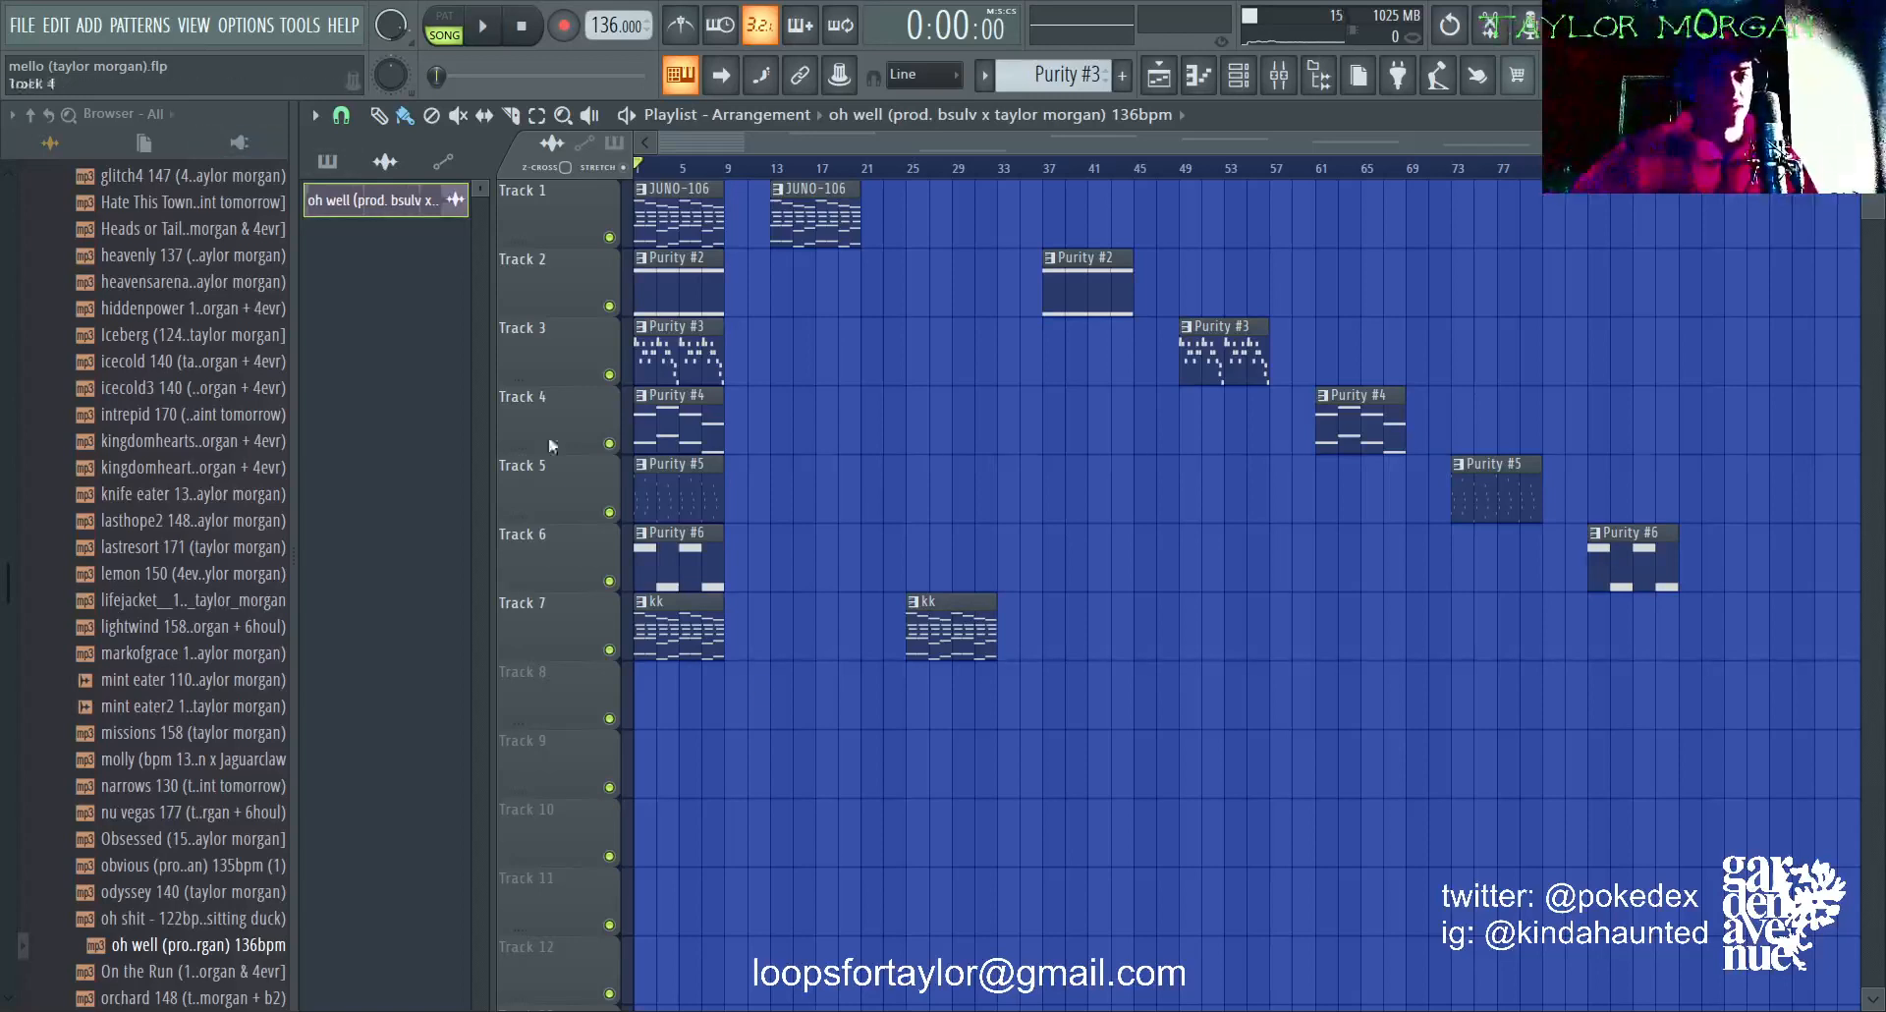
Step: Place the "oh well" 136bpm audio clip at the start of Track 10, solo that track, and listen to part of it
click(768, 831)
mouse_move(1100, 861)
mouse_down()
mouse_move(85, 912)
mouse_move(157, 850)
mouse_up()
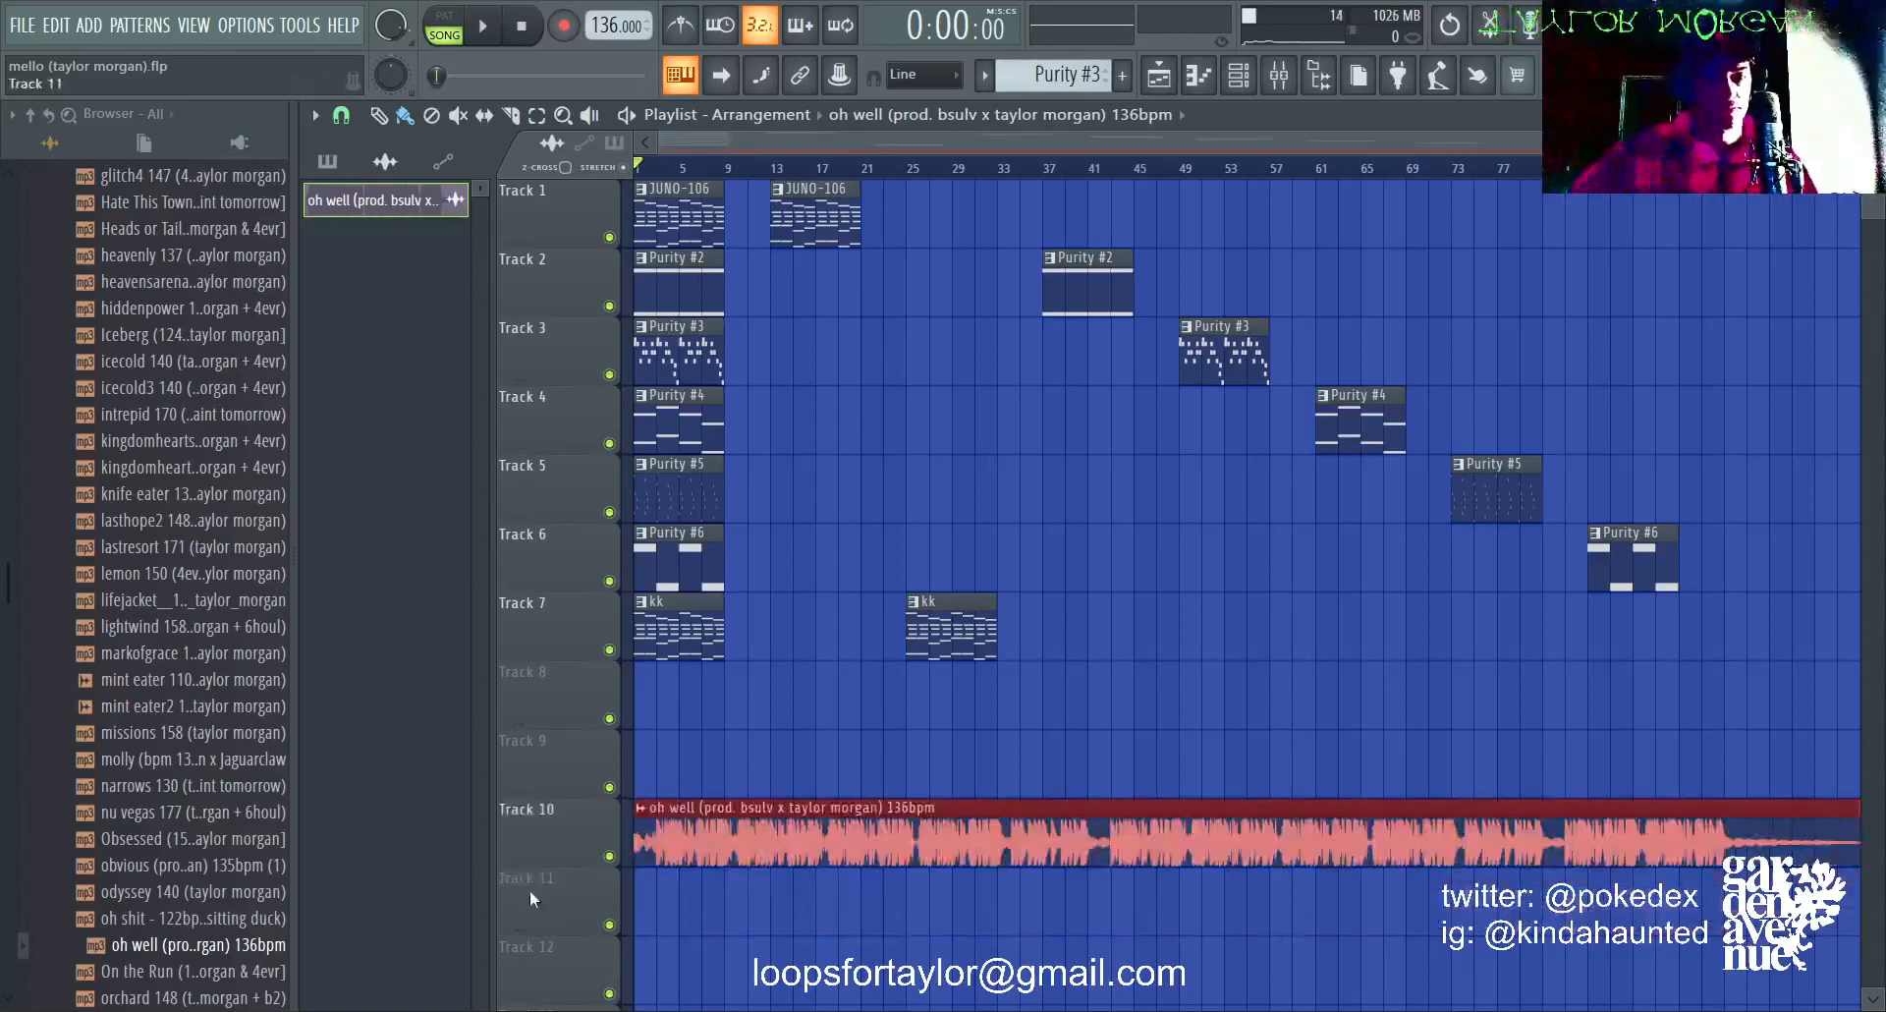
right_click(613, 856)
key(space)
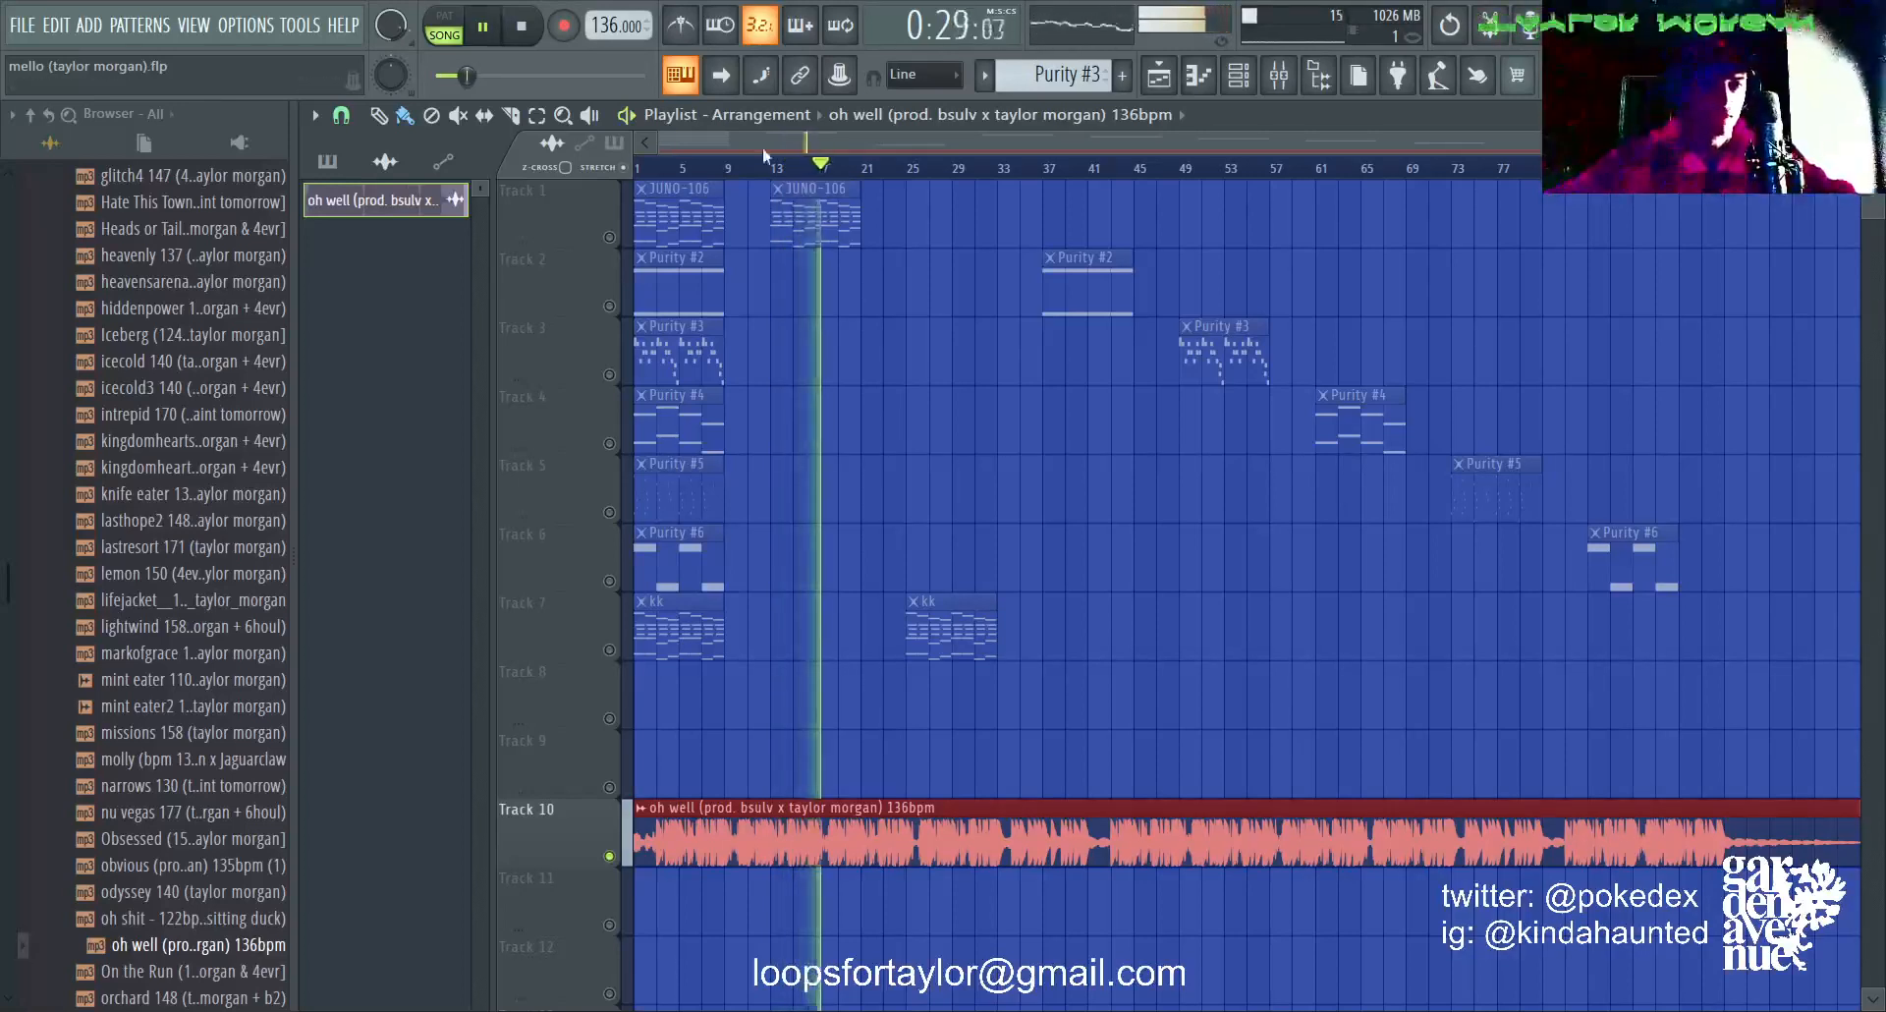
key(space)
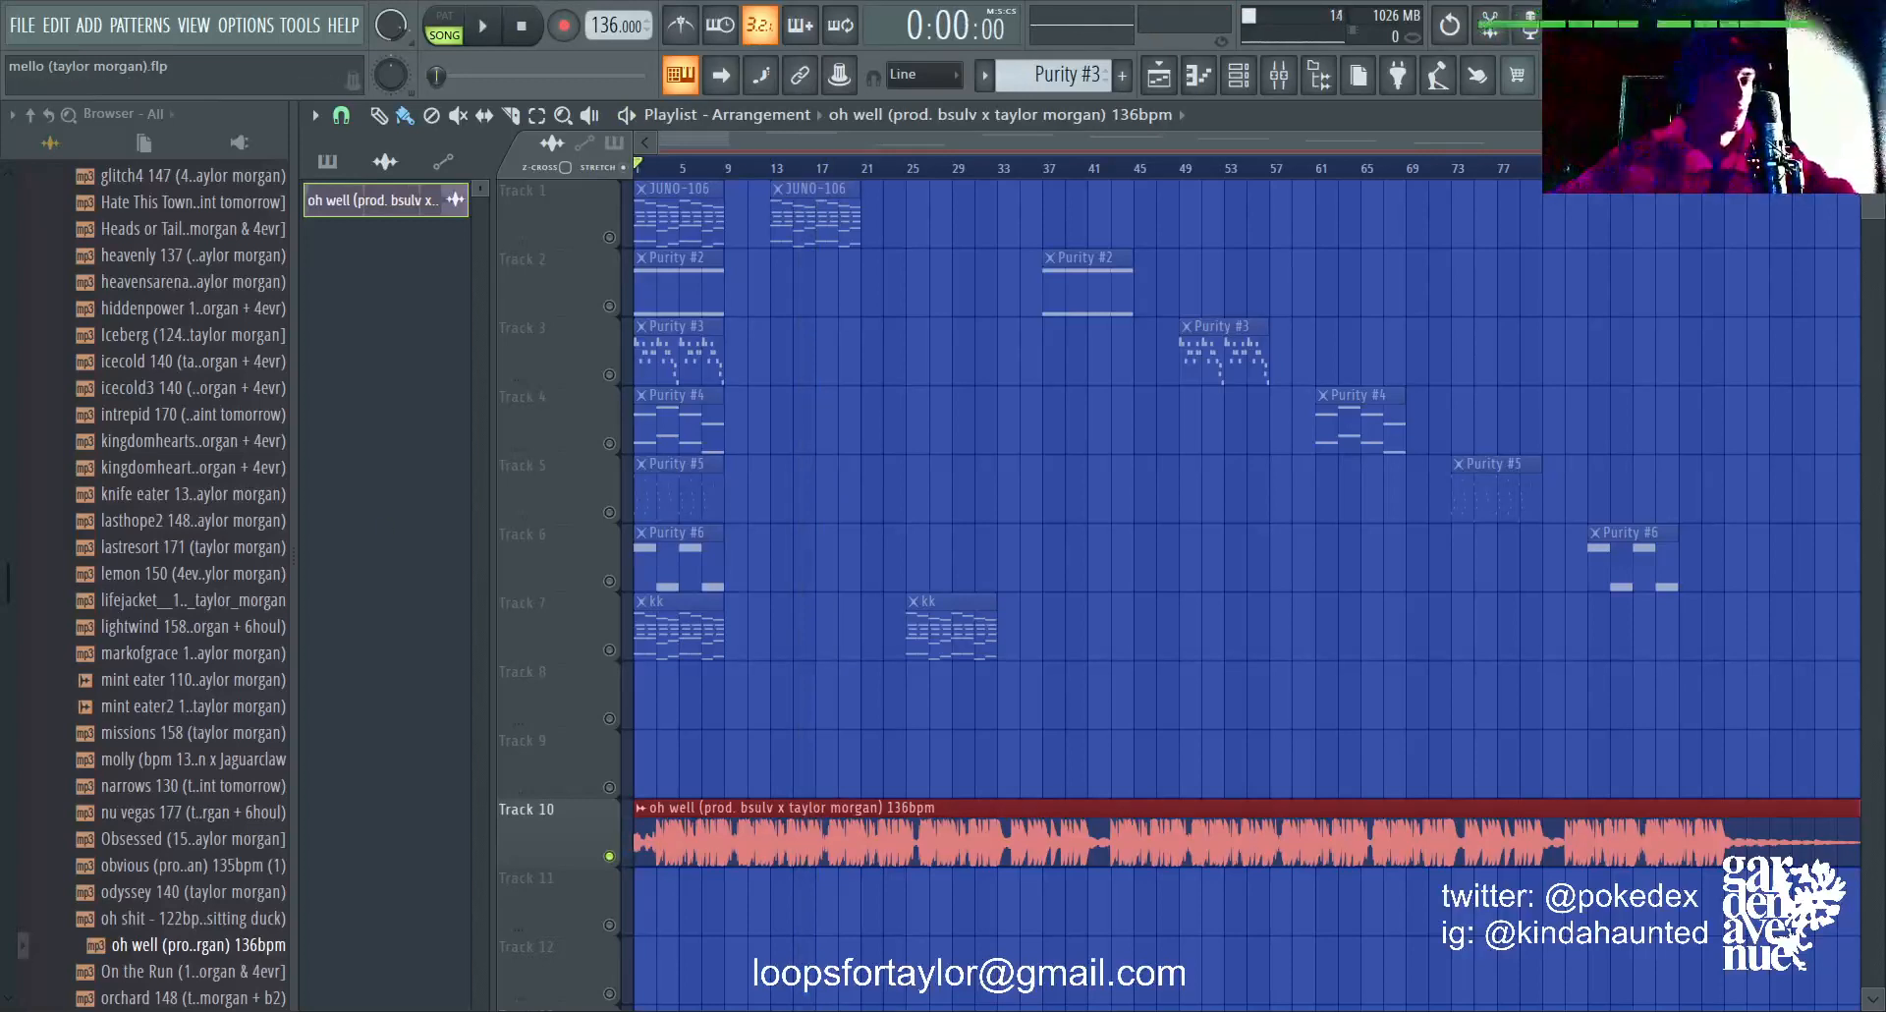
Step: Delete the audio clip from Track 10, undo the accidental clip removal, and turn off the track solo
right_click(761, 837)
mouse_move(818, 235)
mouse_down()
mouse_move(976, 228)
mouse_move(878, 256)
mouse_move(835, 218)
mouse_up()
right_click(835, 218)
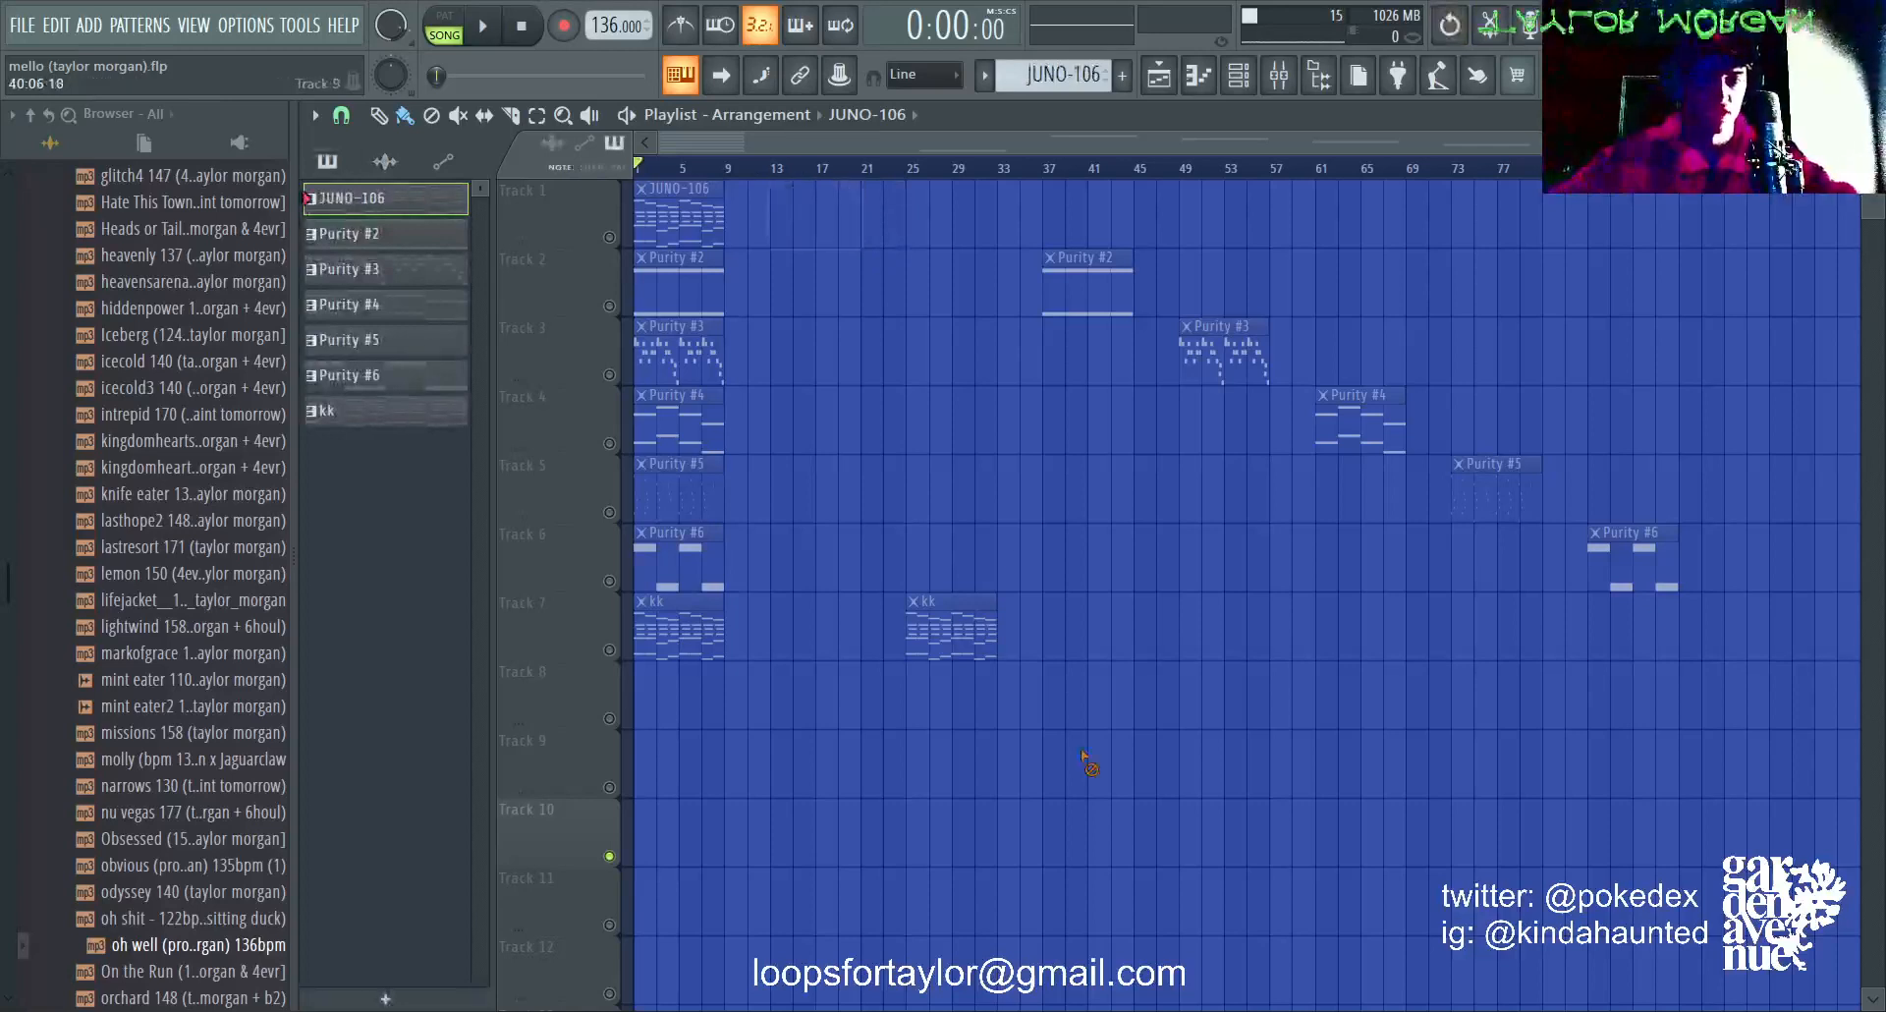
right_click(951, 628)
key(ctrl+z)
right_click(615, 243)
right_click(615, 242)
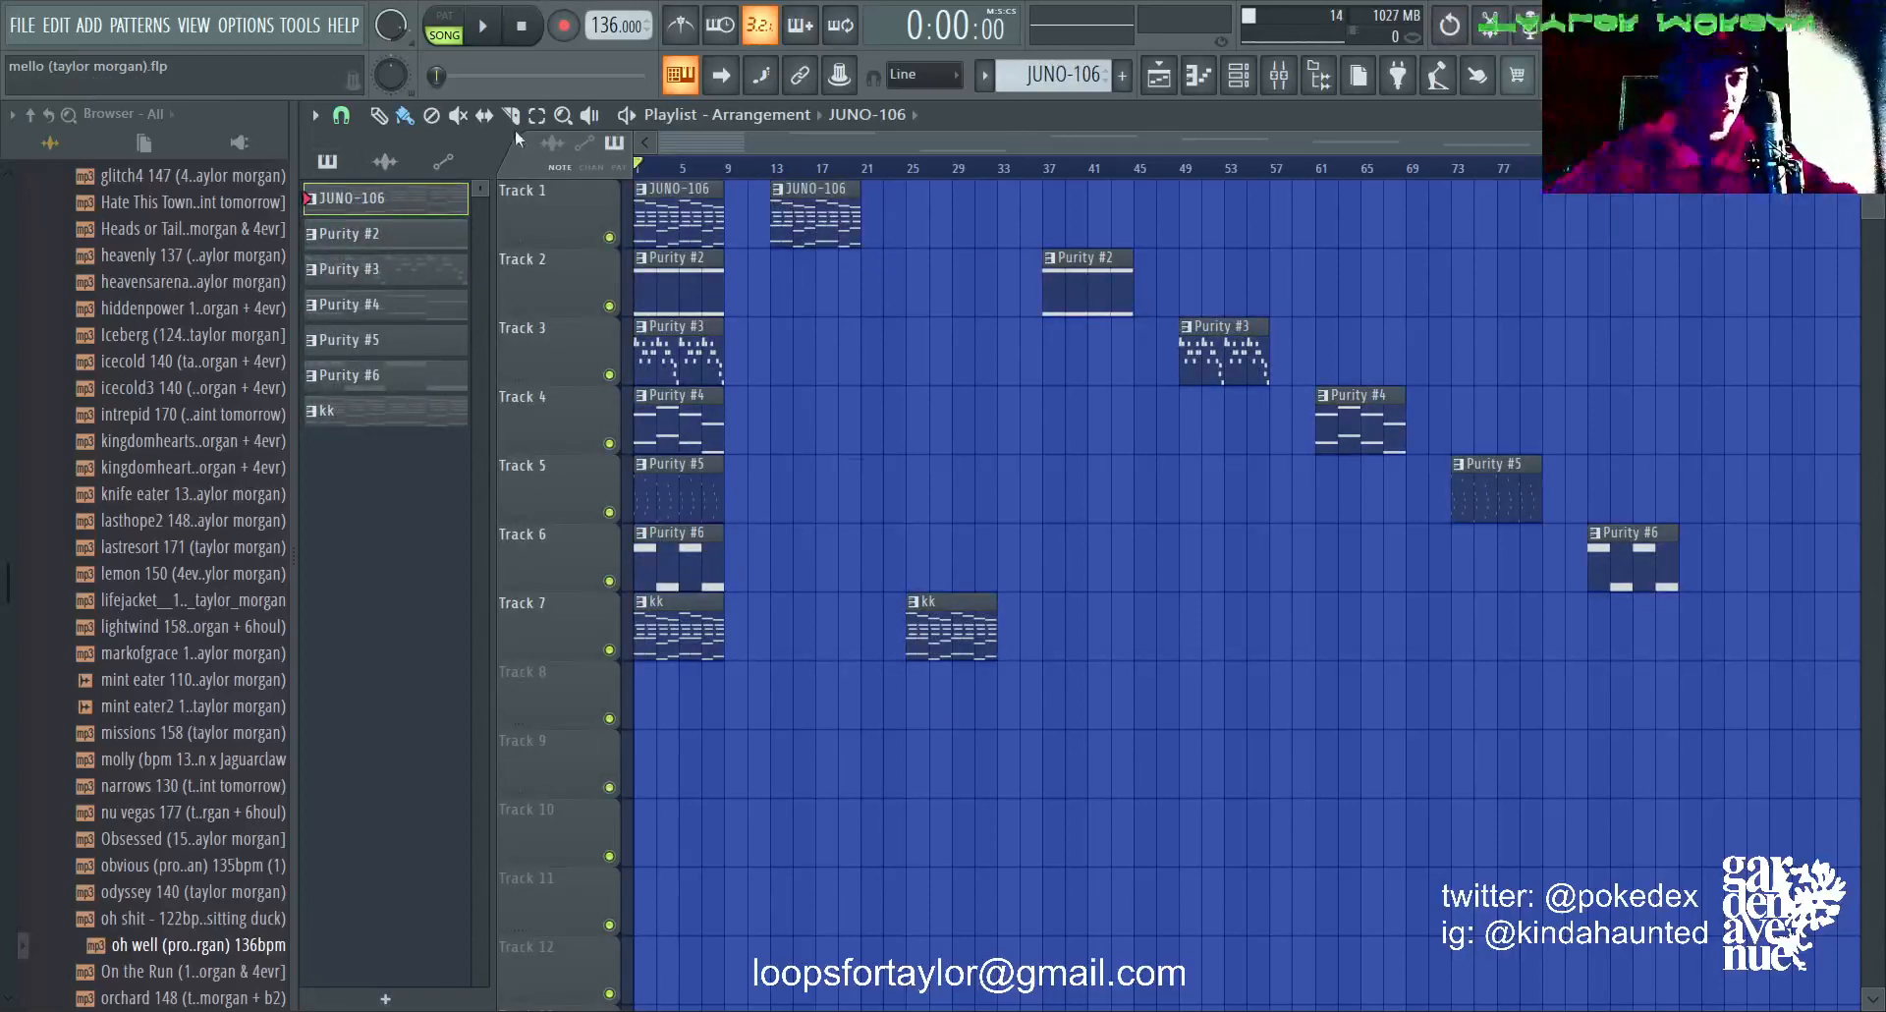
Step: Delete all the separate pattern clips that start after bar 9, keeping only the stacked block in bars 1 to 8
click(537, 116)
drag(1787, 687, 770, 212)
key(Delete)
scroll(806, 187, up, 5)
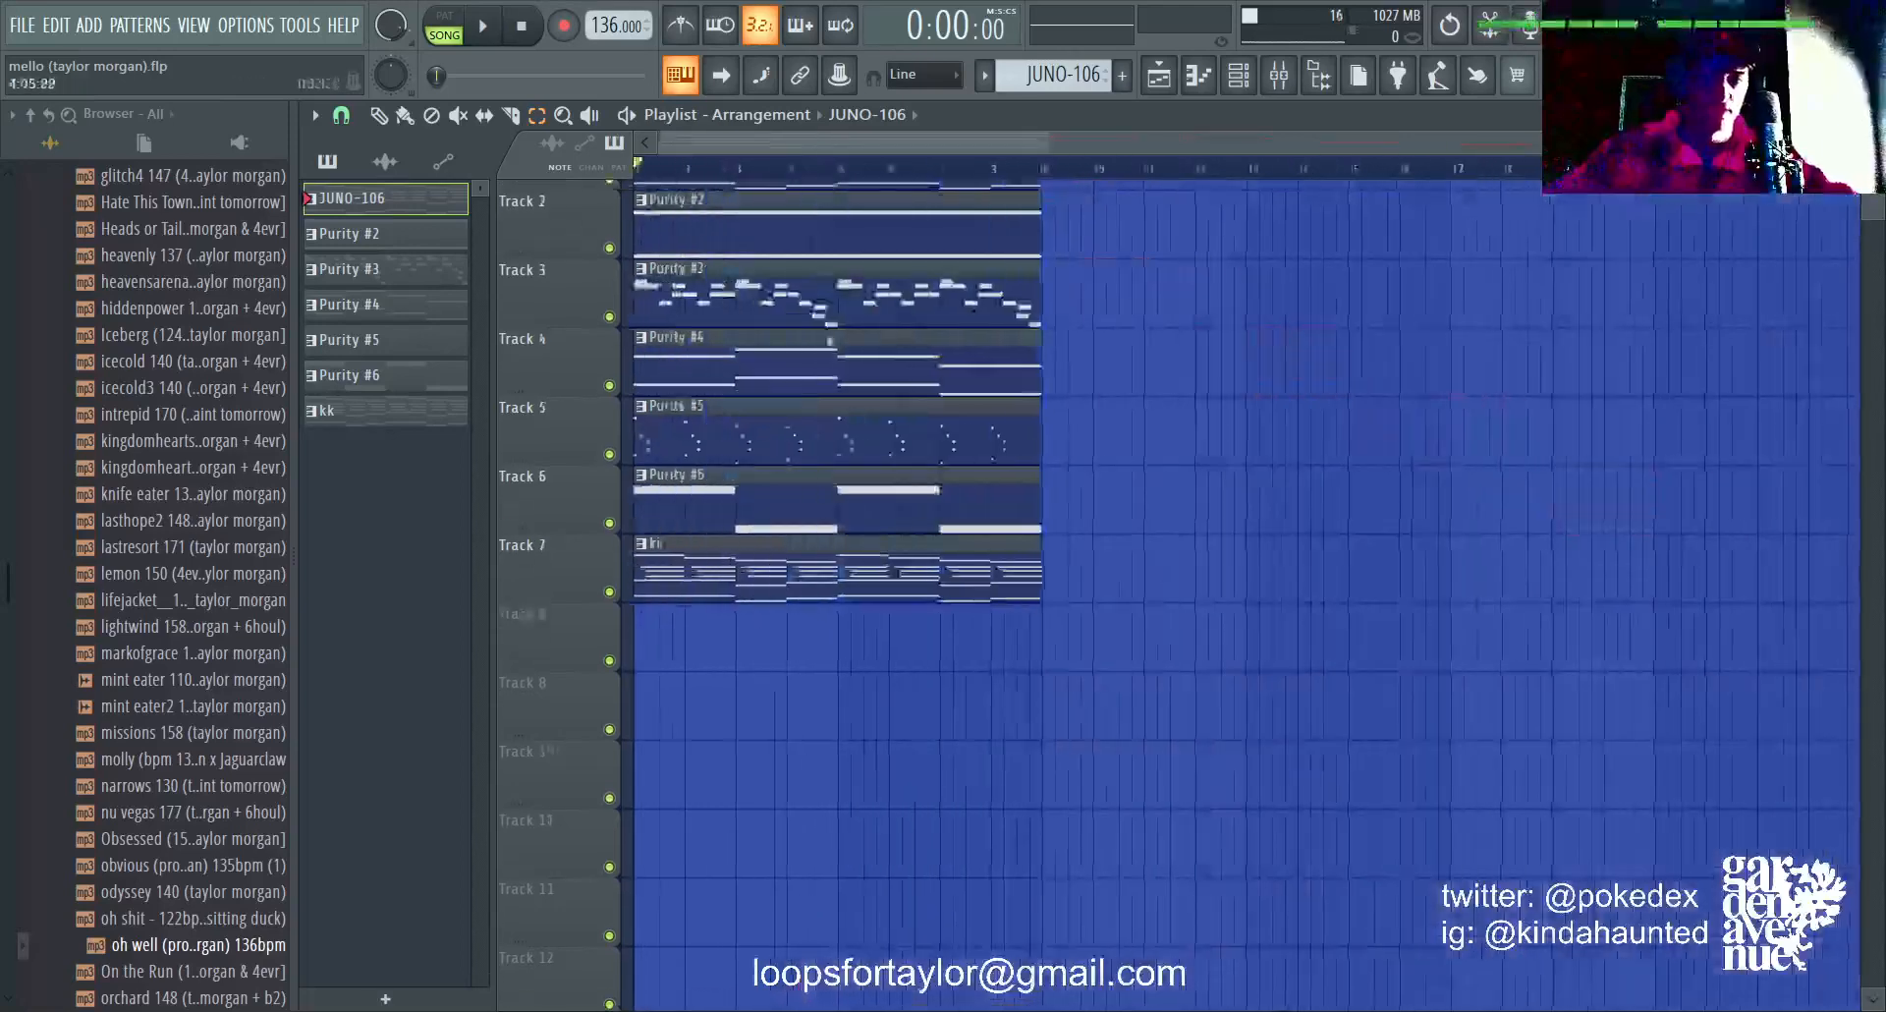
Step: Duplicate the stacked block of seven pattern clips so that it repeats from bar 9
key(ctrl+b)
ctrl+click(985, 173)
scroll(852, 607, down, 2)
scroll(850, 606, up, 1)
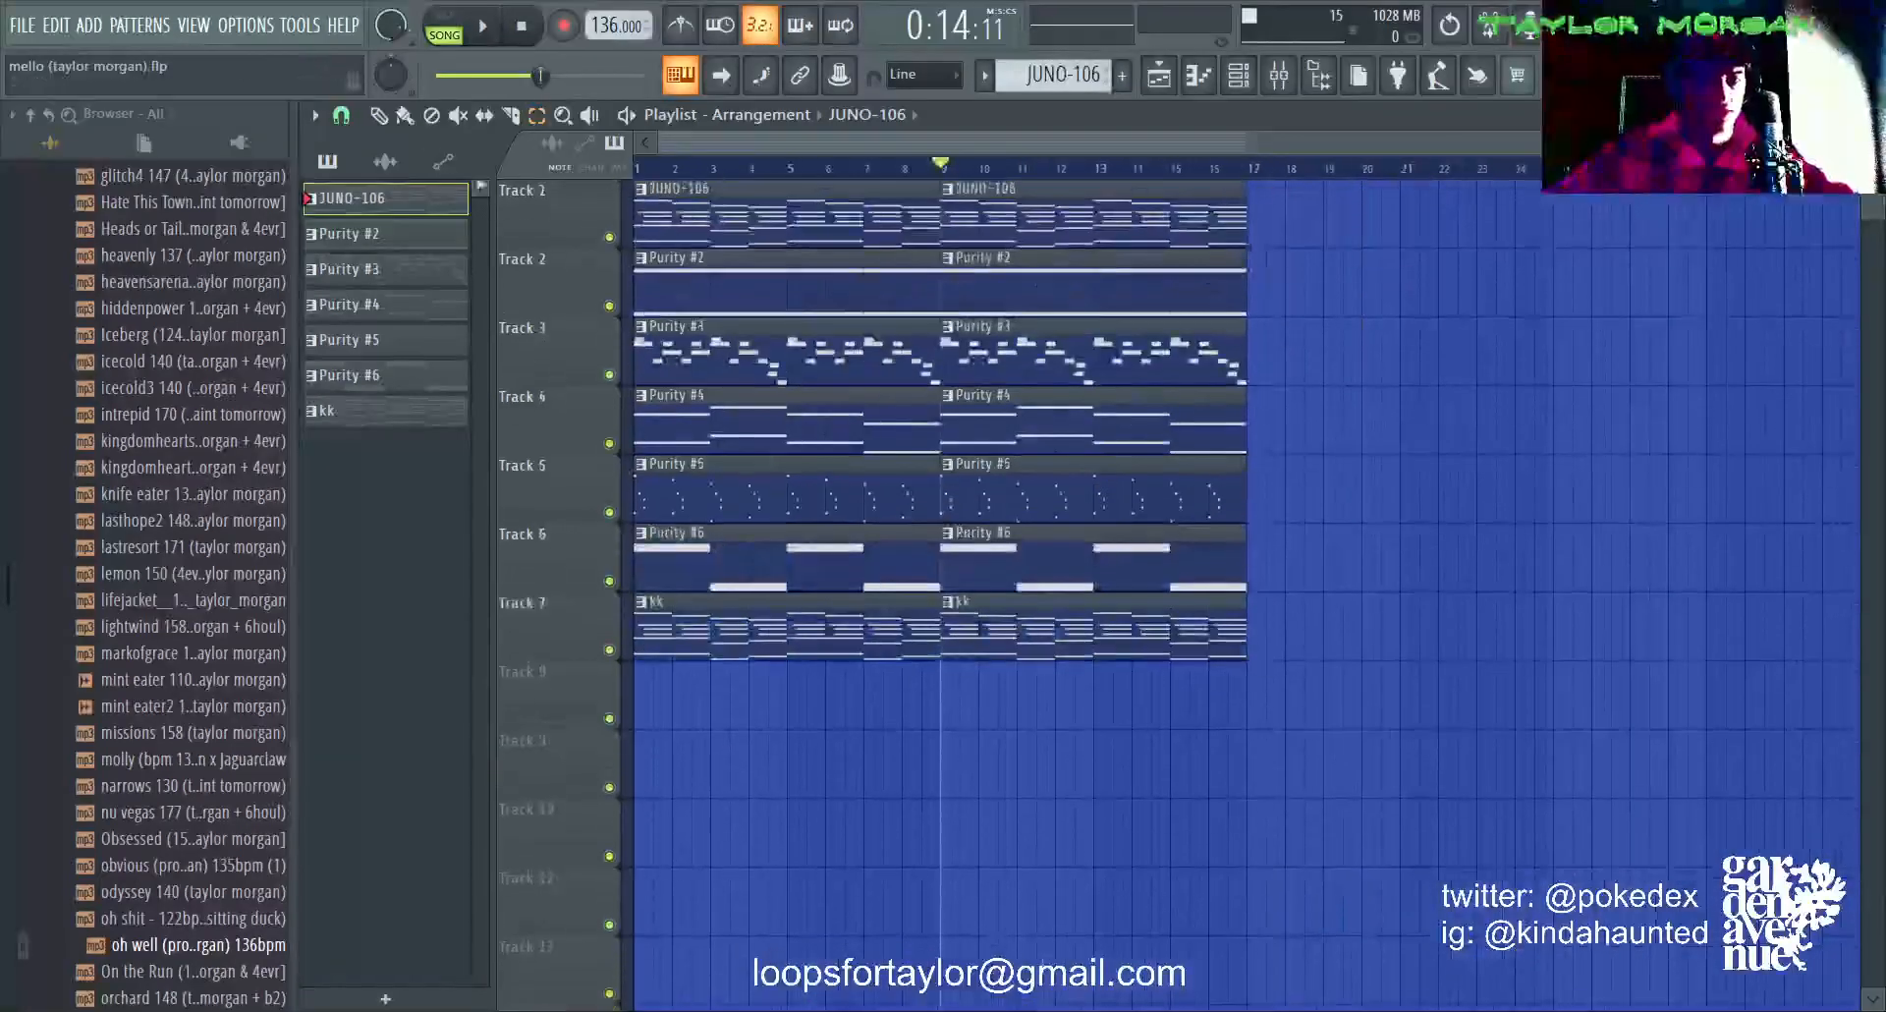
Step: Play the full arrangement from the start through about the first eight bars, then stop playback
key(space)
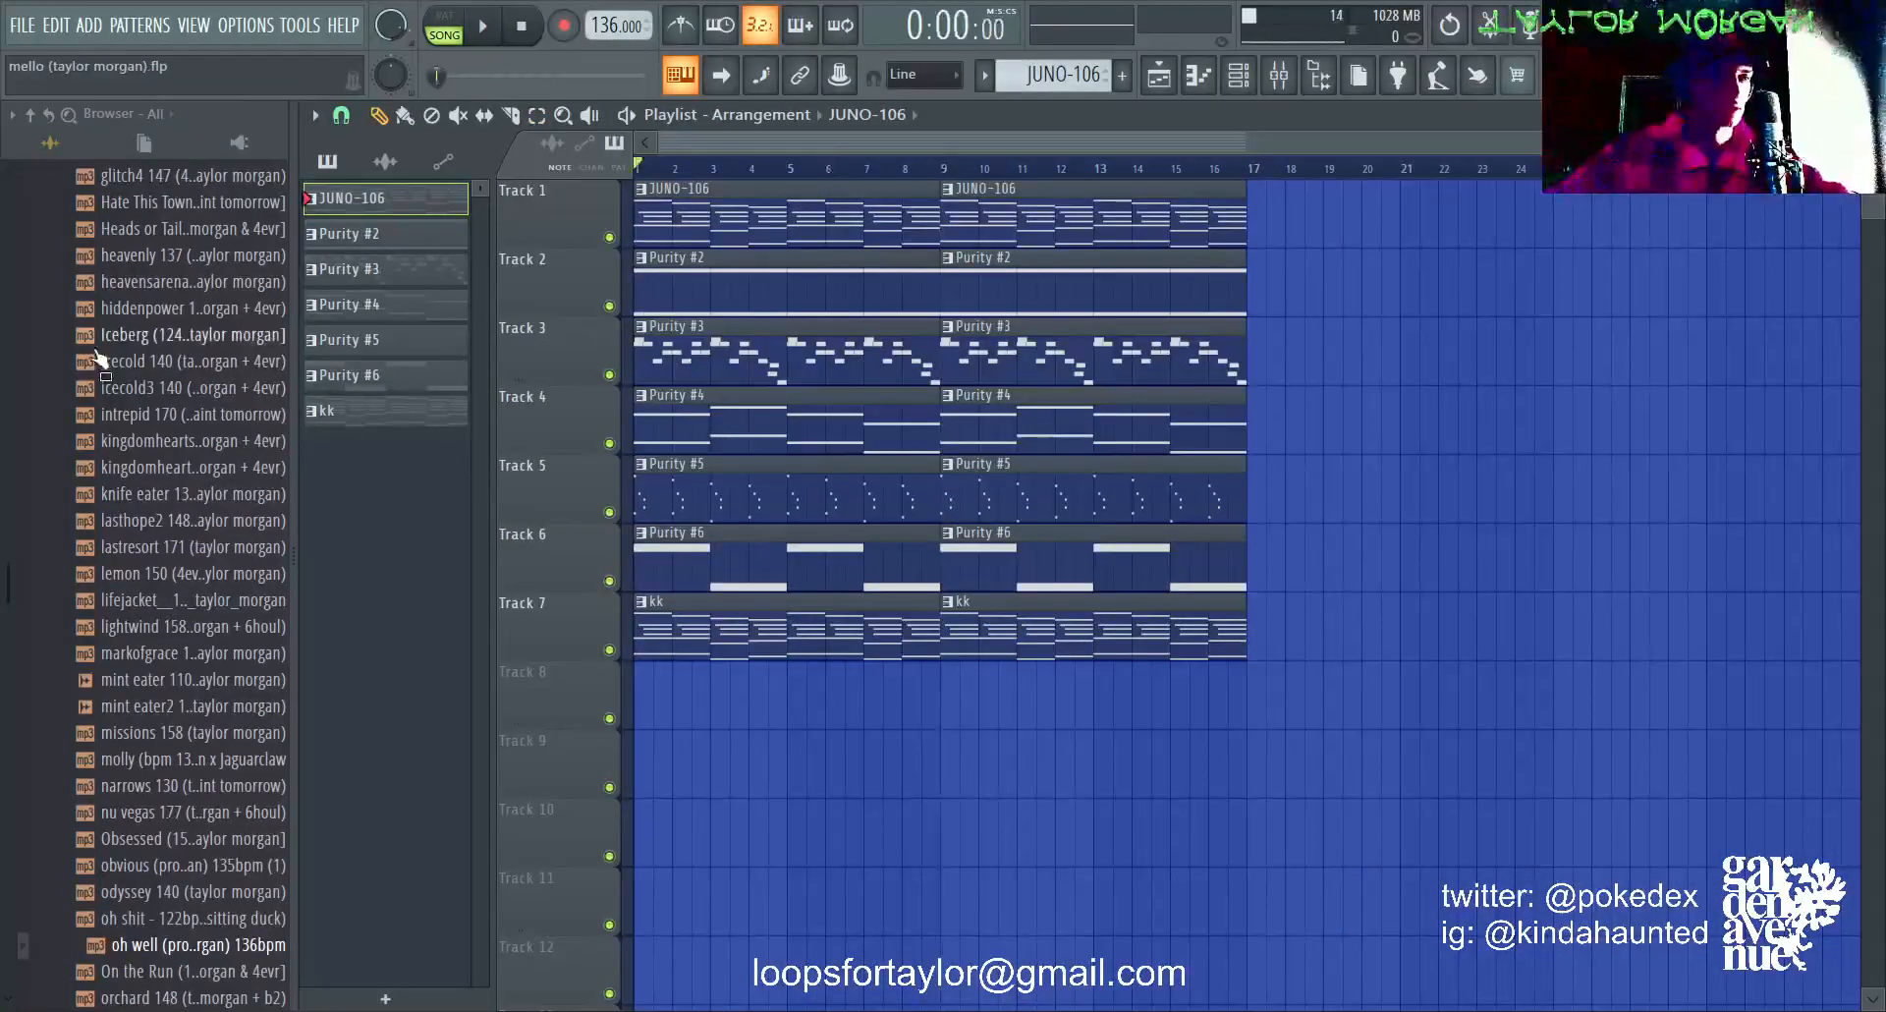
key(space)
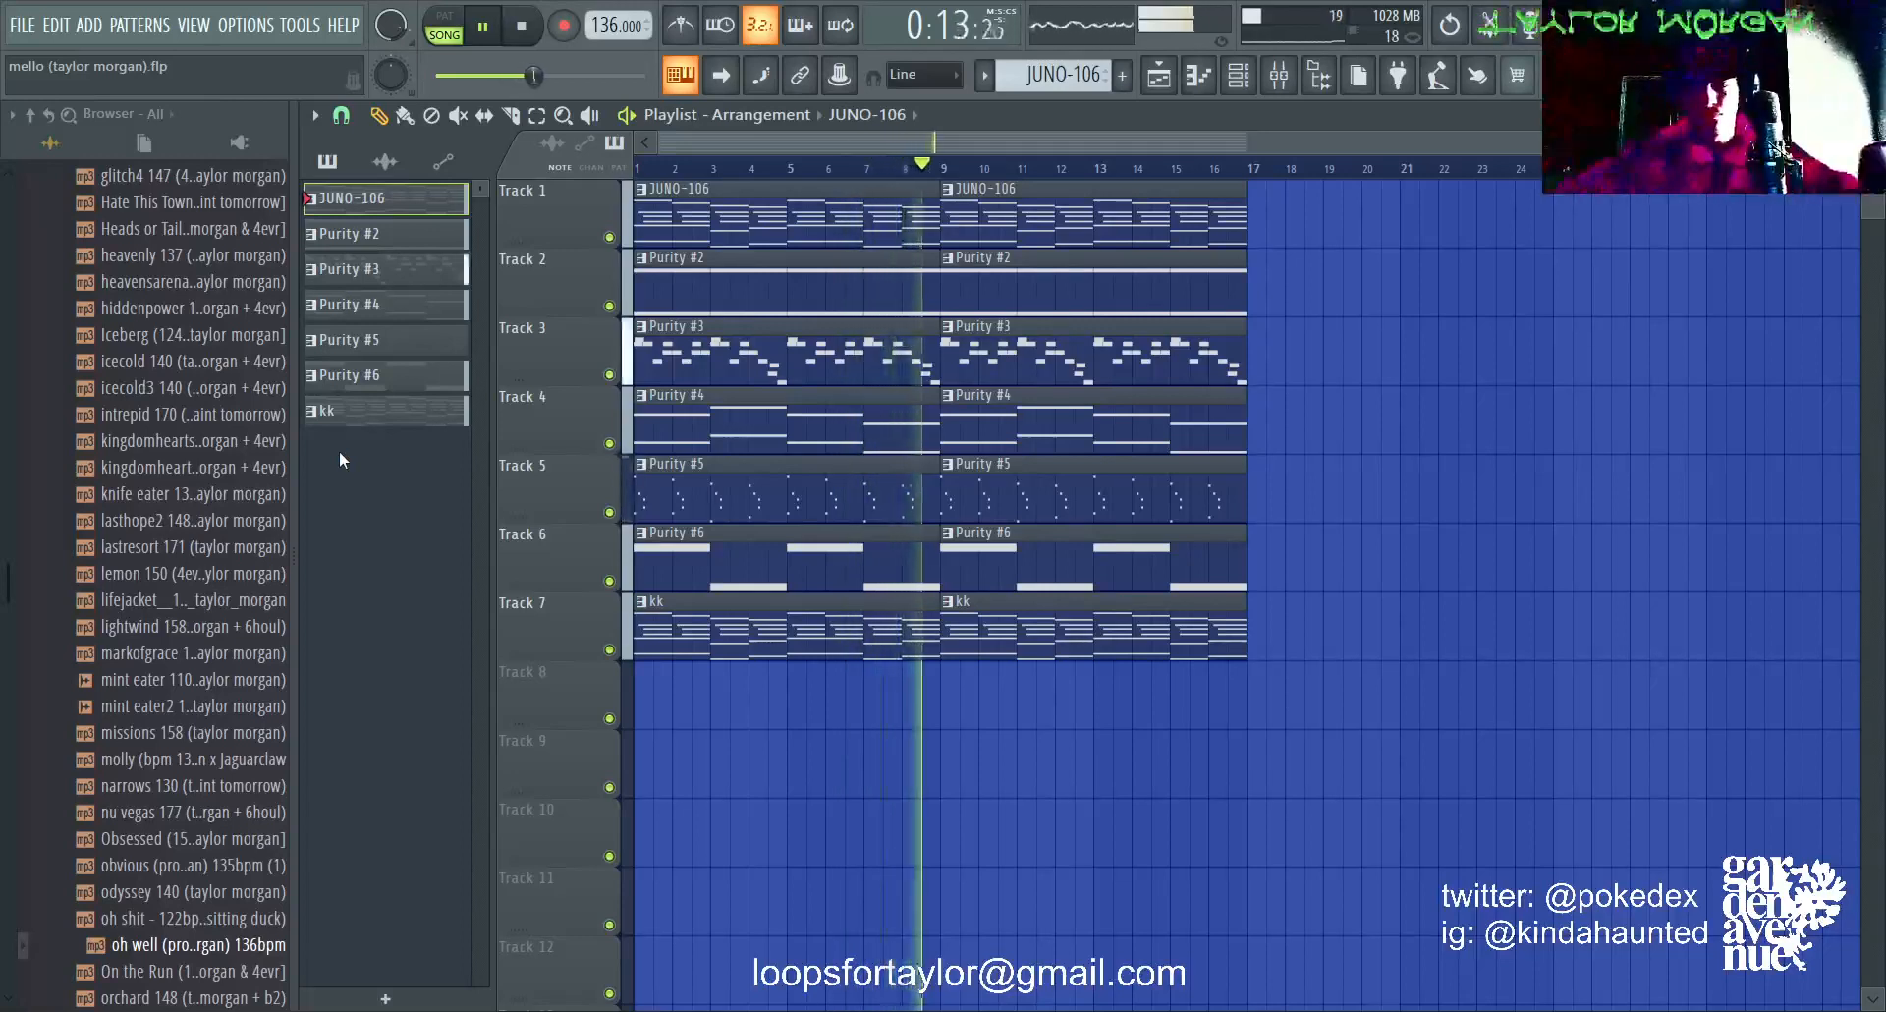
key(space)
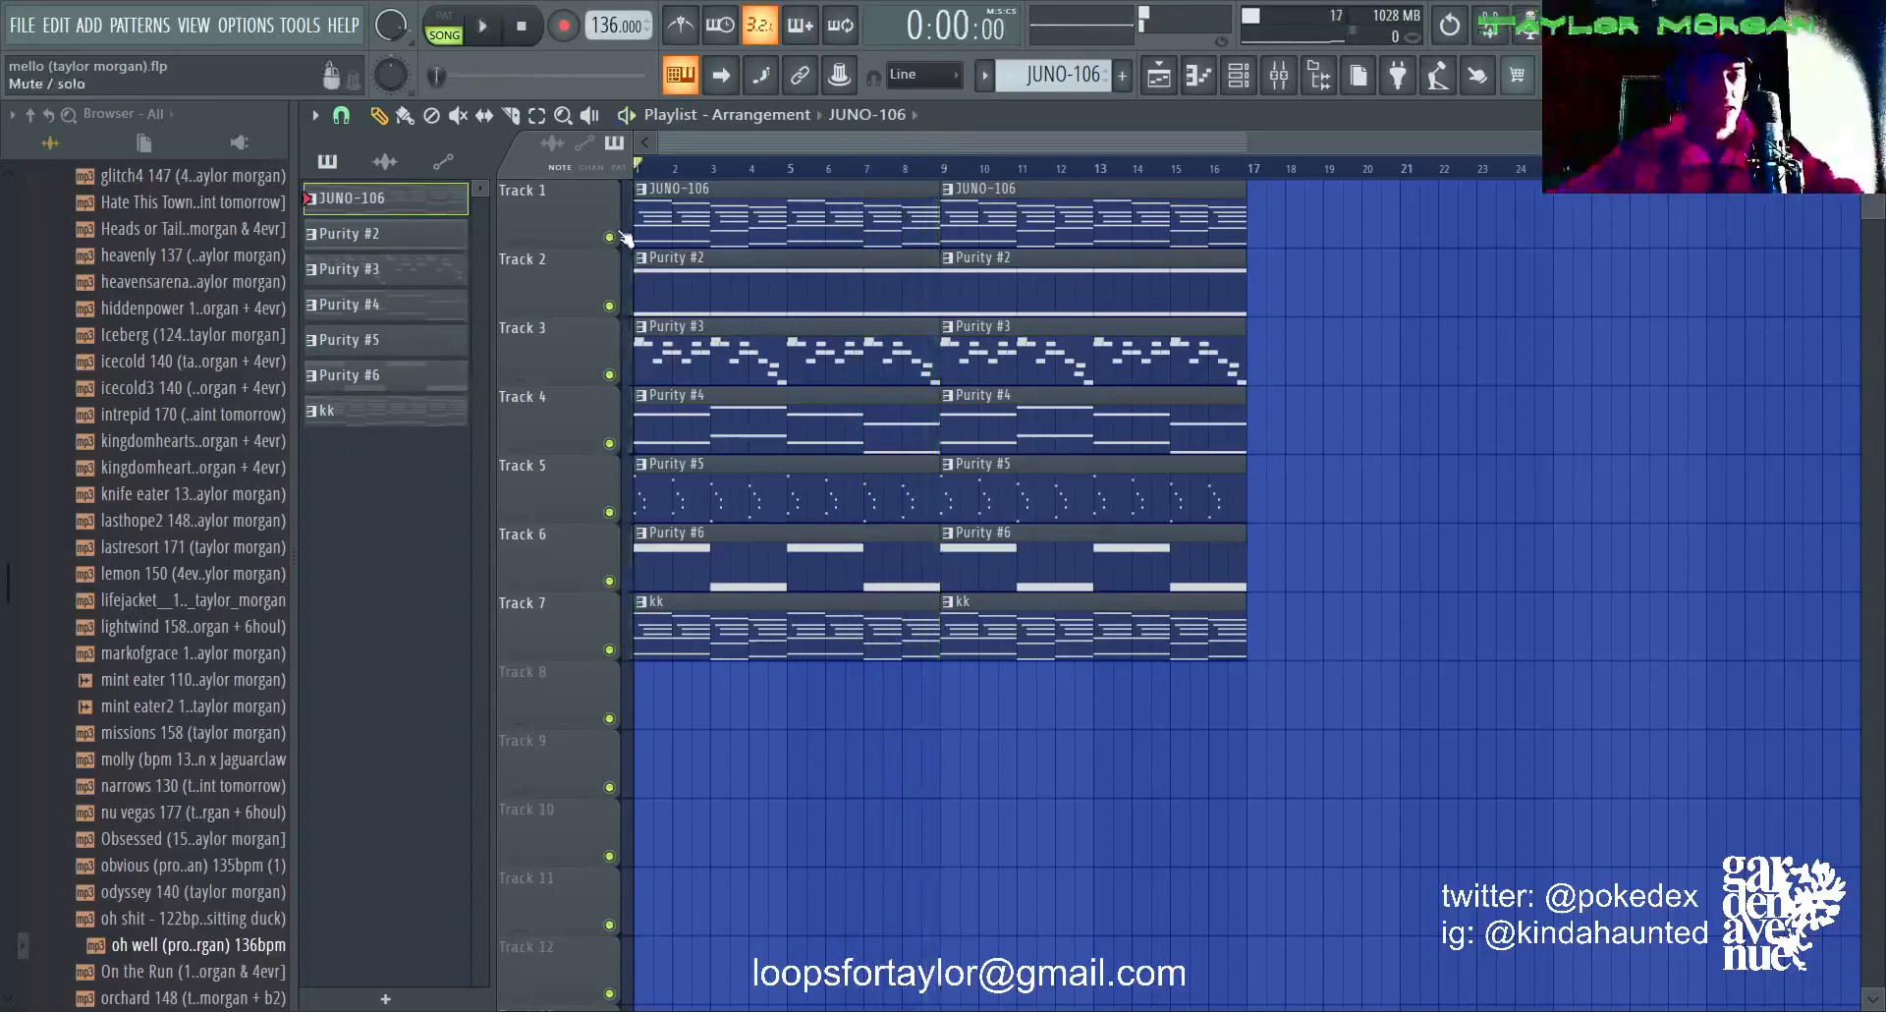
Step: Reorder the clips in bars 1 to 8 on Tracks 1 to 7: Purity #3, Purity #2, Purity #4, Purity #6, kk, JUNO-106, Purity #5
drag(686, 223, 686, 704)
drag(672, 499, 706, 807)
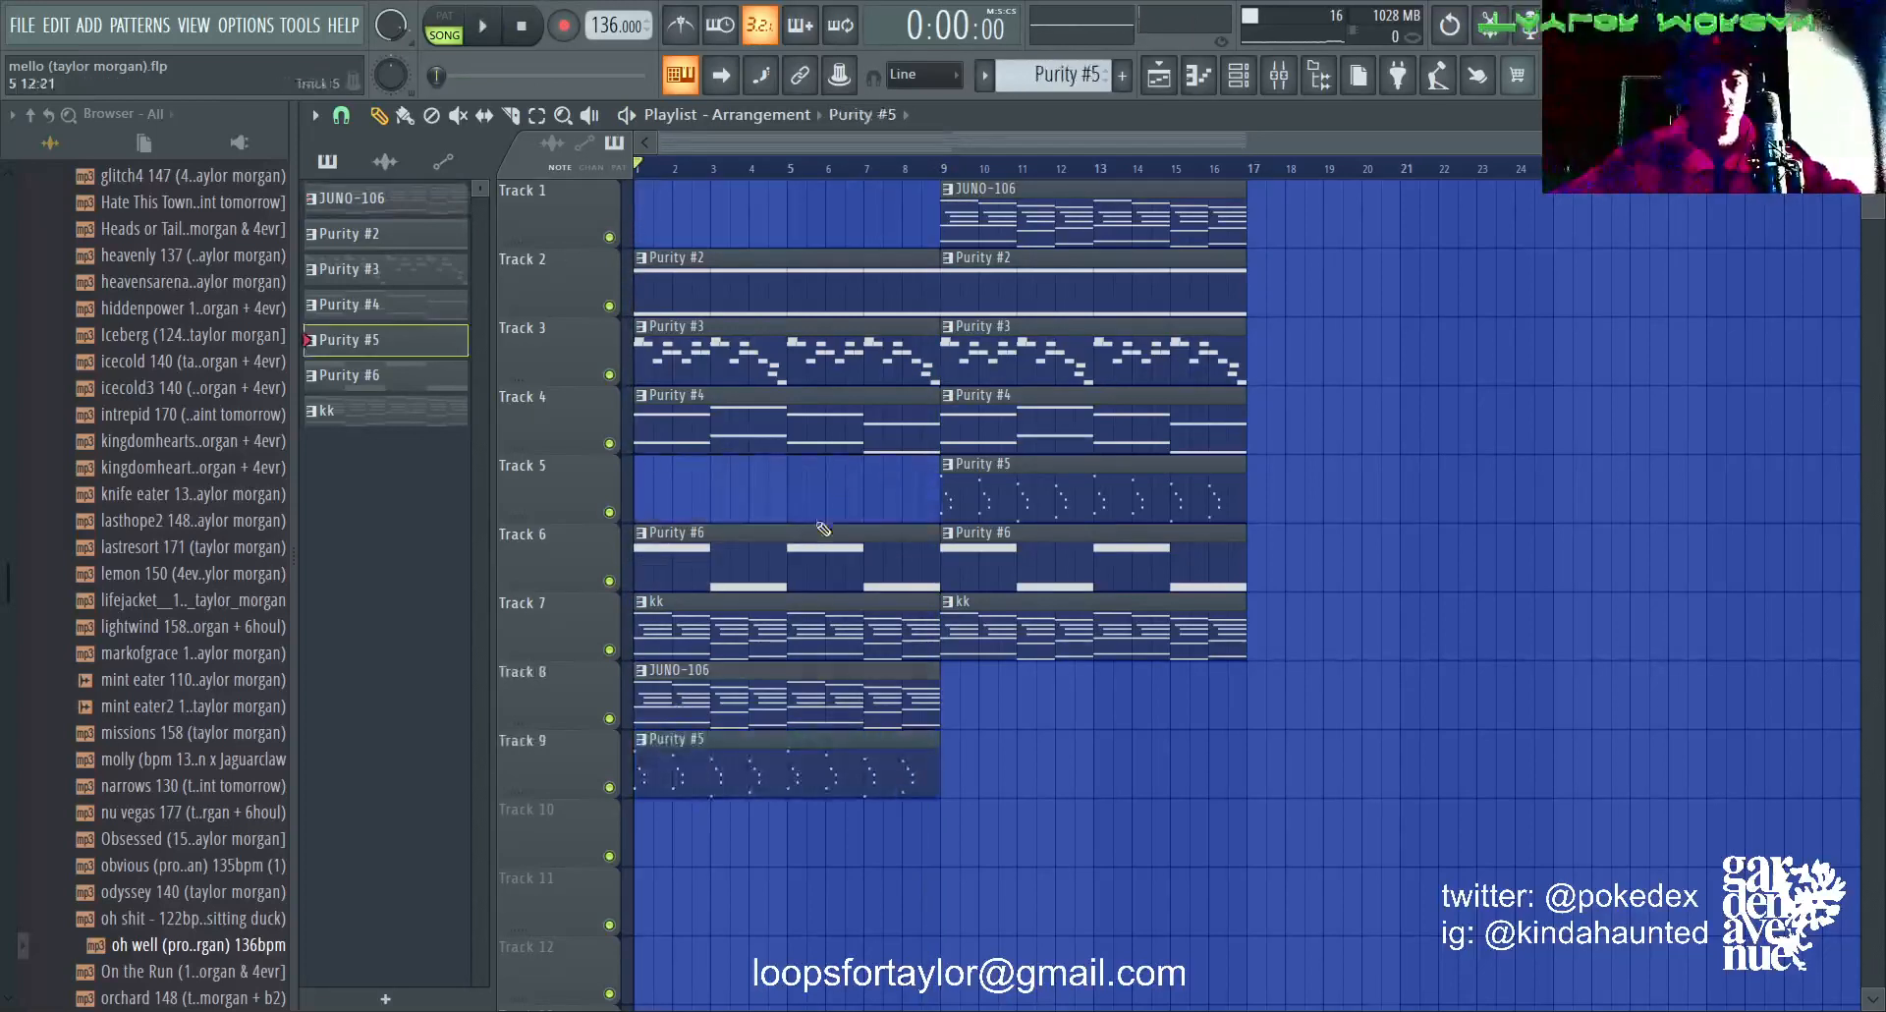
drag(762, 534, 762, 465)
drag(717, 334, 717, 198)
drag(767, 285, 767, 366)
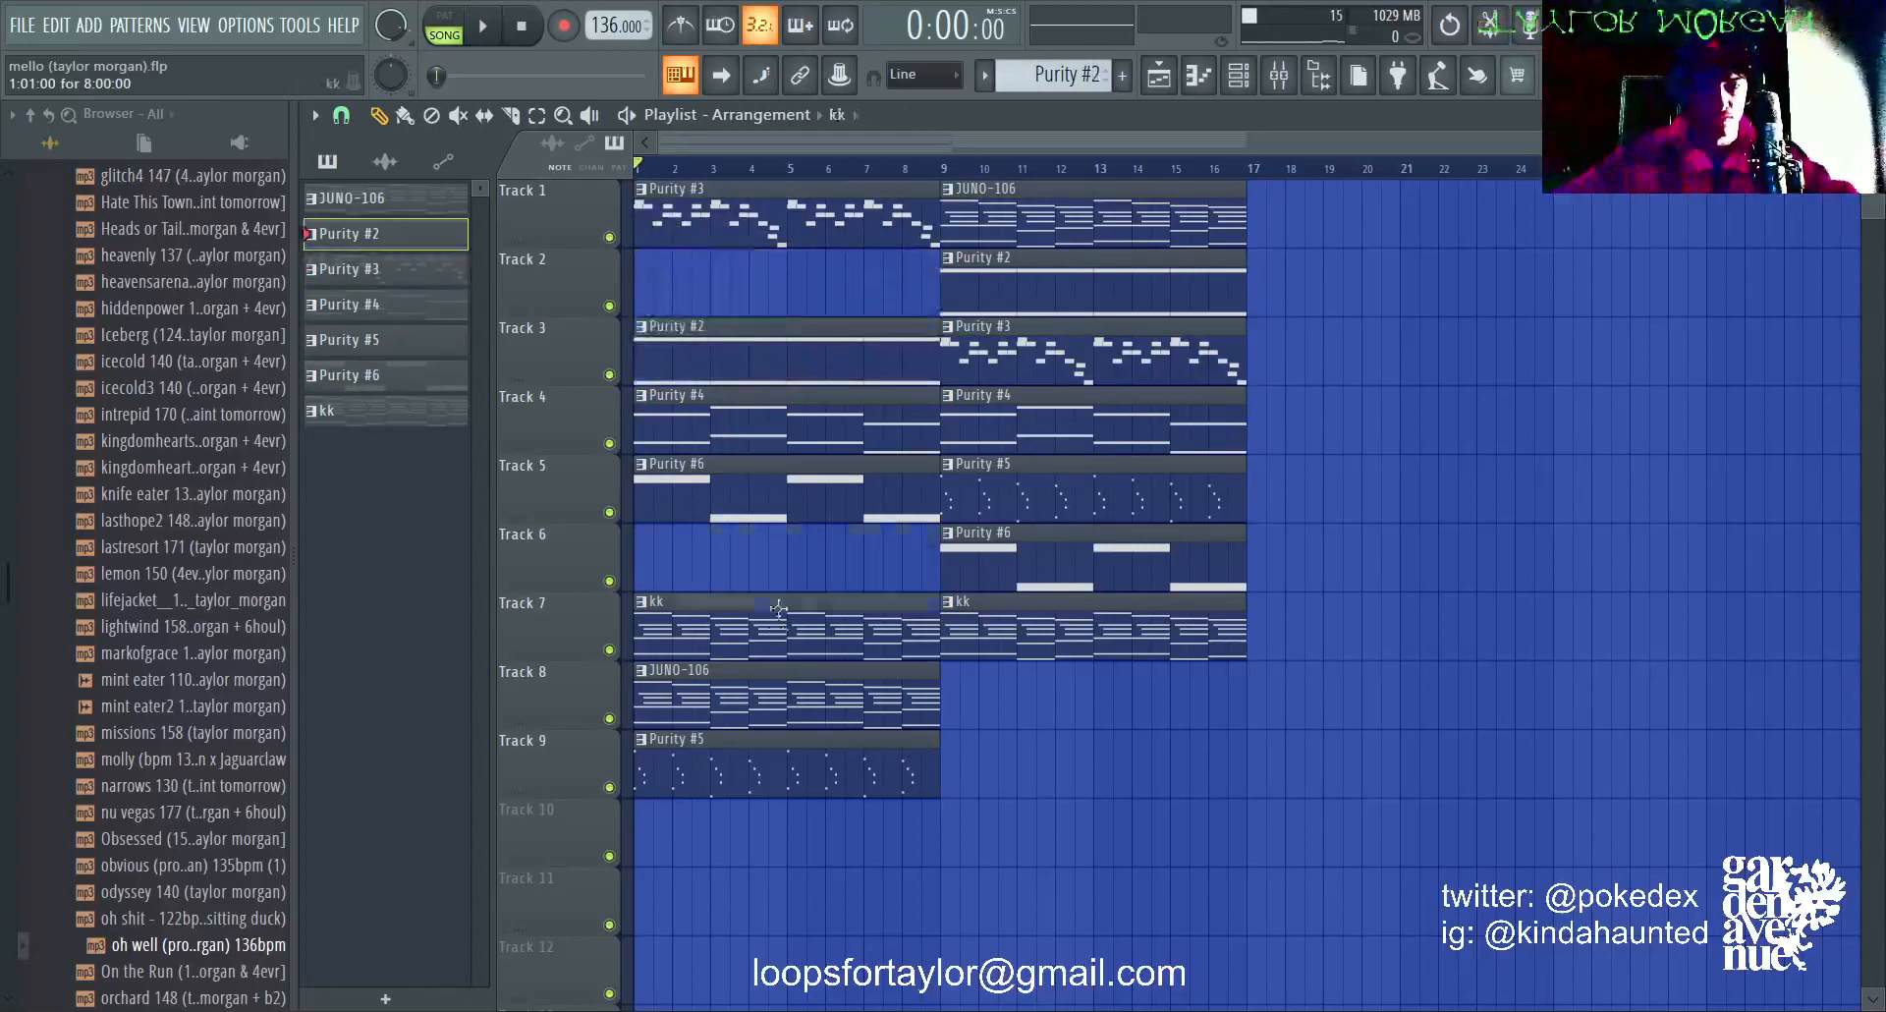
drag(732, 611, 732, 542)
drag(742, 679, 741, 611)
drag(749, 746, 748, 674)
mouse_move(809, 243)
mouse_down()
mouse_move(805, 335)
mouse_move(781, 267)
mouse_up()
Step: Delete the repeated clips from bar 9 onward and leave the remaining block deselected
right_click(987, 211)
key(ctrl+a)
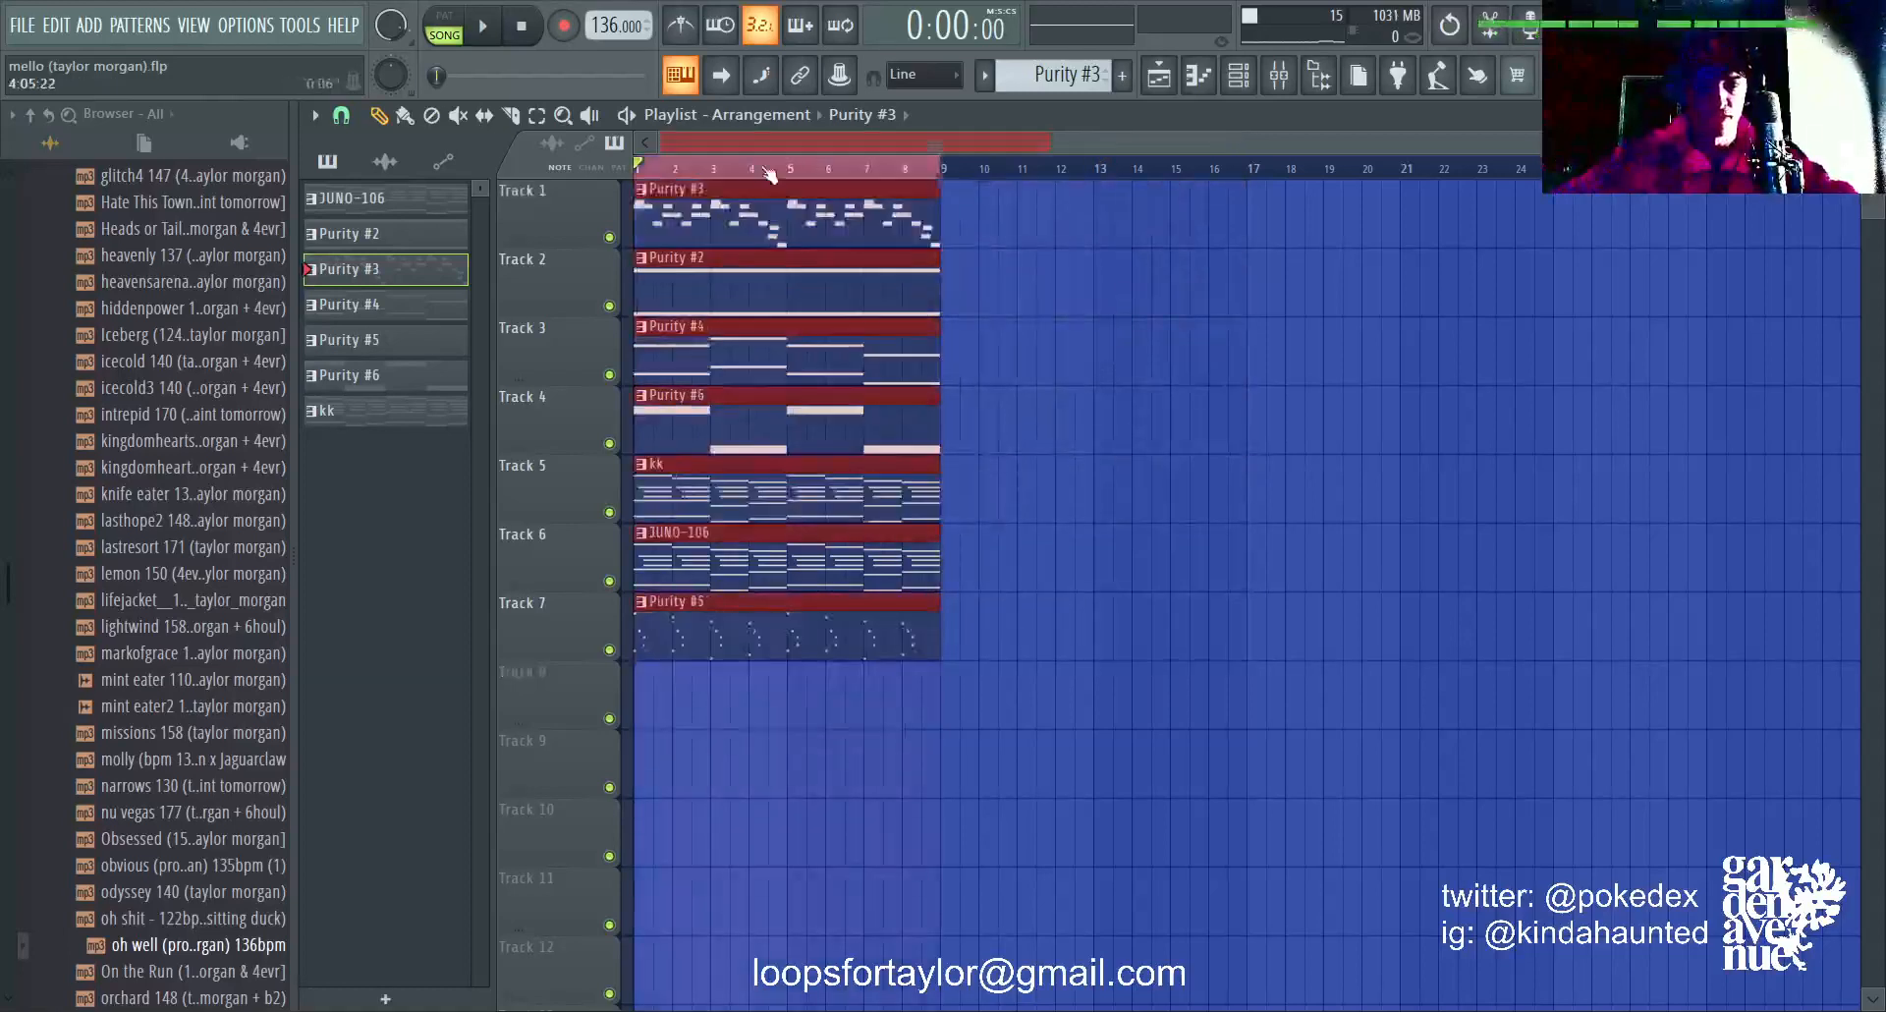
ctrl+click(769, 173)
scroll(725, 197, up, 1)
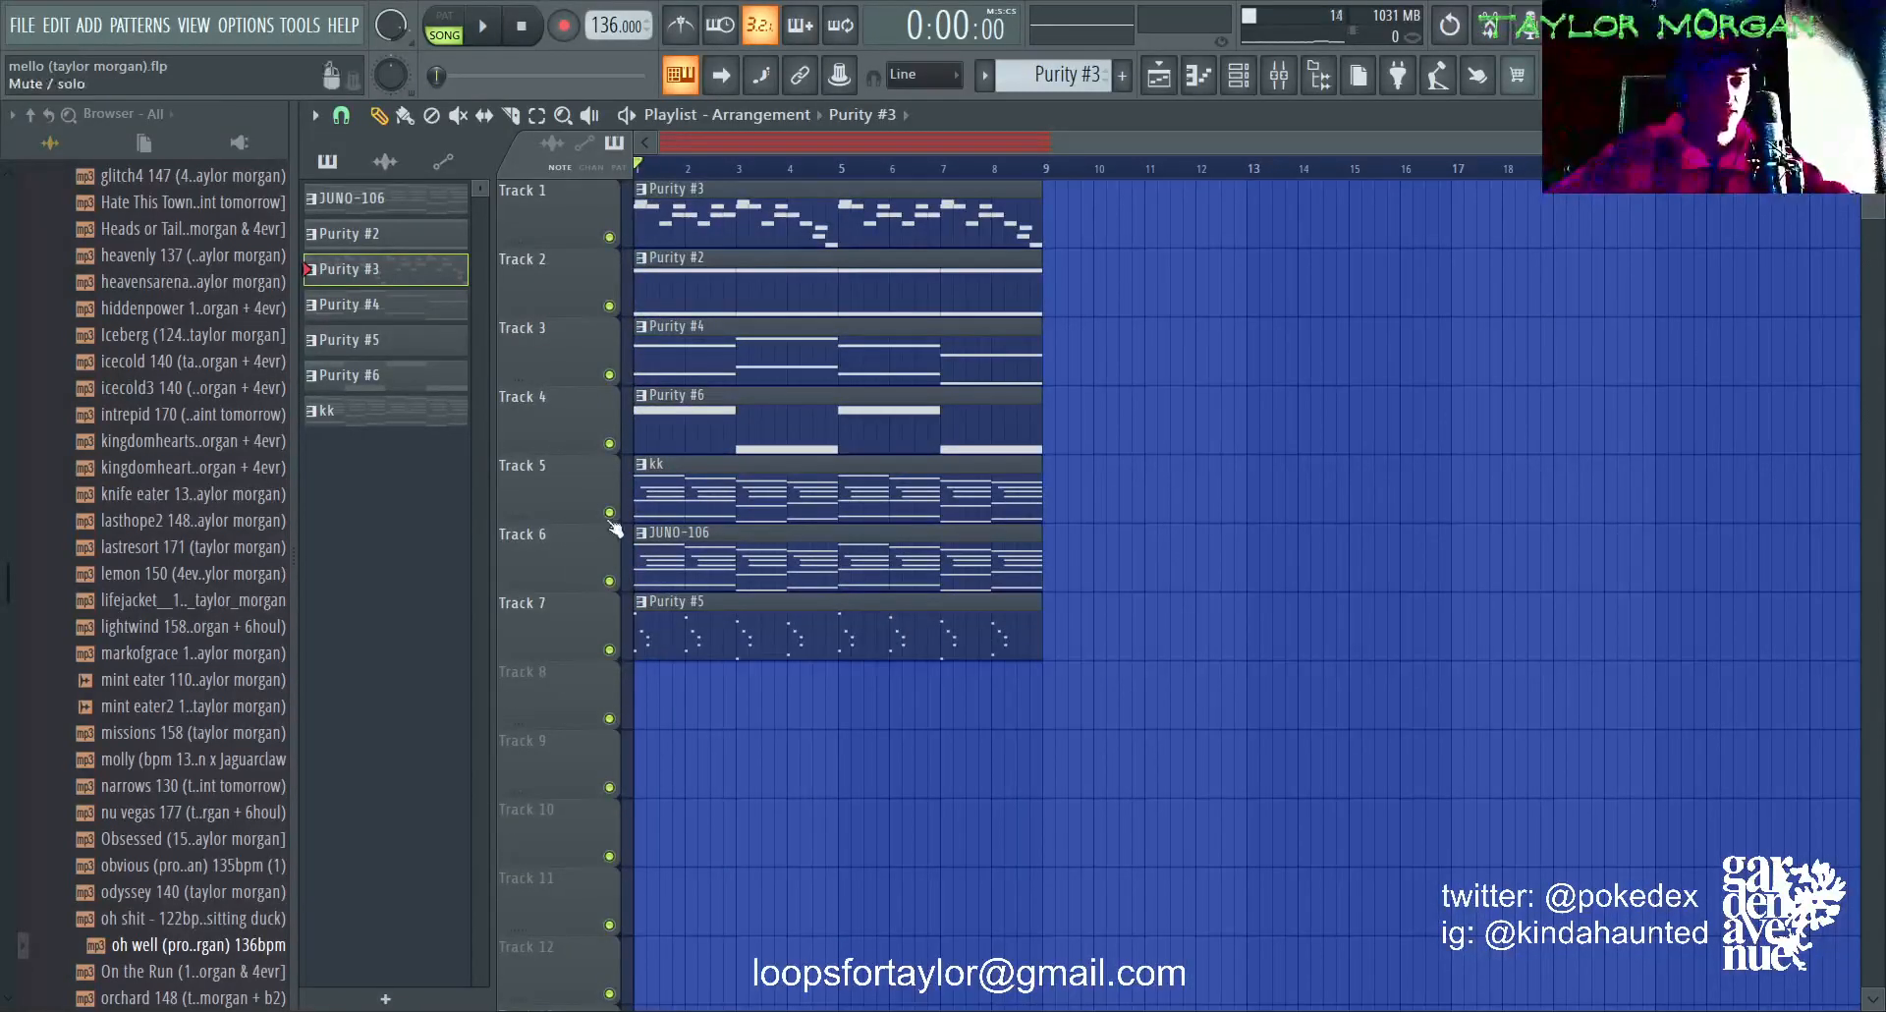
Step: Solo the JUNO-106 track and open the JV-1080 channel's synth to examine the patch it uses, then close it
right_click(609, 580)
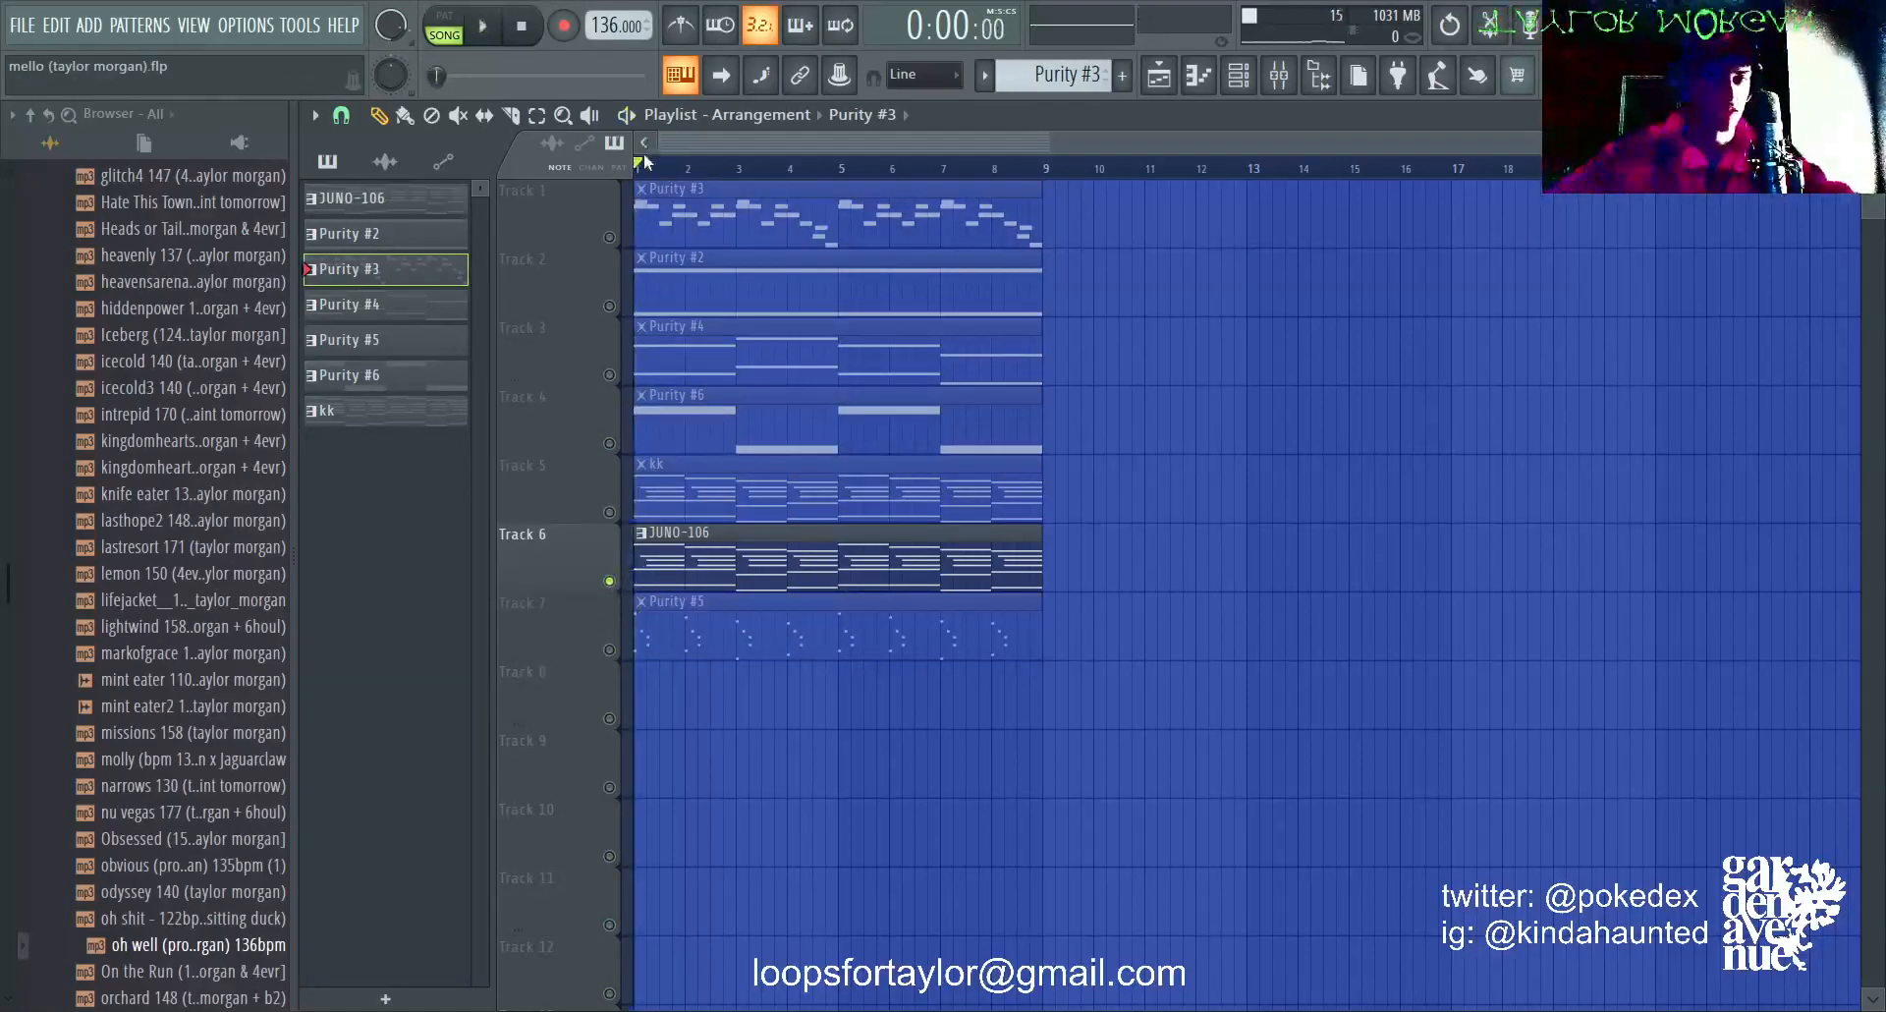
scroll(641, 162, up, 2)
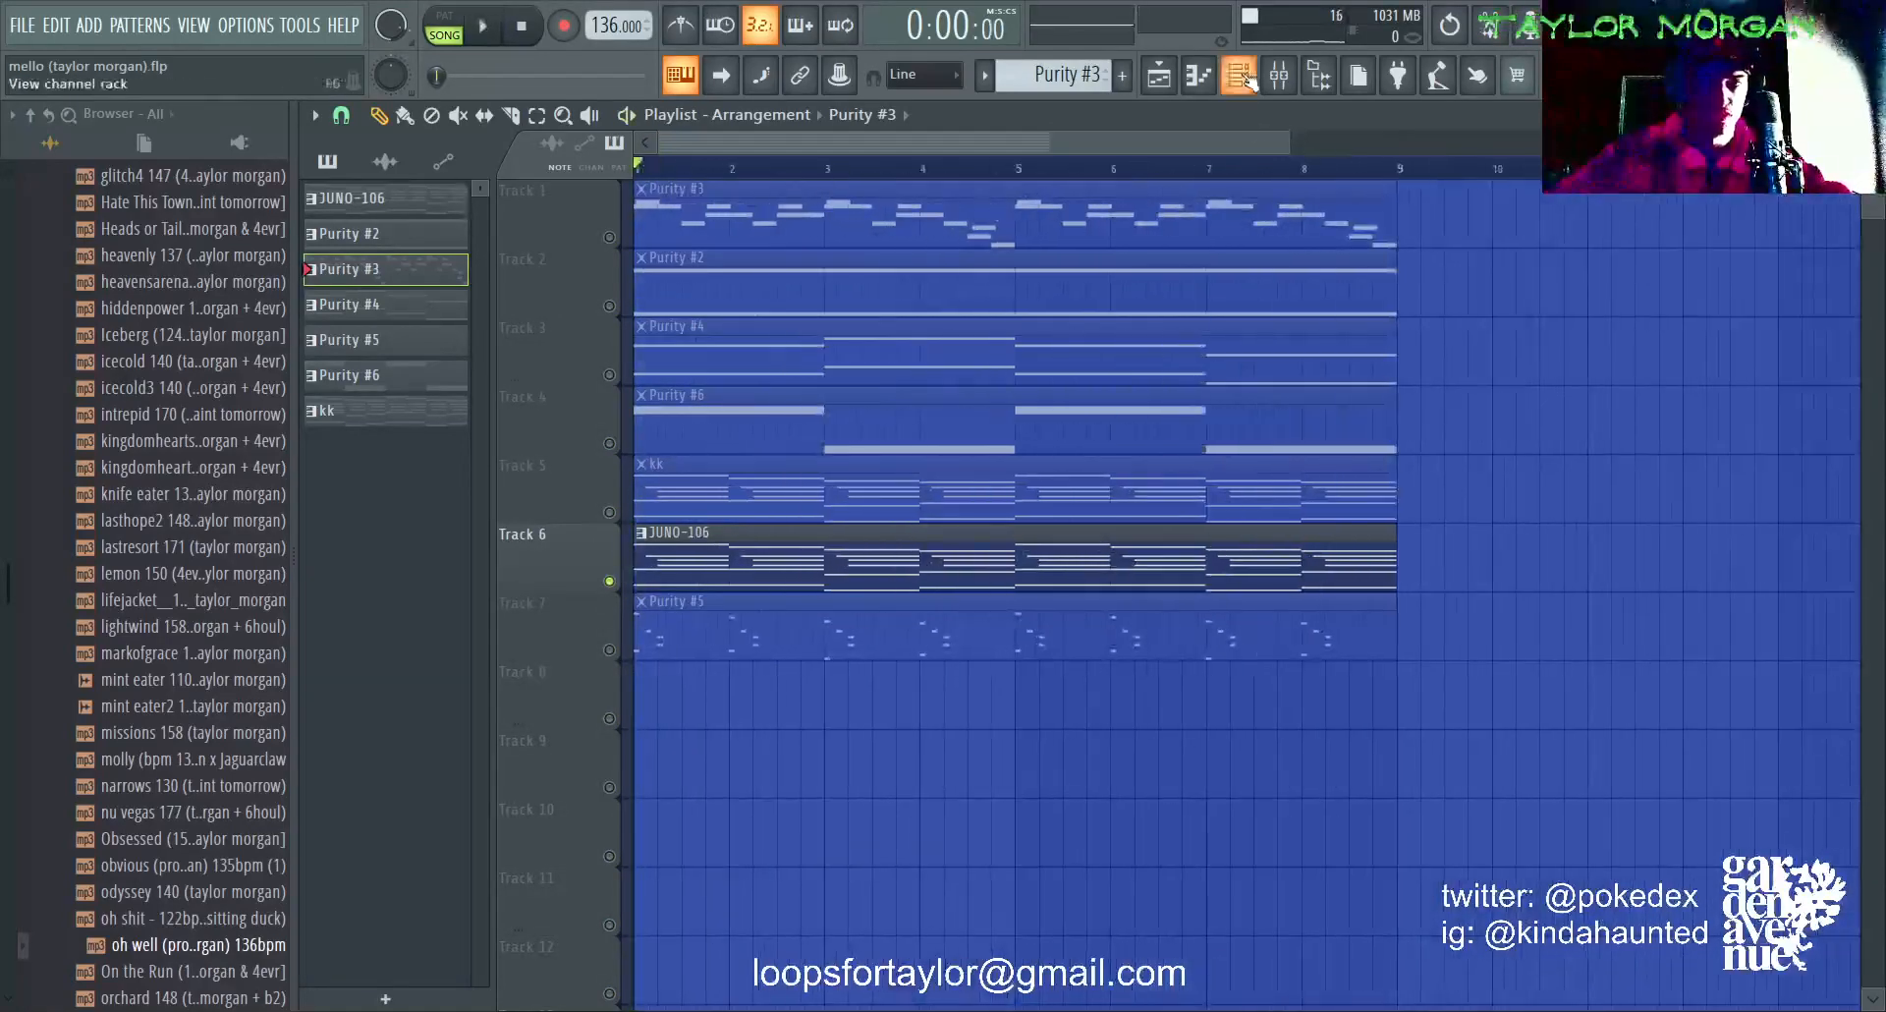
click(1247, 79)
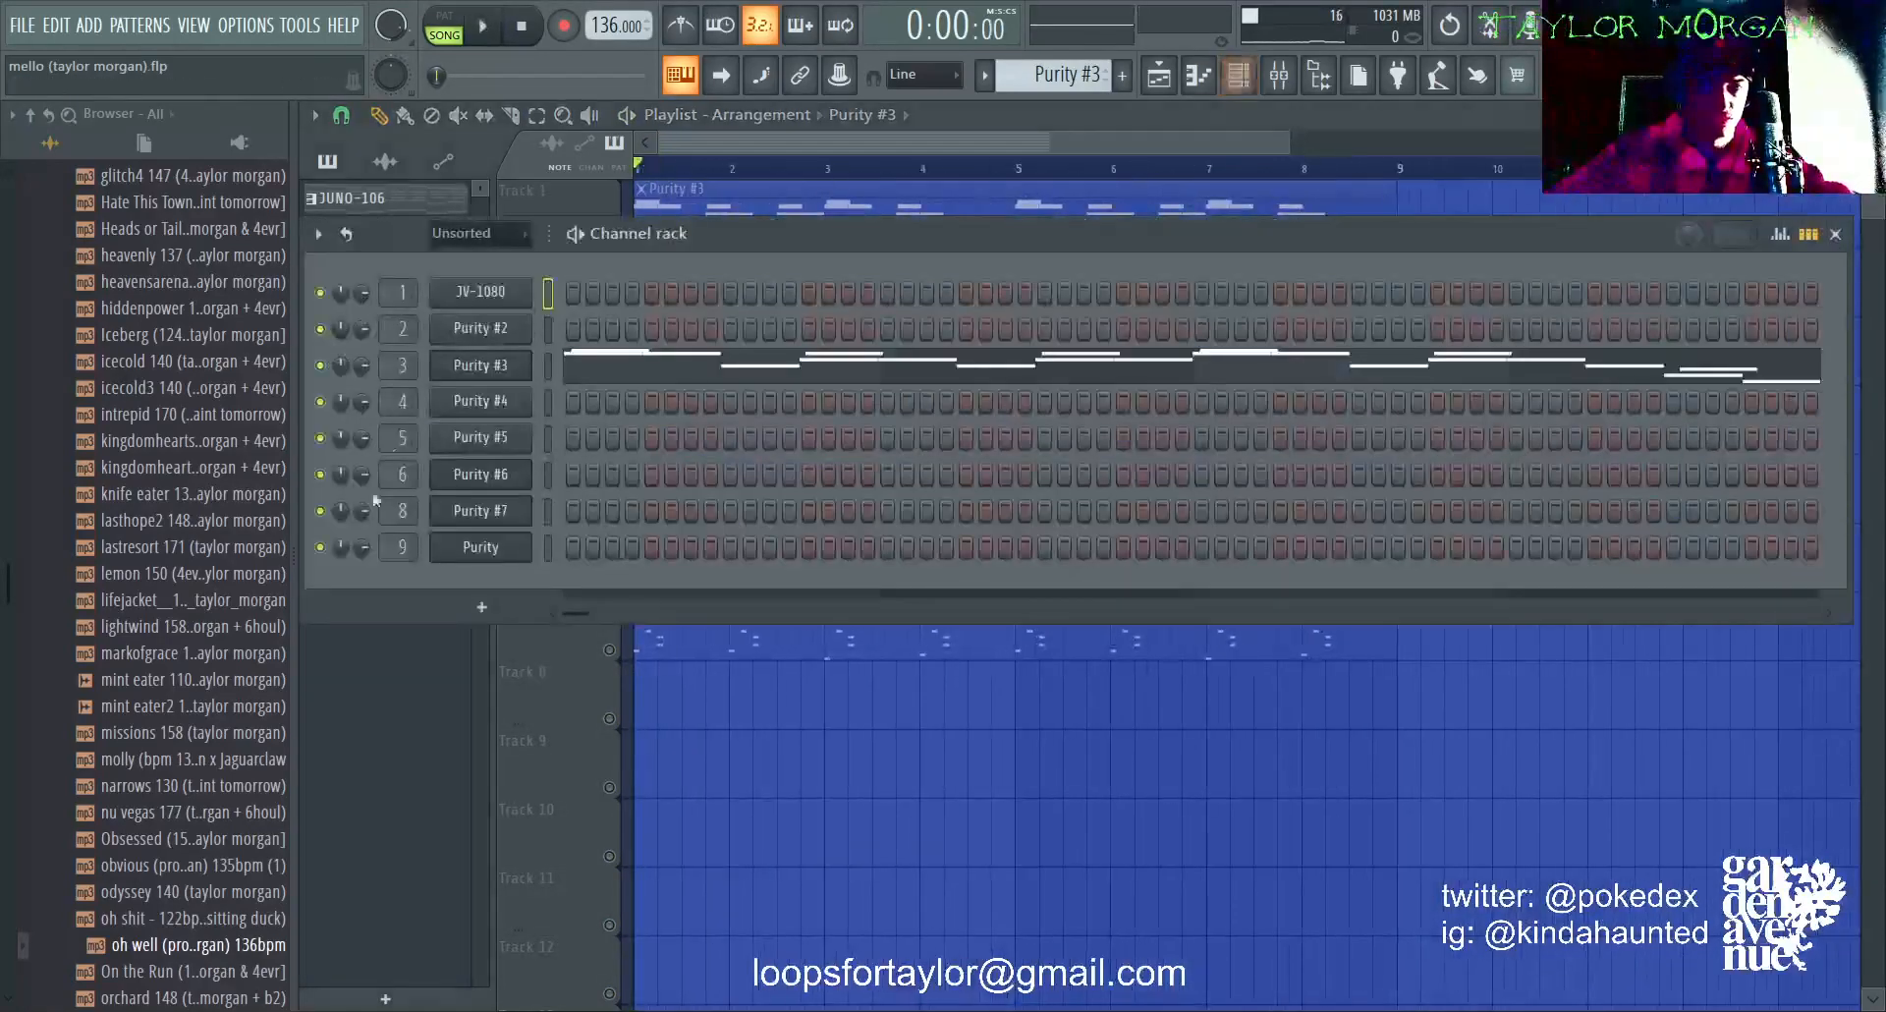
click(496, 286)
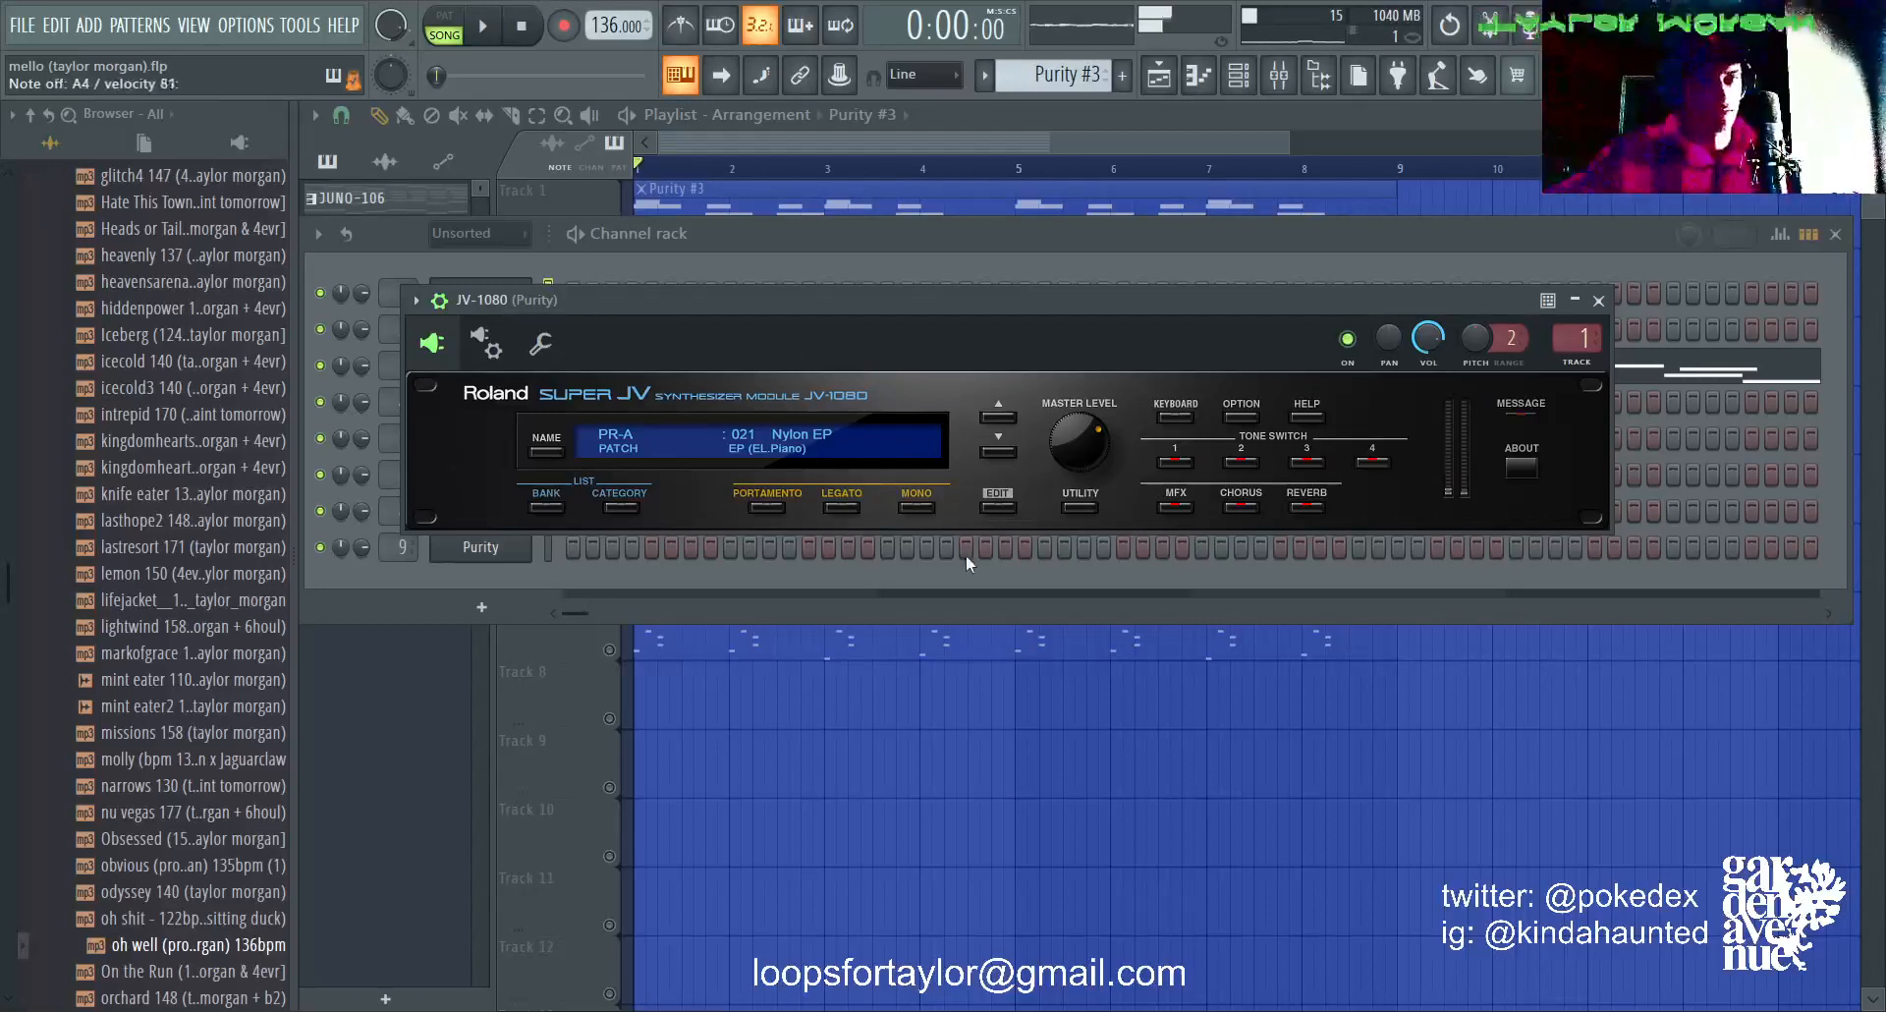
click(969, 128)
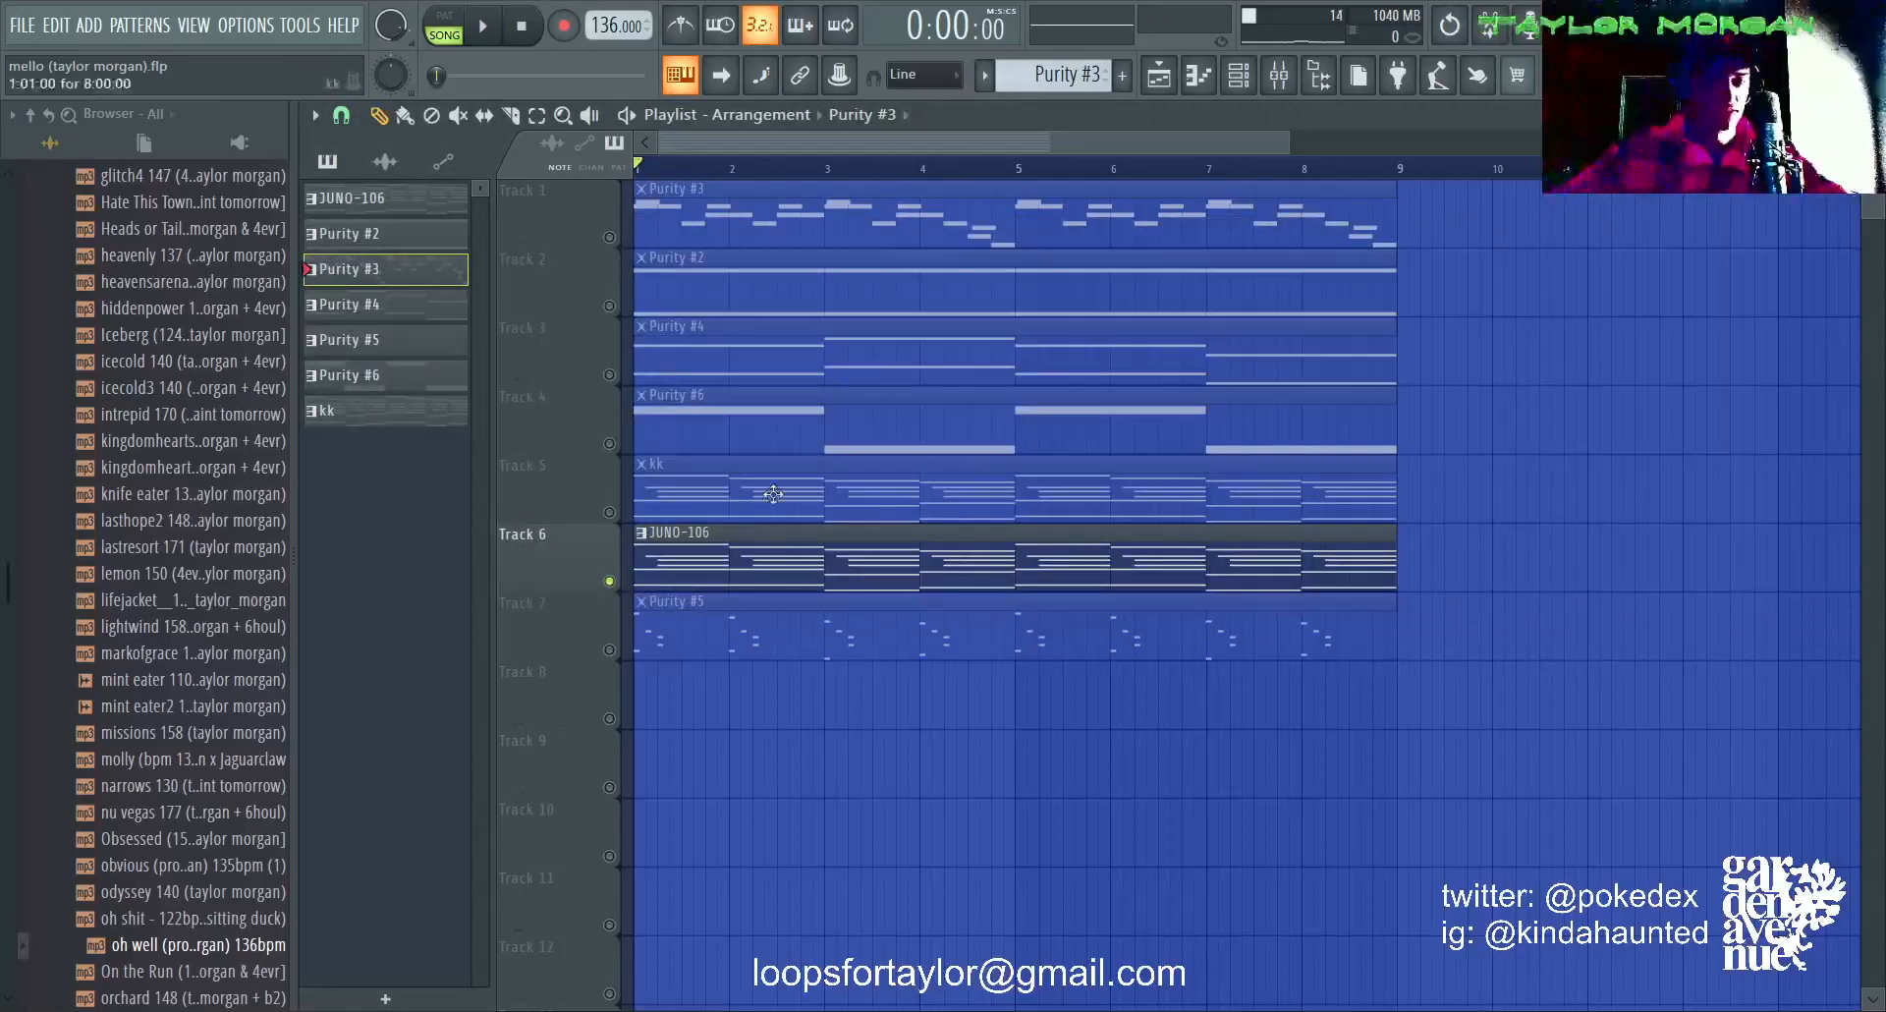
Step: Open the JUNO-106 pattern in the piano roll and play it through while examining its chord and melody notes
double_click(770, 542)
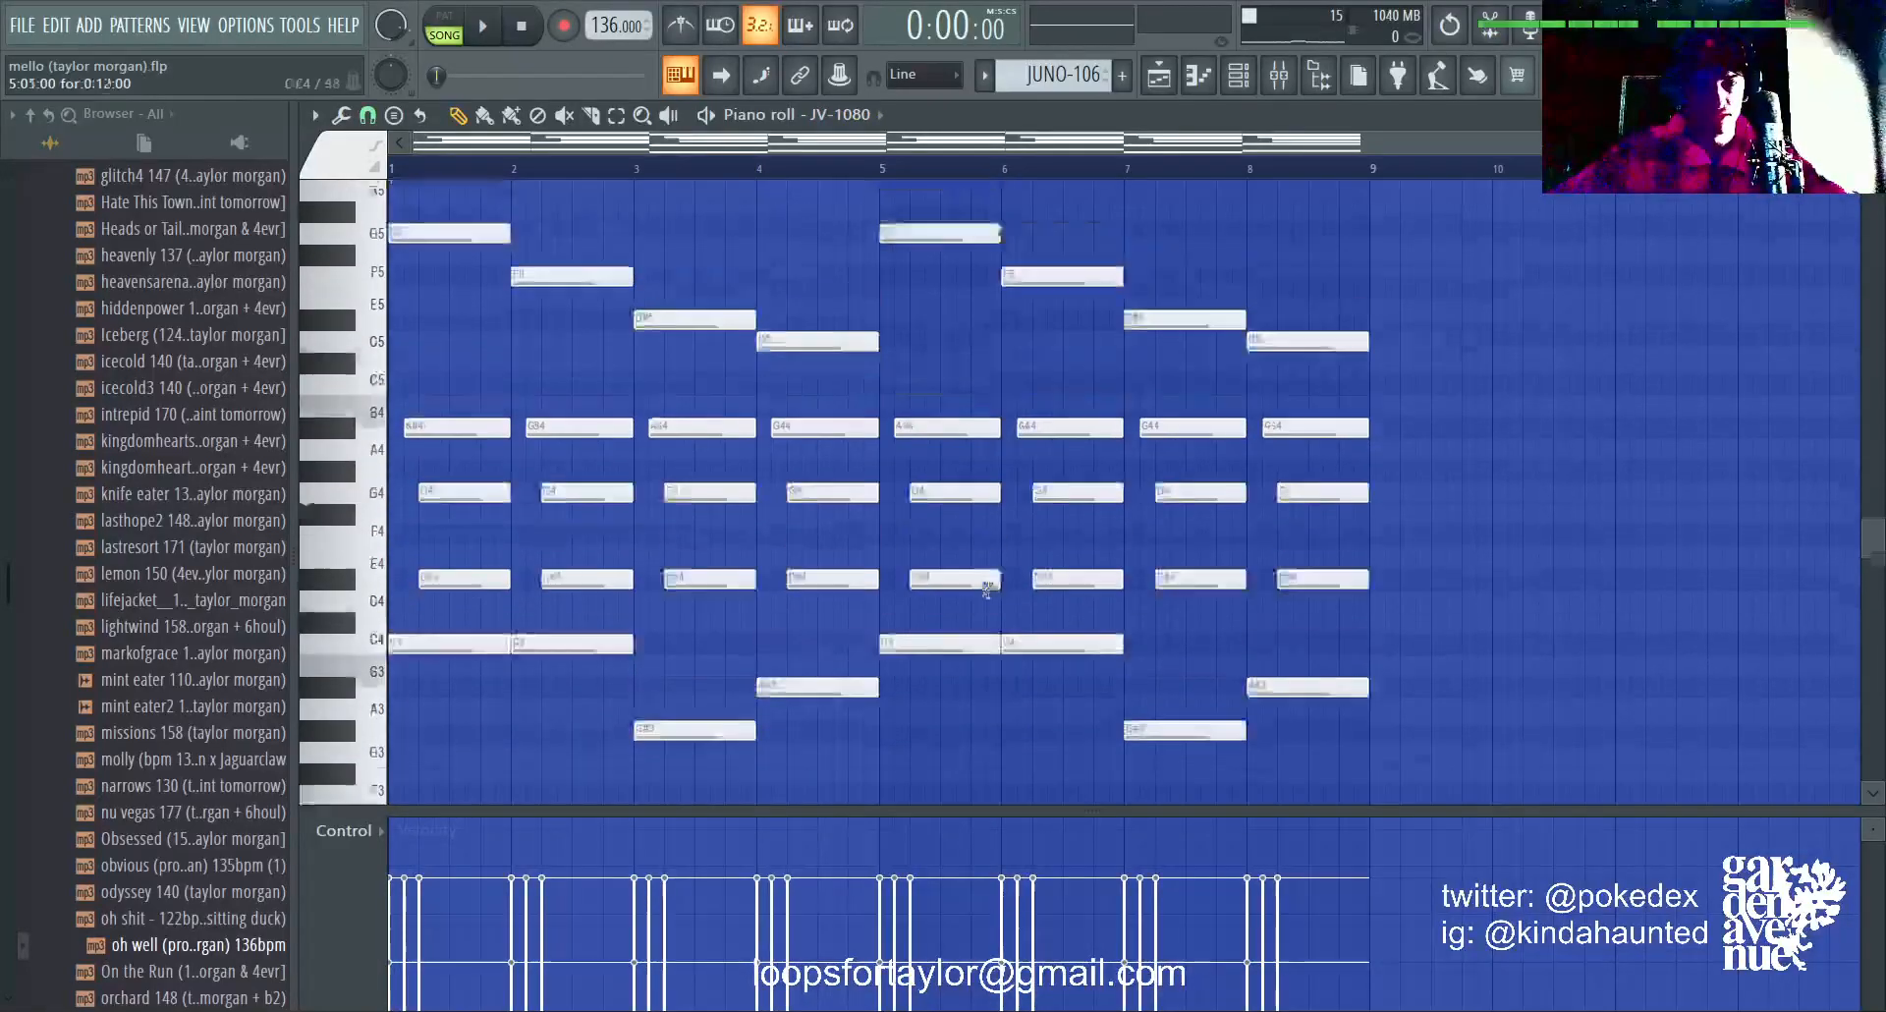
scroll(988, 589, up, 1)
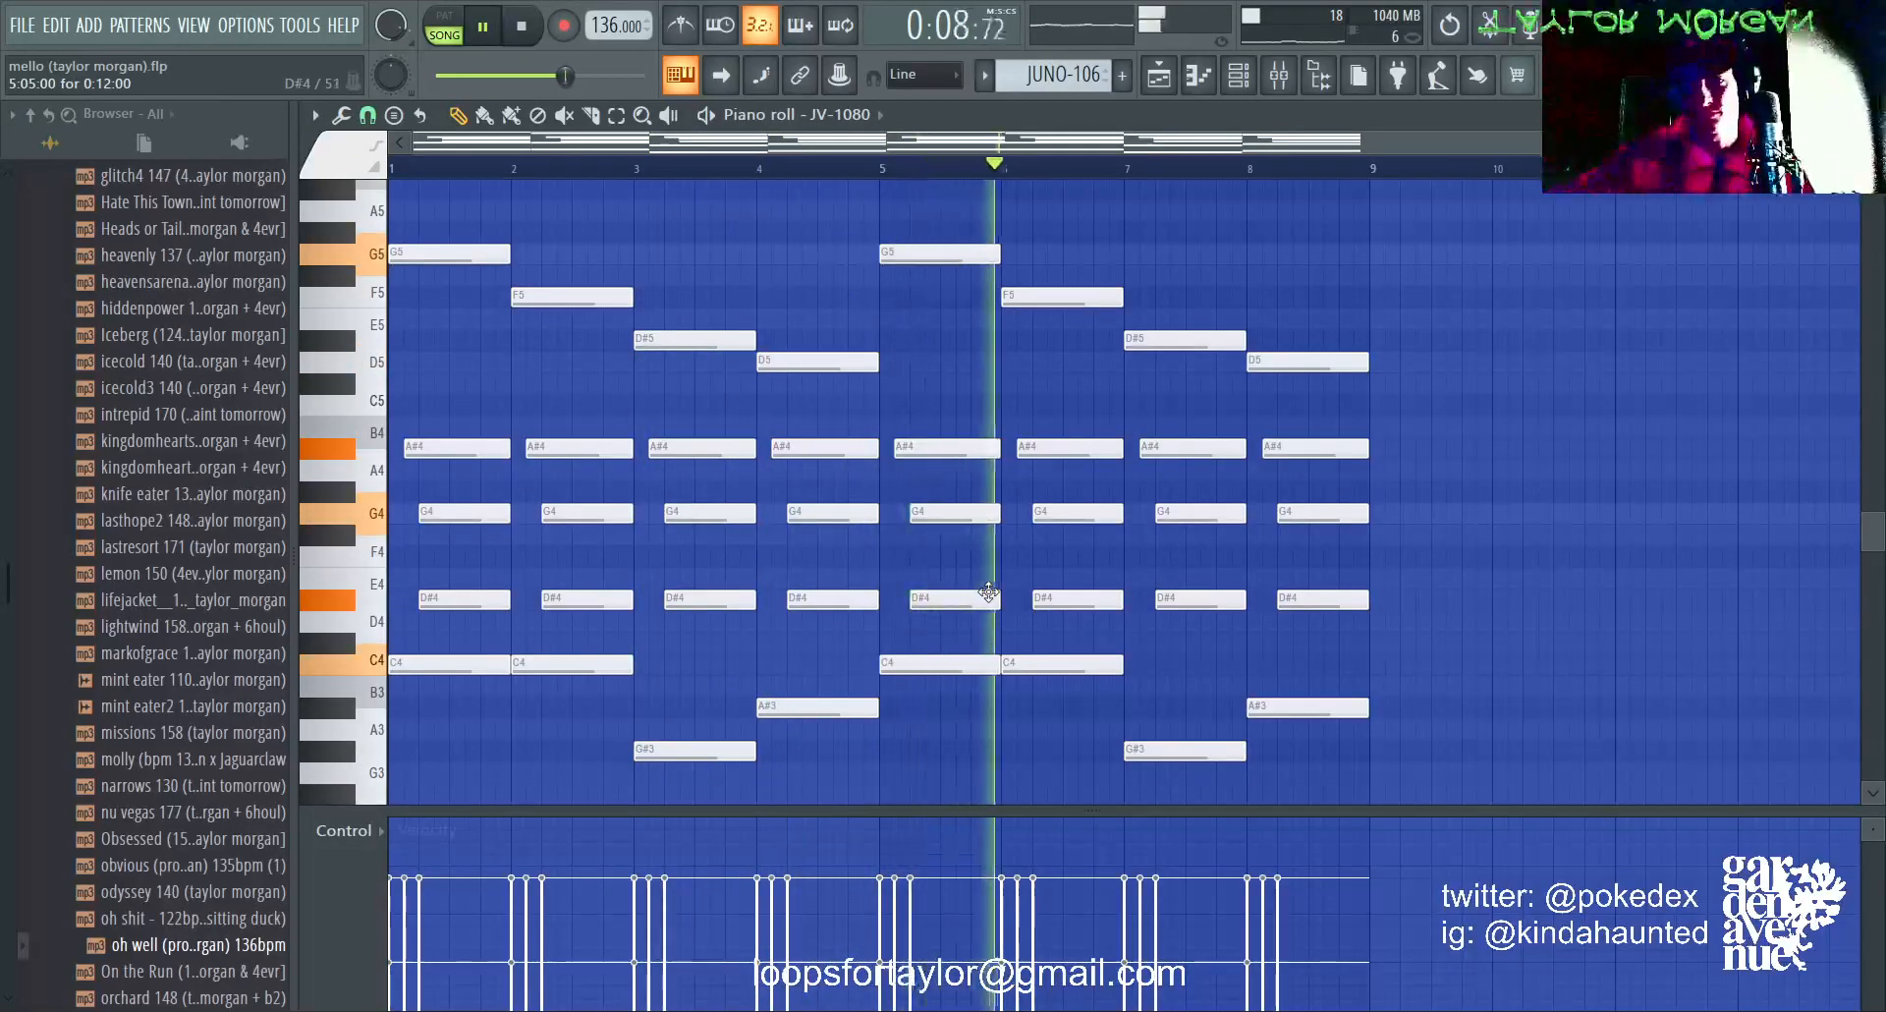
scroll(988, 593, down, 5)
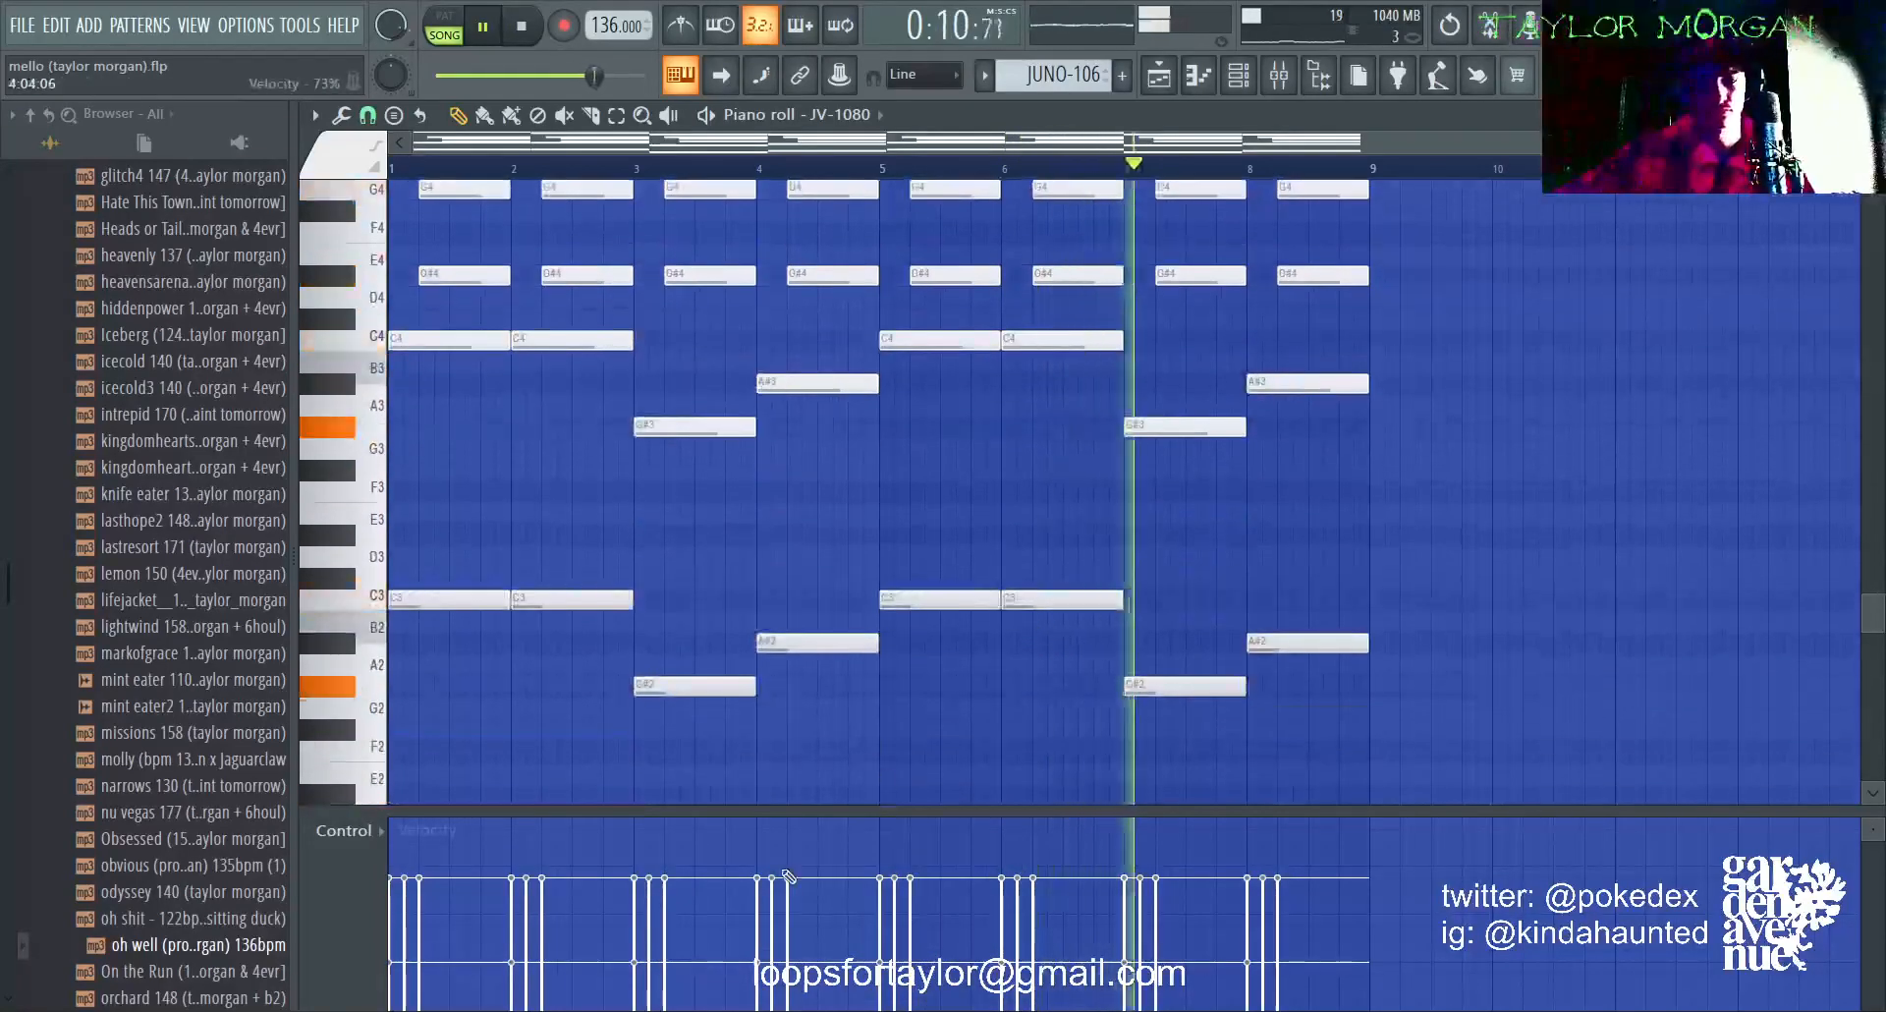
scroll(1222, 445, up, 5)
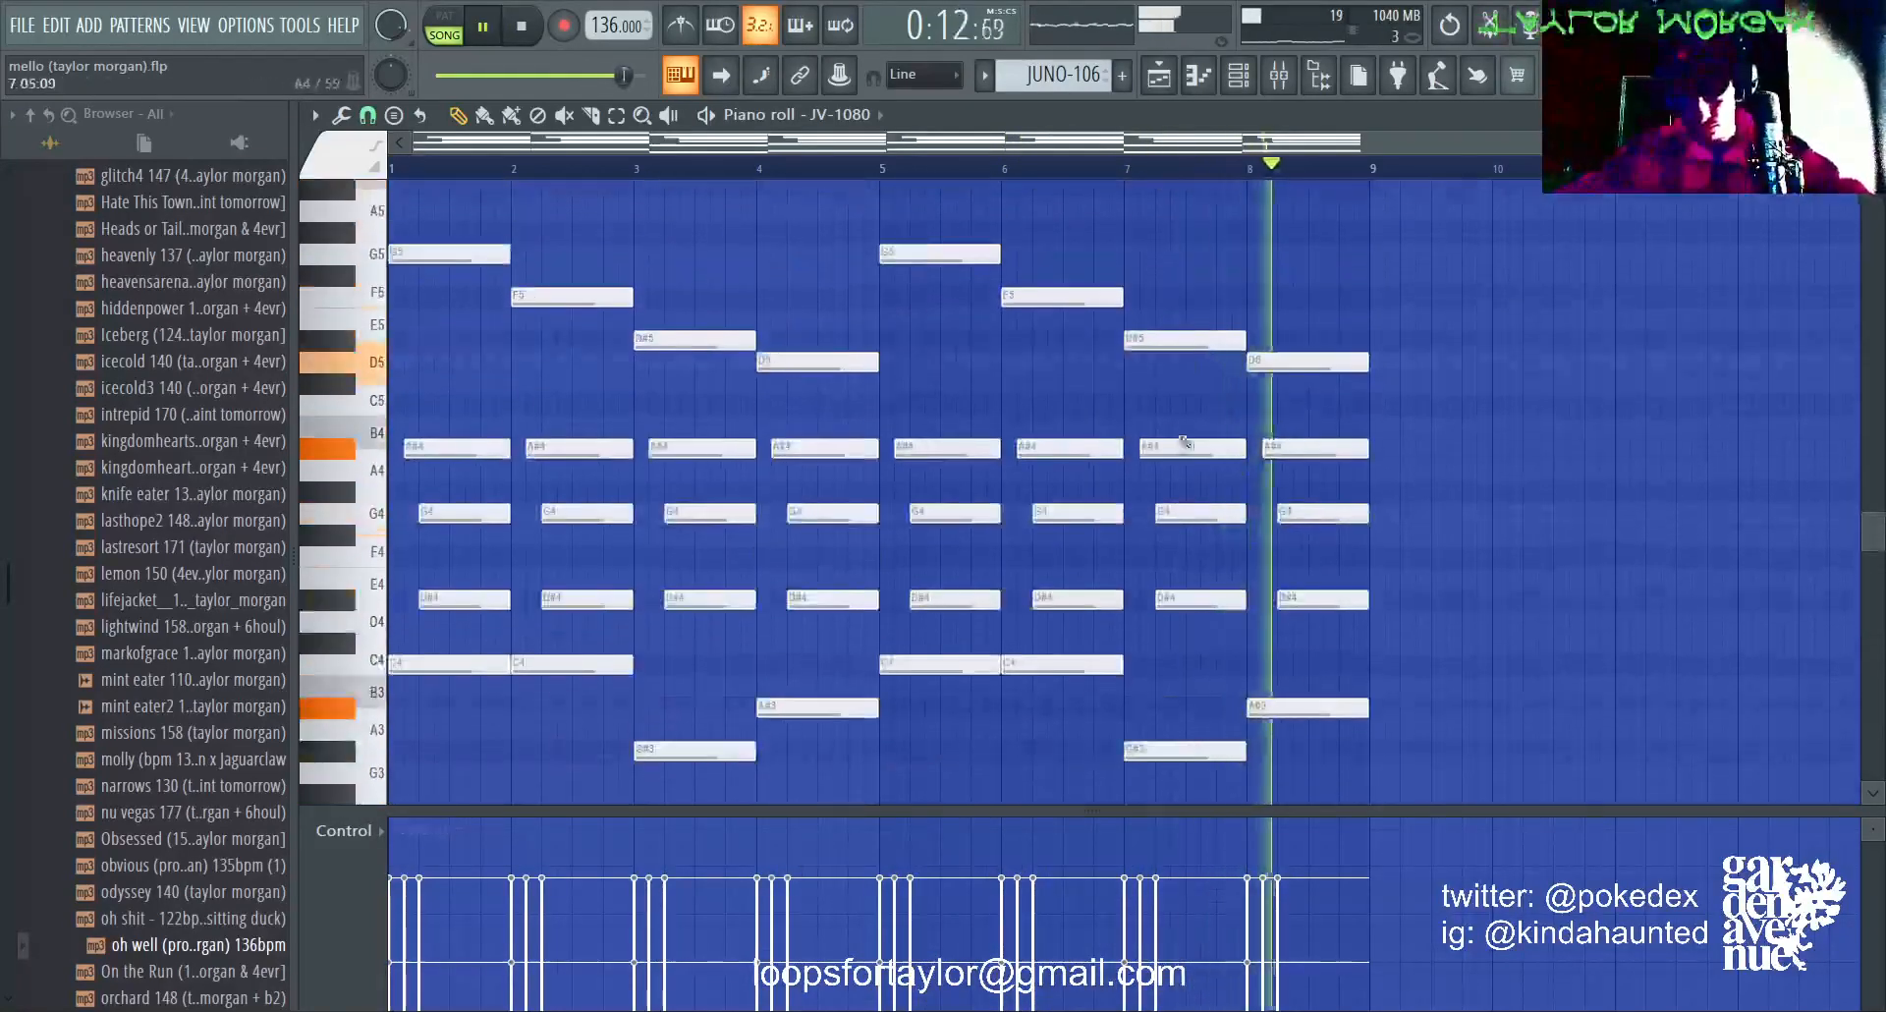
key(space)
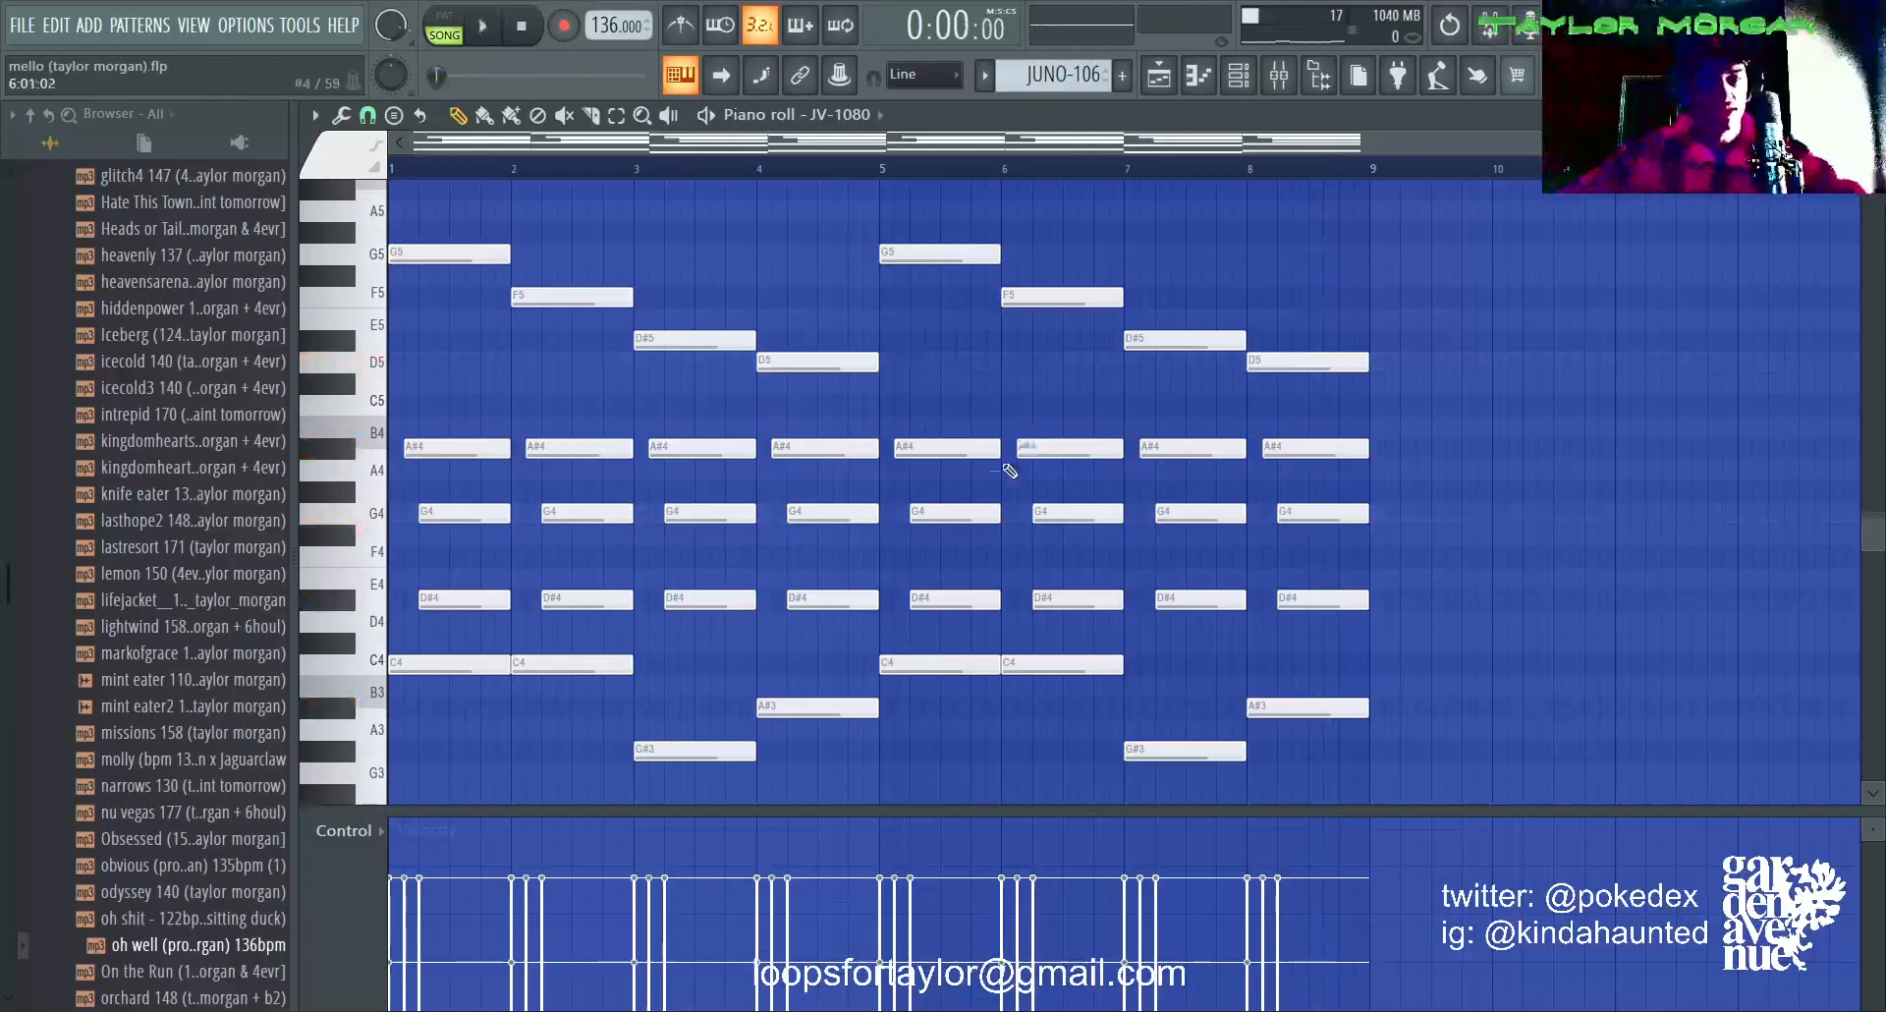
Step: Audition the pattern's C4, G#3 and A#3 notes in bars 1 to 4 and examine the octave-lower notes beneath them
scroll(1008, 470, down, 4)
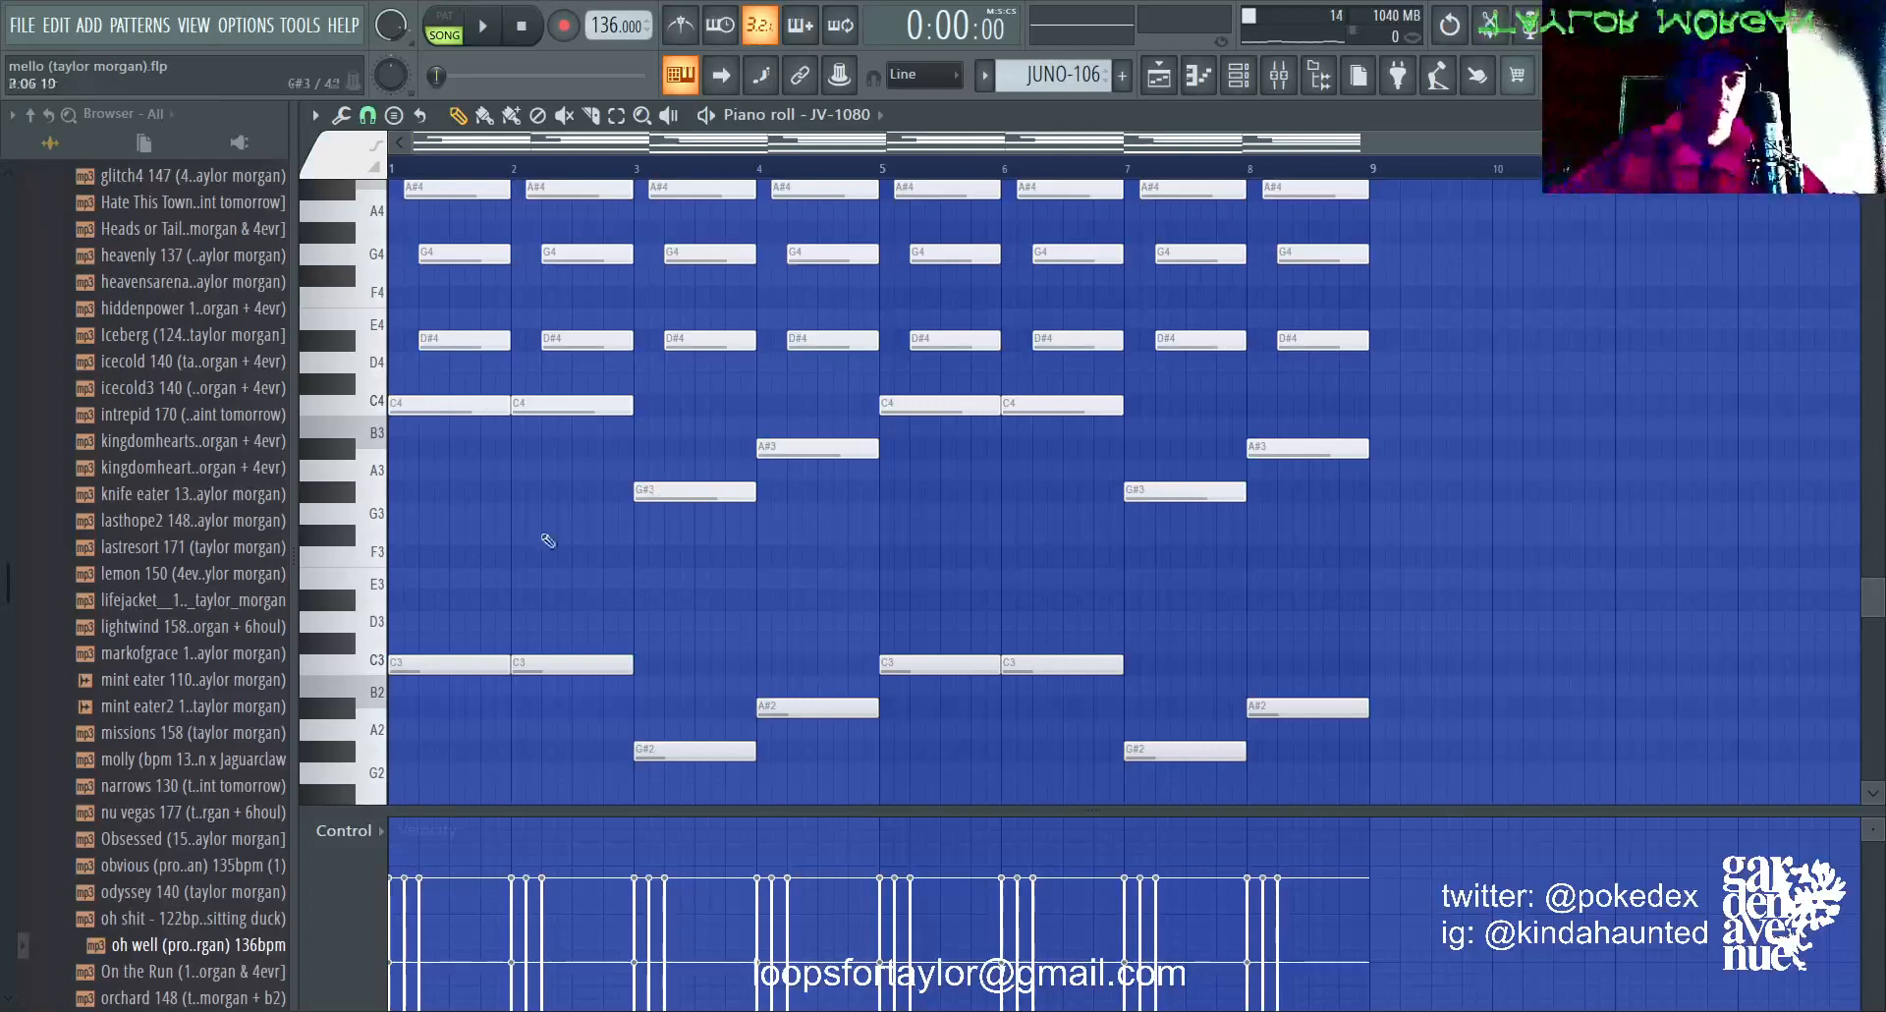
click(443, 400)
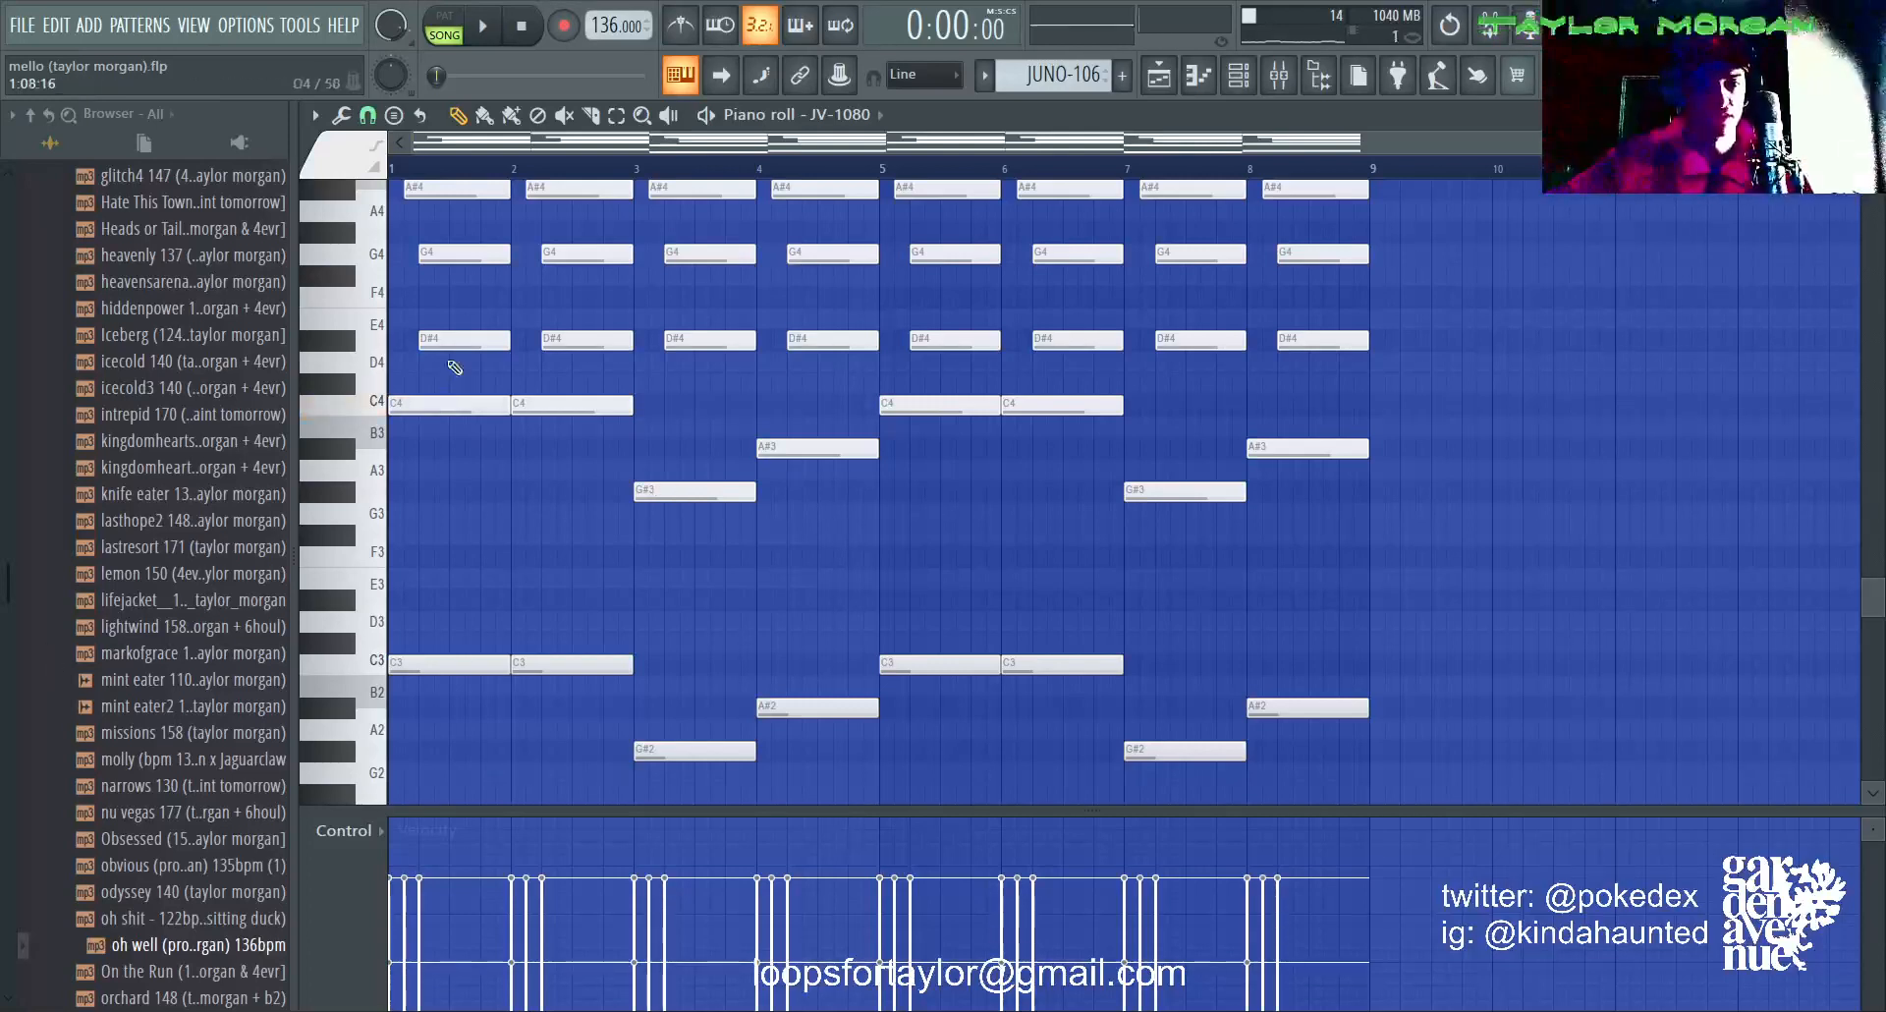
click(556, 400)
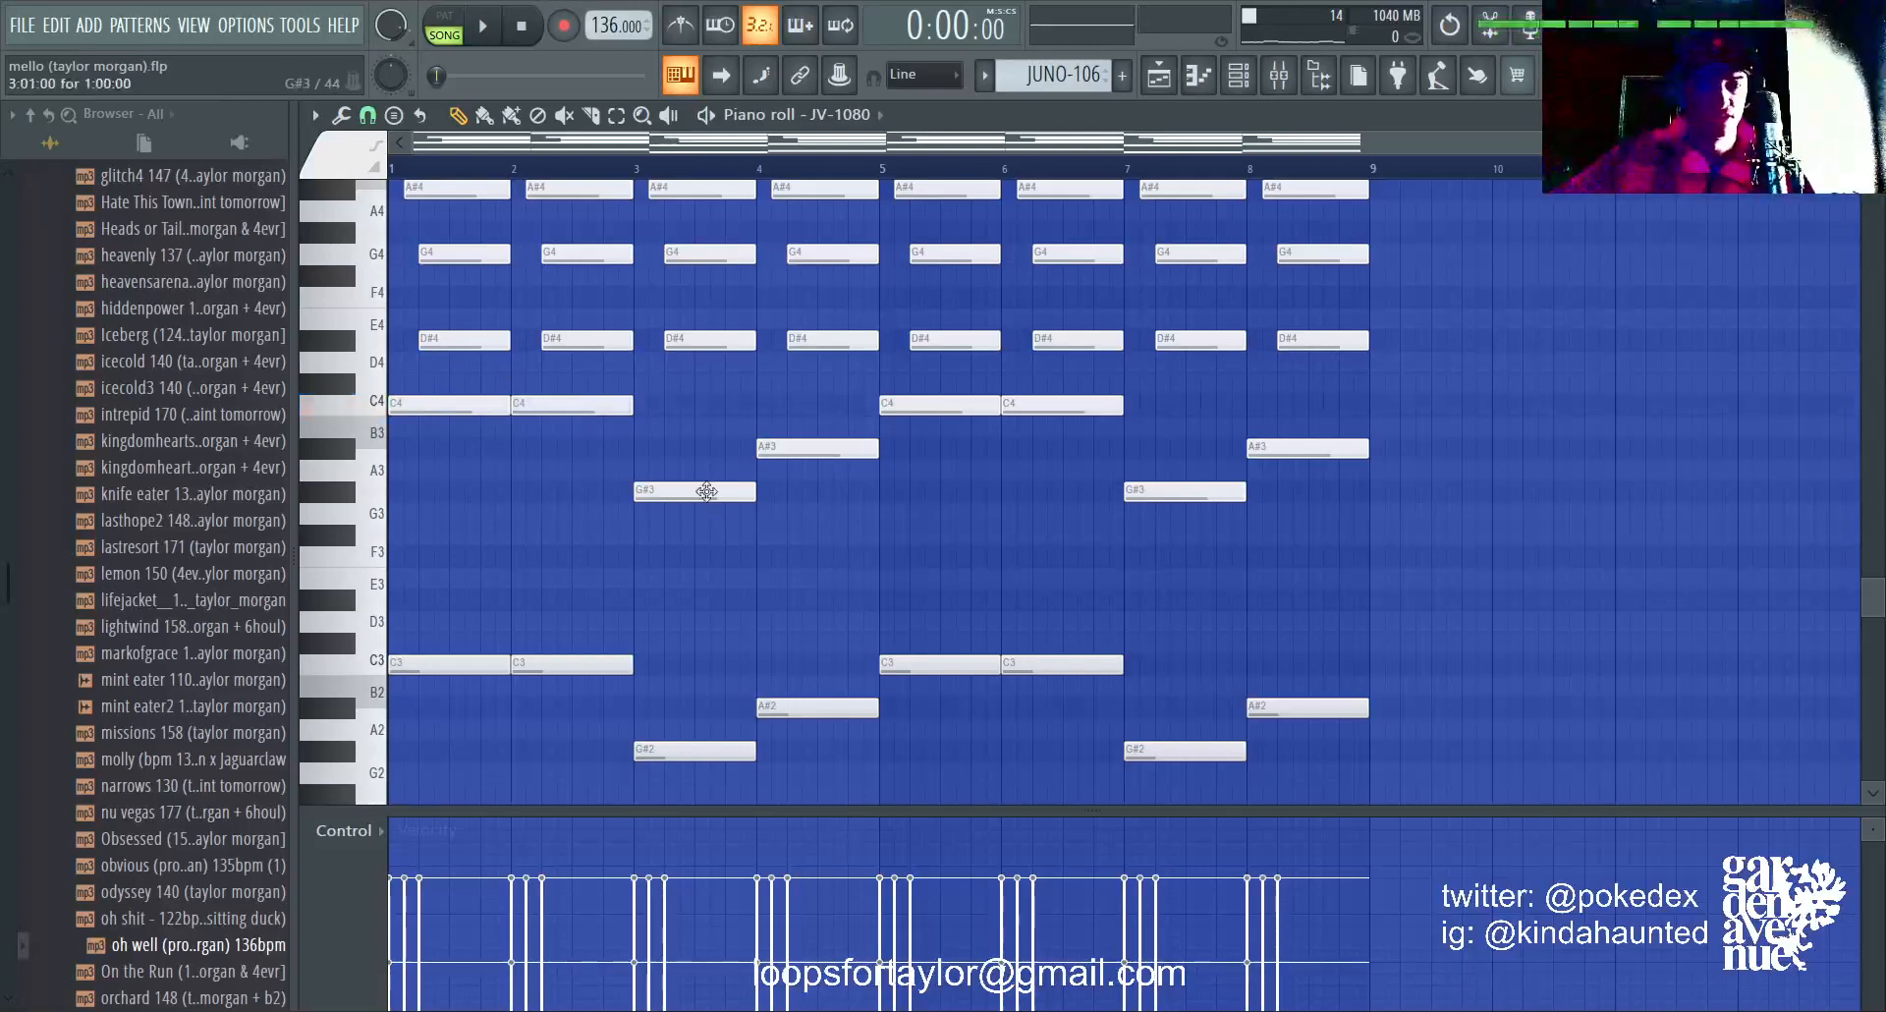
click(706, 491)
click(787, 442)
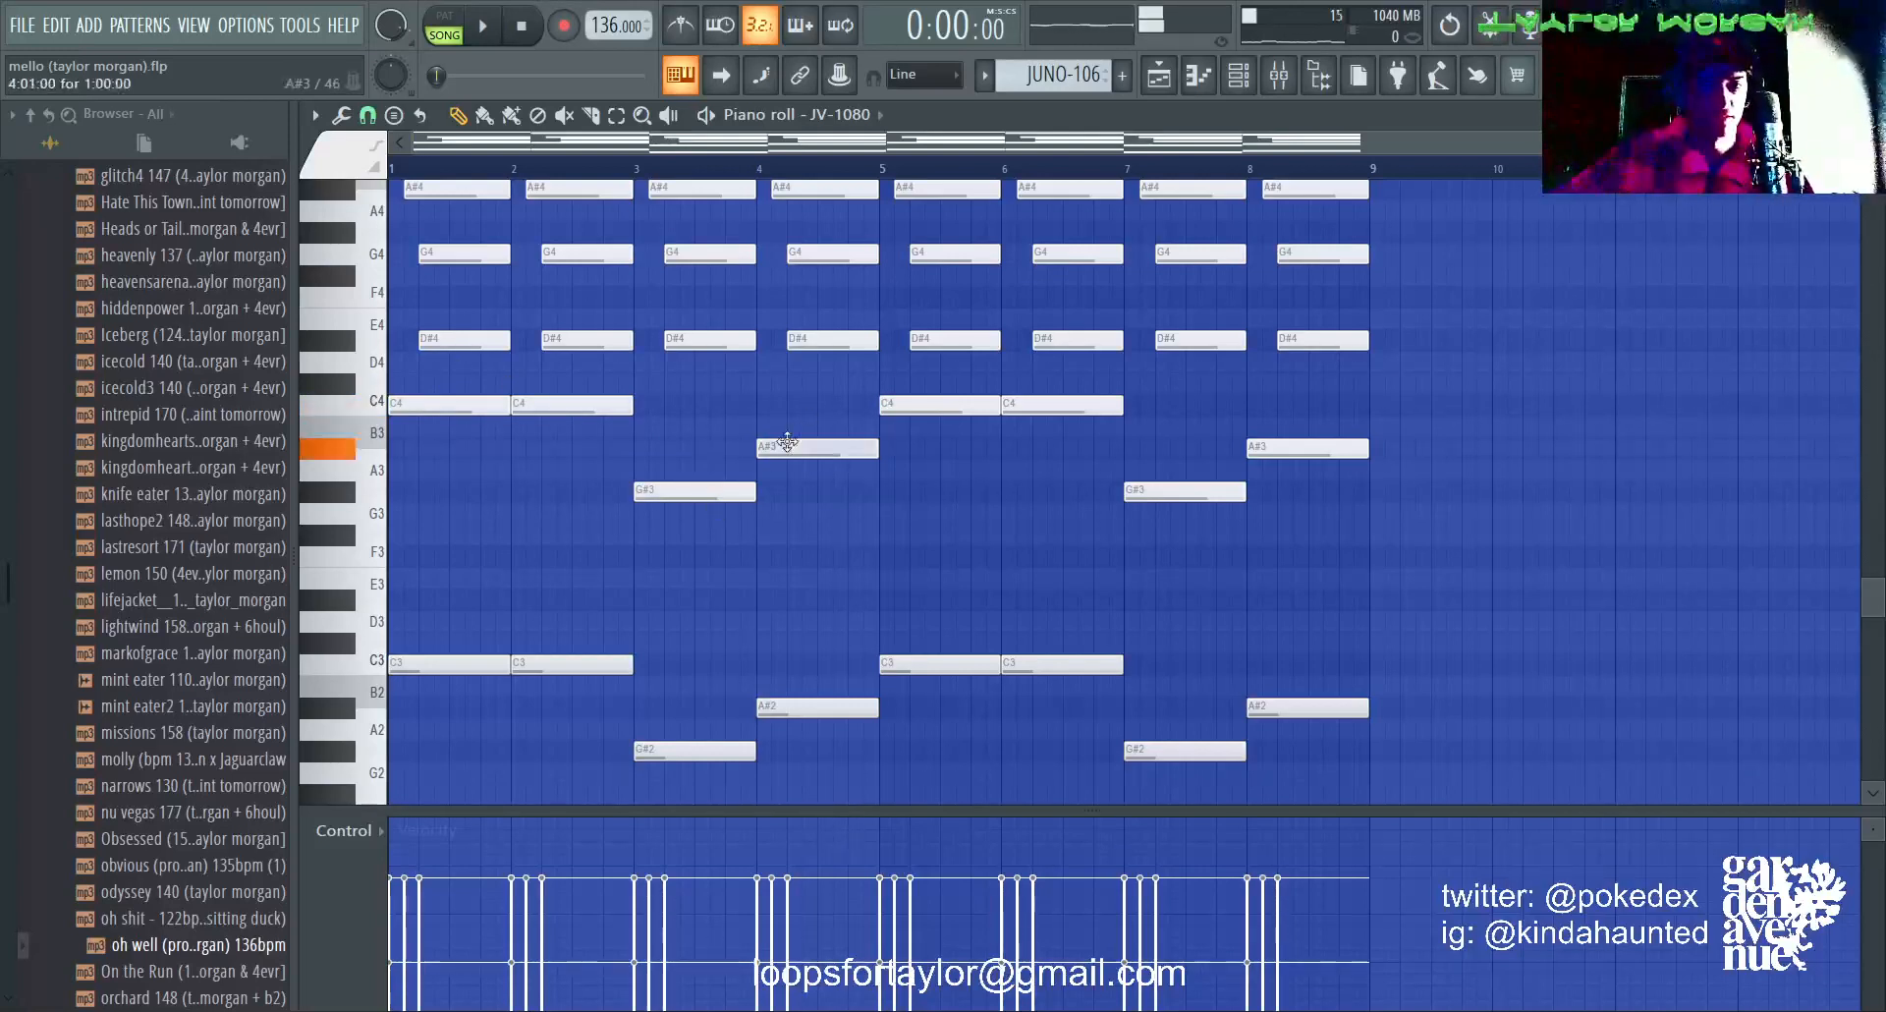
scroll(602, 523, down, 2)
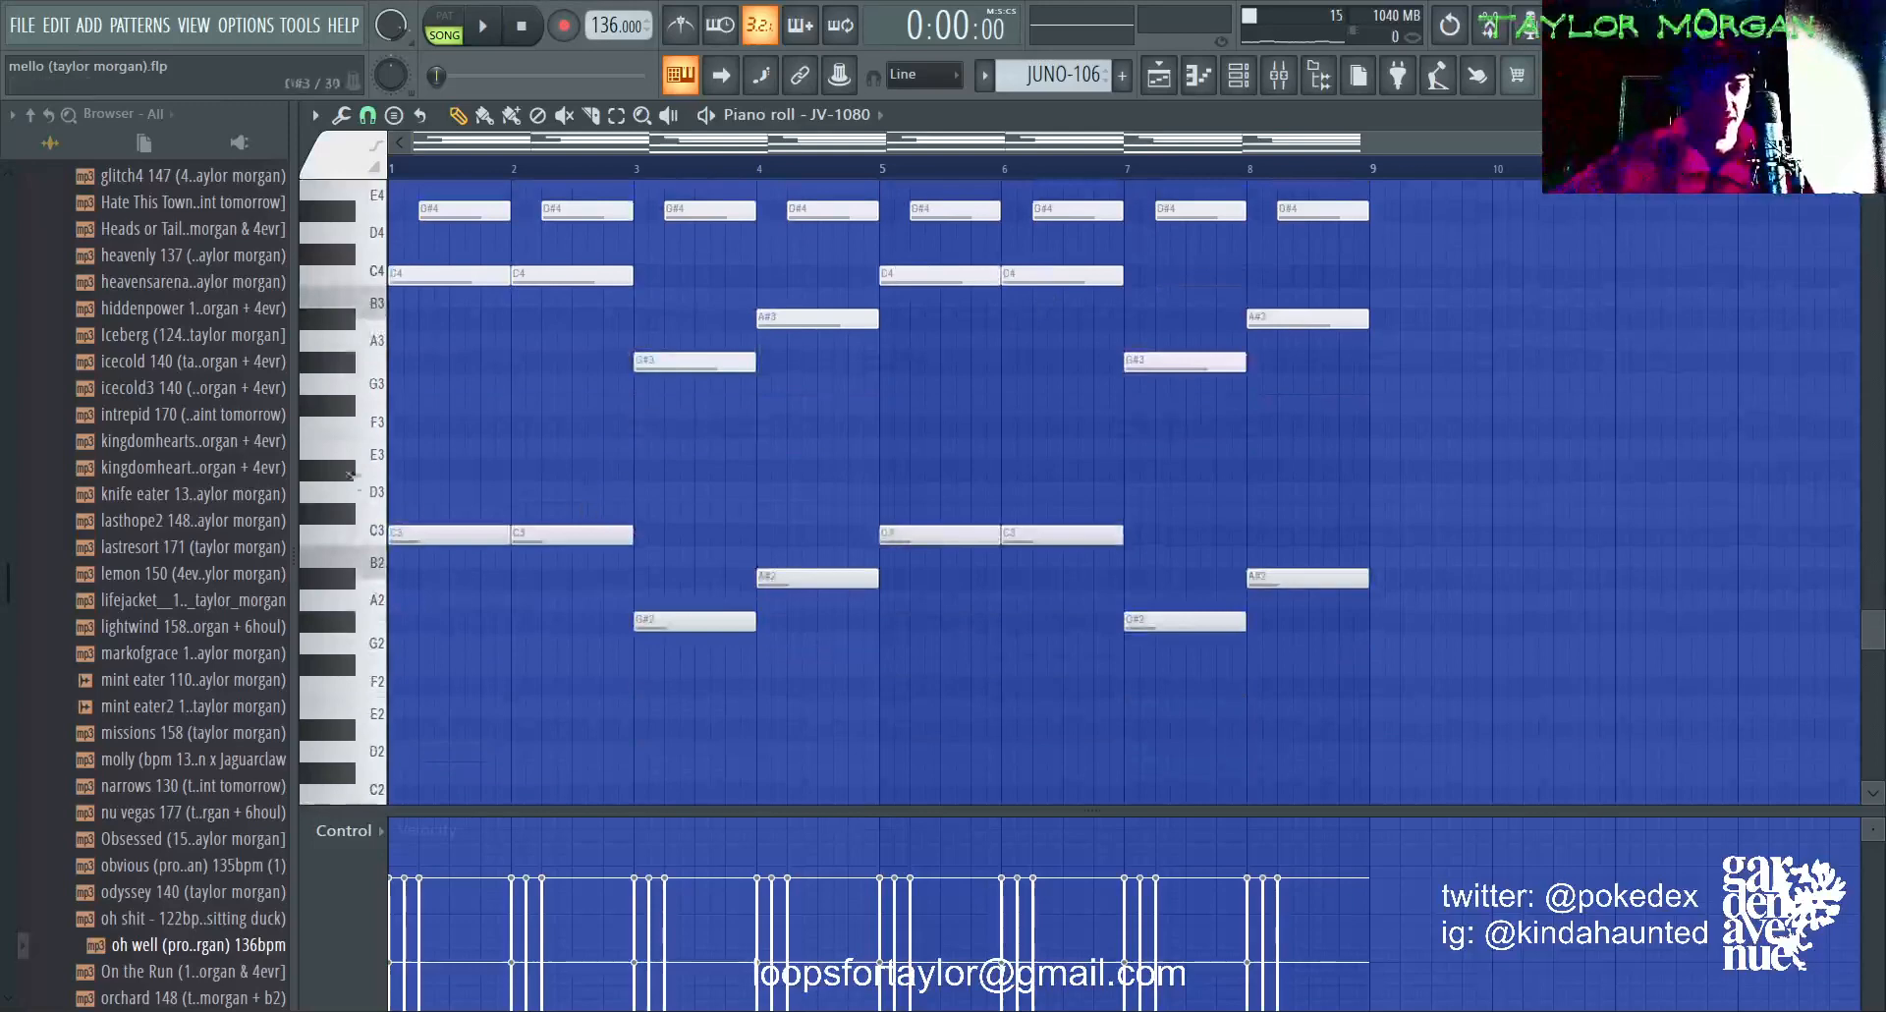
scroll(707, 530, up, 10)
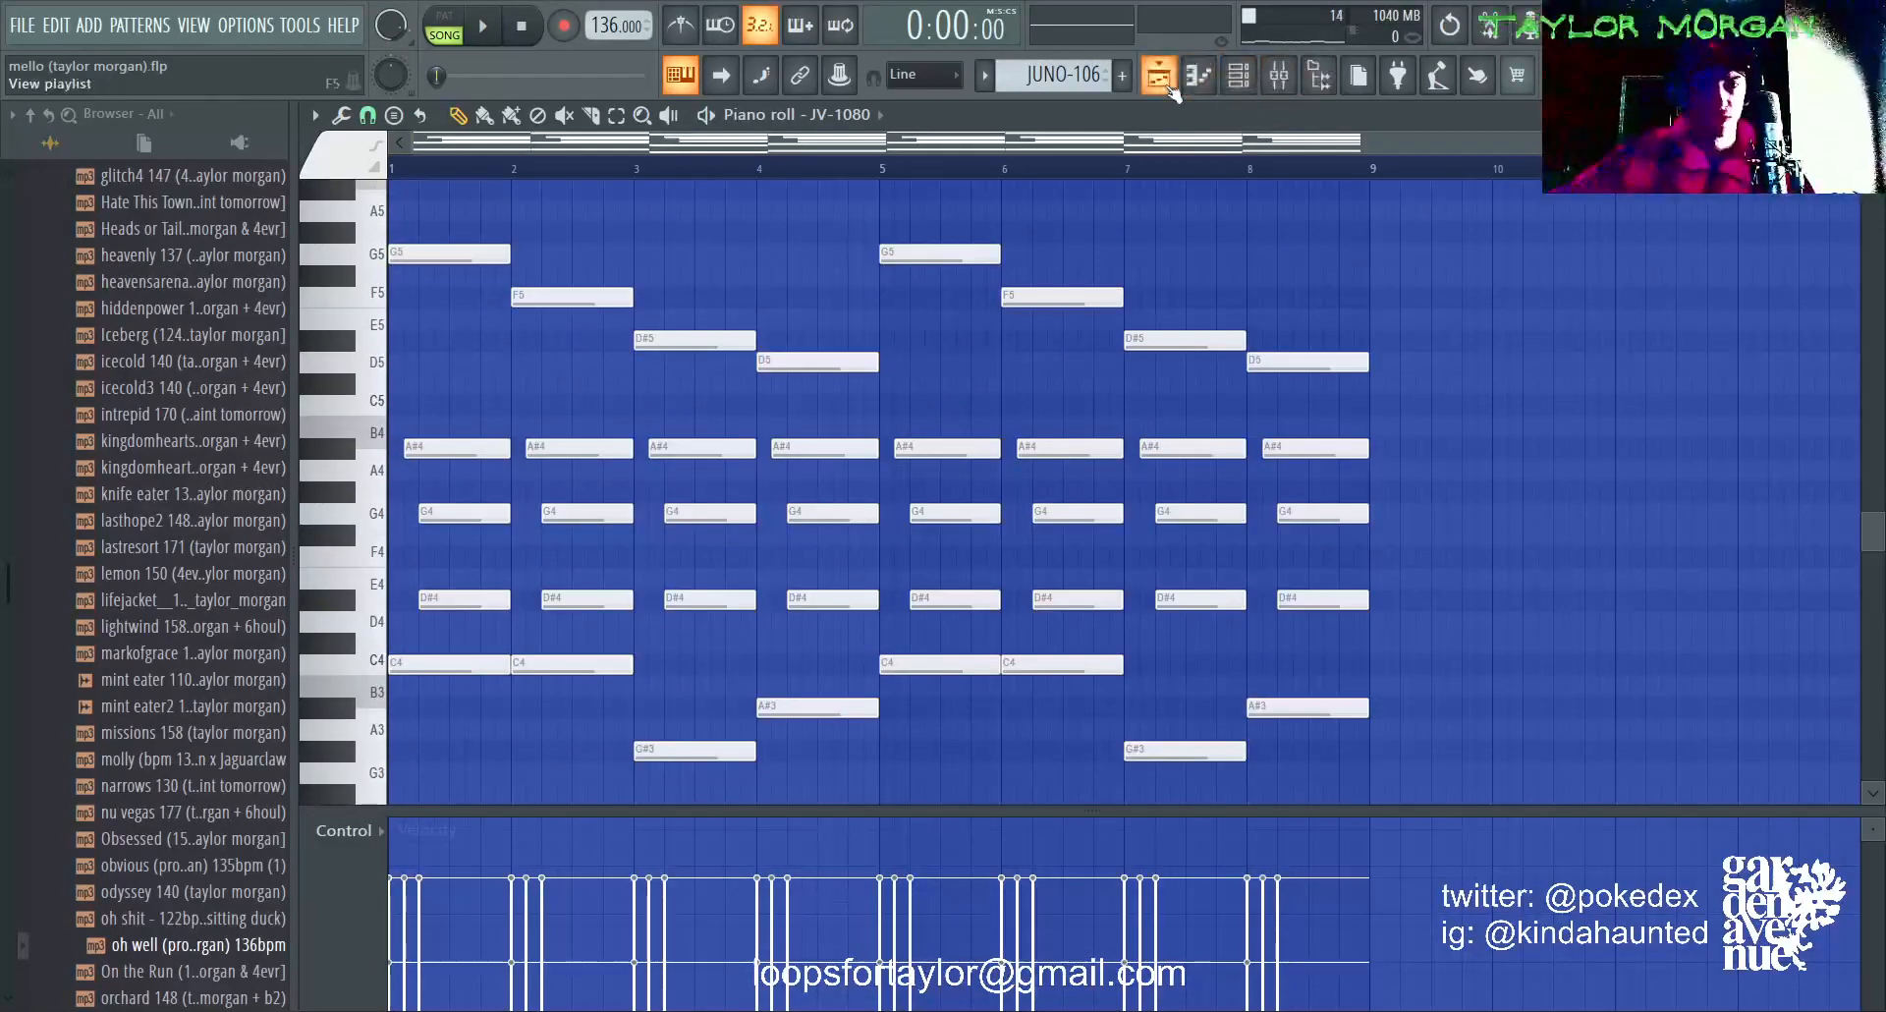
Step: Return to the playlist, solo the kk track on Track 5, and open its pattern in the piano roll for a brief playback
click(1159, 77)
click(610, 513)
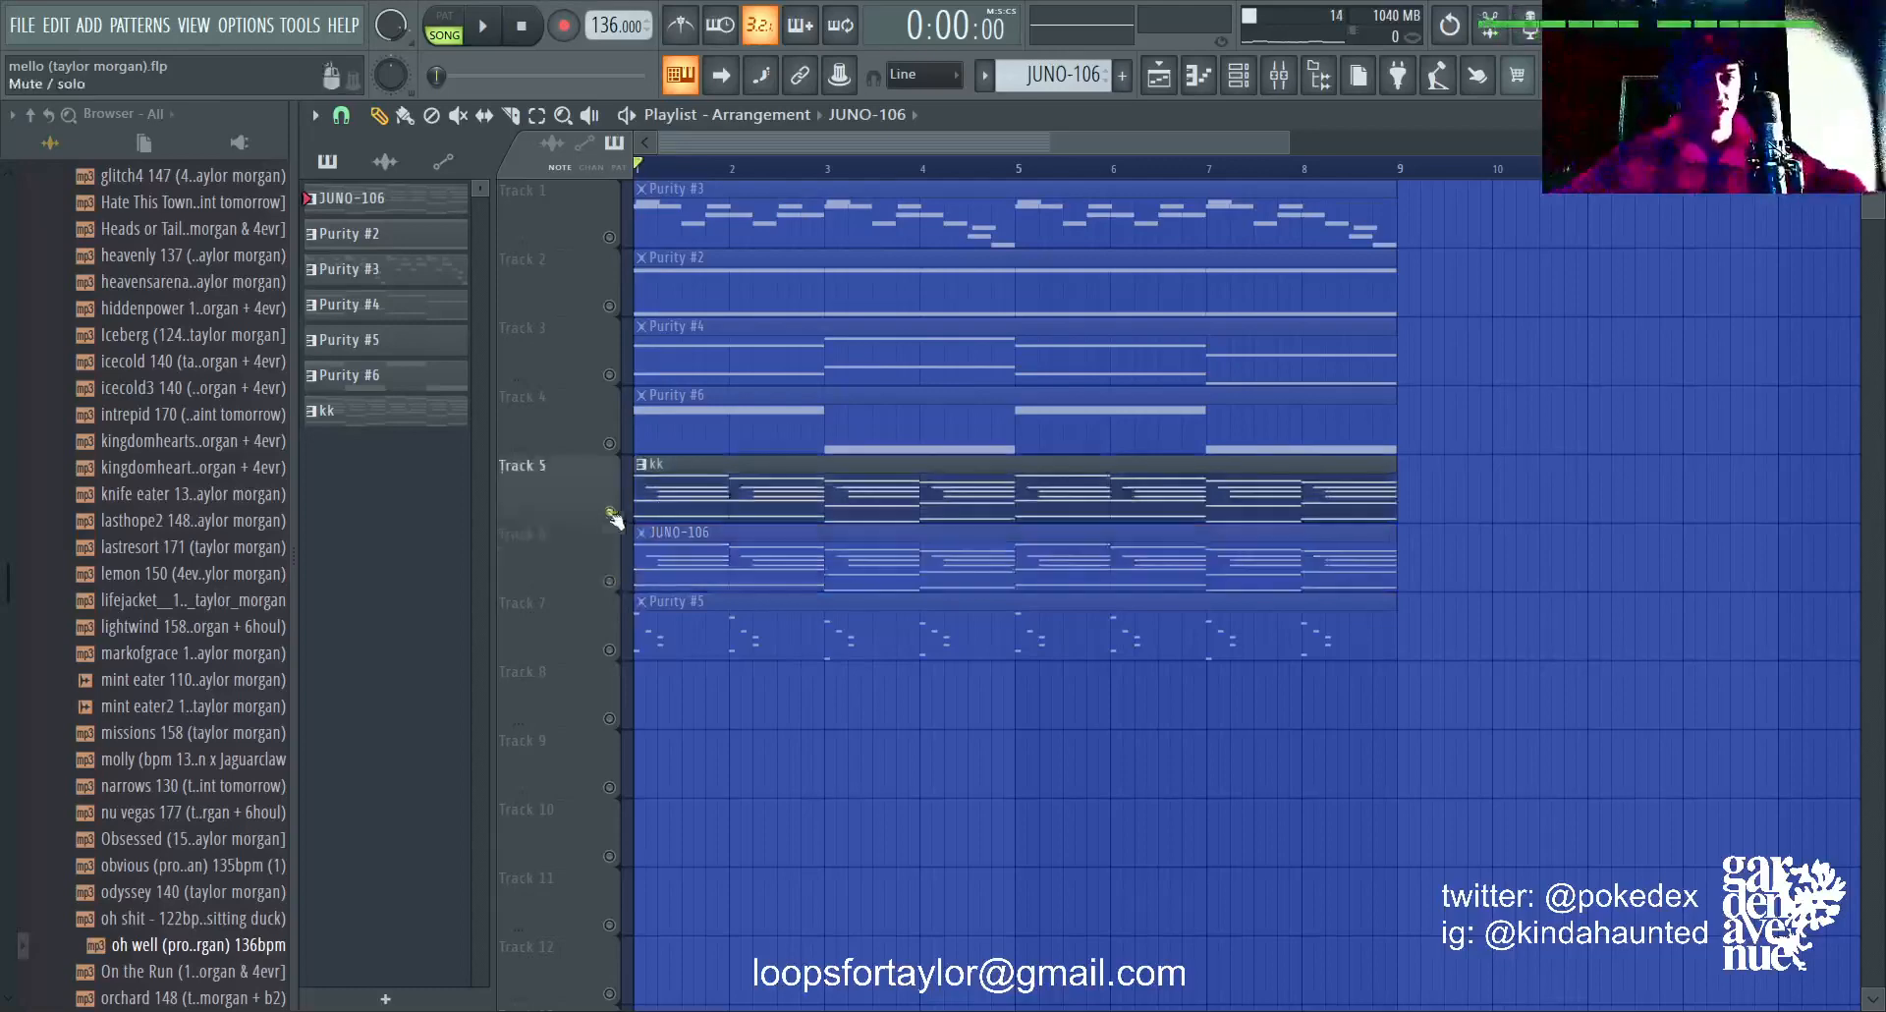
double_click(722, 496)
key(space)
key(space)
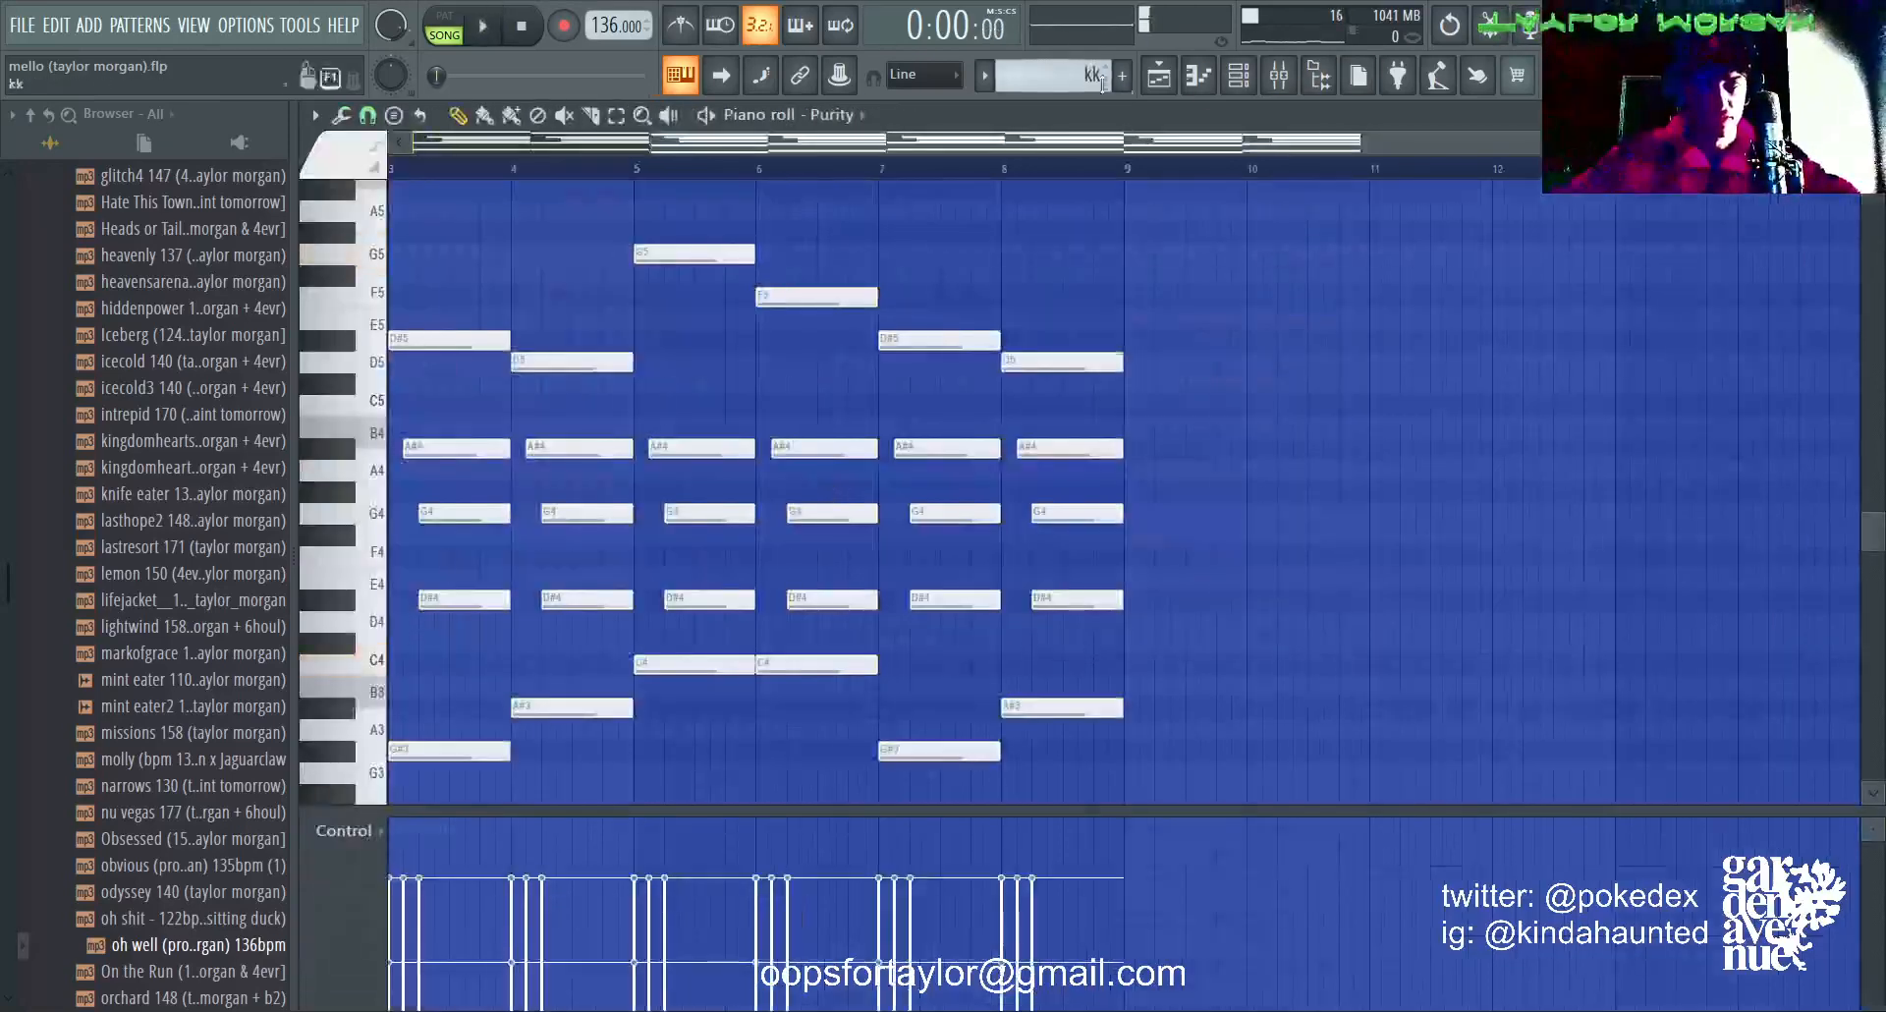
Step: Show the channel rack and open the Purity synth on channel 9 to examine its selected piano preset
click(1212, 79)
click(1238, 77)
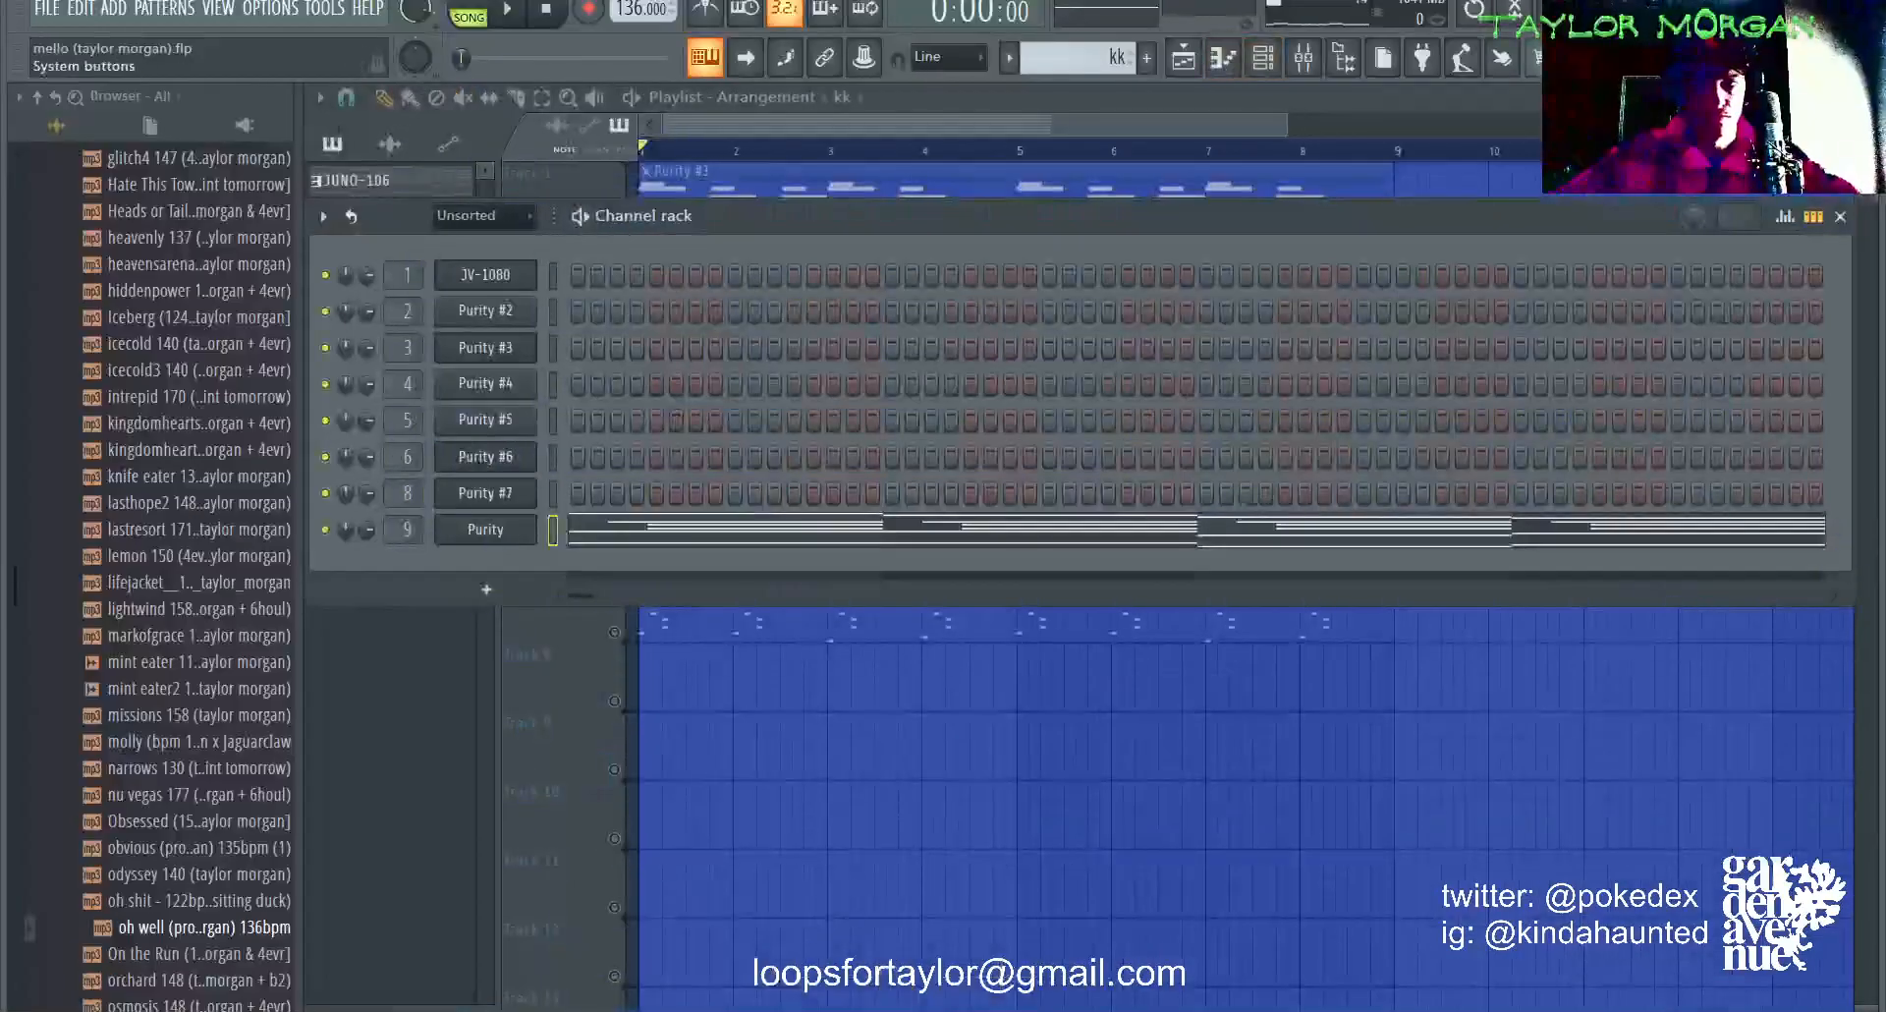
click(1848, 7)
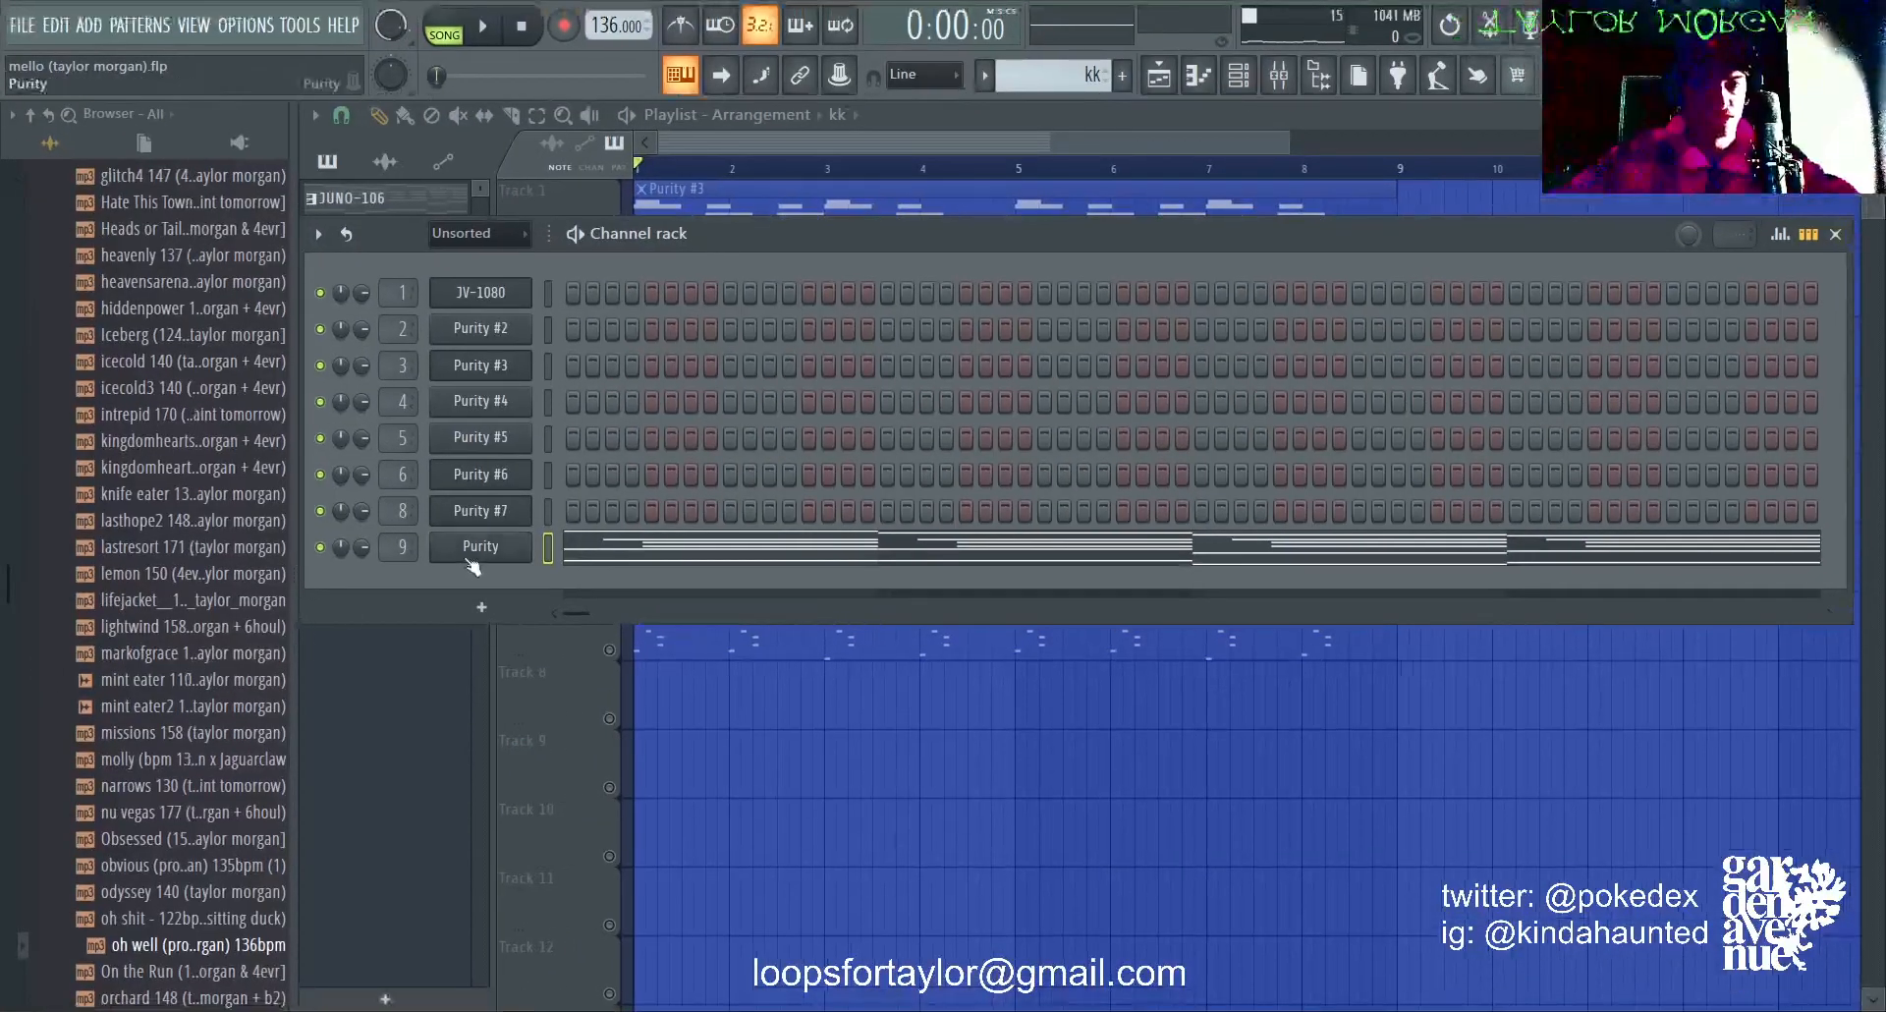
click(476, 552)
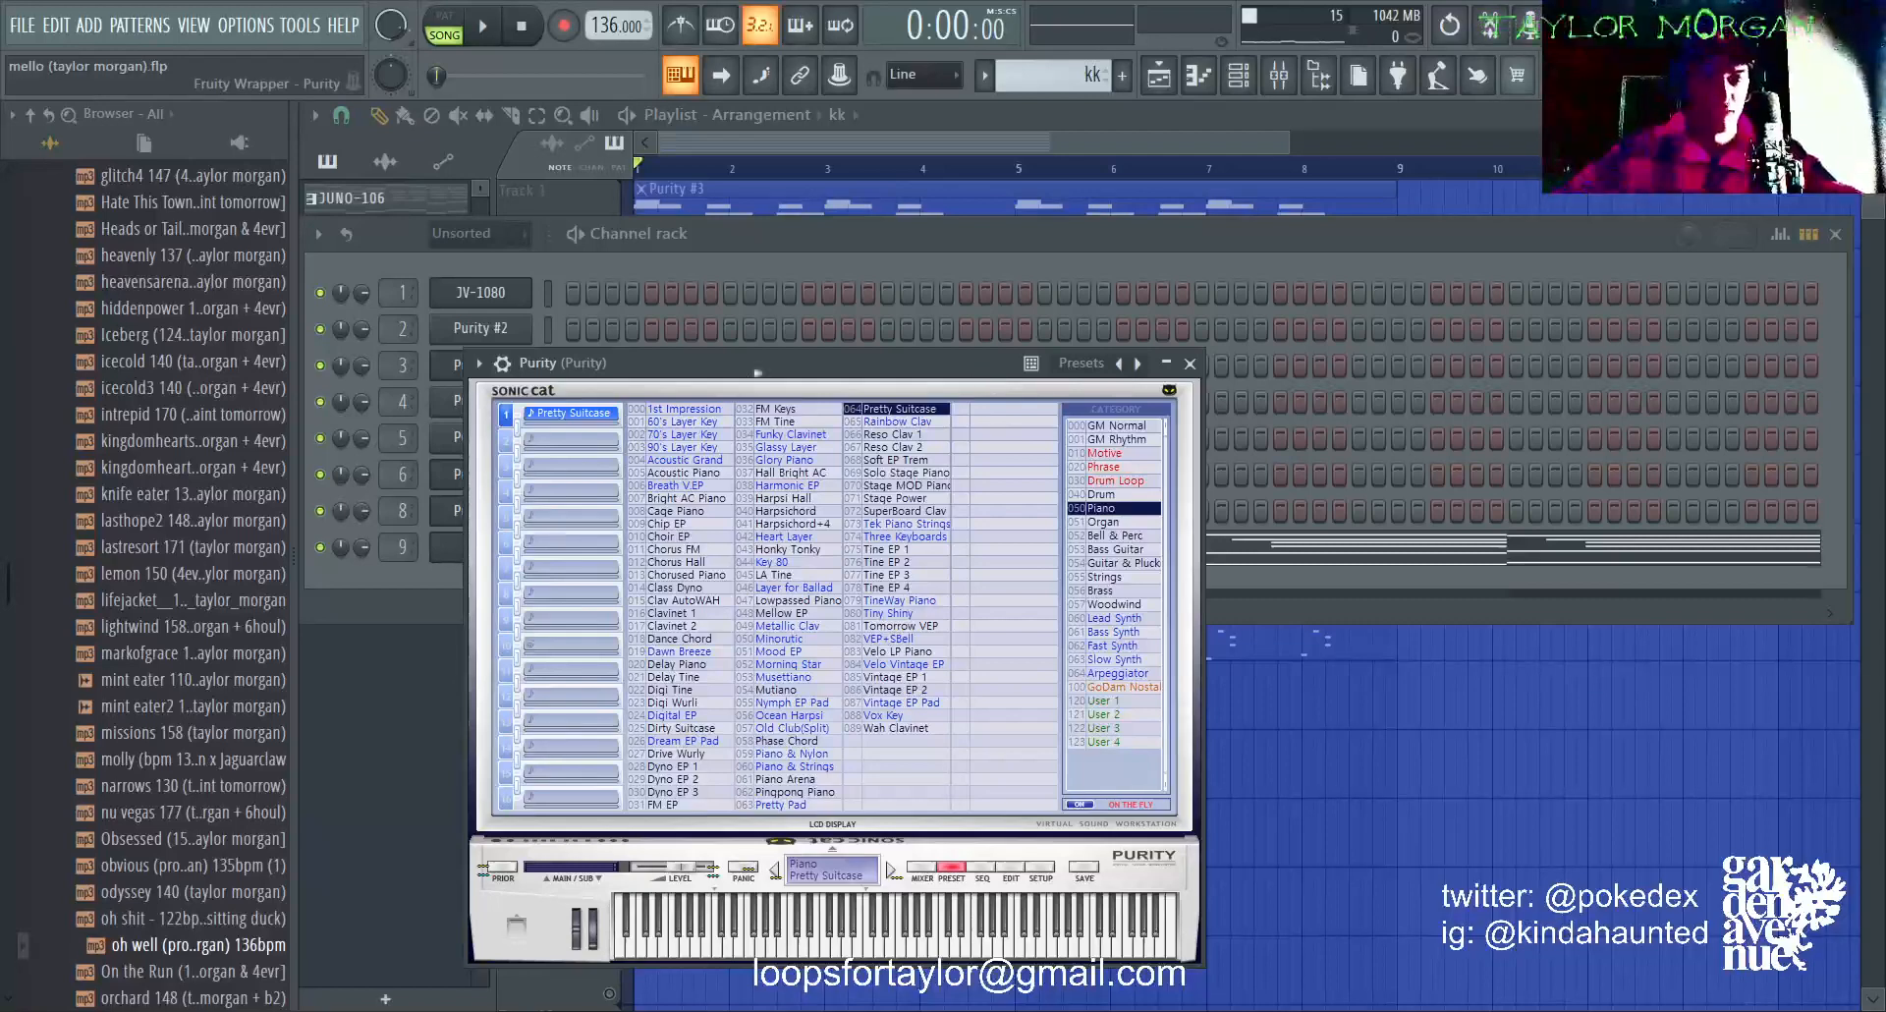
Step: Return from the synth to the playlist, start playback, and examine the kk pattern's notes in the piano roll
mouse_move(857, 386)
mouse_down()
mouse_move(1157, 343)
mouse_move(865, 373)
mouse_up()
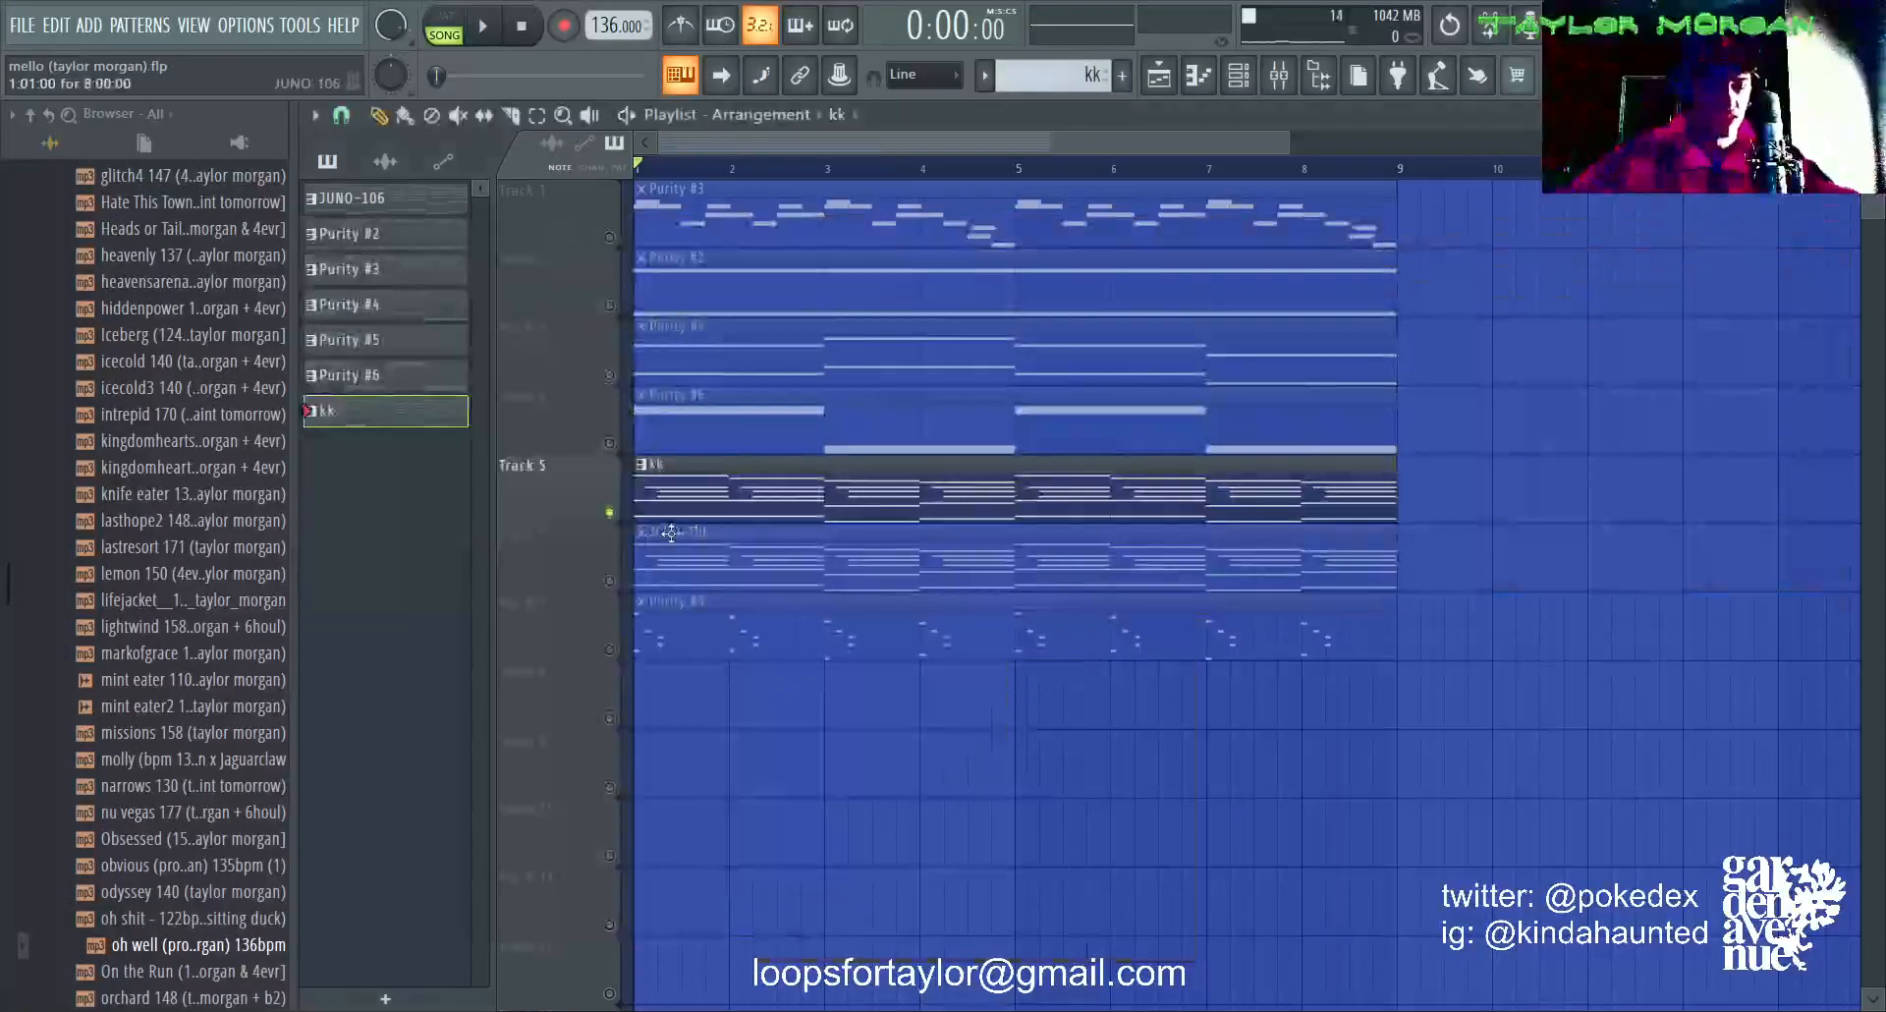
key(space)
double_click(727, 492)
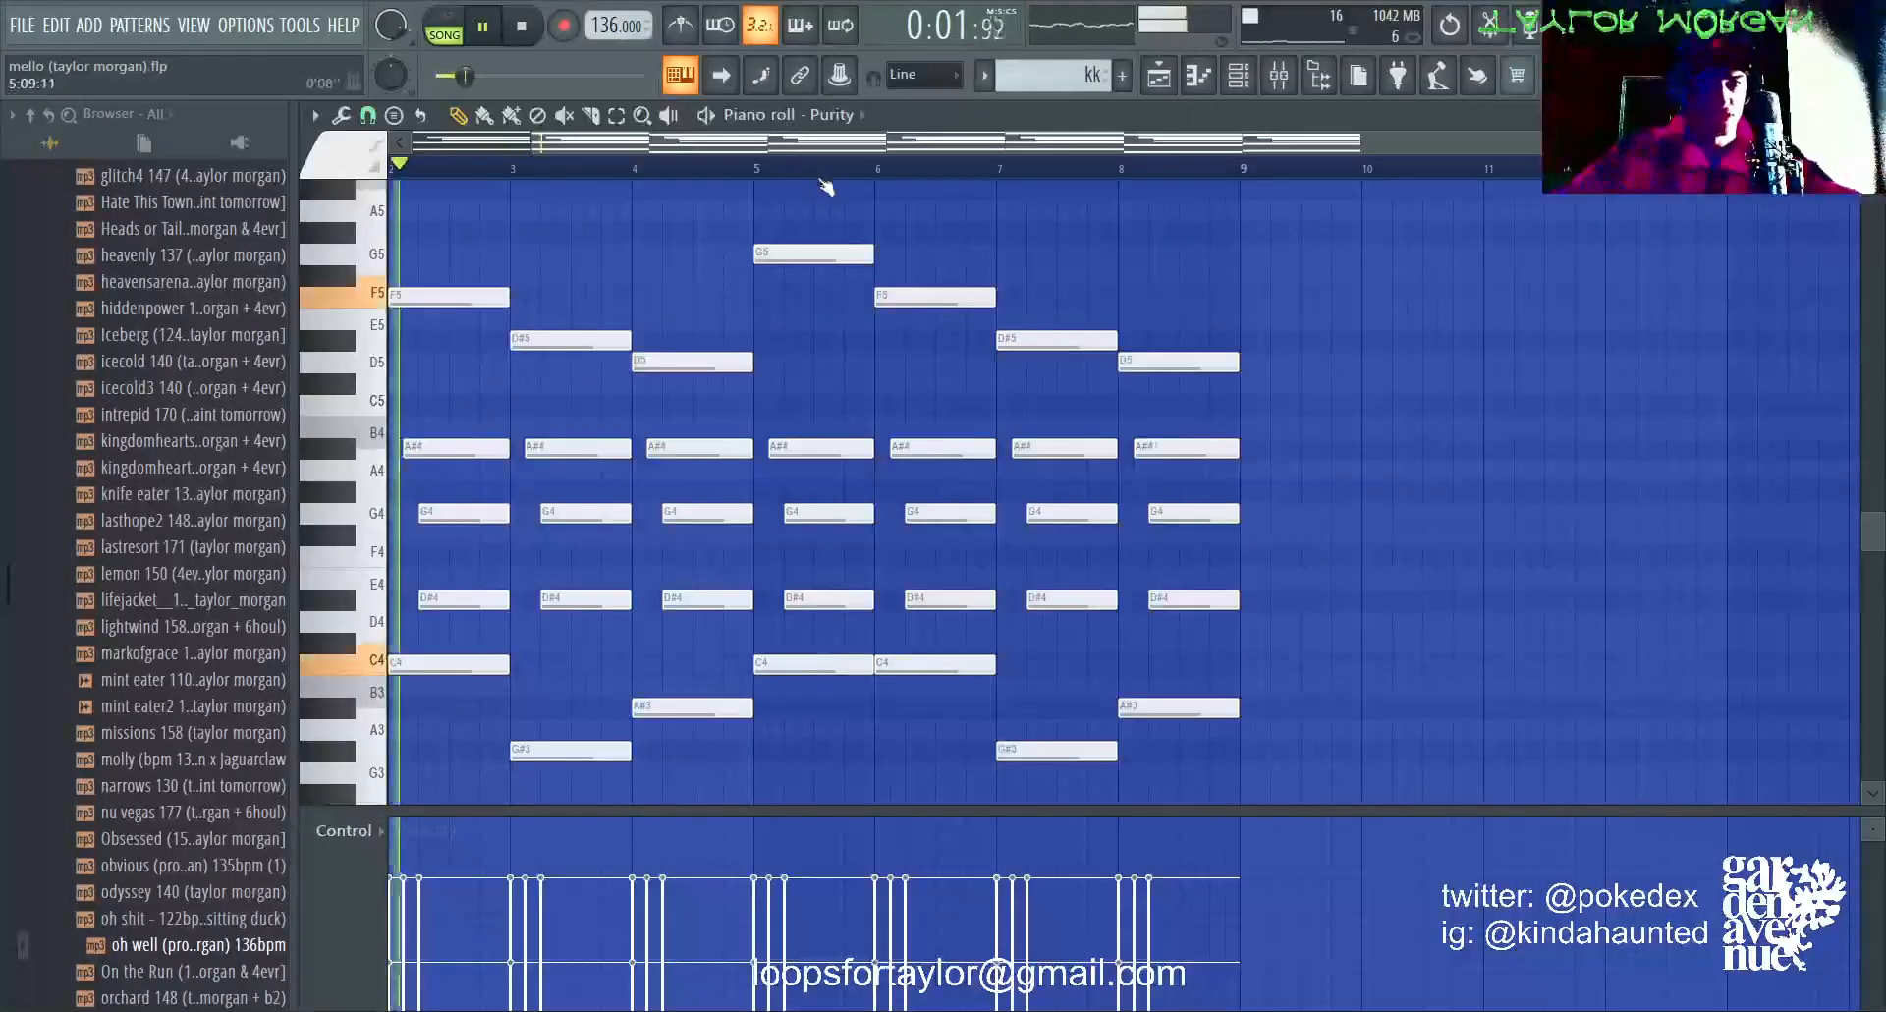
scroll(824, 201, left, 1)
scroll(834, 521, down, 5)
scroll(830, 516, up, 3)
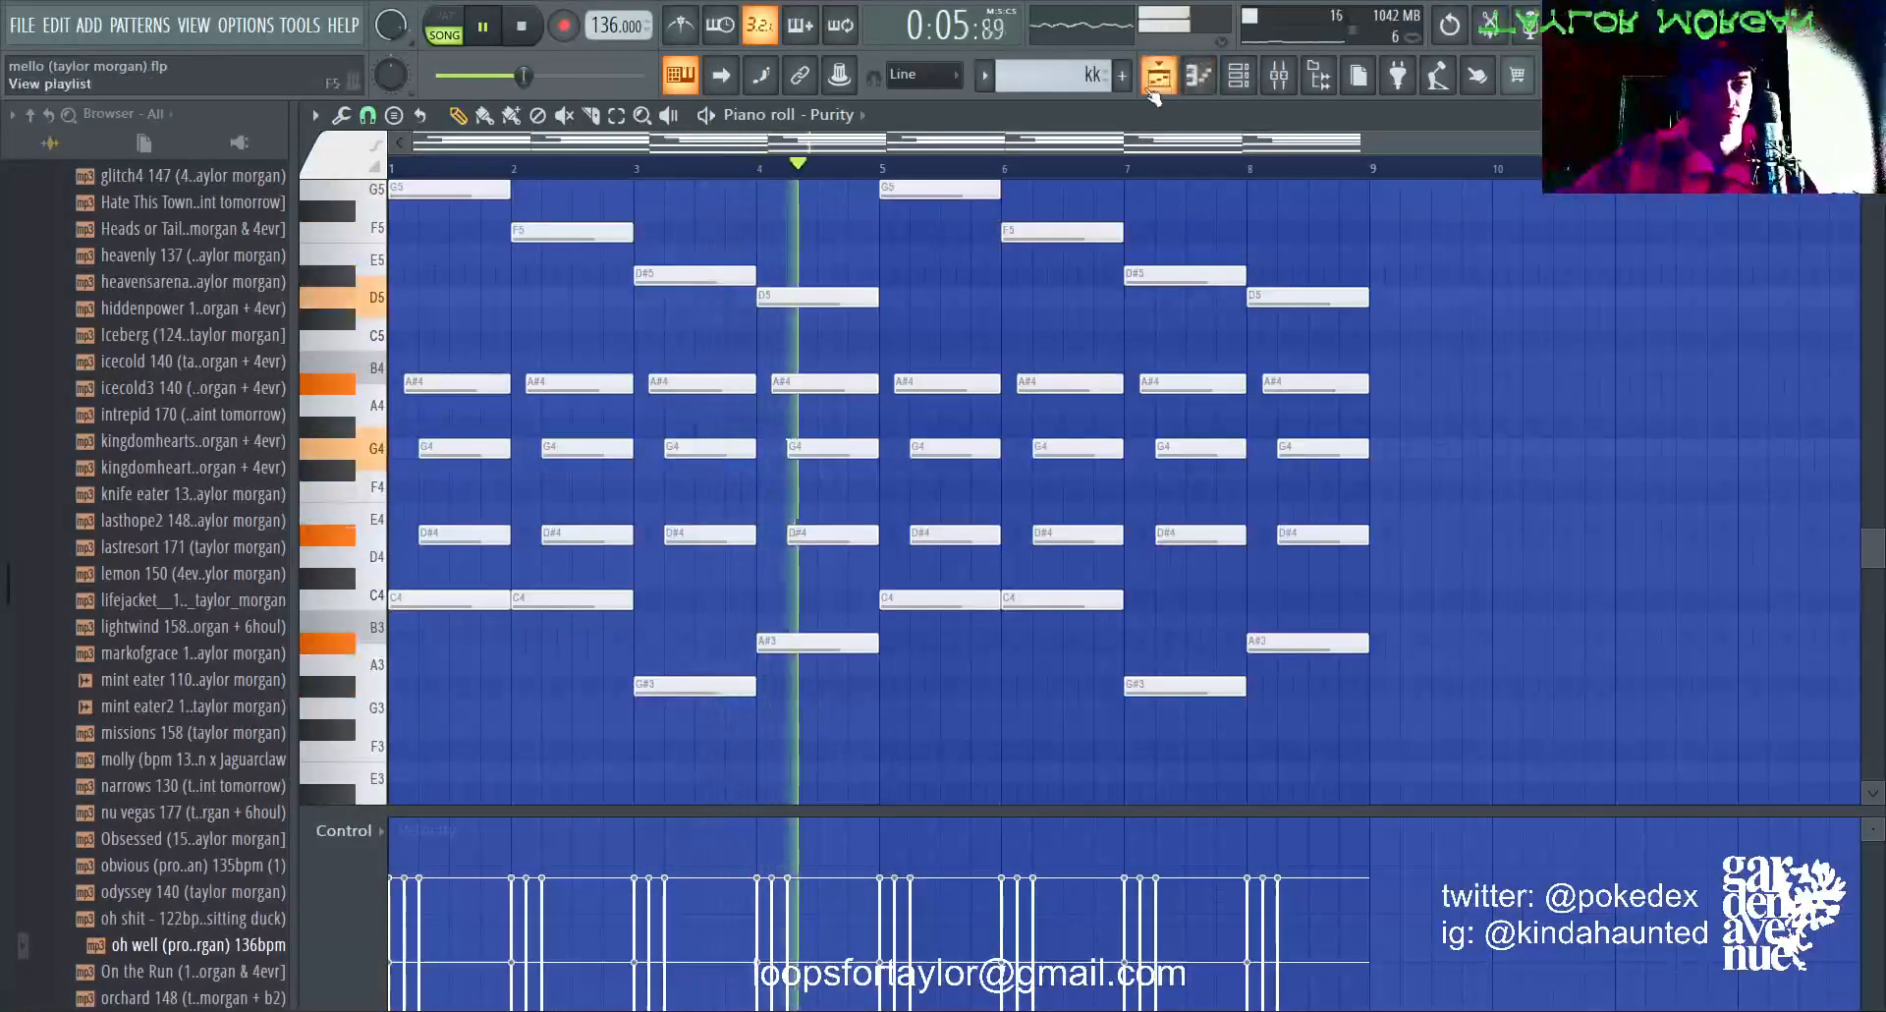
Step: Return to the playlist, unmute Track 6, and listen to the kk and JUNO-106 patterns together before stopping playback
click(1200, 82)
click(610, 581)
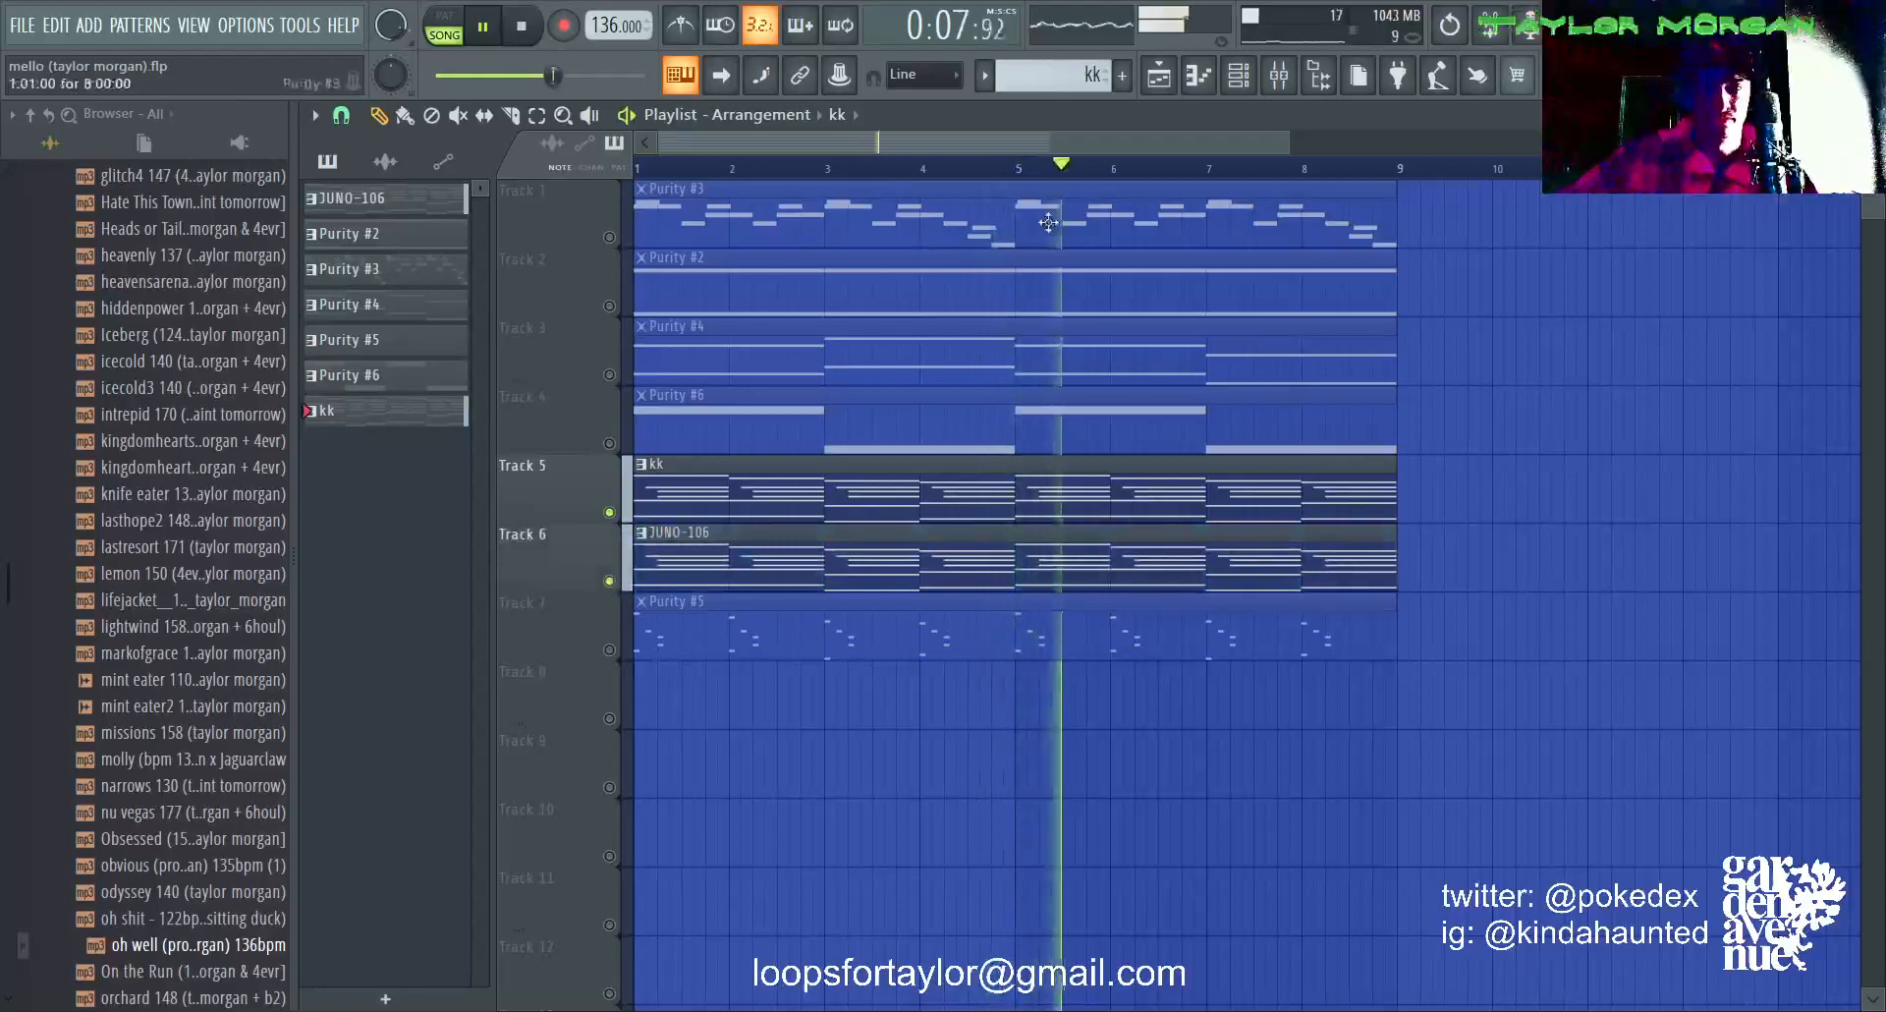
scroll(1084, 175, down, 3)
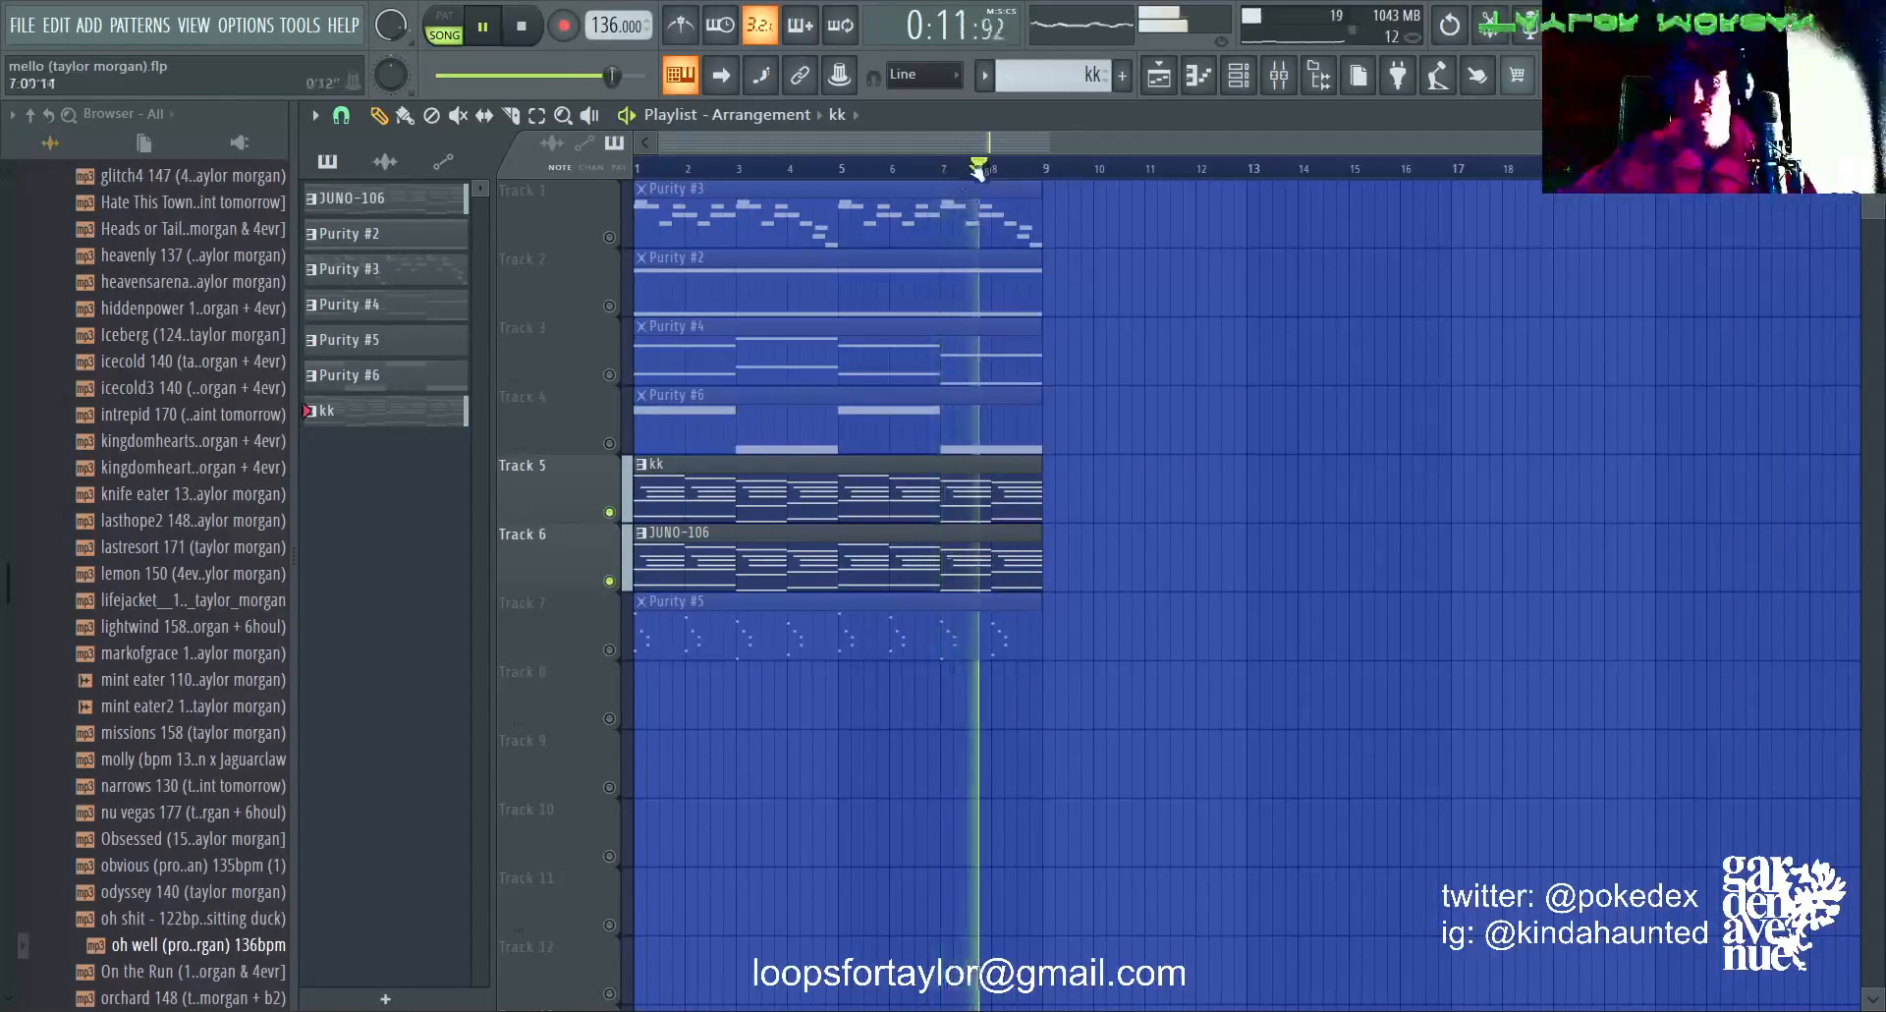
key(space)
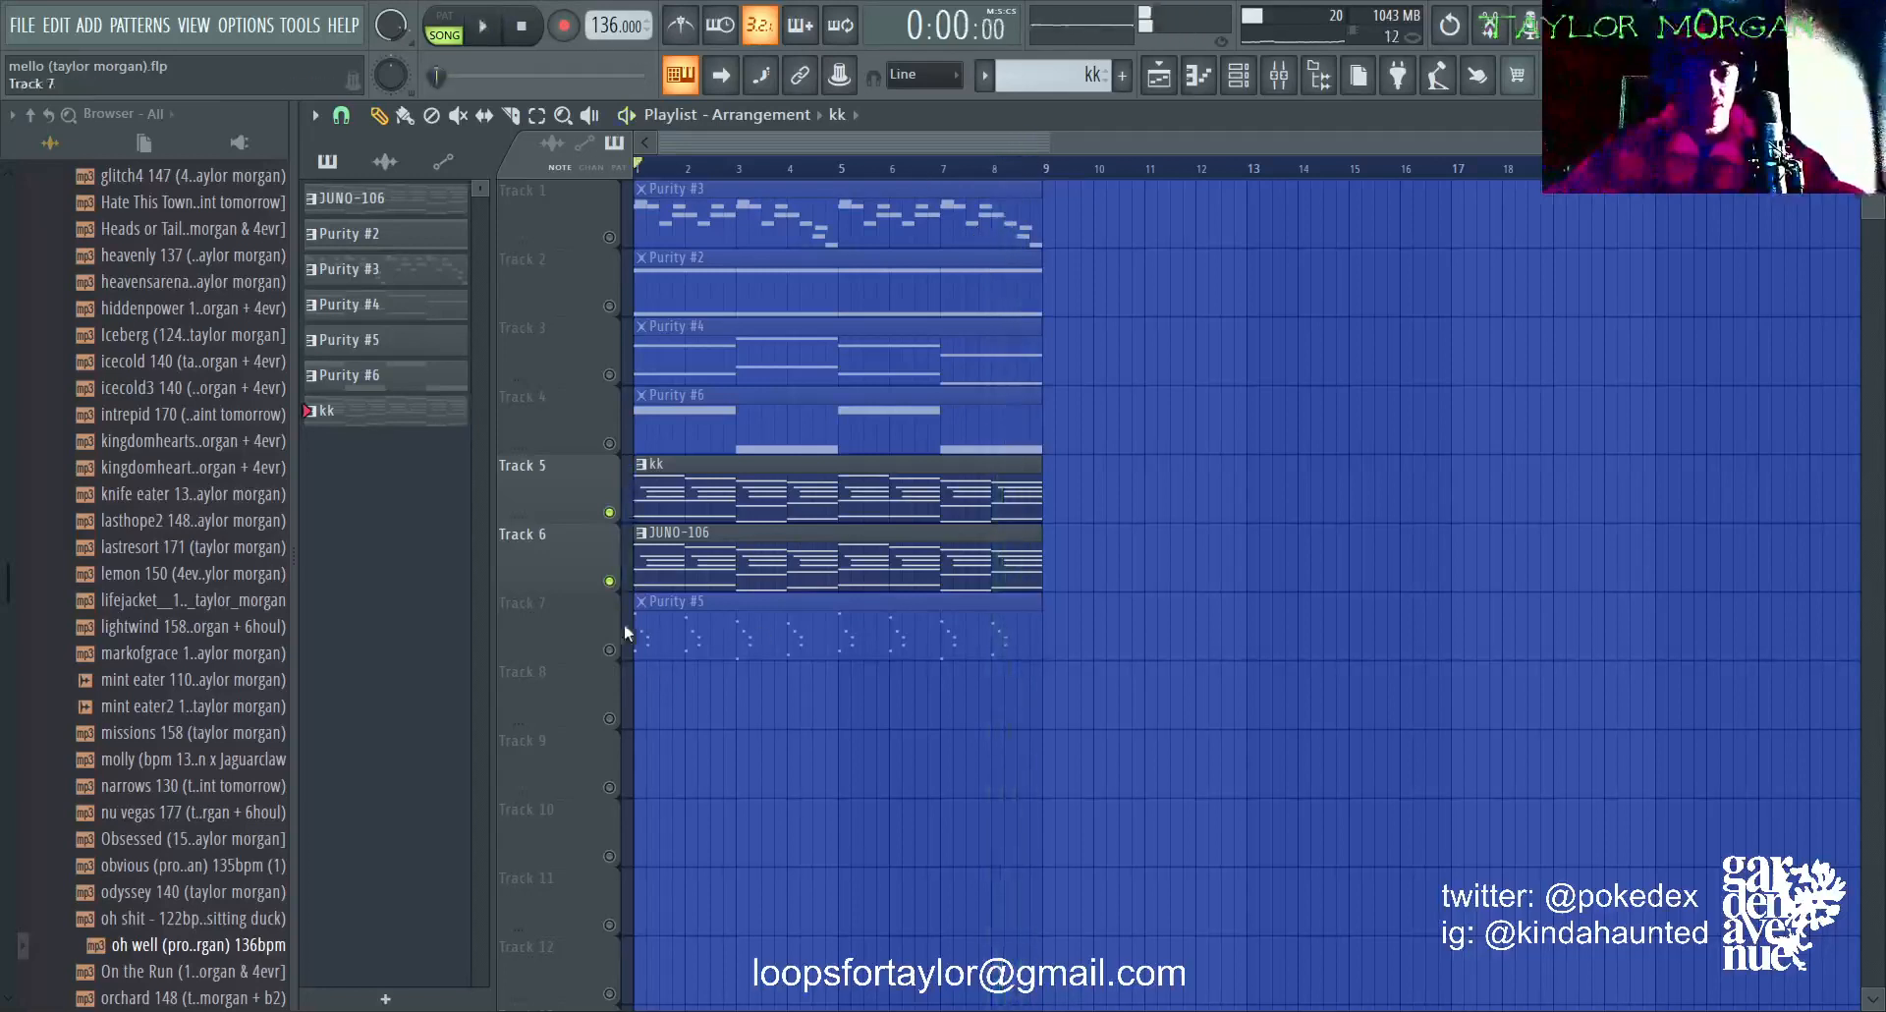
Step: Solo Track 7 and open its Purity #5 pattern in the piano roll to examine the short notes
right_click(609, 649)
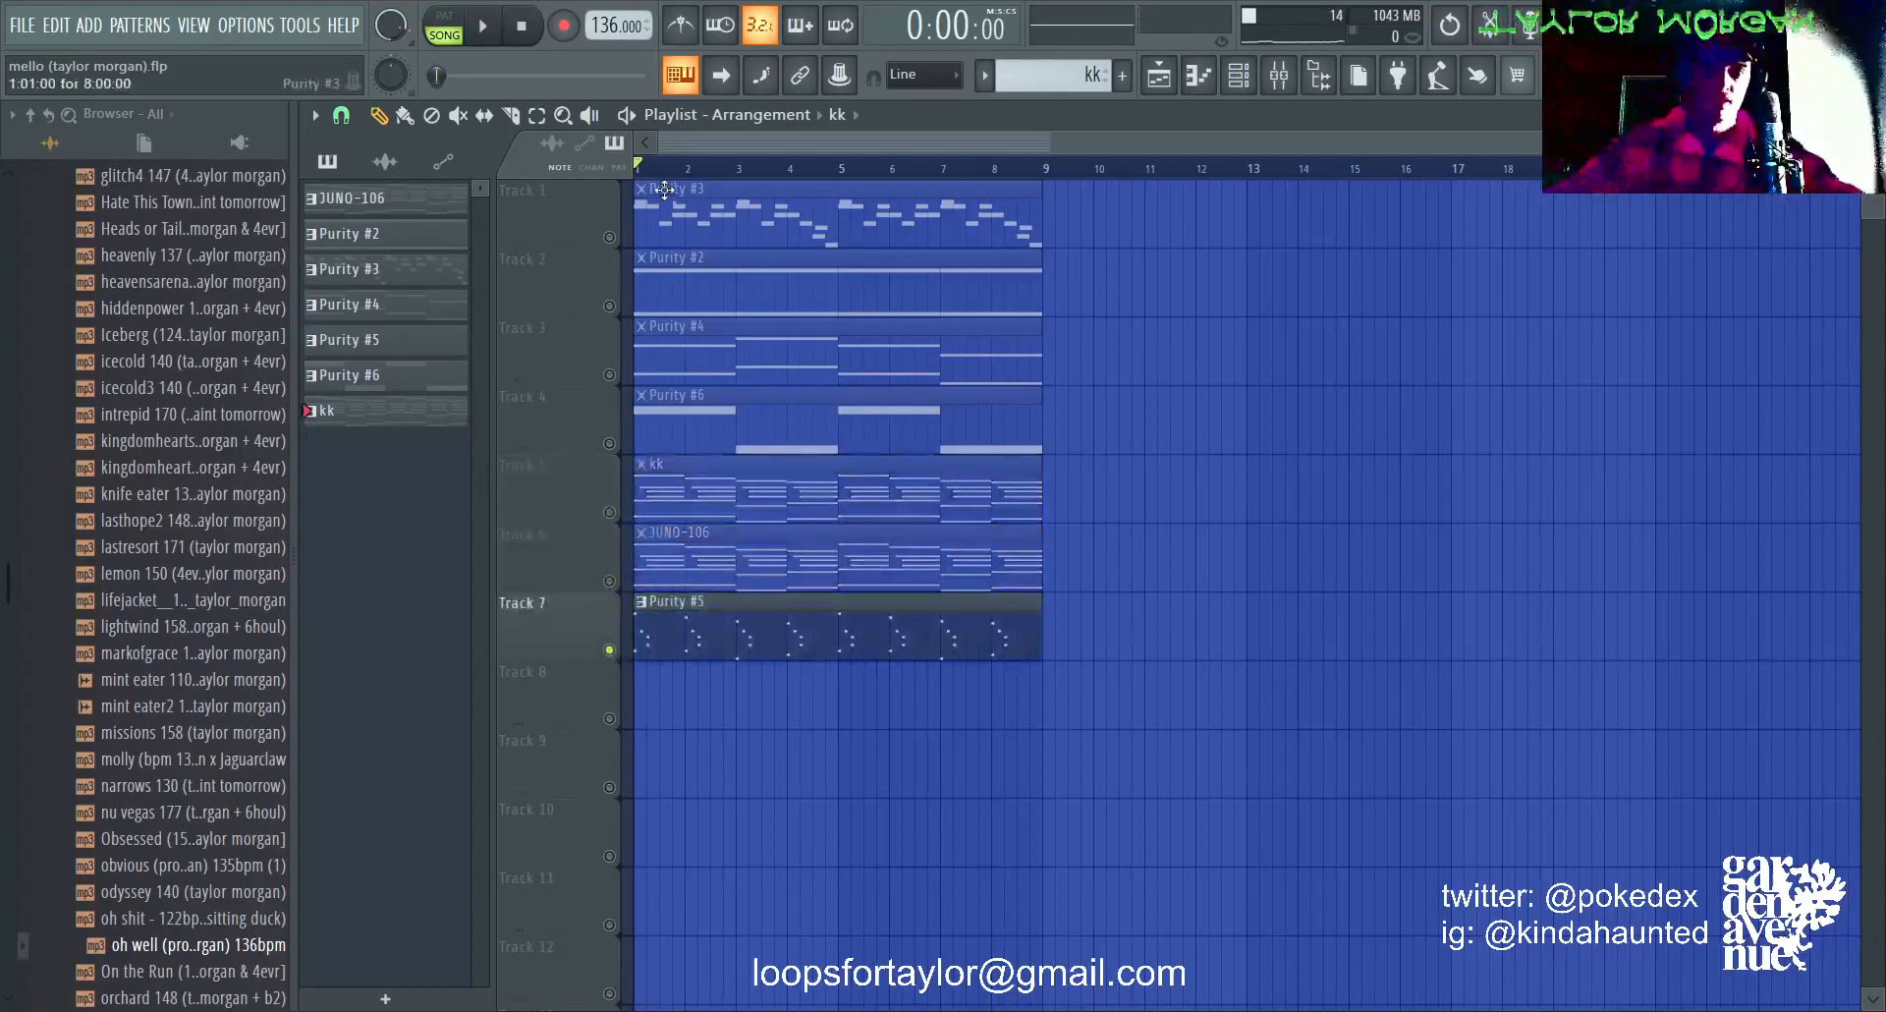
scroll(665, 189, up, 4)
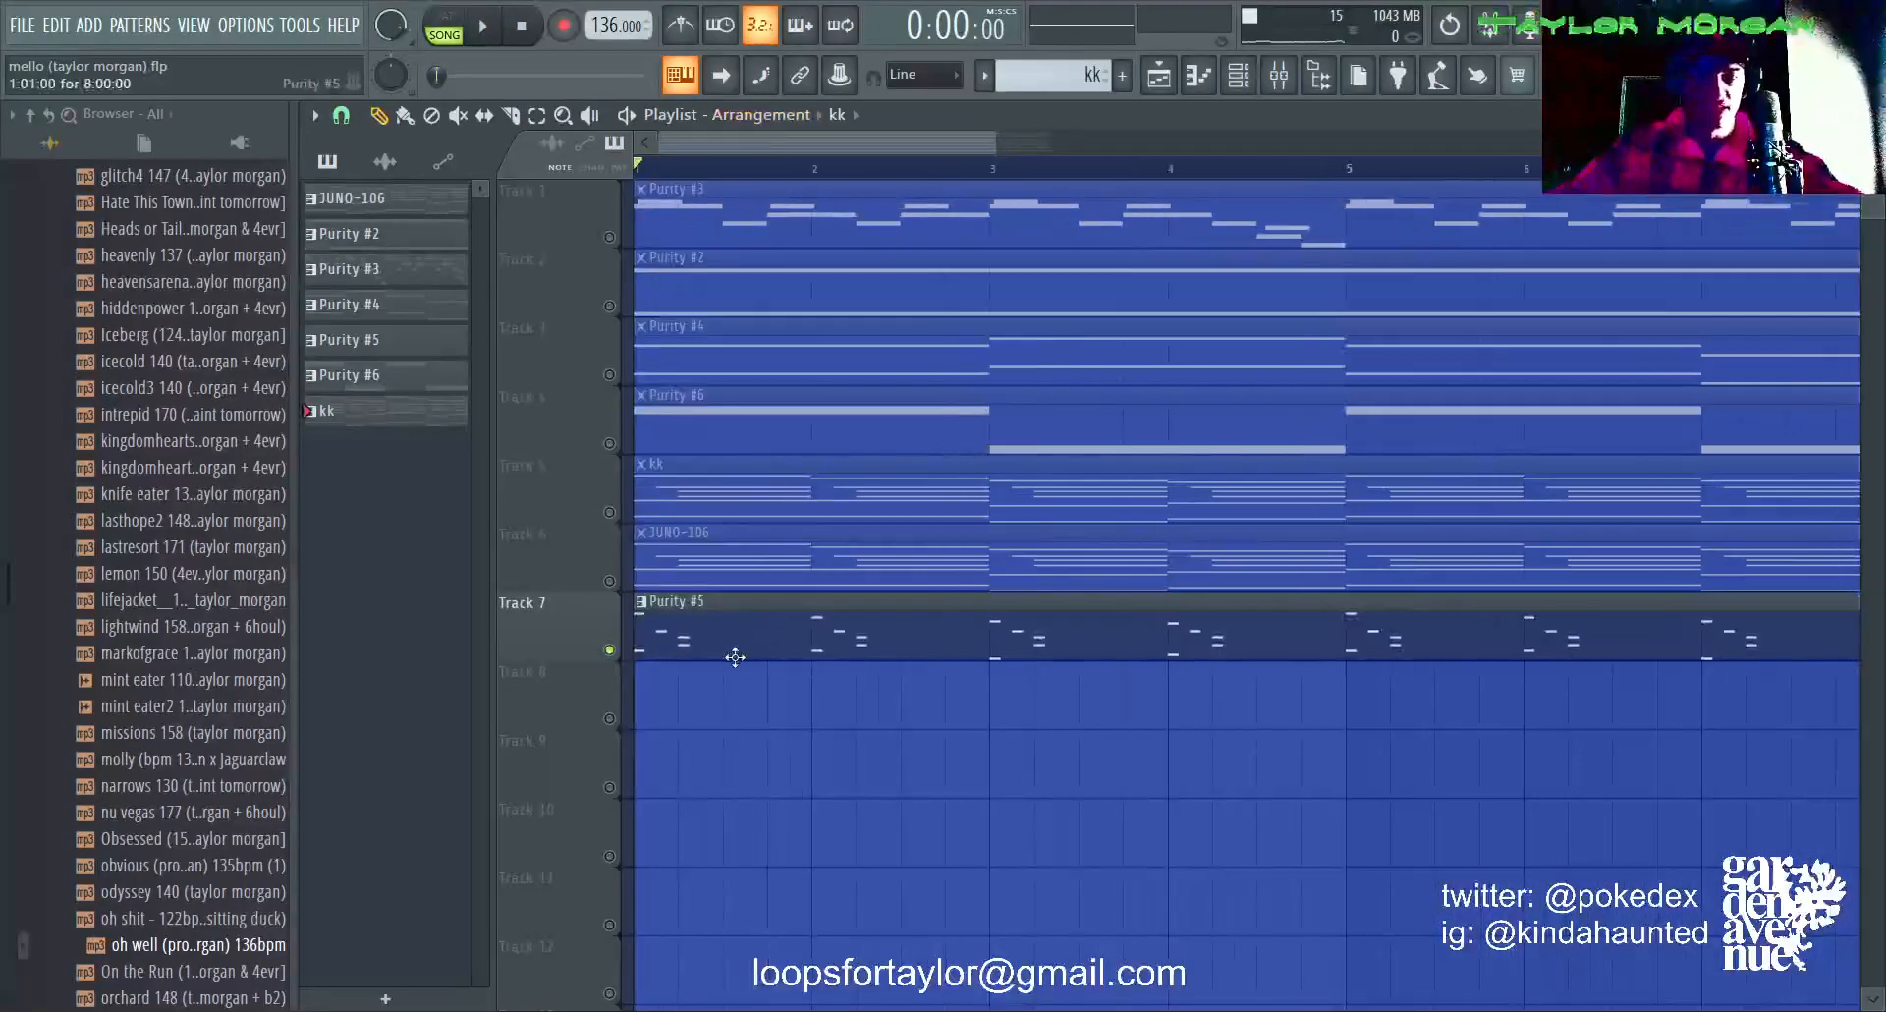
double_click(734, 656)
scroll(792, 412, up, 5)
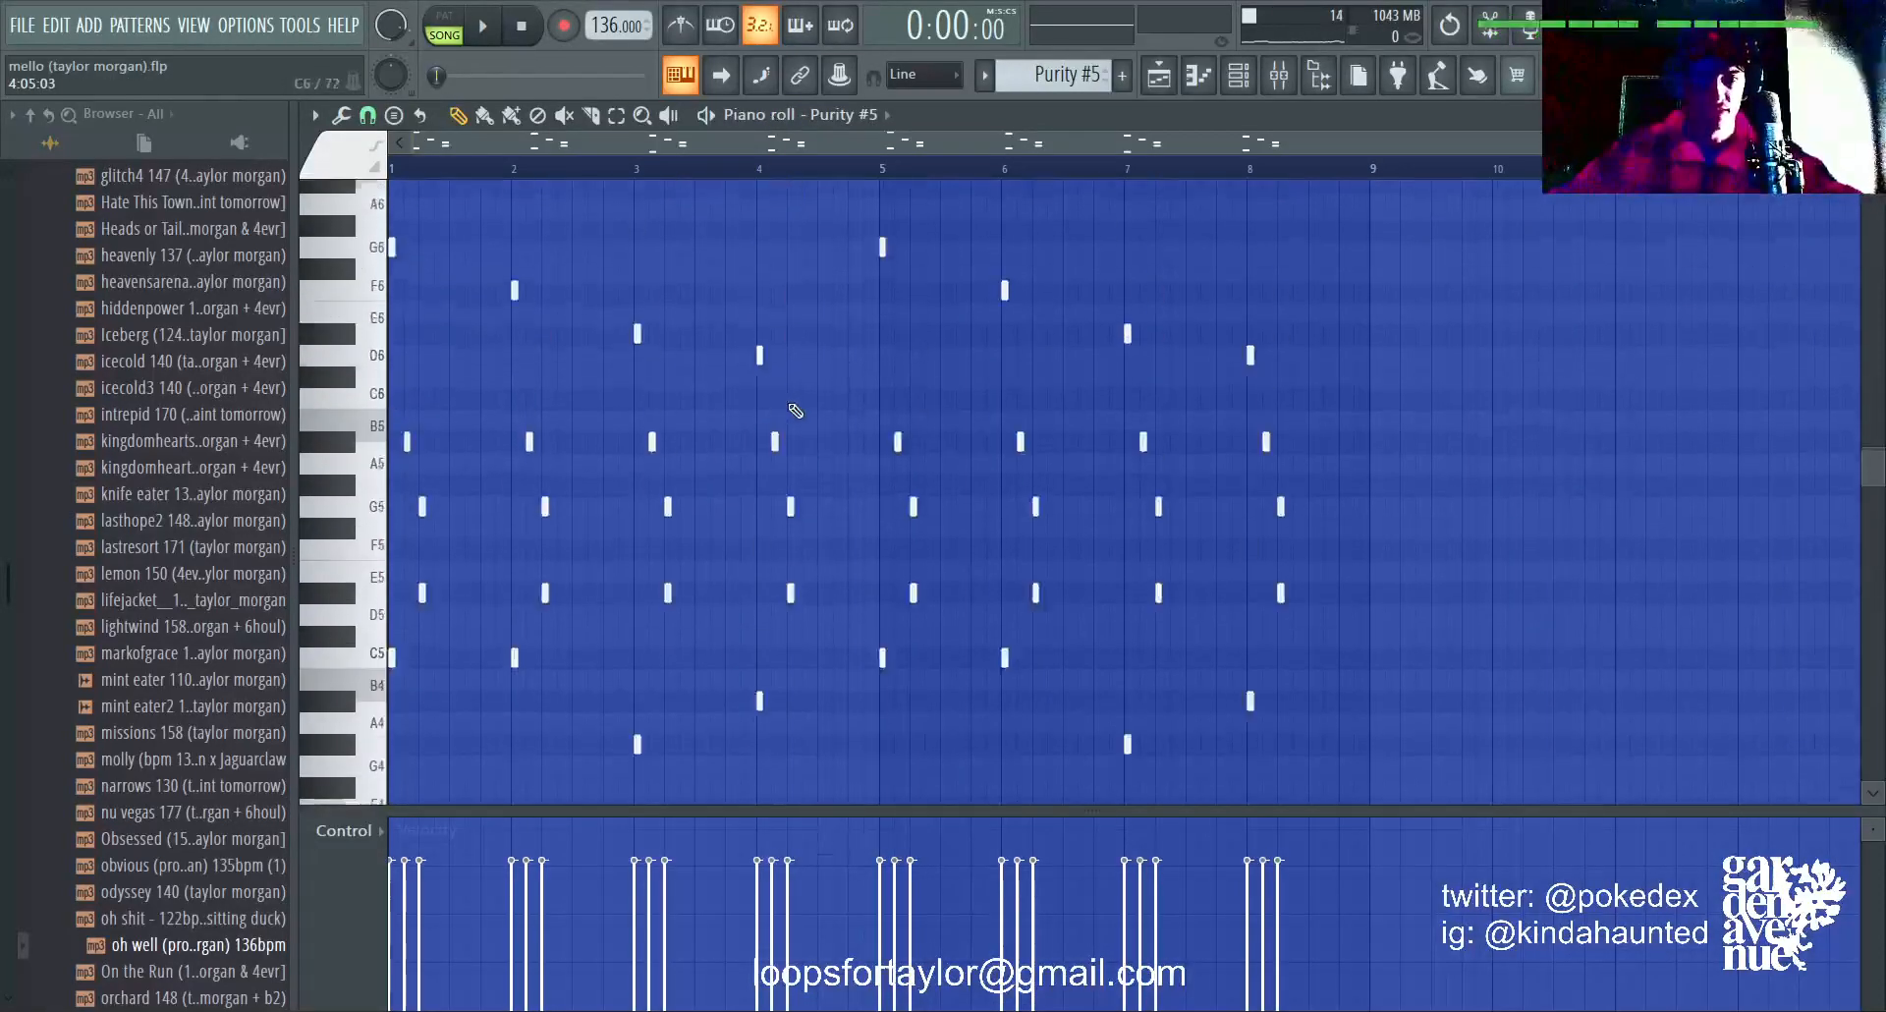
Step: Examine the presets loaded in the Purity #5 synth, check the Fruity parametric EQ 2 on its mixer track, and return to the piano roll
key(F6)
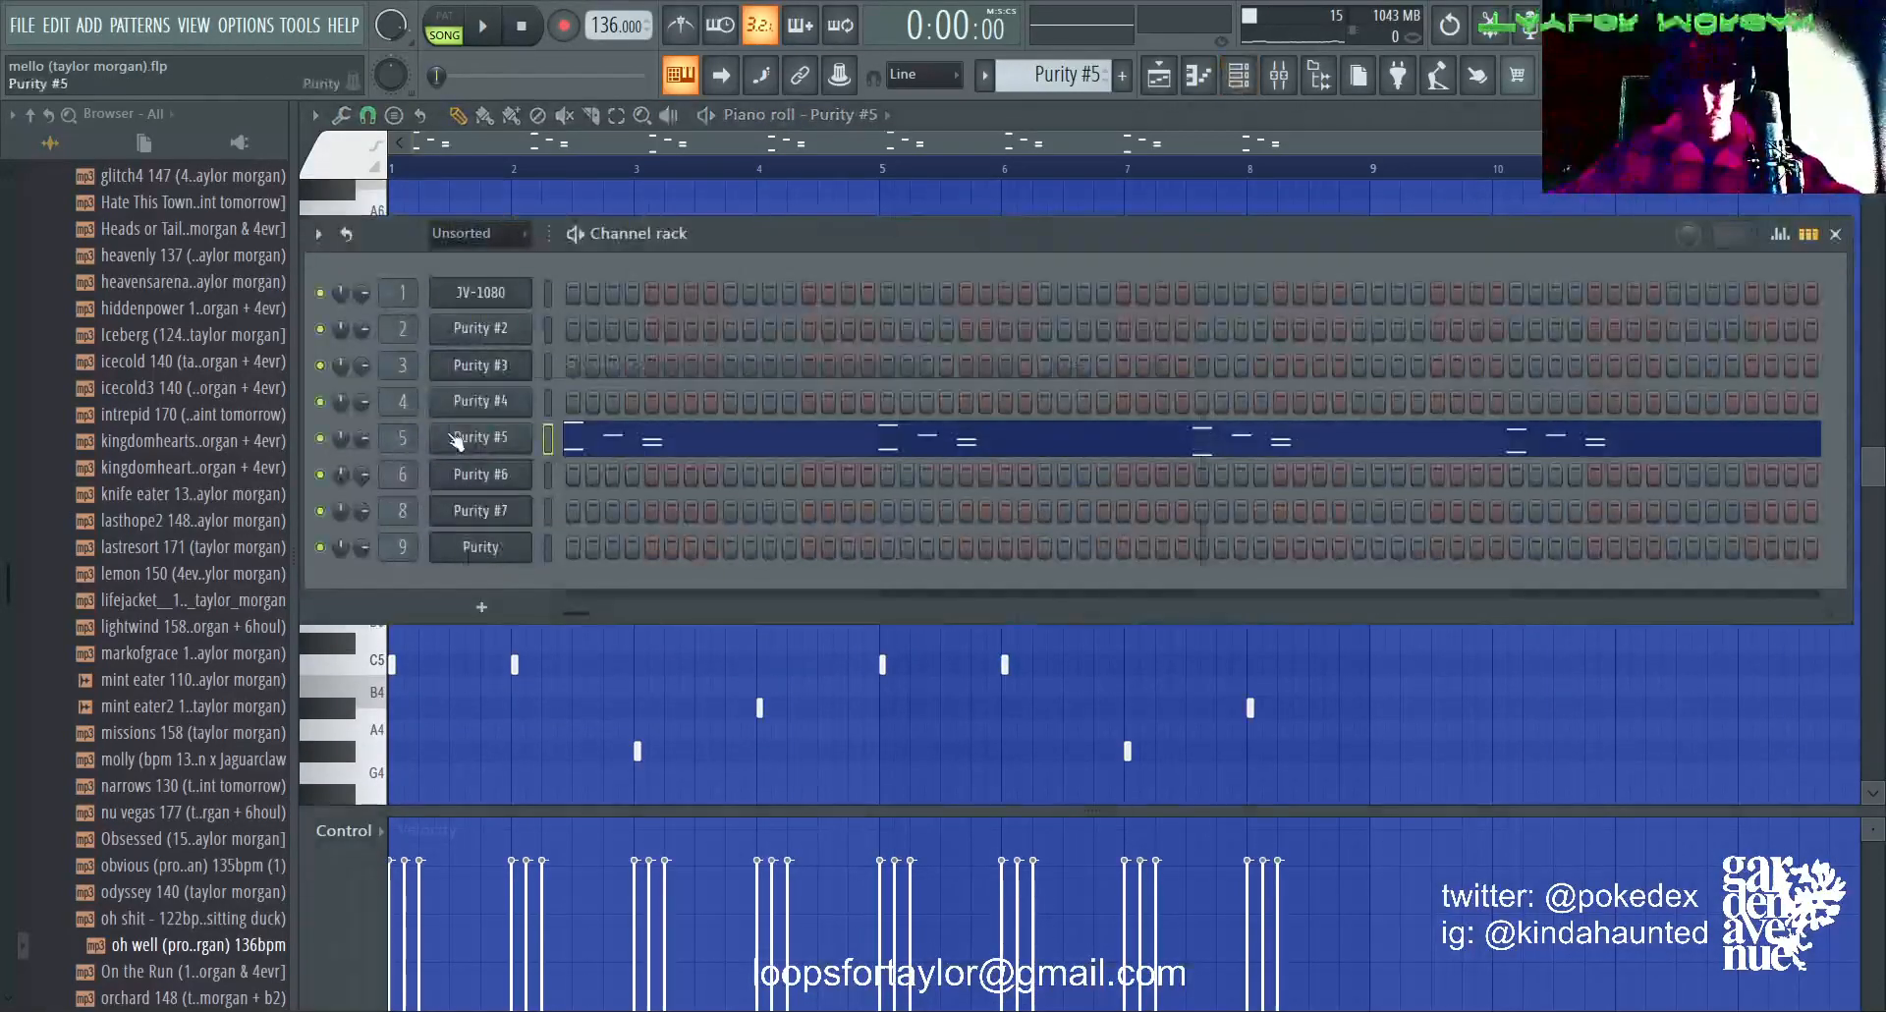
click(457, 438)
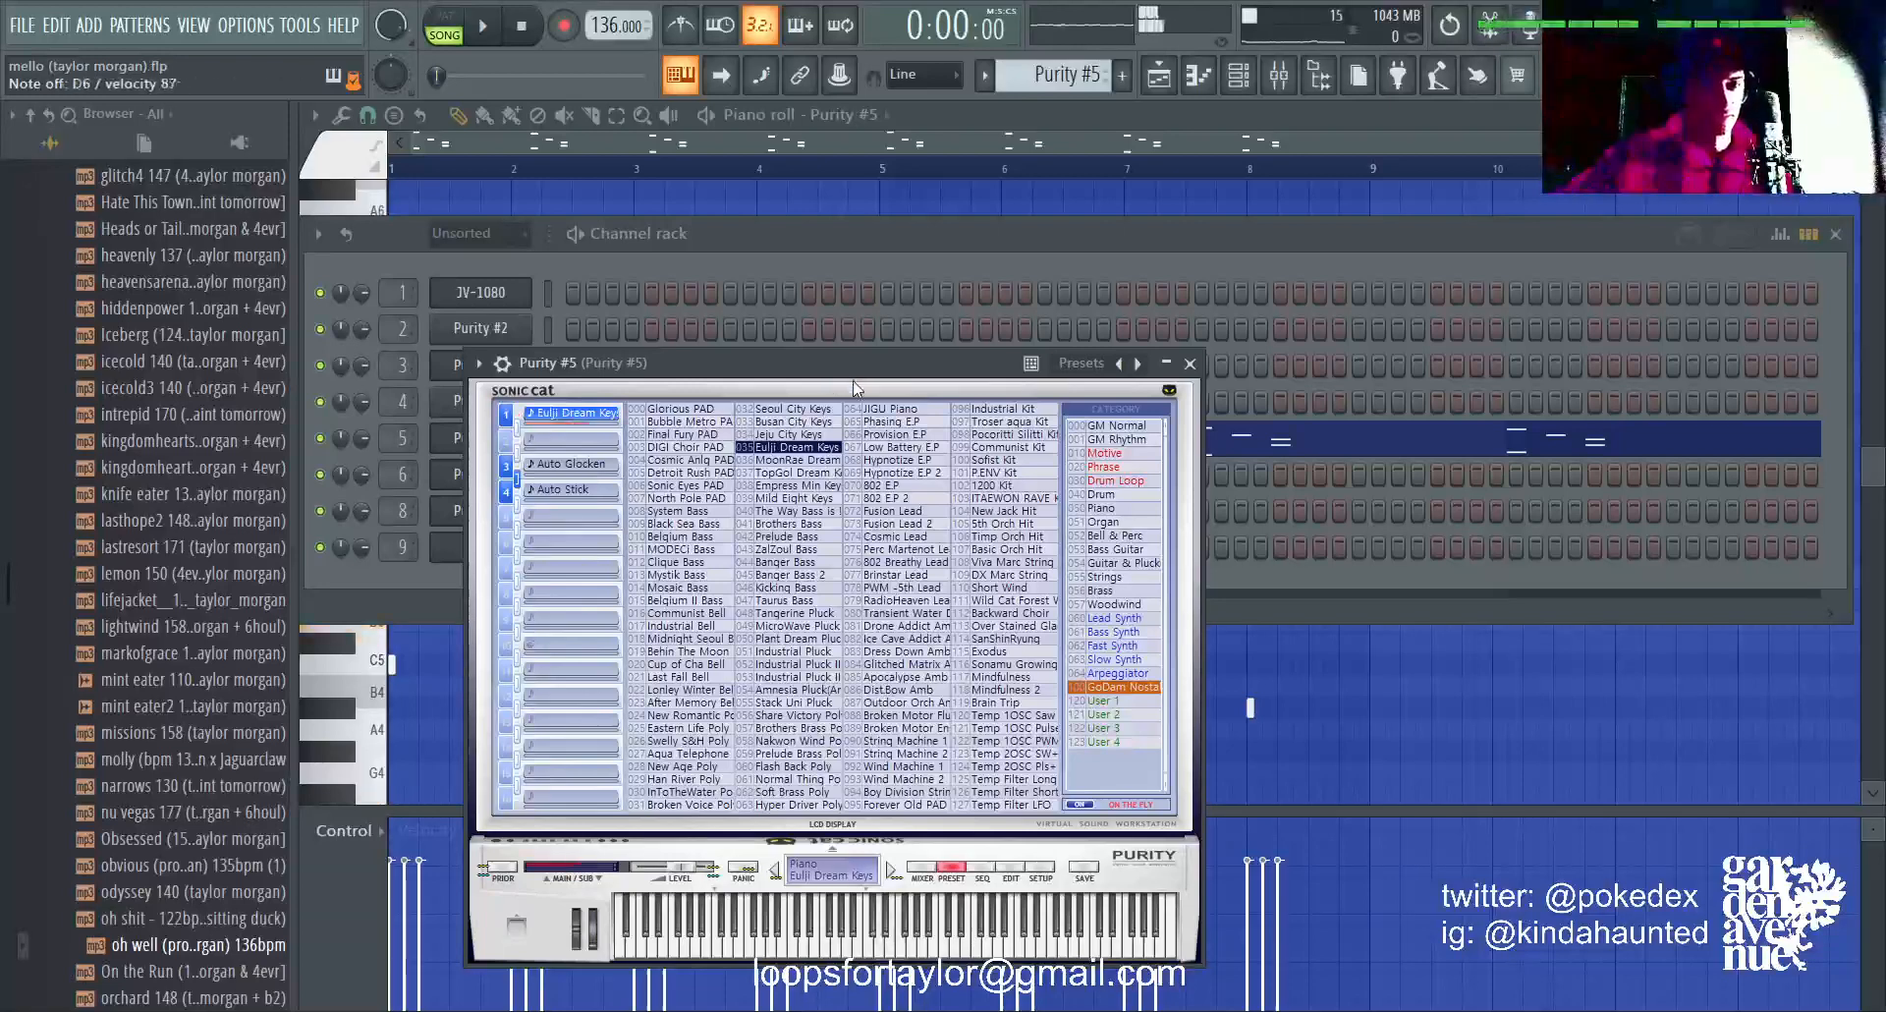
key(F9)
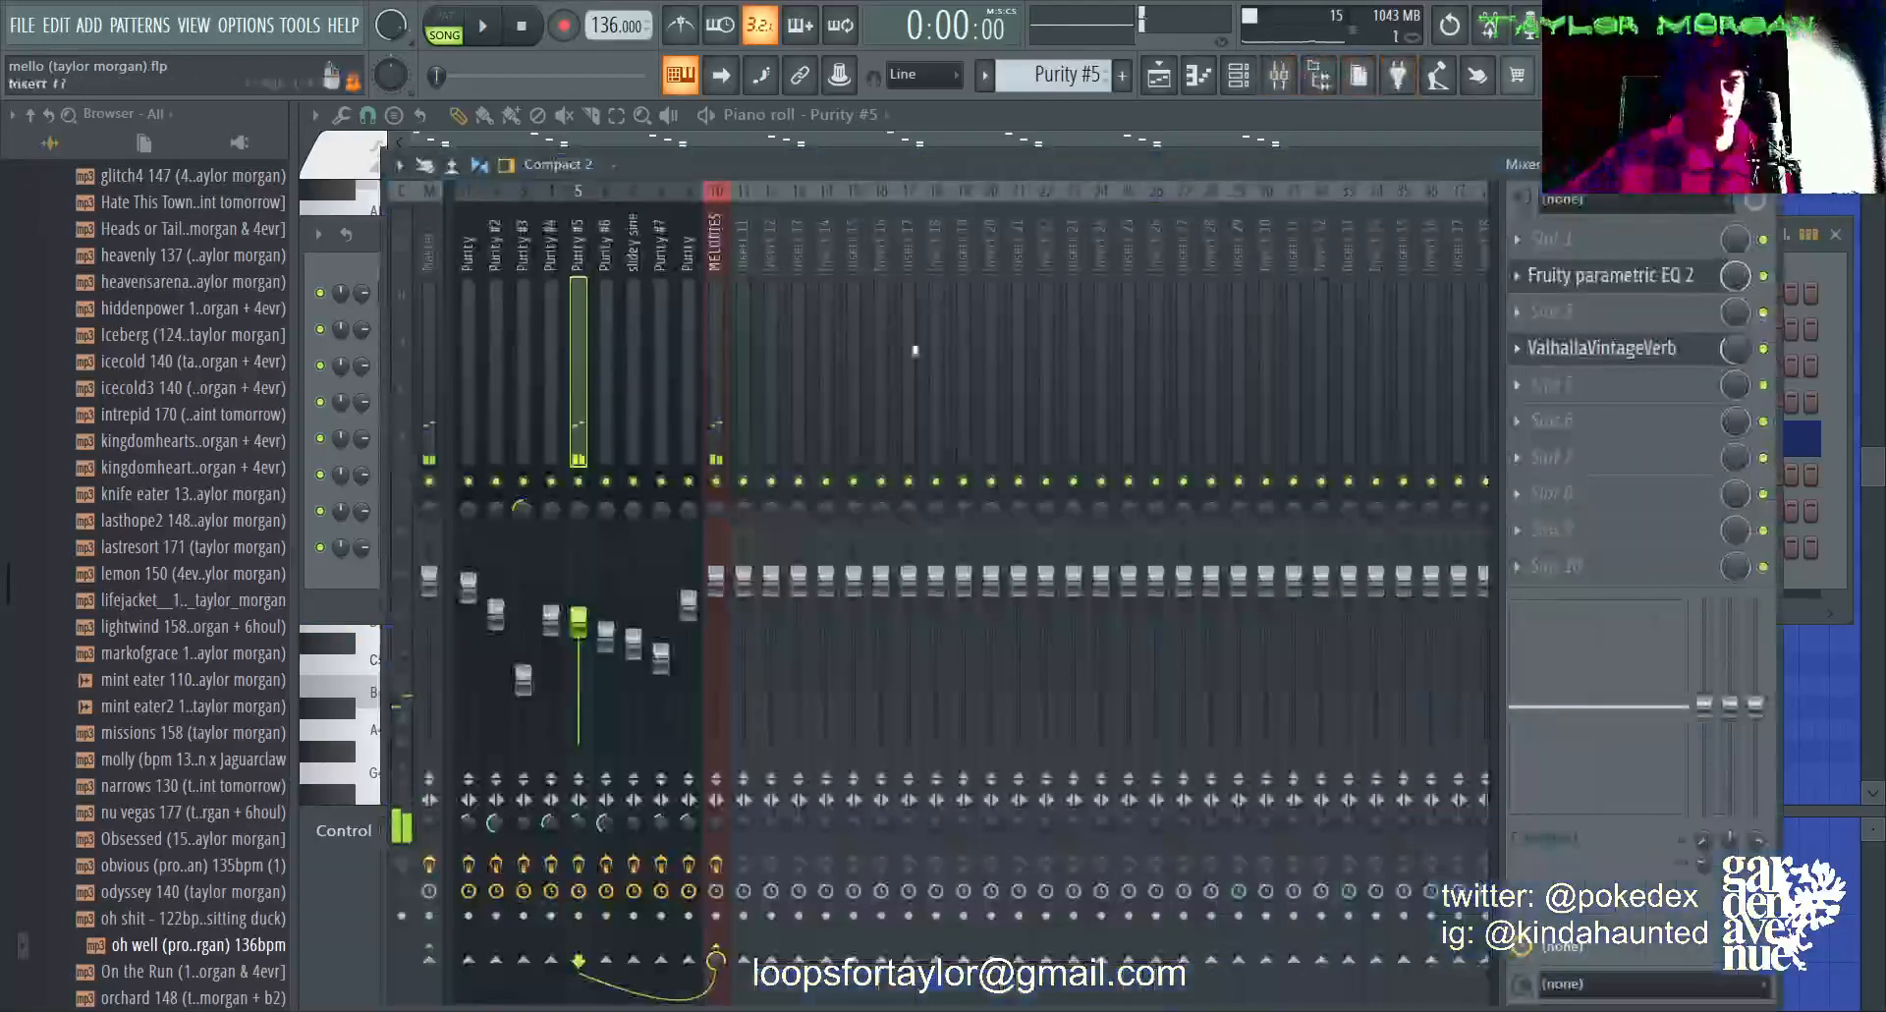
click(1646, 279)
click(1647, 279)
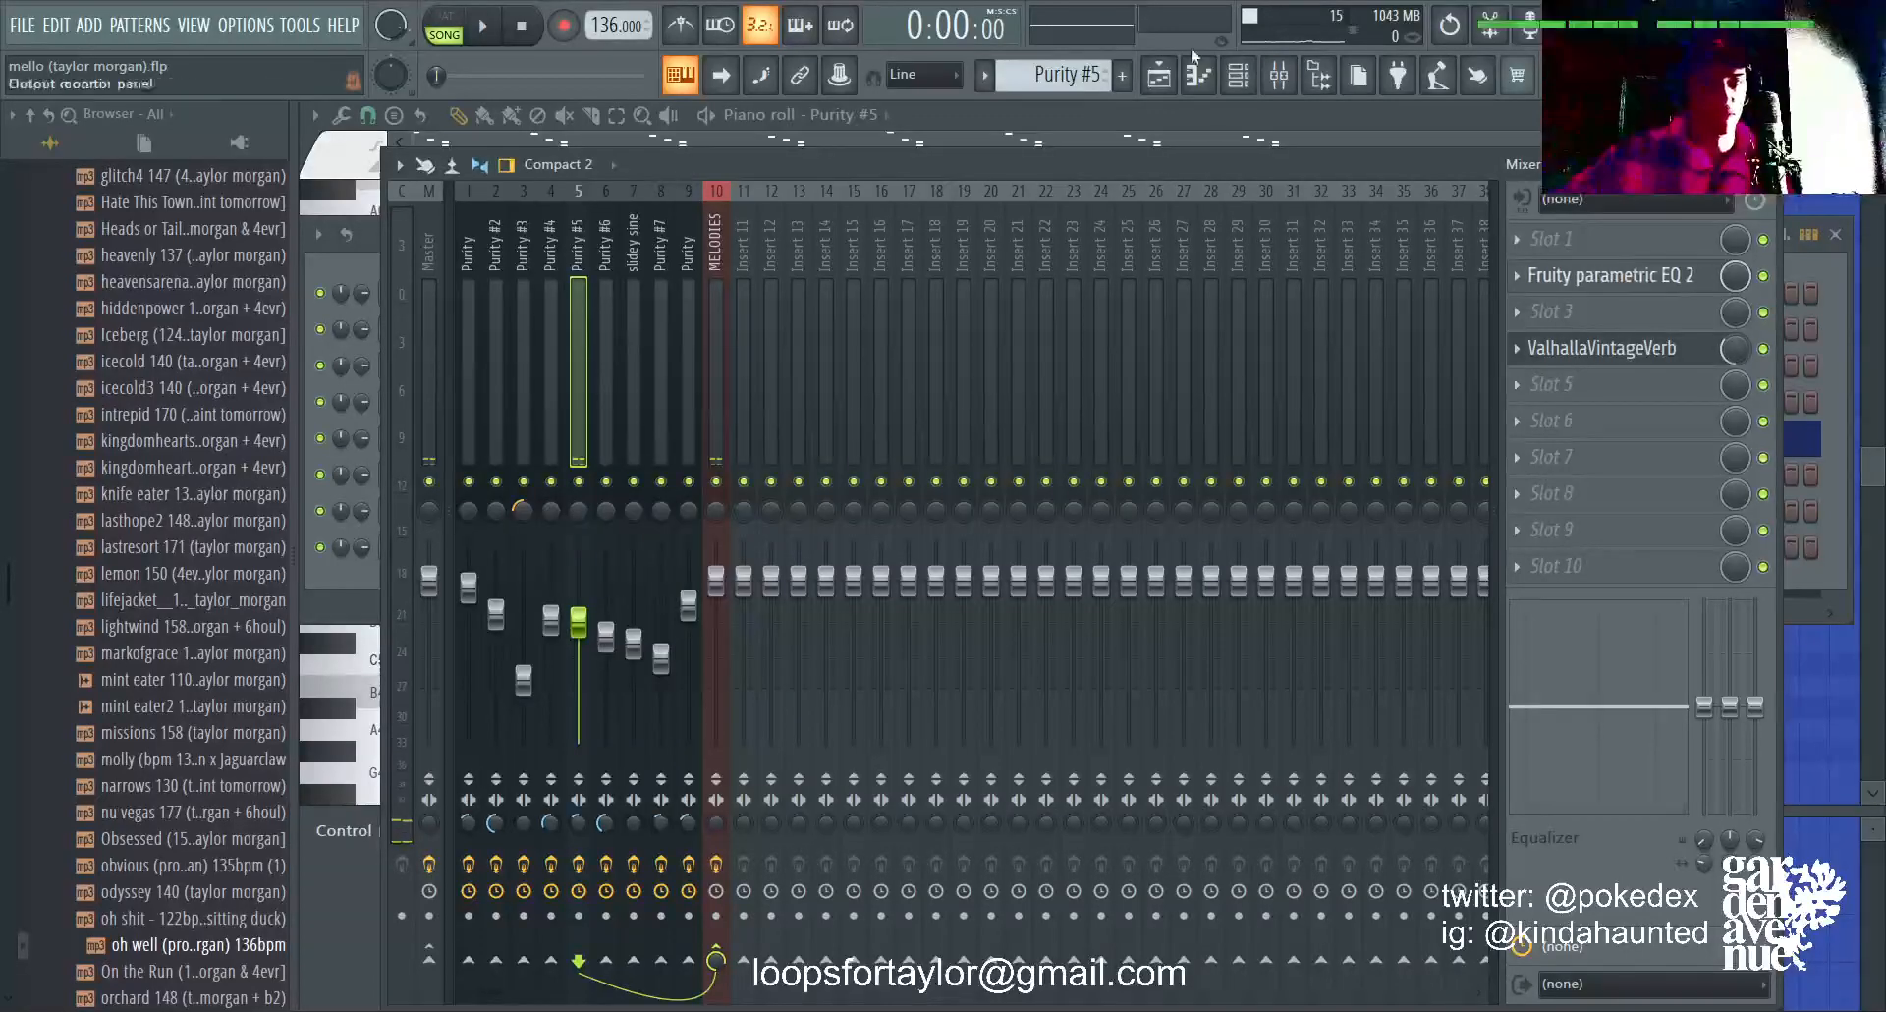
click(1238, 75)
click(706, 454)
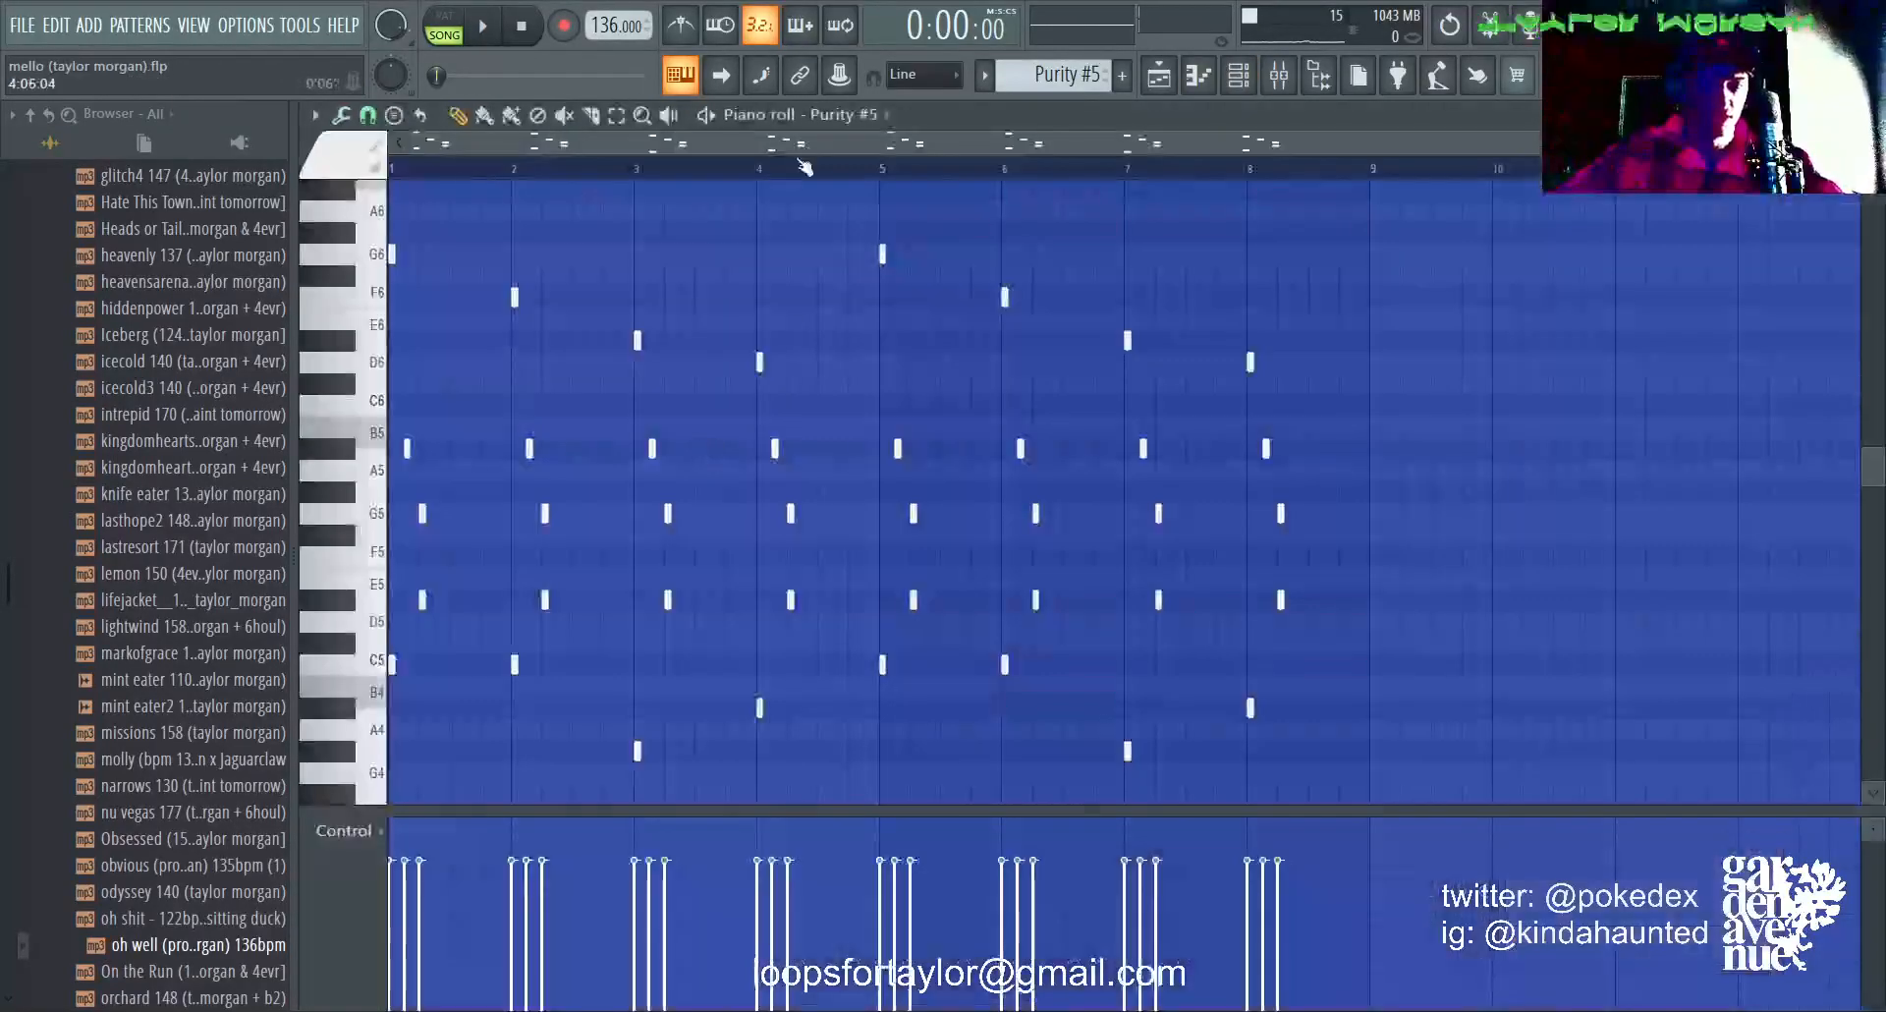
Step: Play the soloed Purity #5 pattern in the piano roll while following its notes, and stop playback
scroll(786, 610, up, 3)
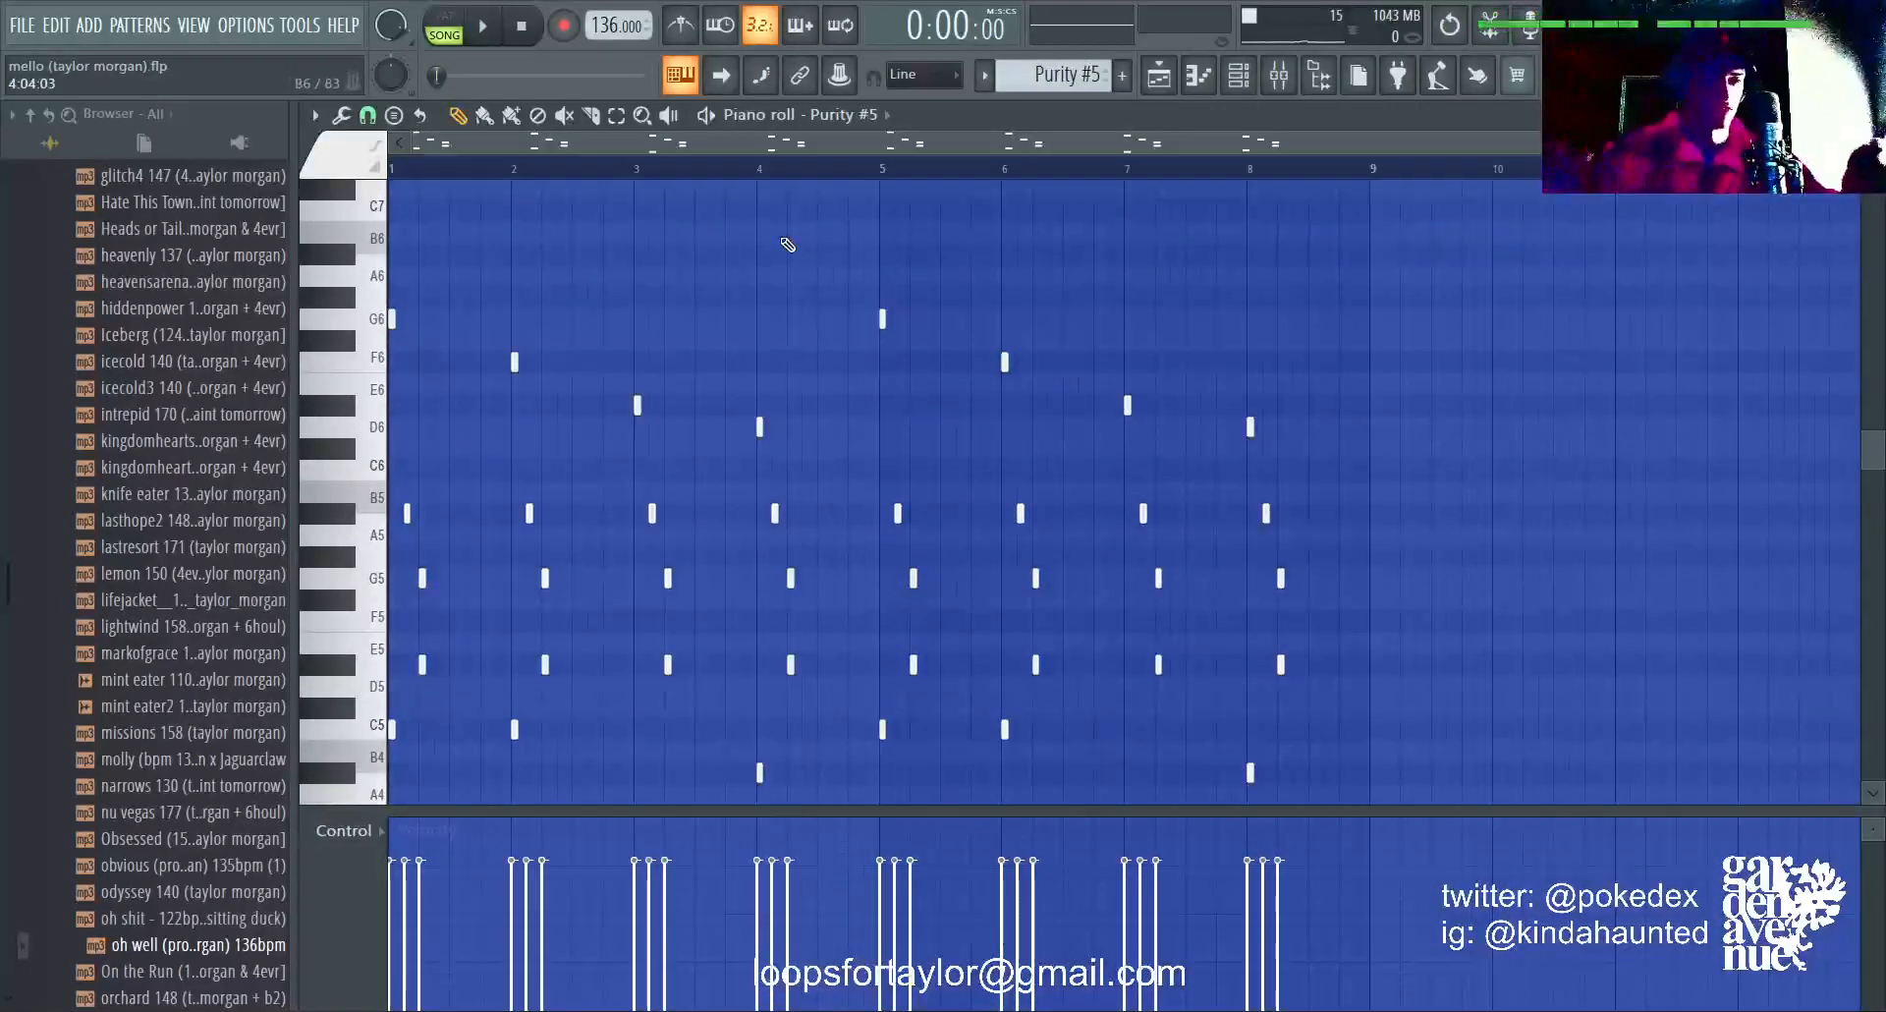
key(space)
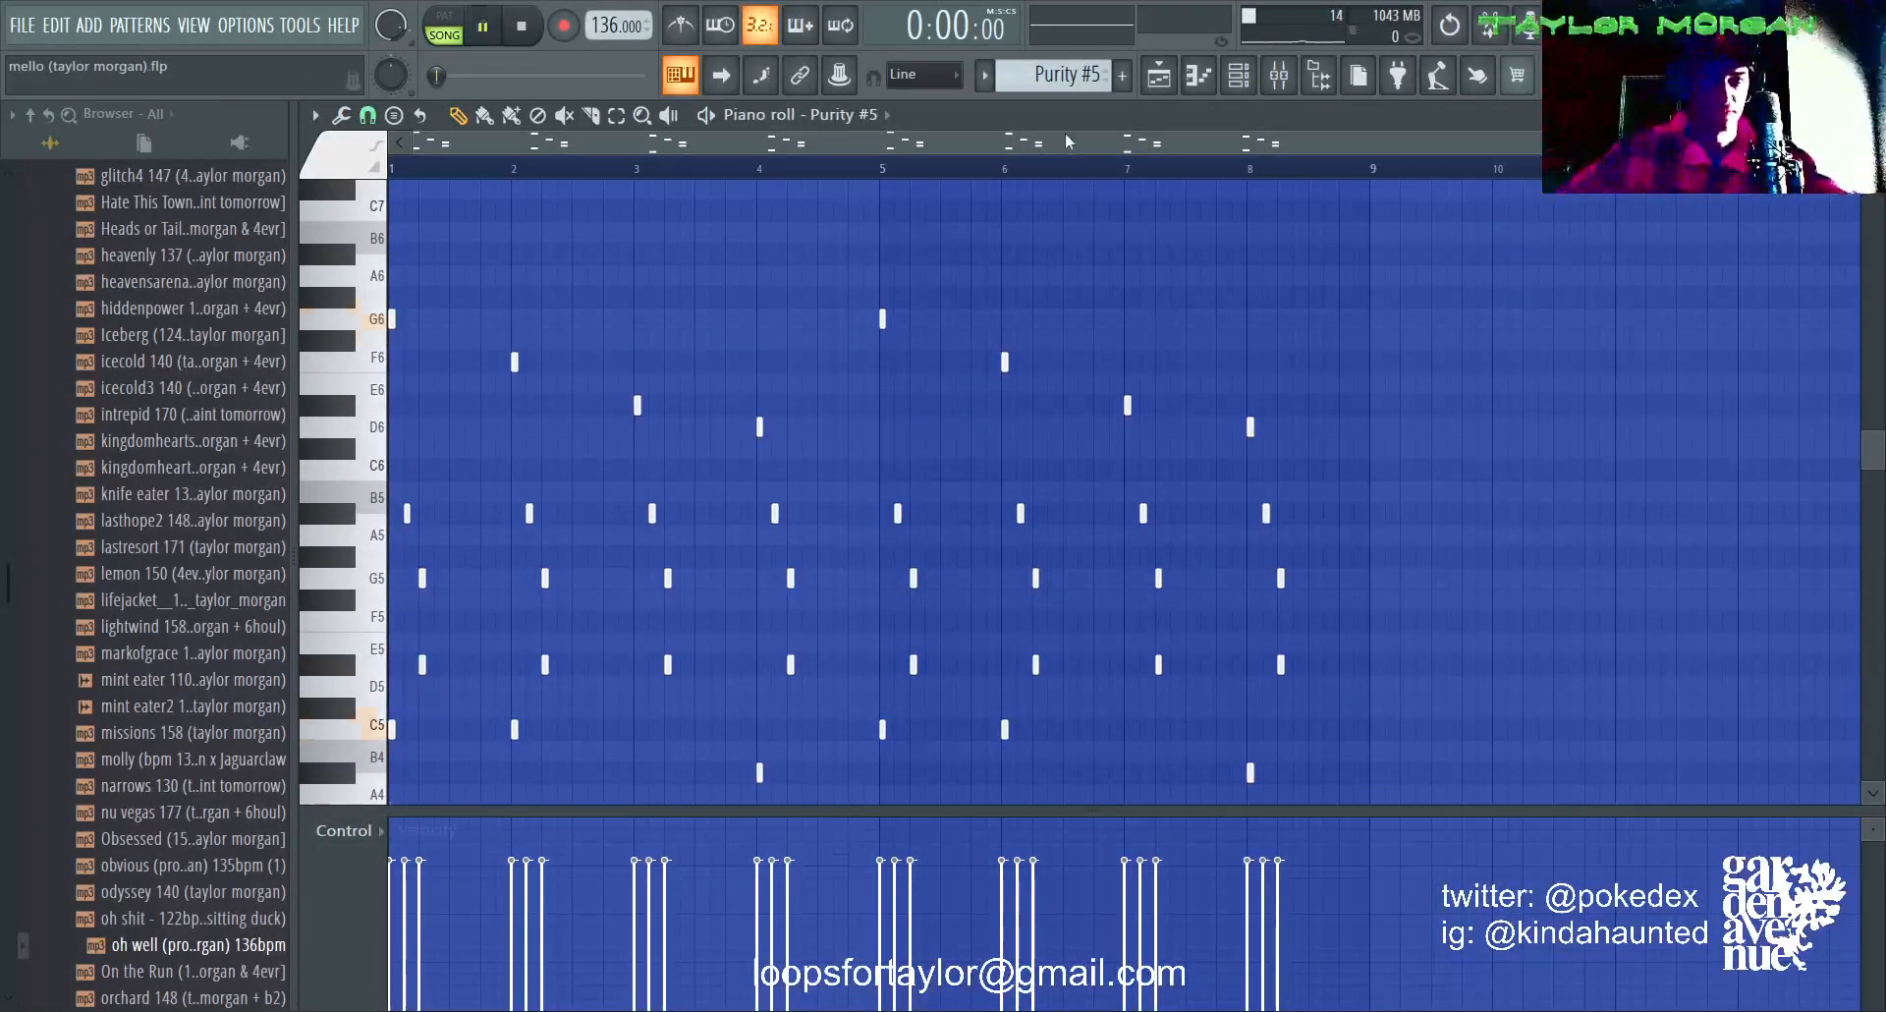
scroll(986, 450, down, 3)
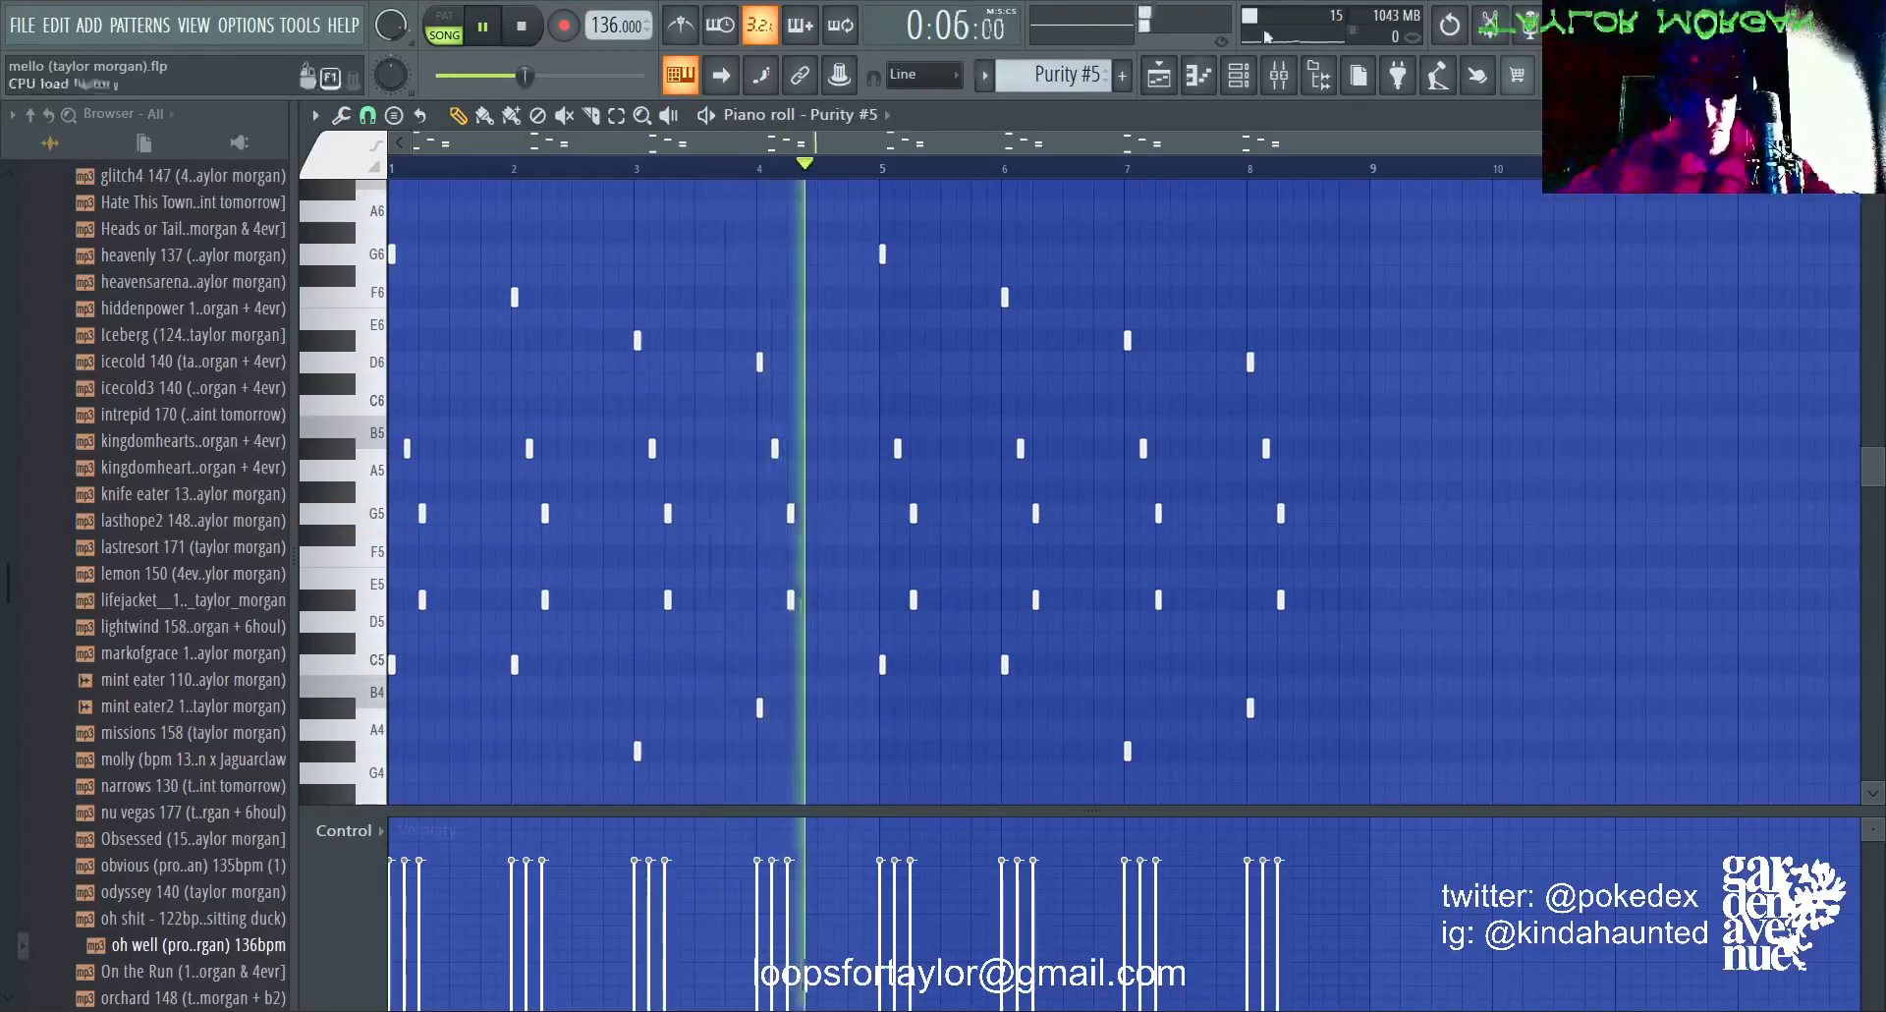
key(space)
Step: Return to the playlist, unmute Tracks 5 and 6, and listen to them together with Purity #5 before stopping playback
key(F5)
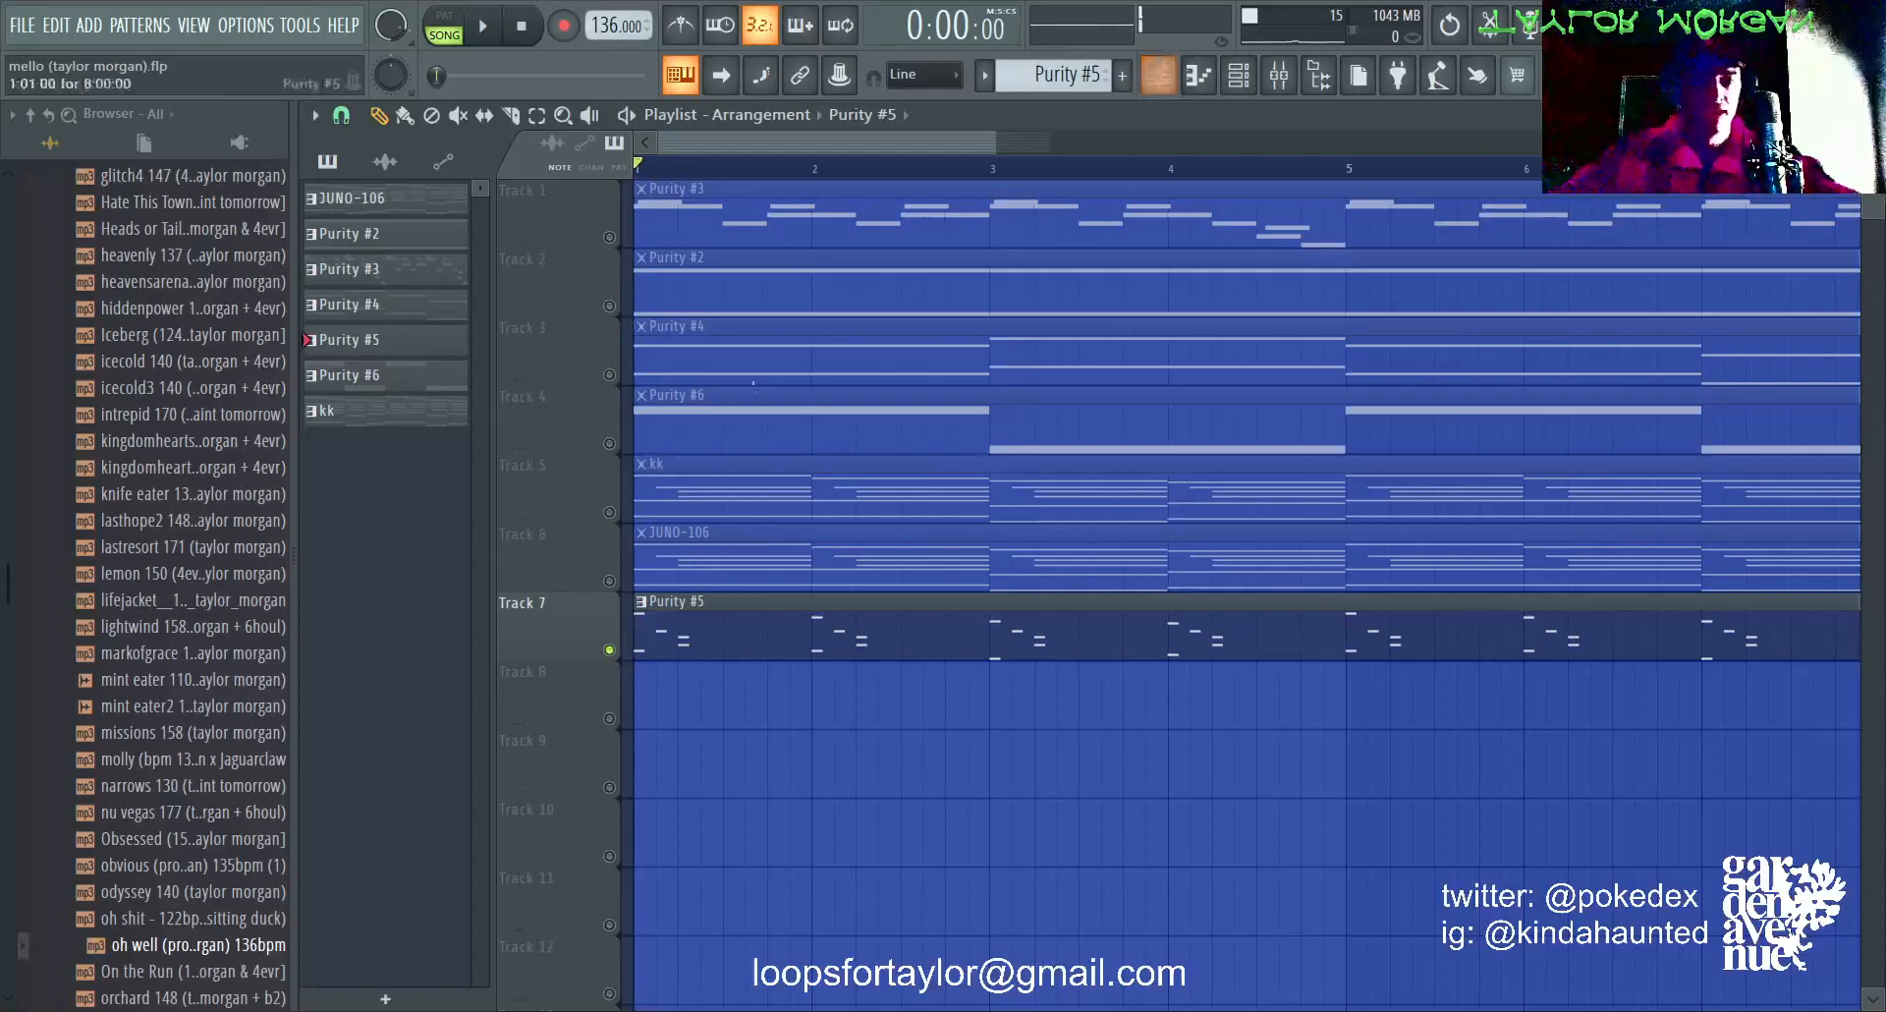
click(609, 581)
click(609, 512)
key(space)
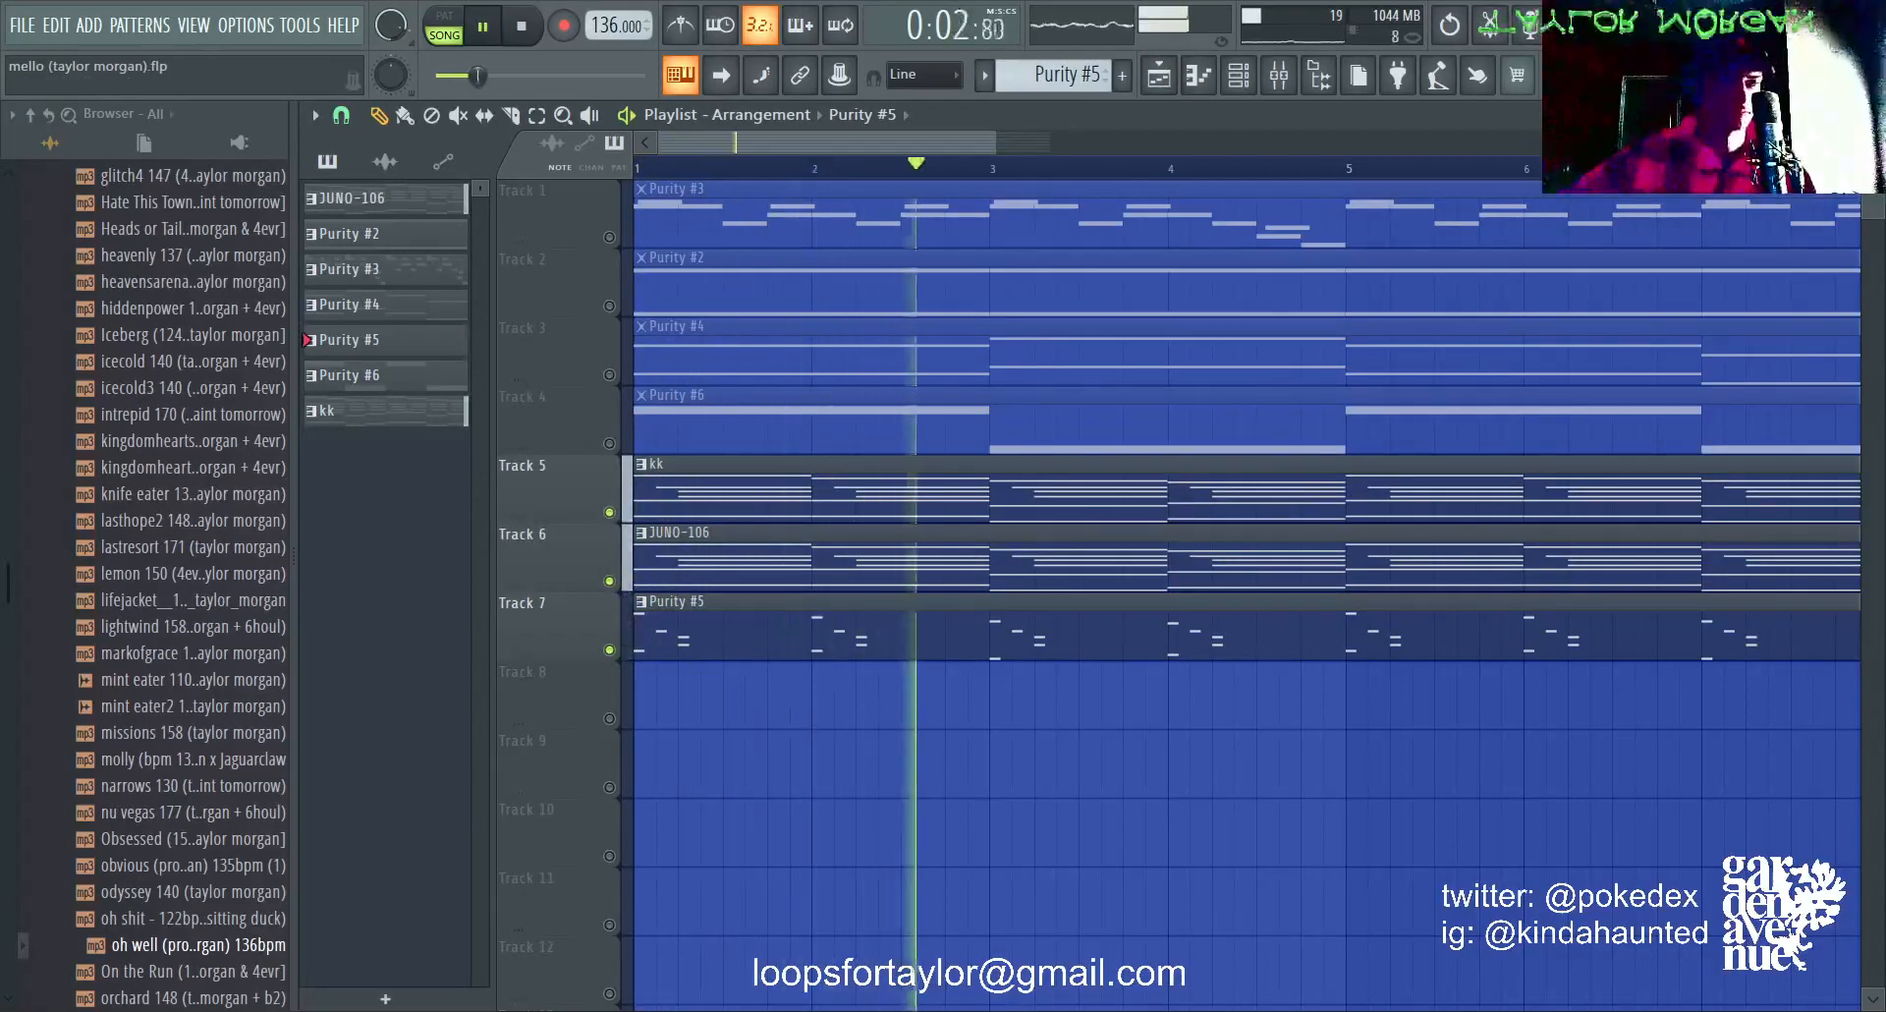
scroll(1247, 594, down, 2)
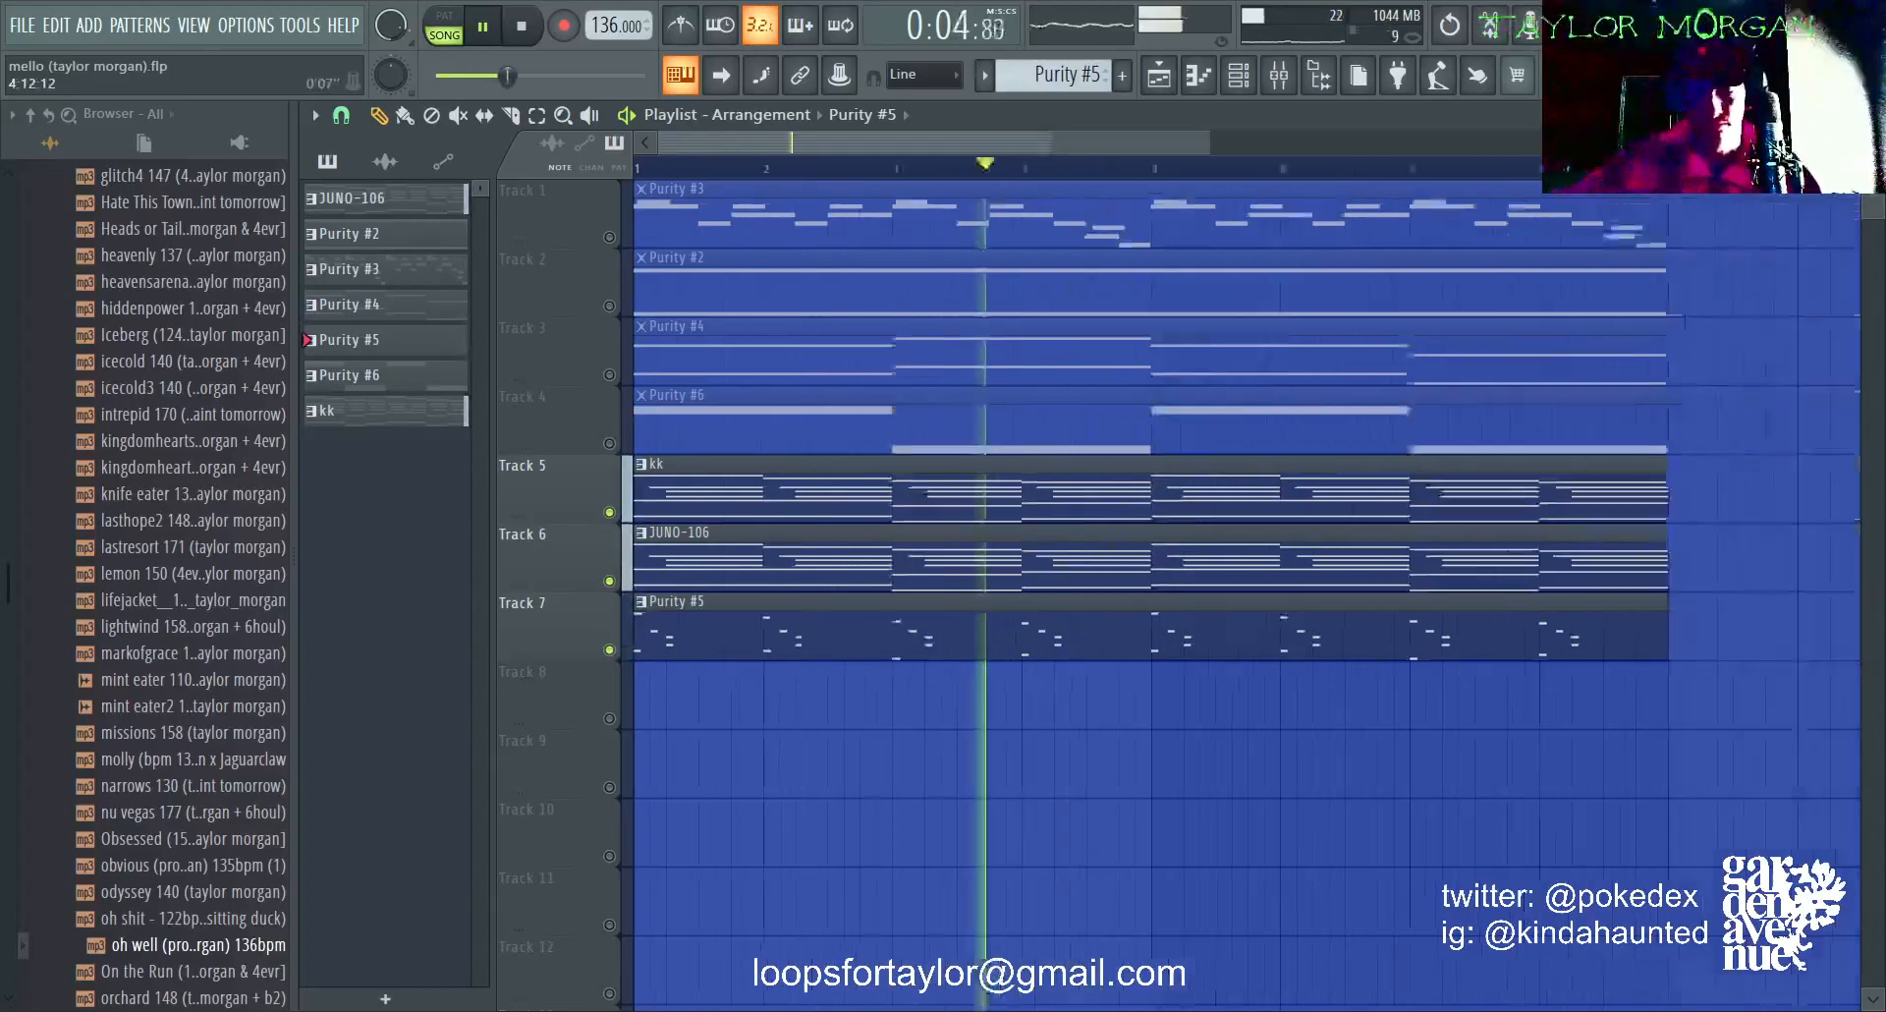
scroll(1240, 594, down, 1)
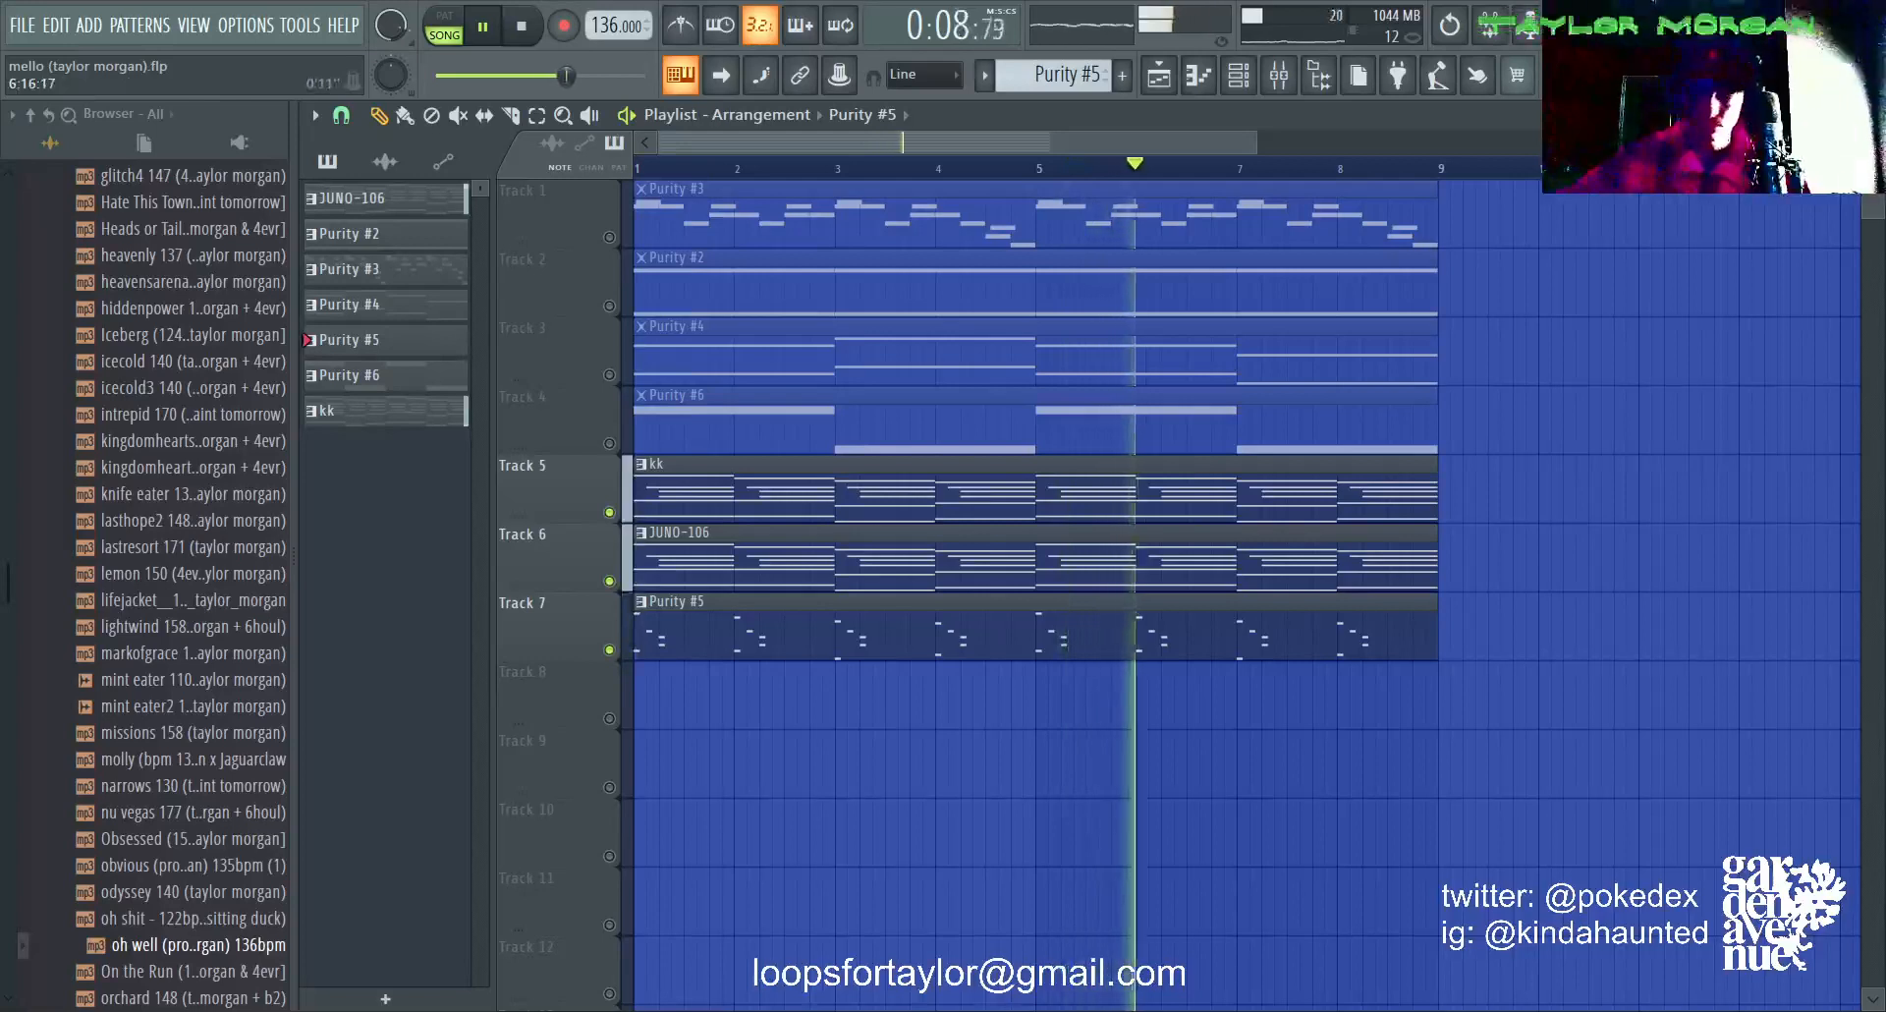
scroll(1240, 594, down, 1)
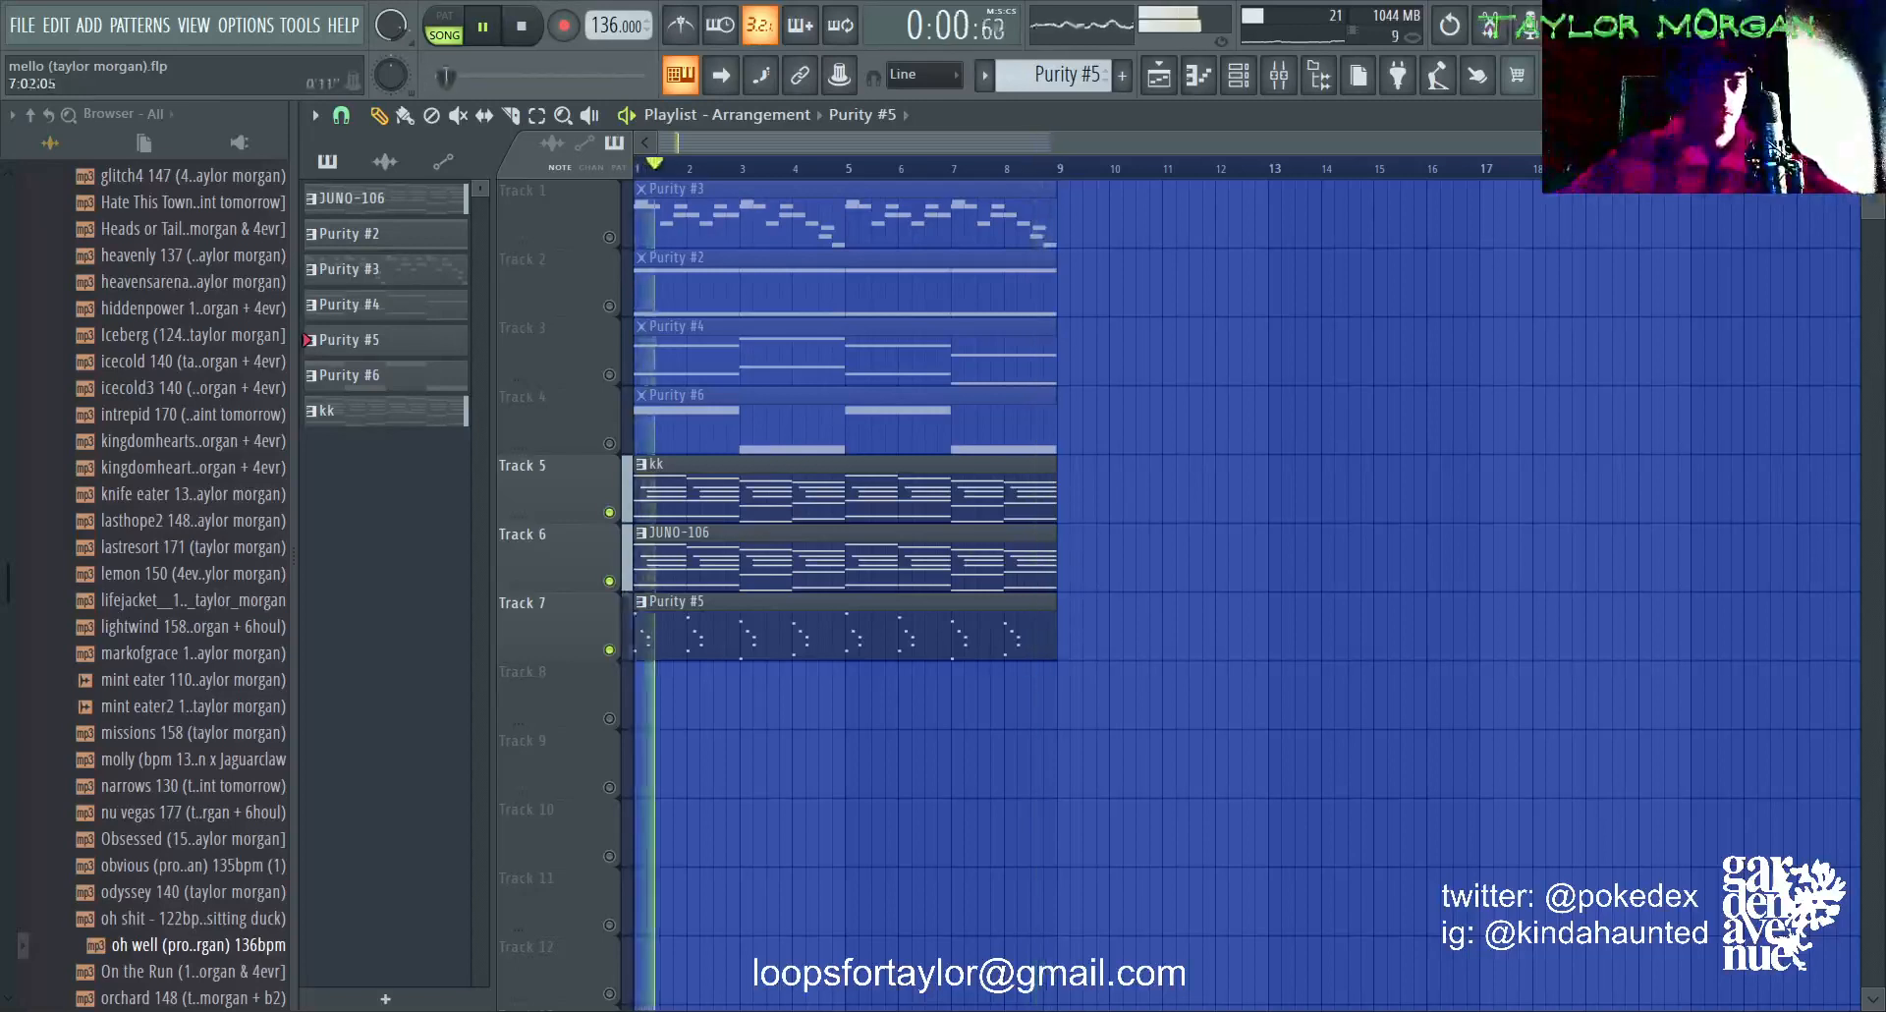
key(space)
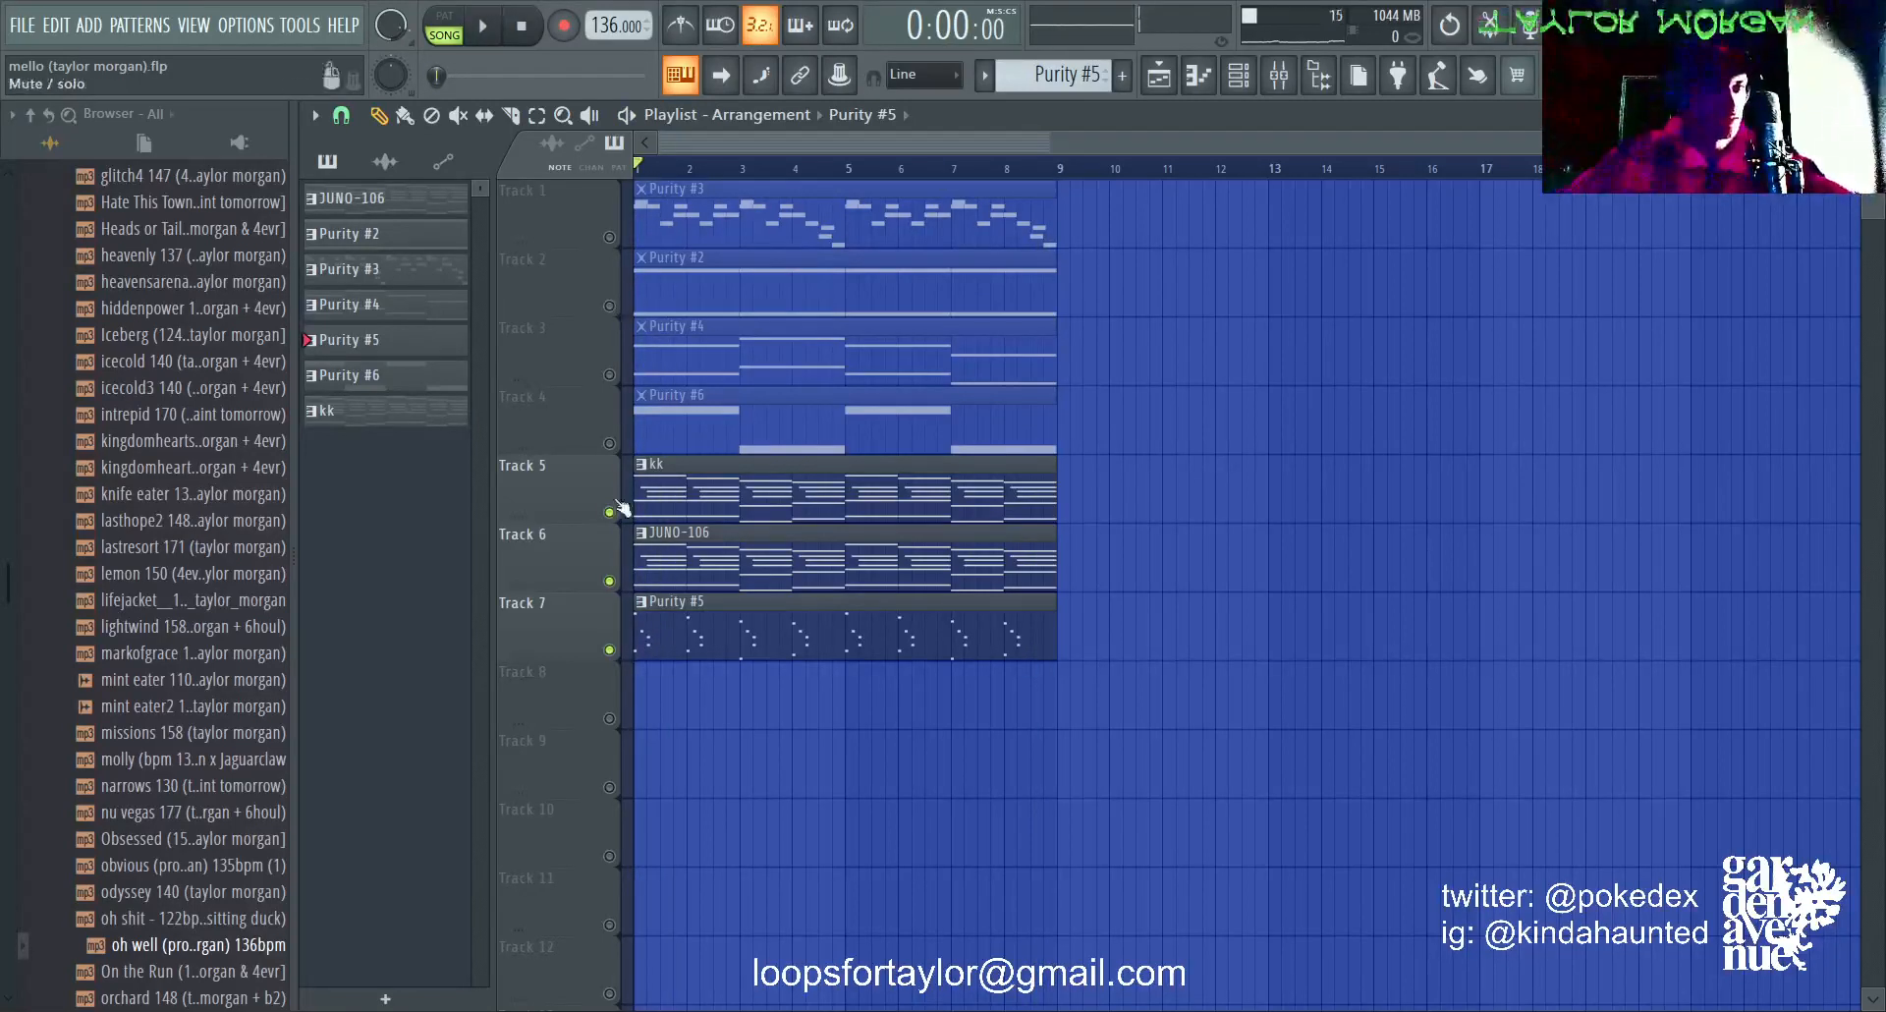
Step: Solo Track 2 and open its Purity #2 pattern in the piano roll to examine the sustained A# notes in two octaves
right_click(609, 307)
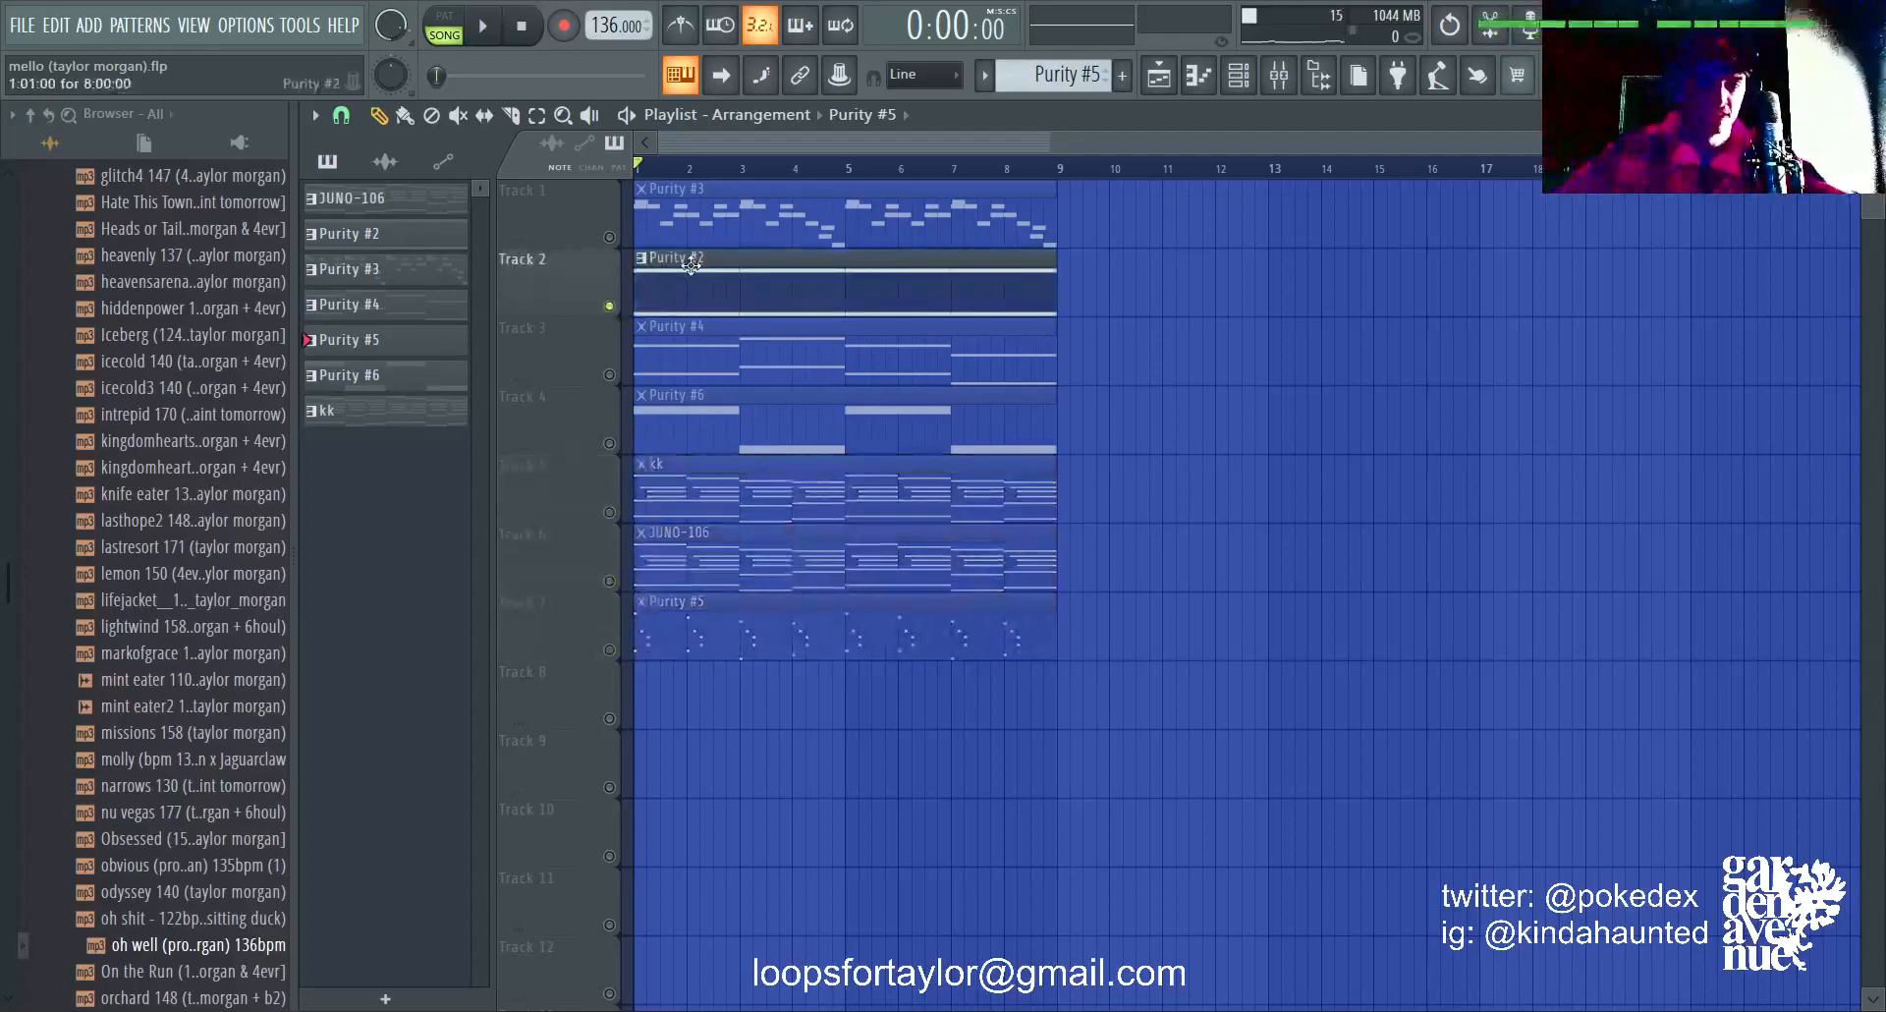
key(F6)
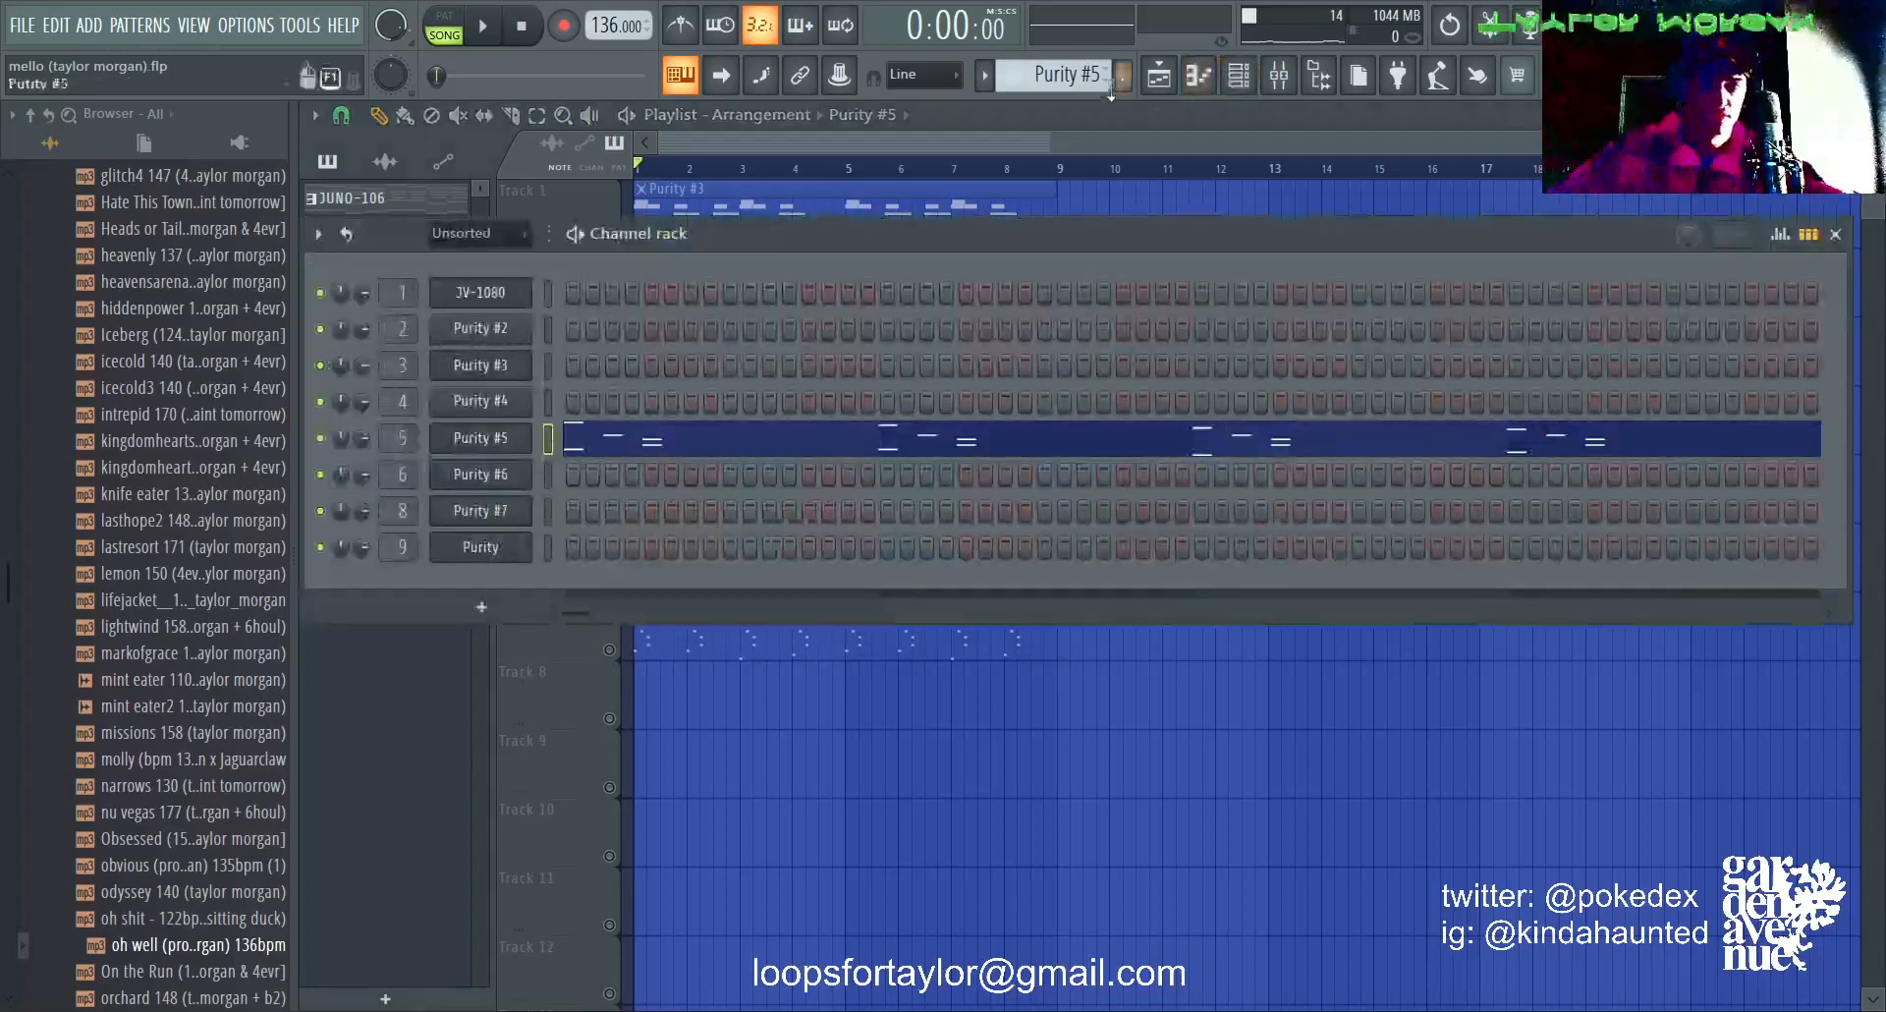
key(F6)
double_click(838, 294)
click(1245, 79)
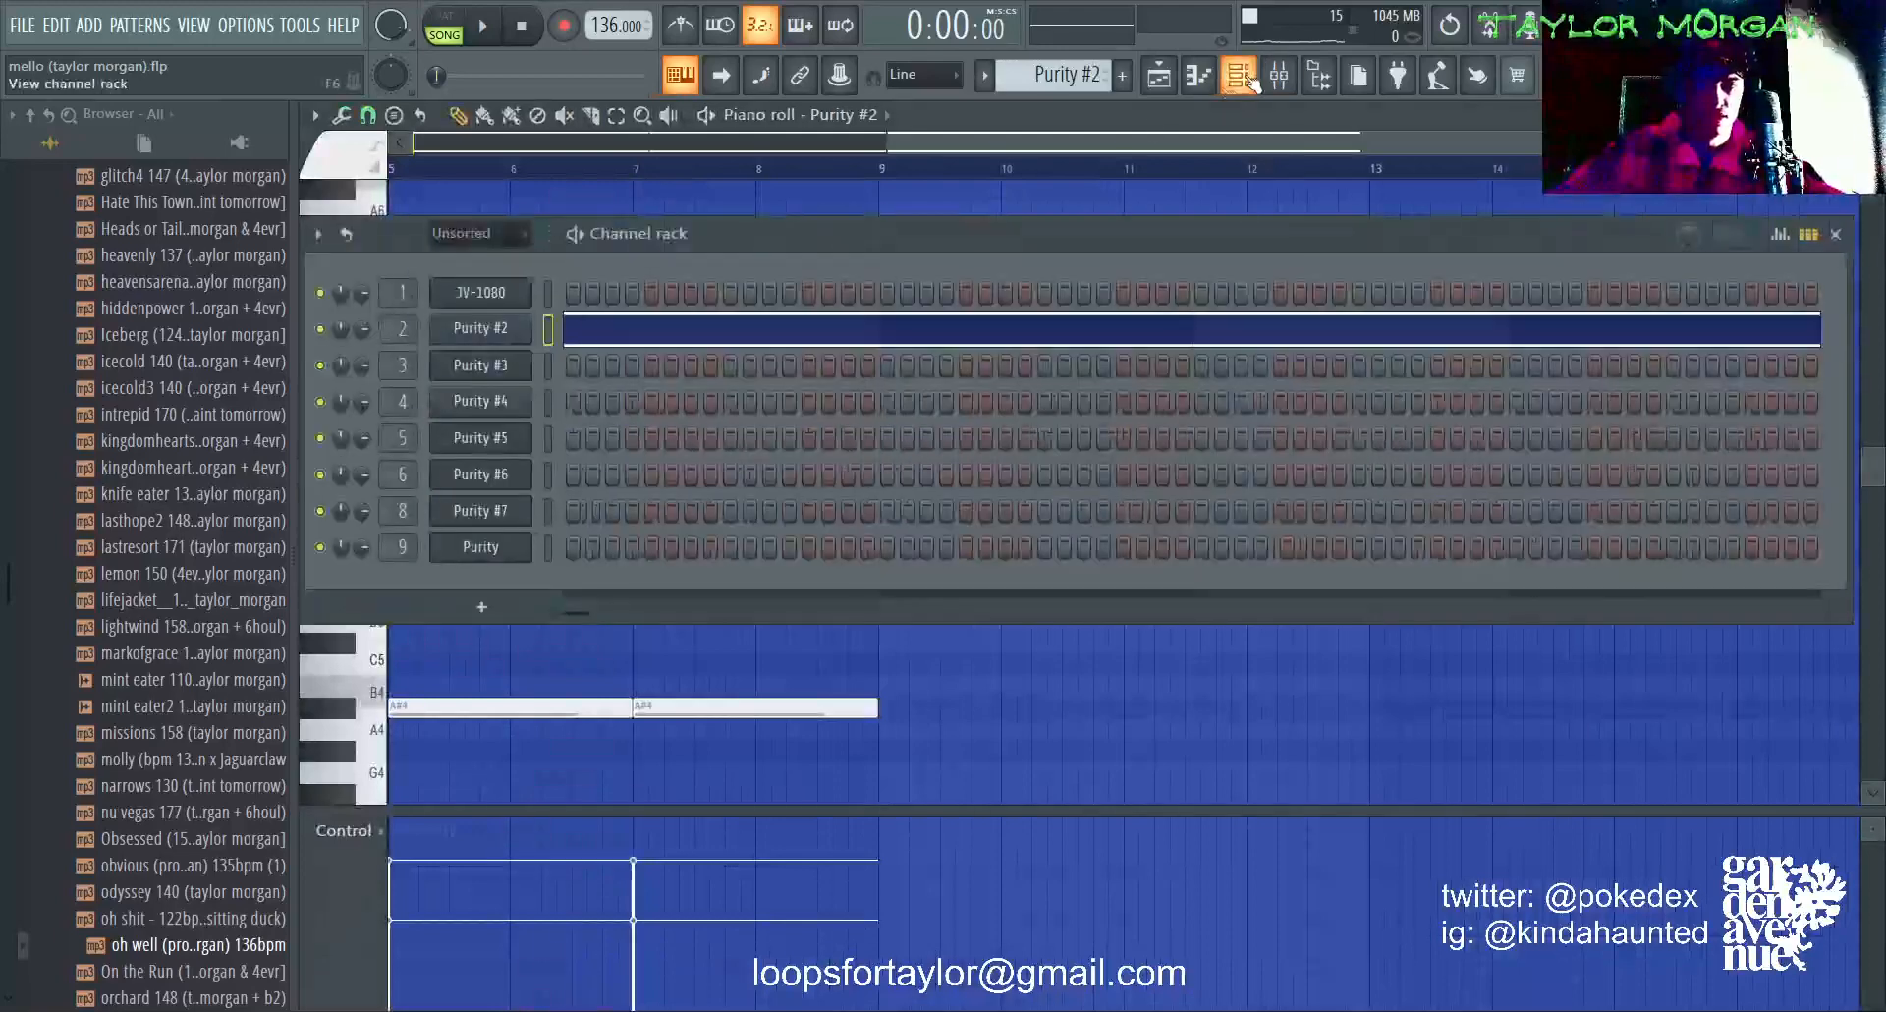
click(631, 339)
click(631, 339)
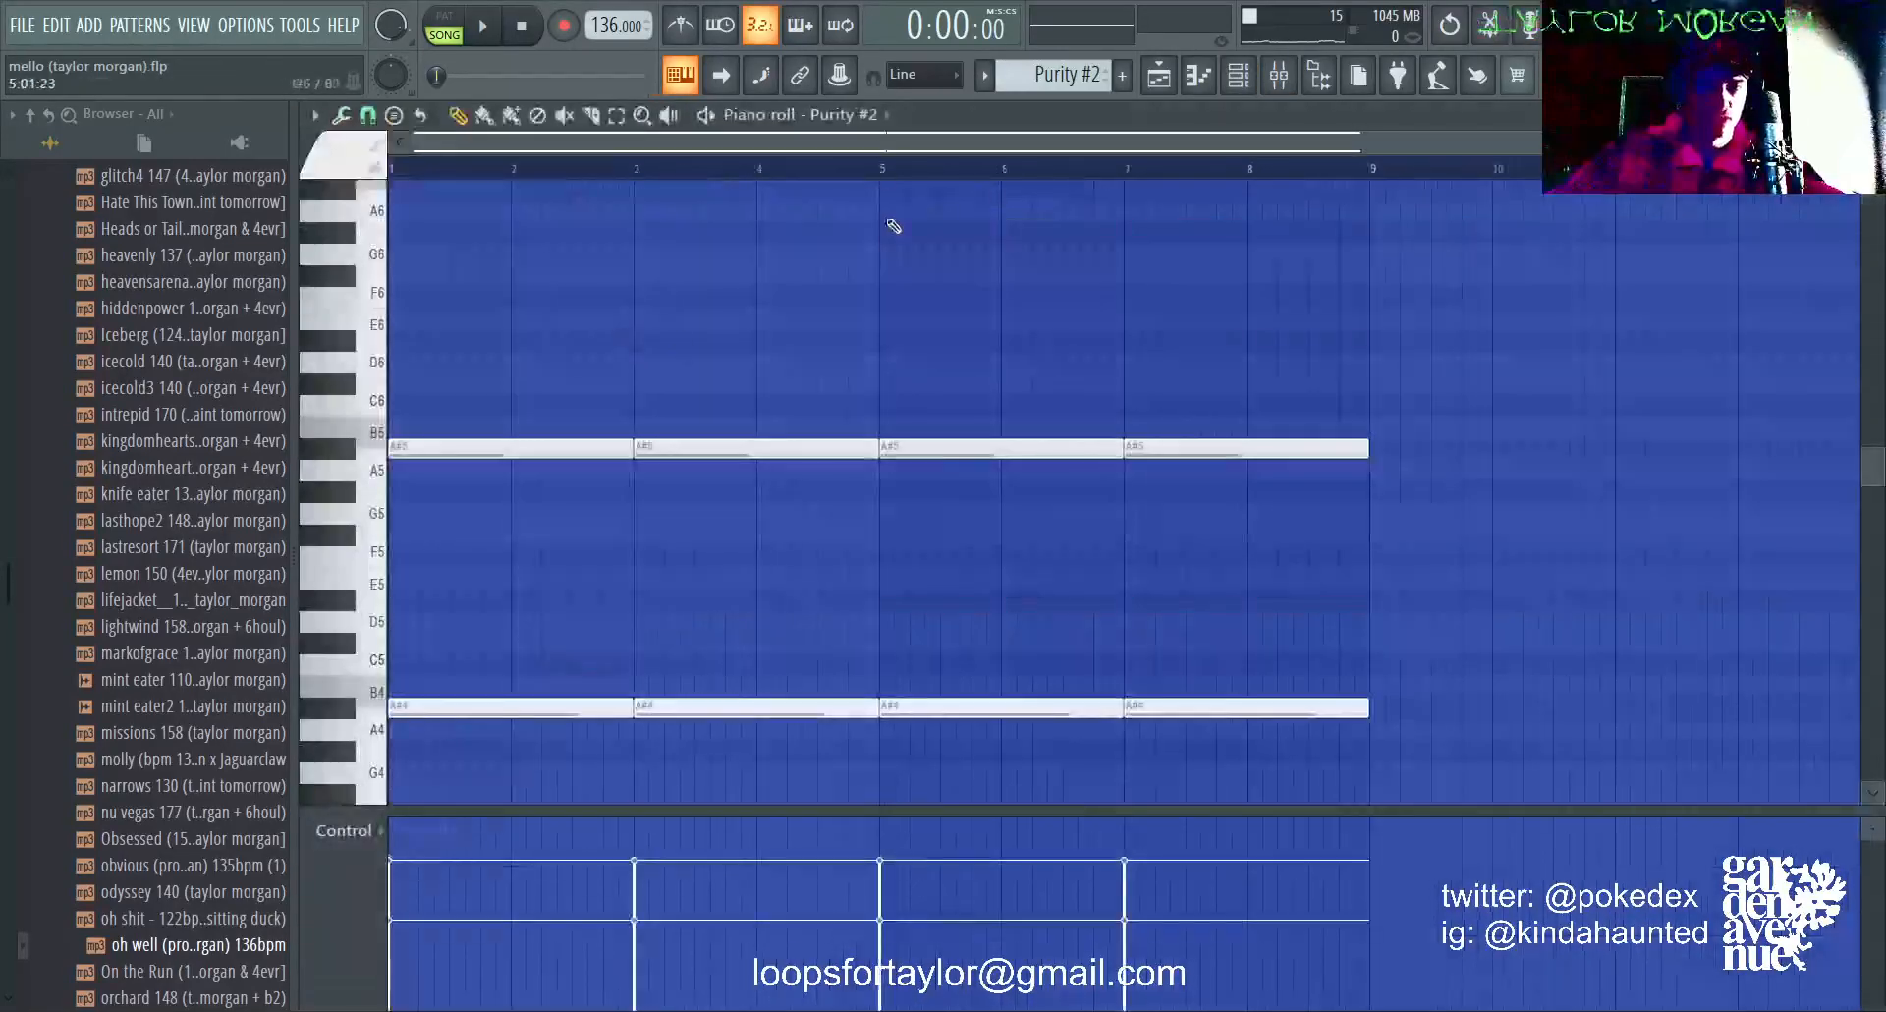
Step: Solo Track 5, reopen the kk pattern in the piano roll, and audition A#4 against its repeating notes
click(1187, 85)
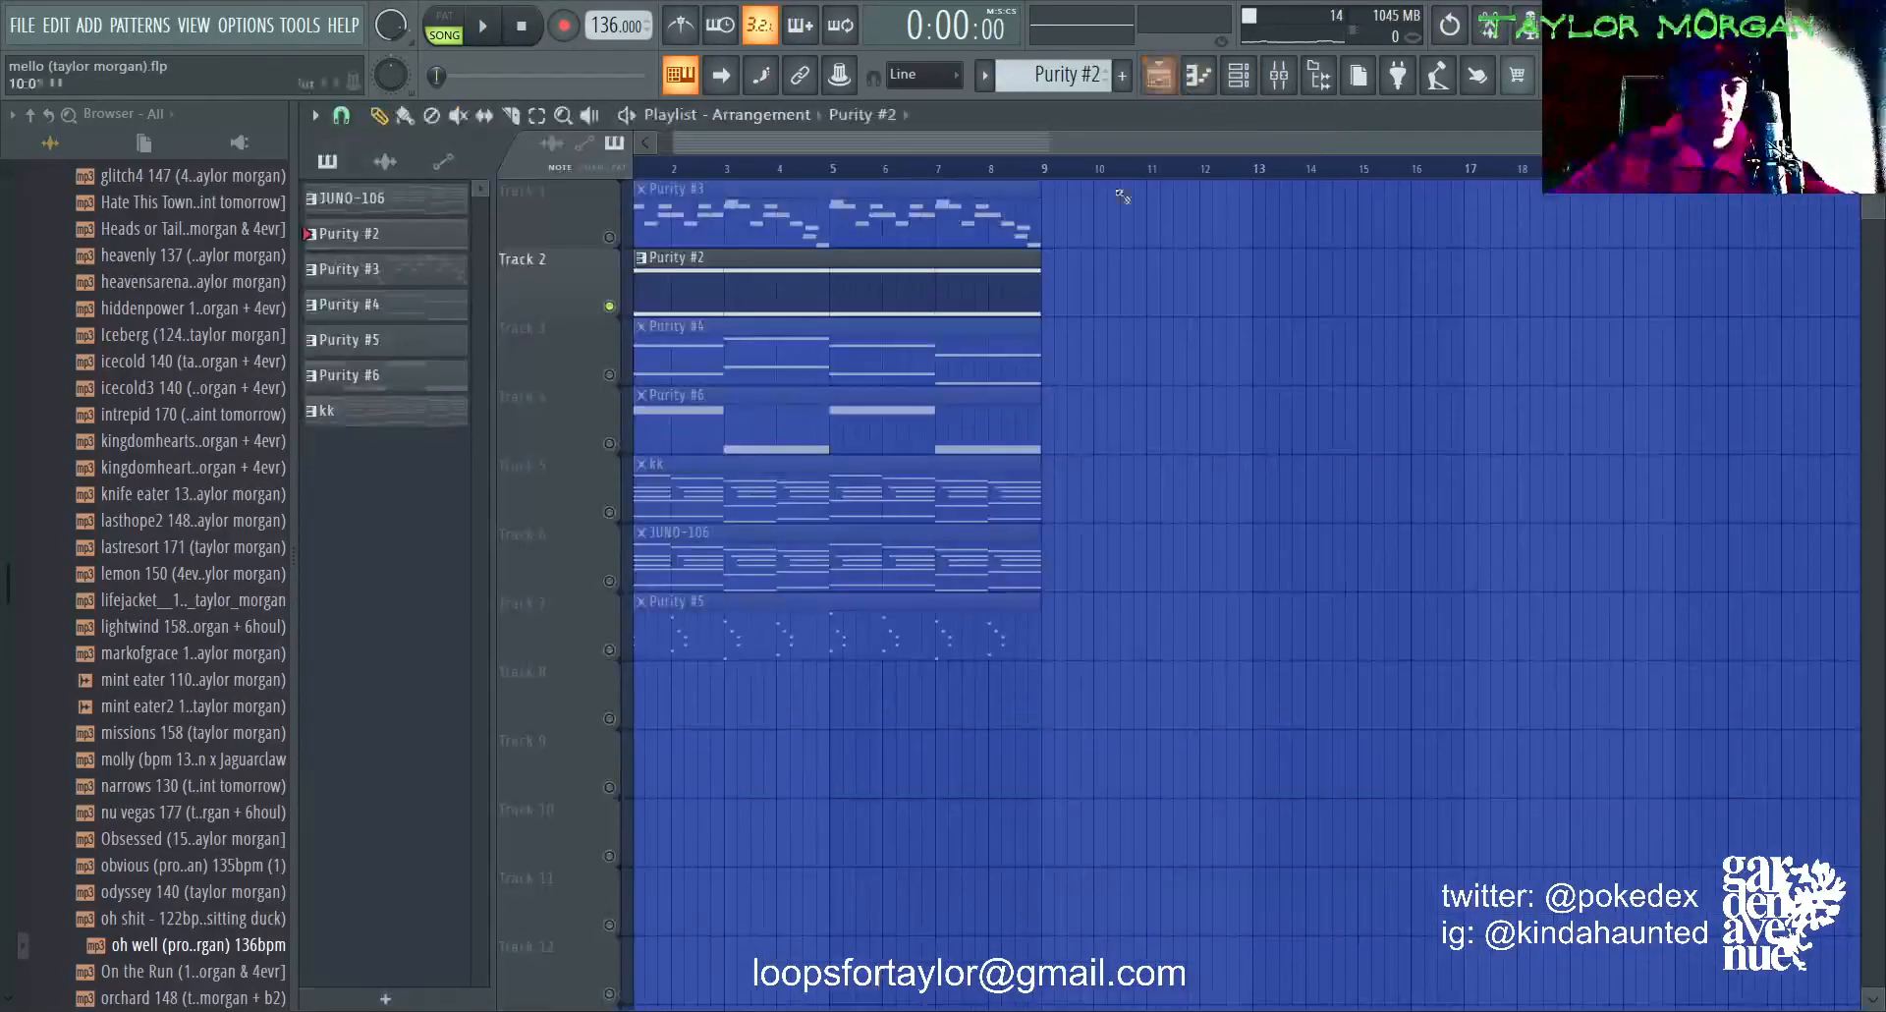
right_click(609, 513)
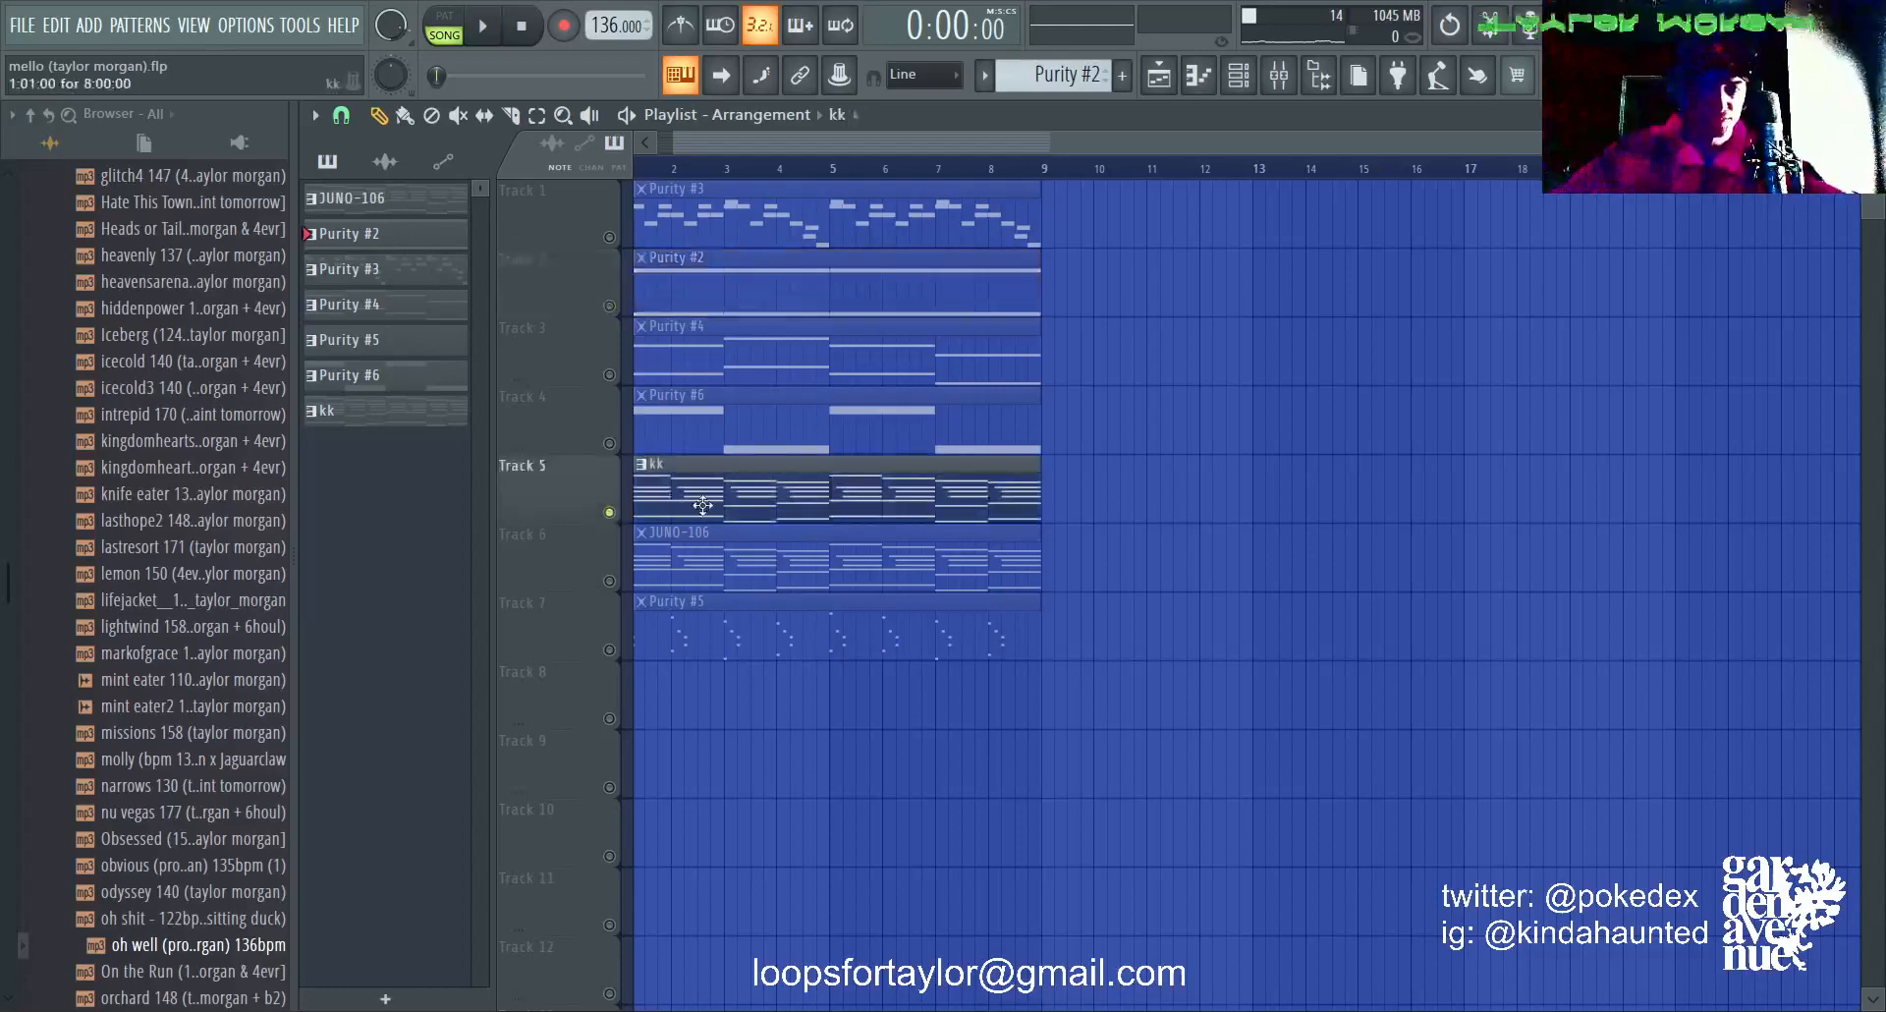
double_click(707, 507)
scroll(811, 177, left, 2)
scroll(754, 529, down, 4)
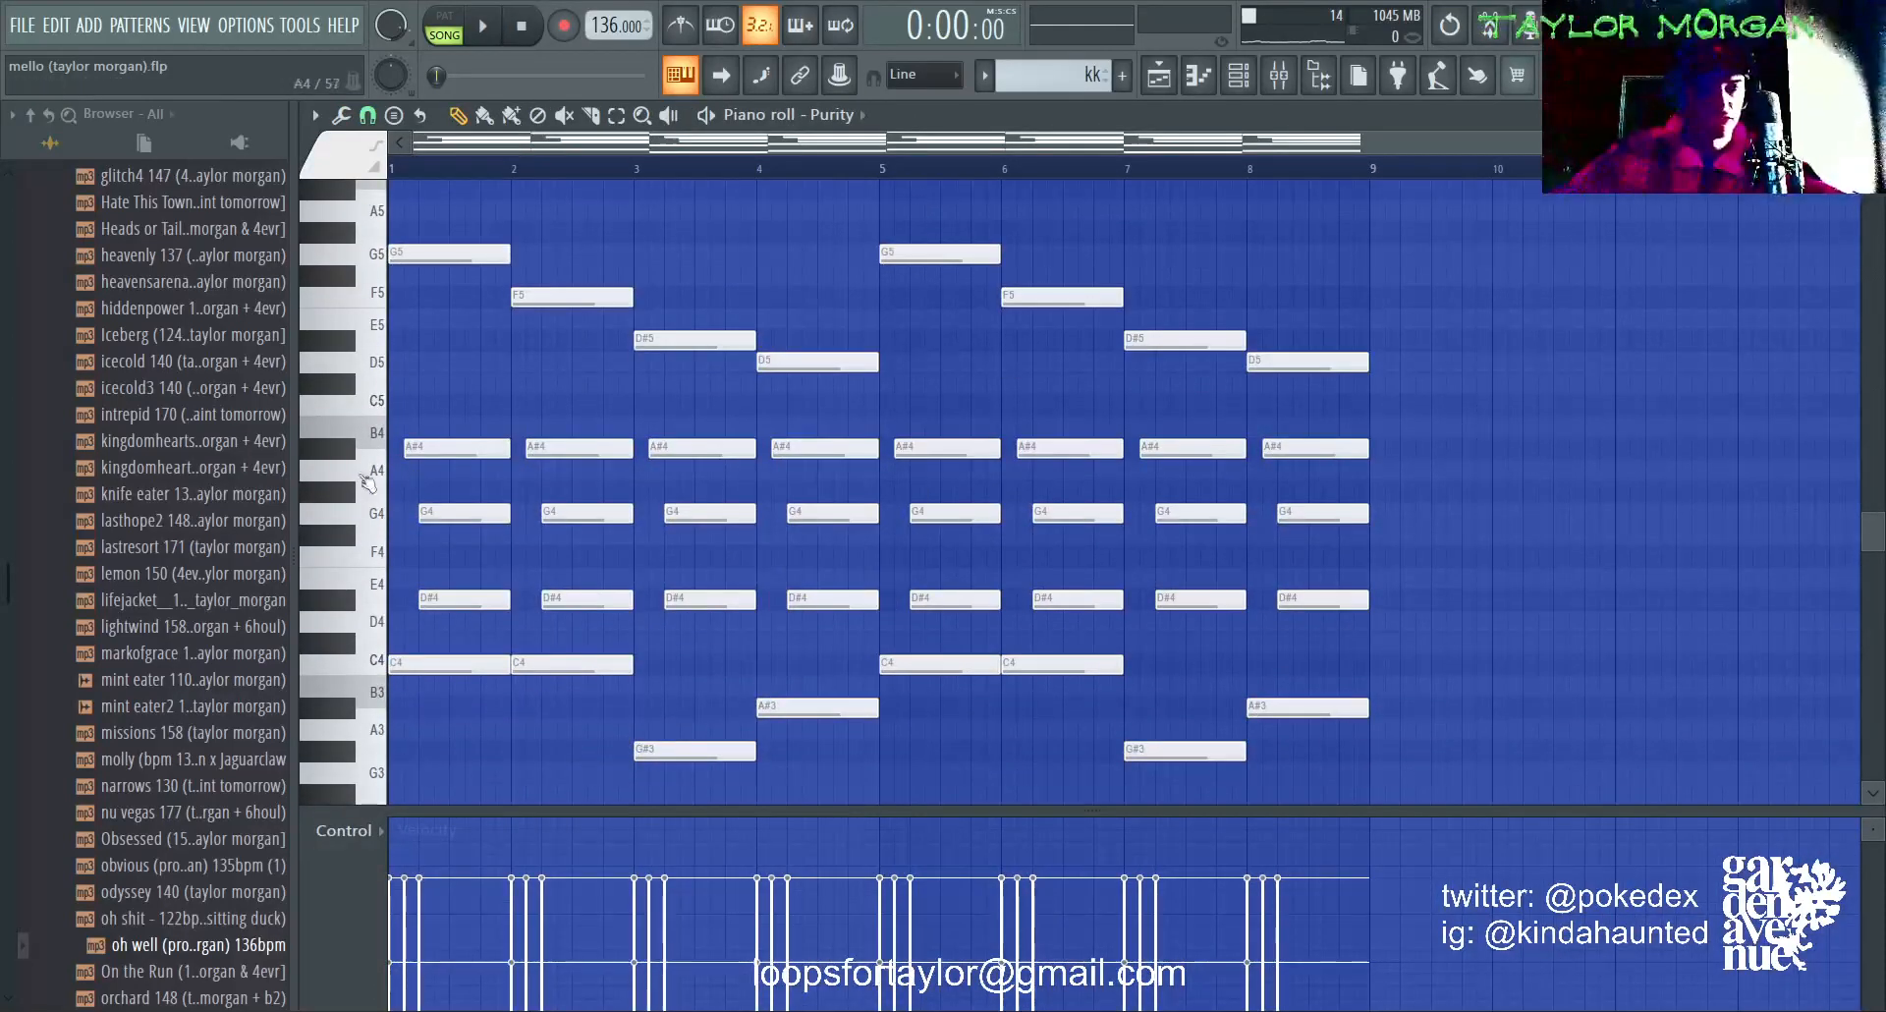
click(344, 455)
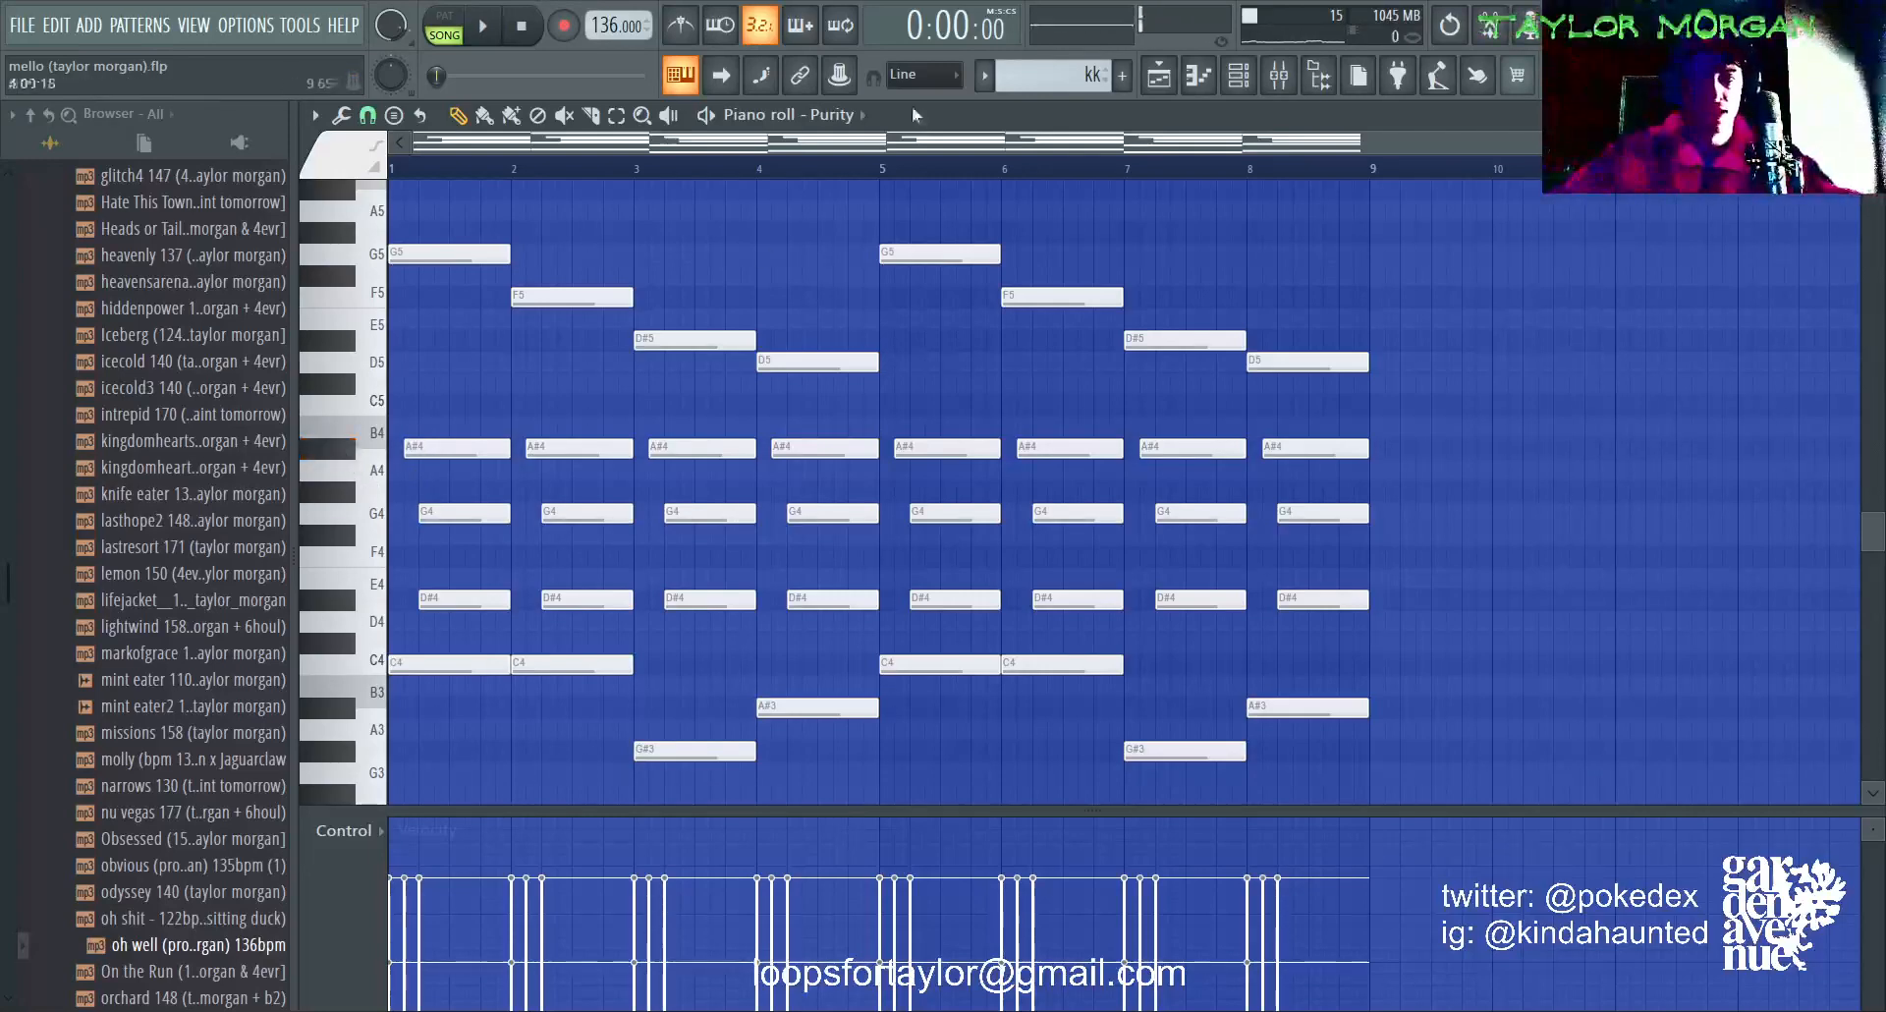
Step: Reopen the Purity #2 pattern in the piano roll and examine its synth's selected Slow Synth preset from the channel rack
click(1165, 84)
double_click(709, 276)
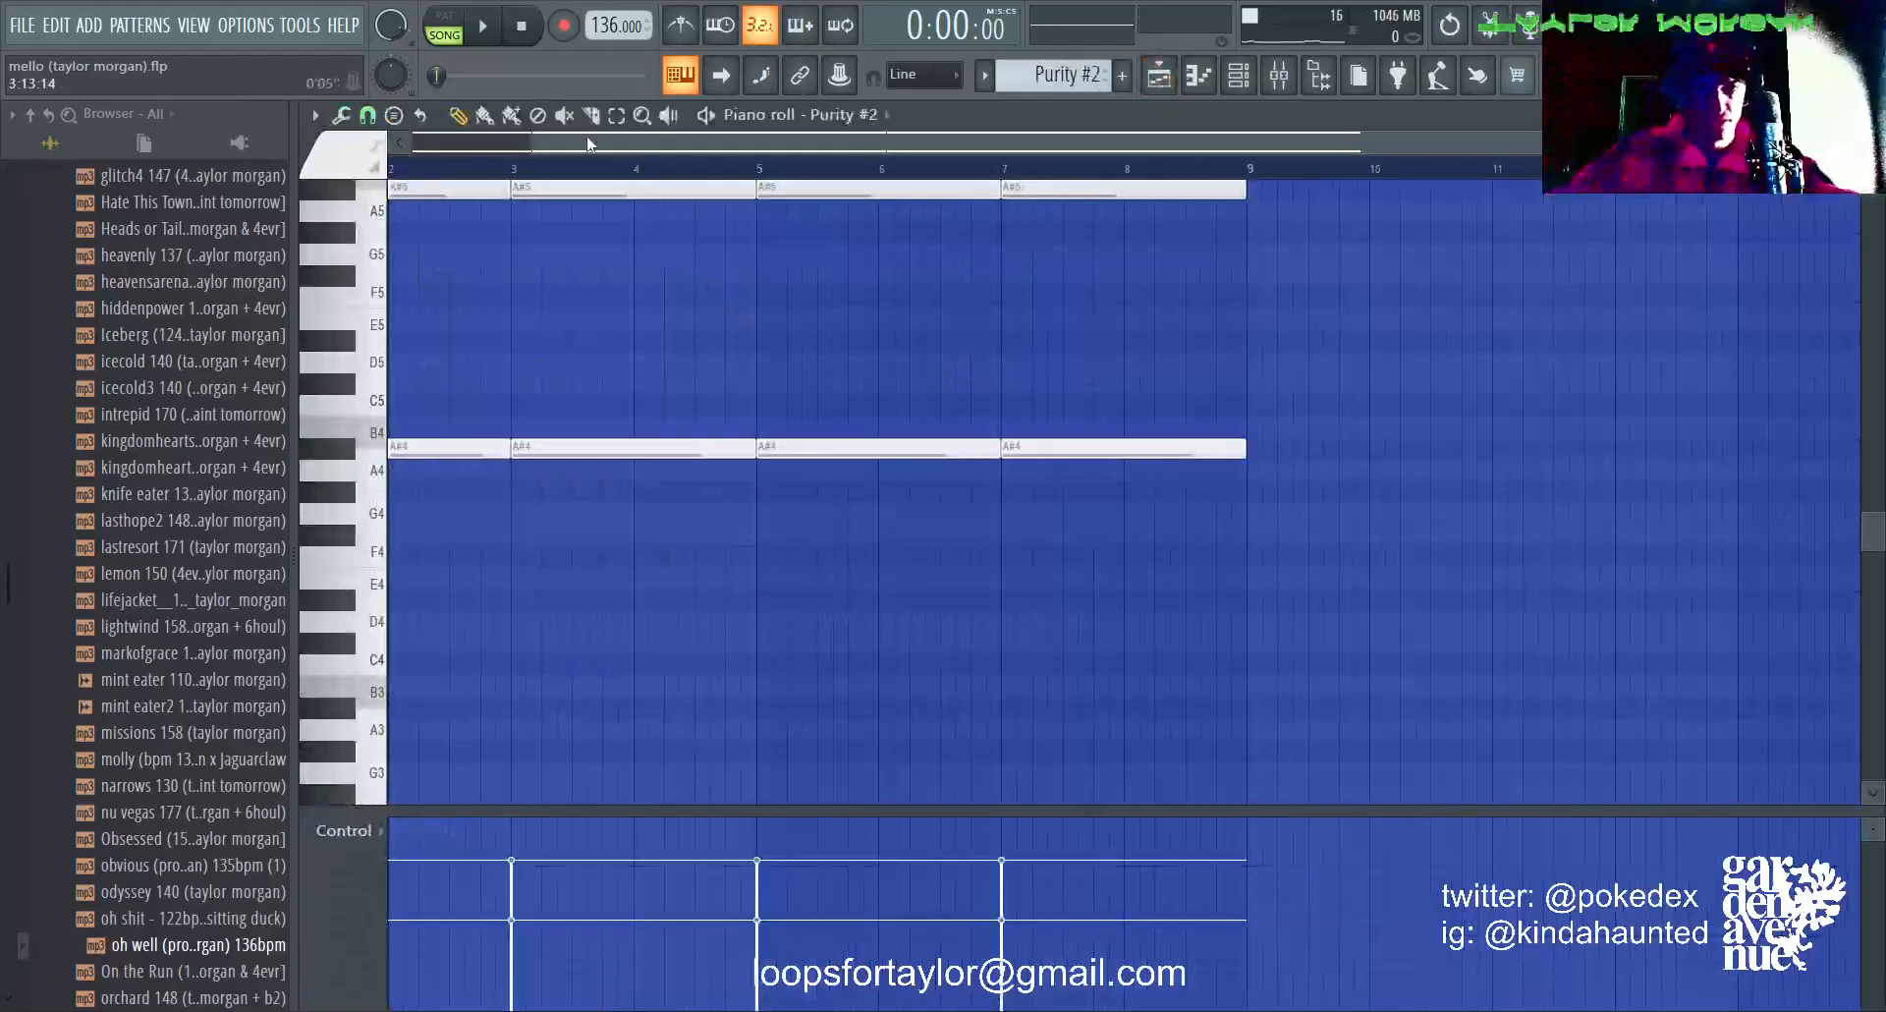
scroll(605, 186, left, 1)
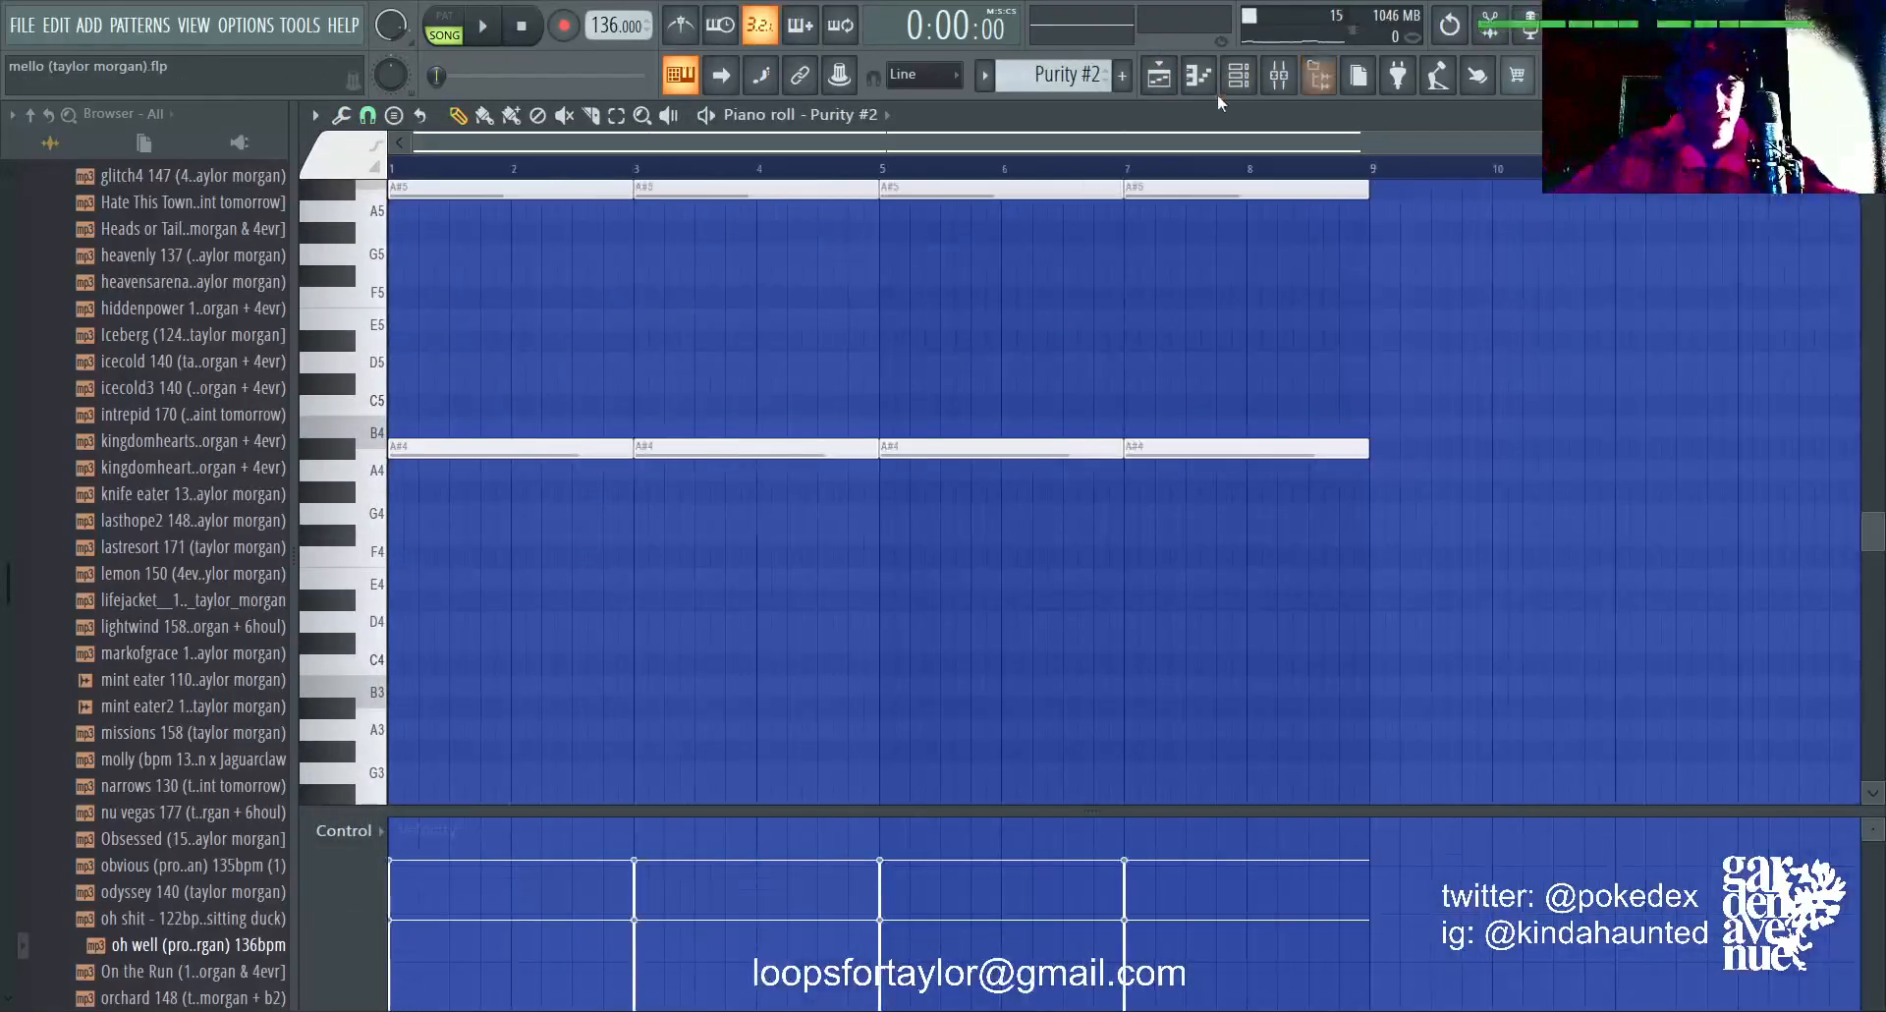
click(1237, 77)
click(492, 327)
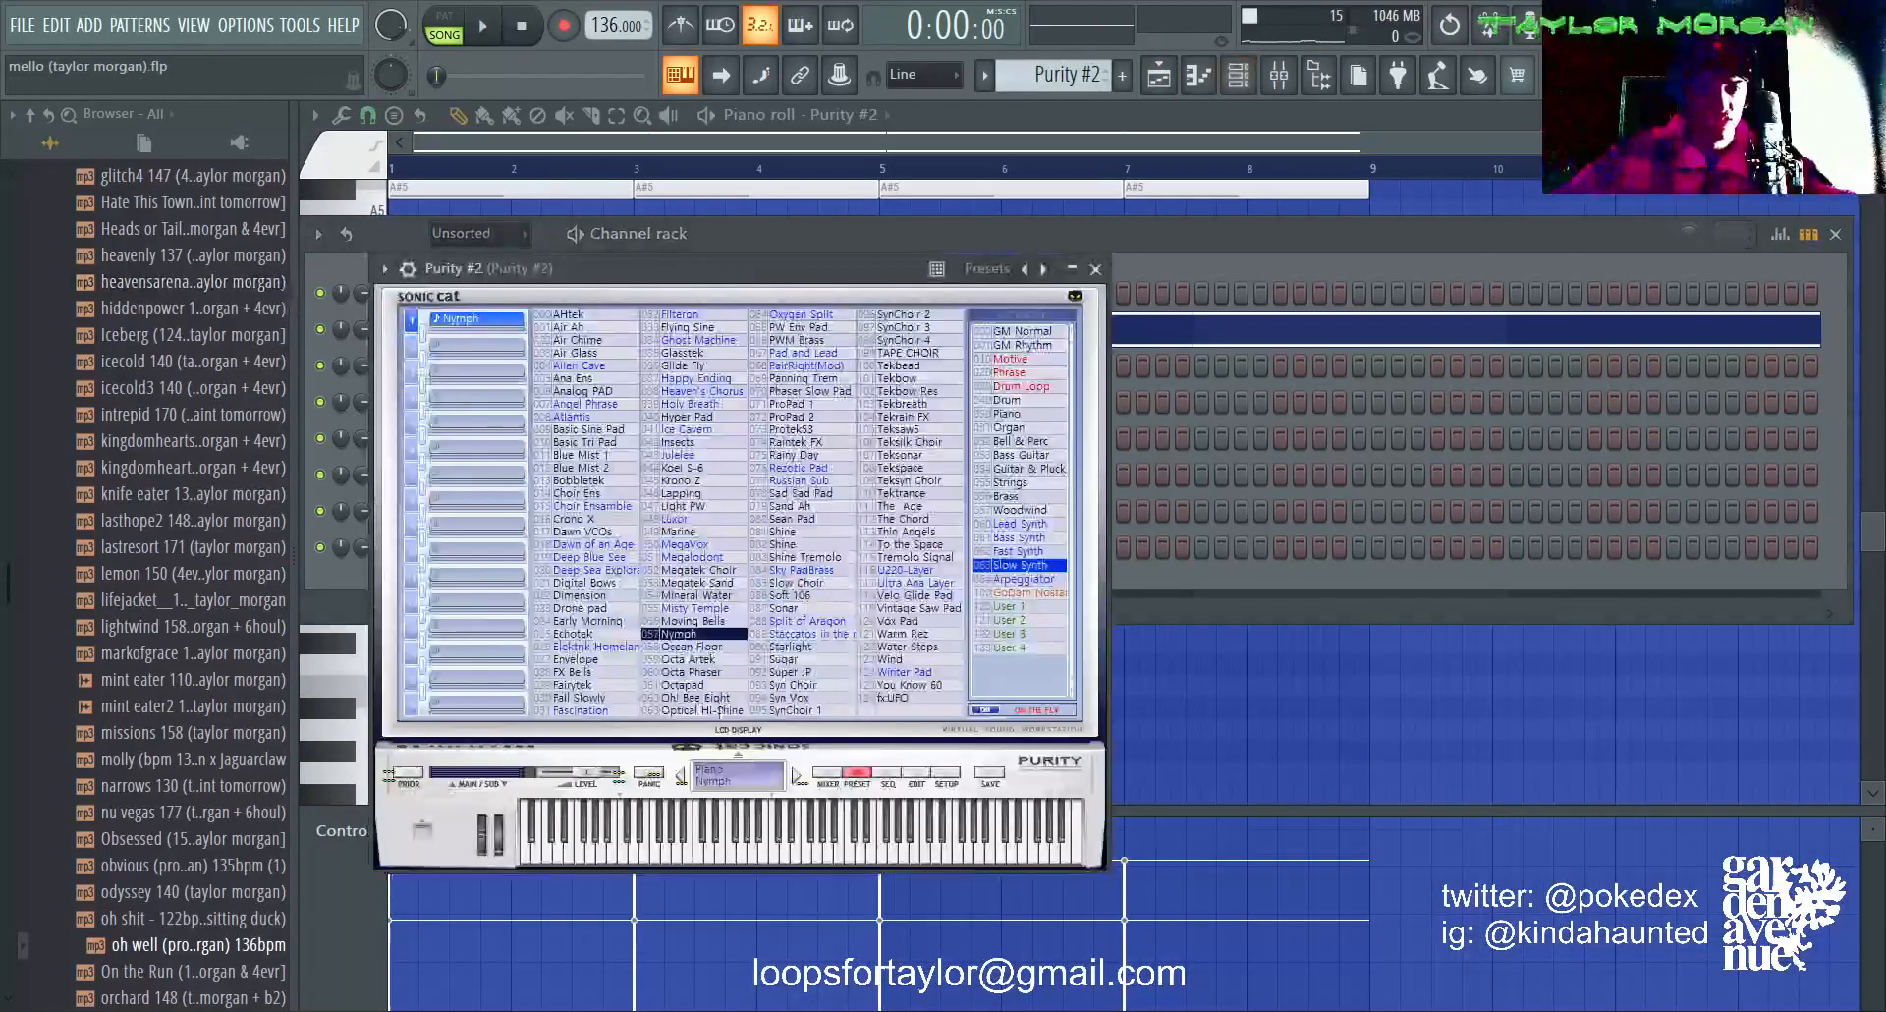
click(1205, 224)
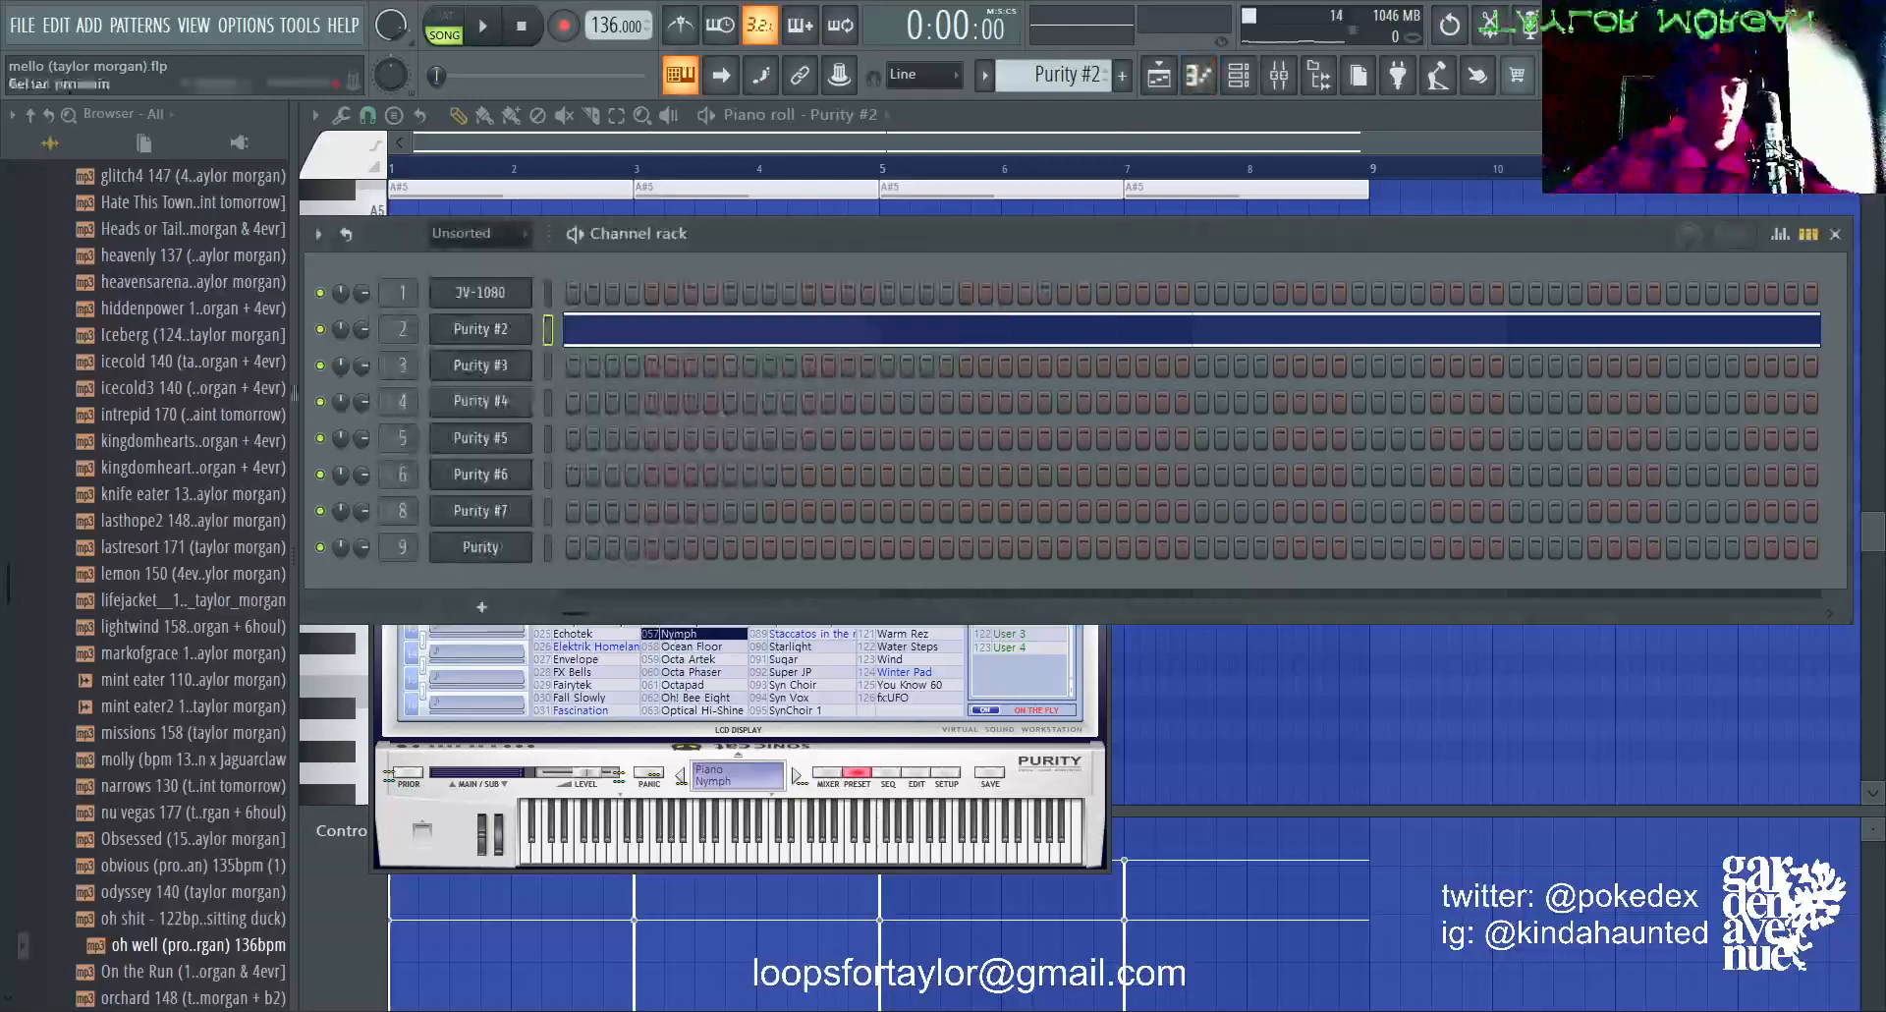
Step: Examine the Fruity parametric EQ 2, Gross Beat and PanCake2 effects on the Purity #2 mixer track
click(1278, 75)
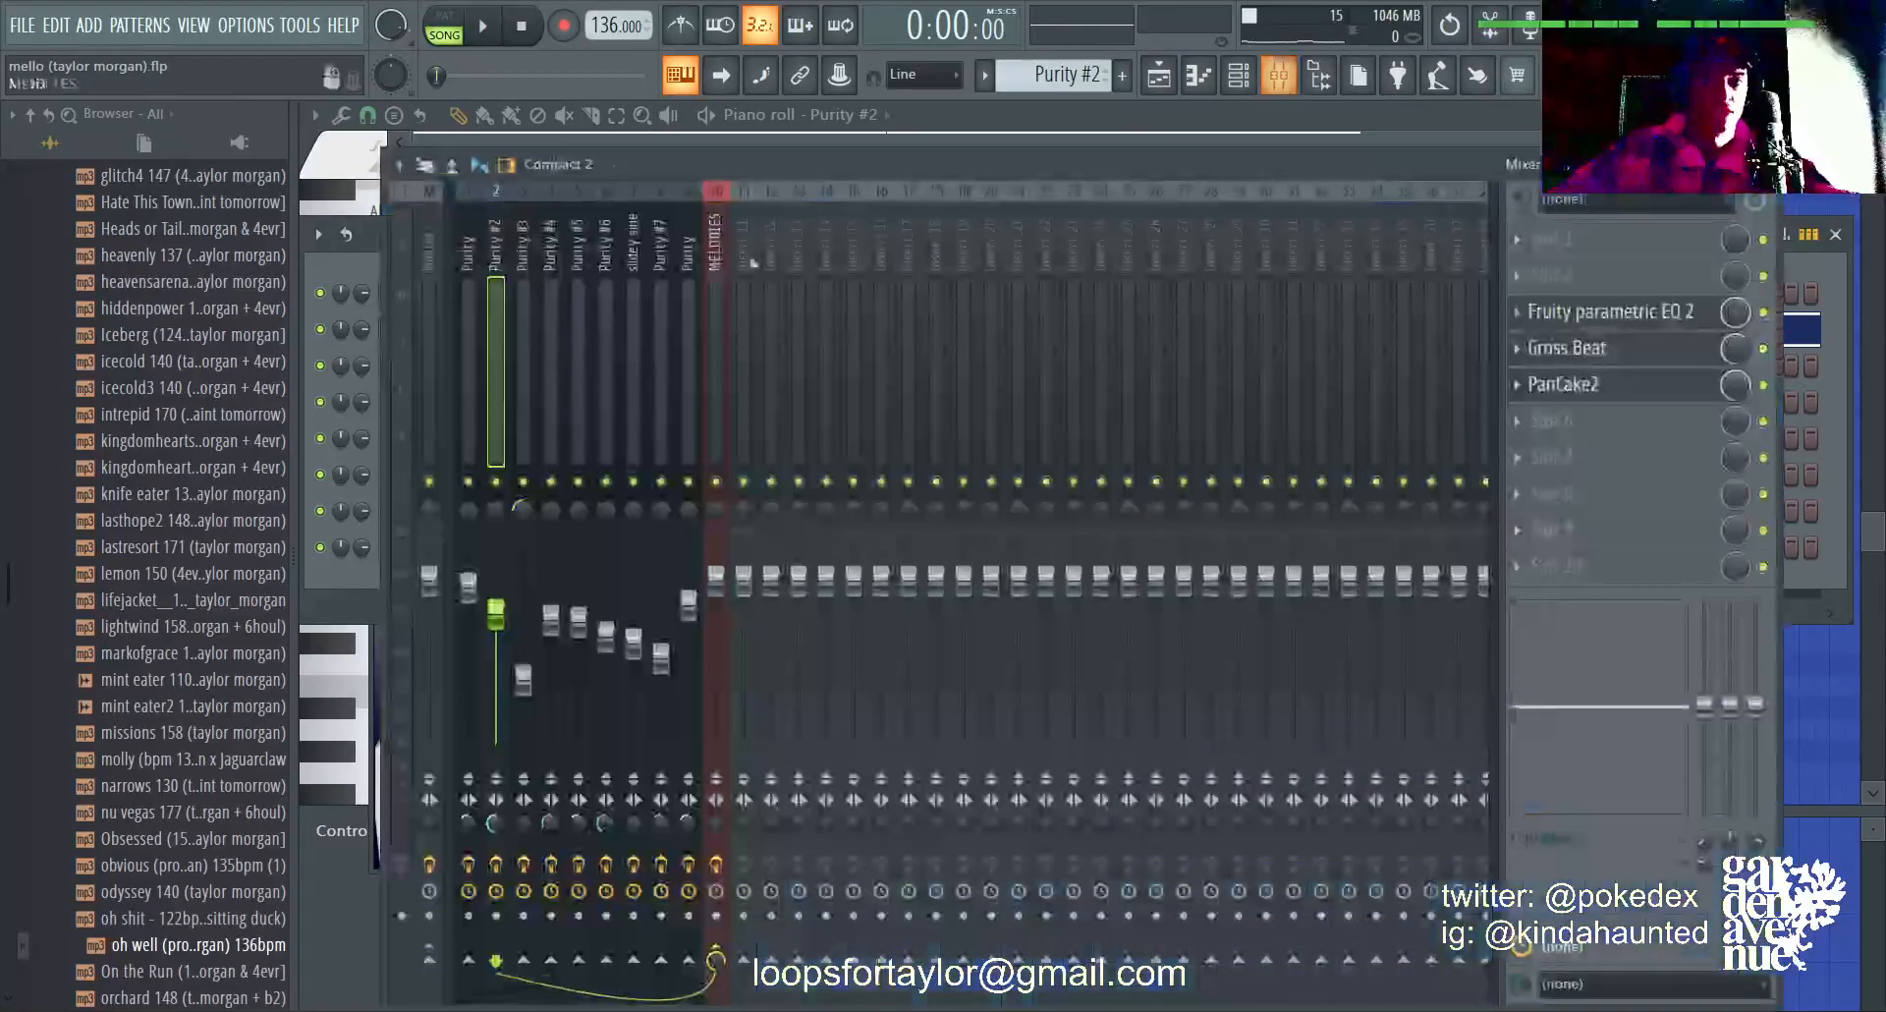
click(1628, 316)
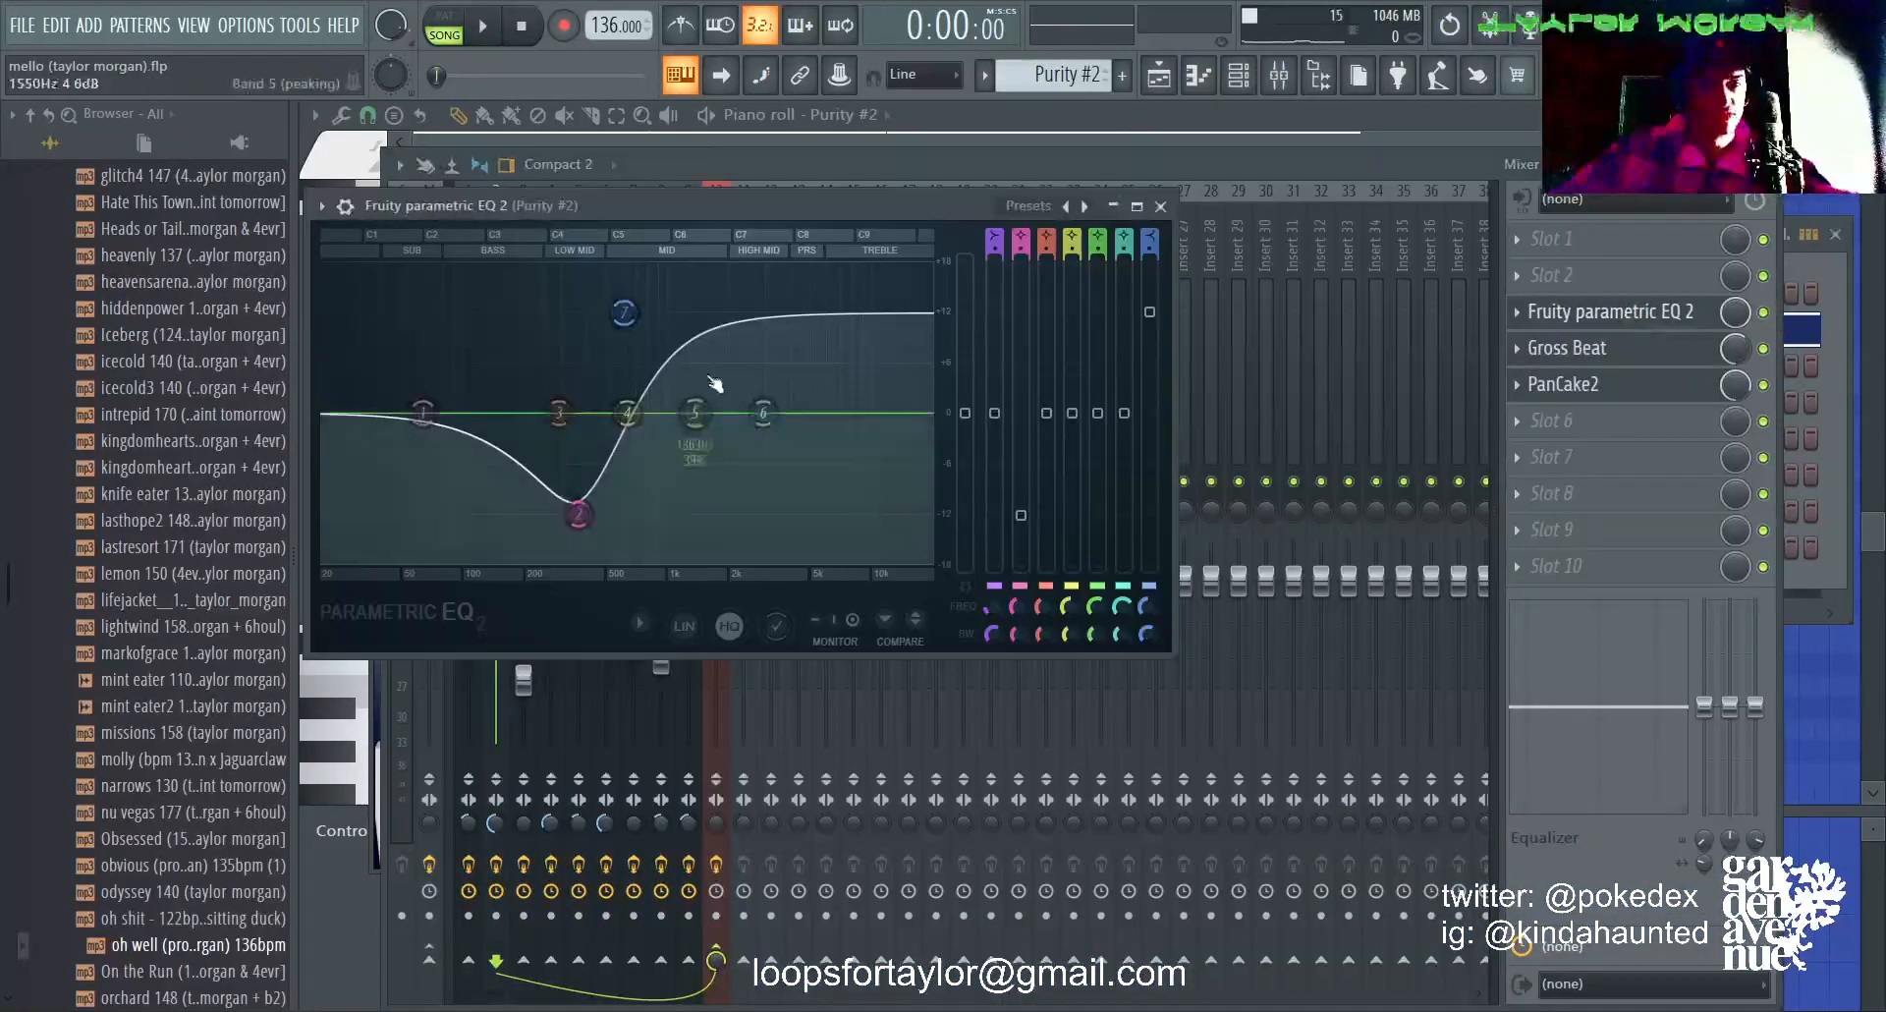
click(1670, 363)
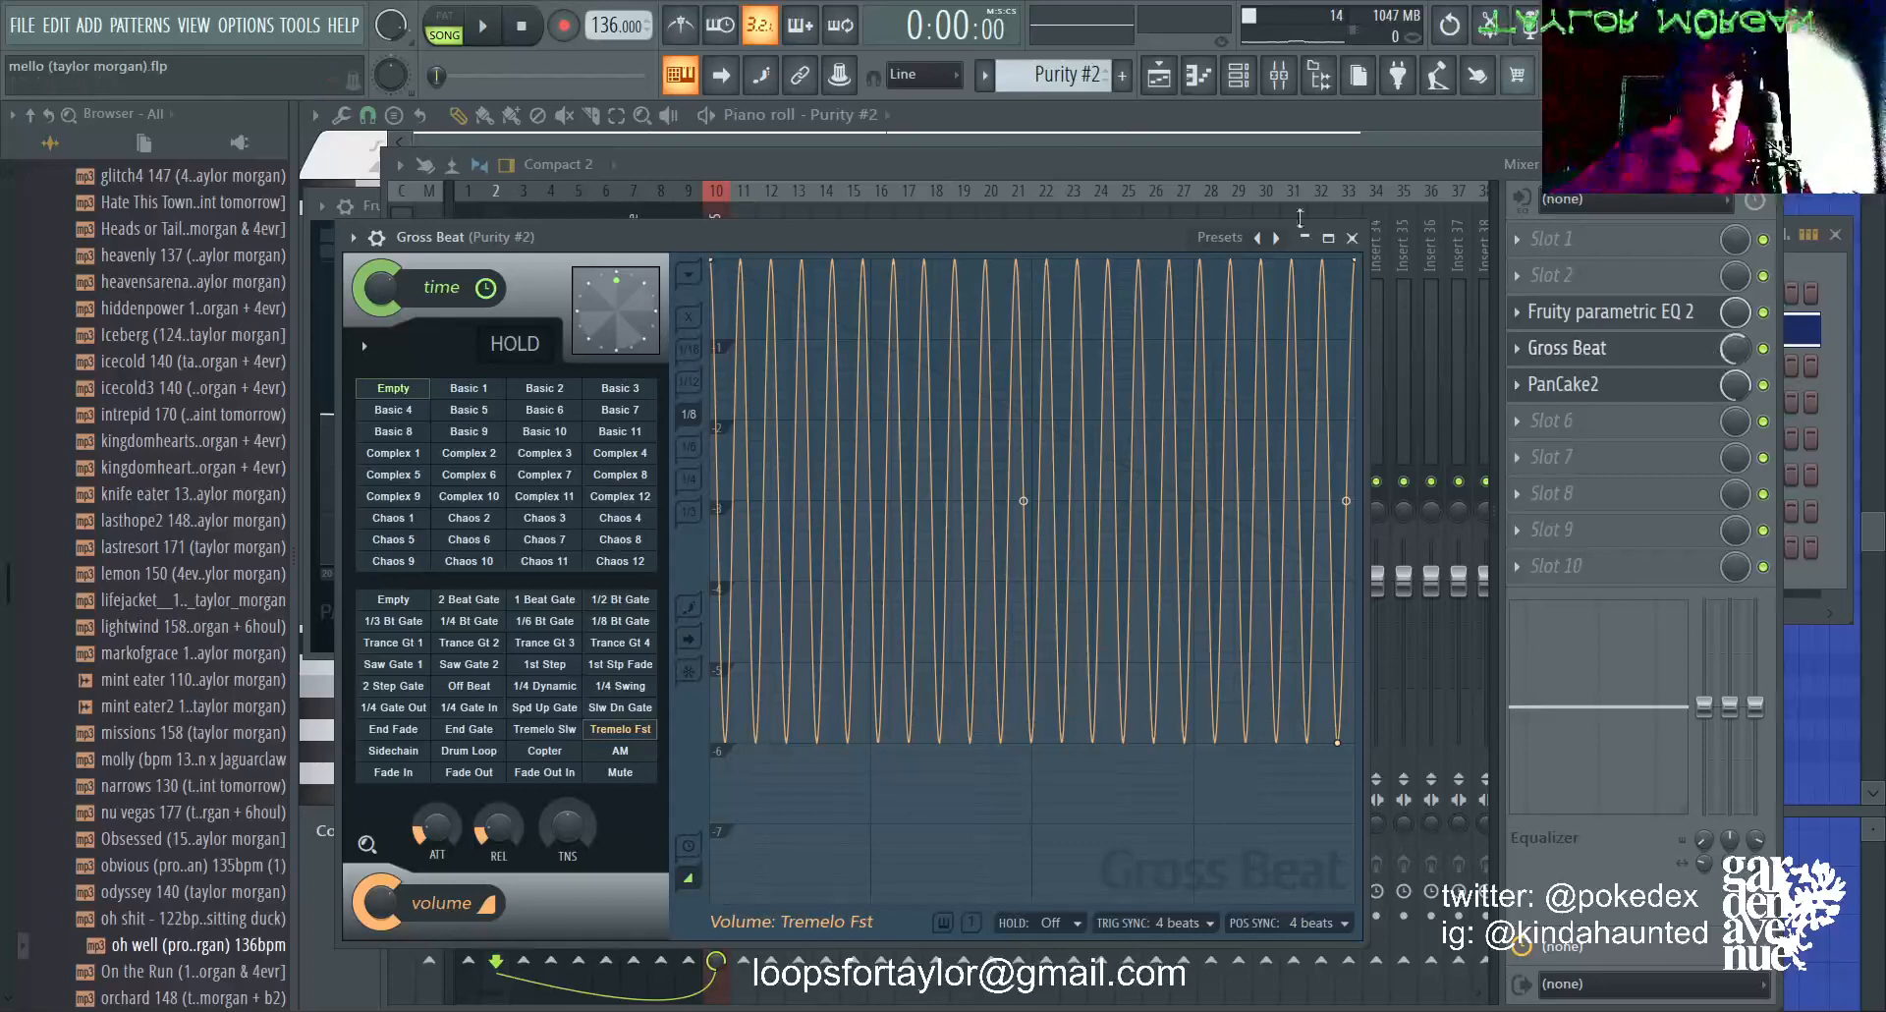
click(1557, 385)
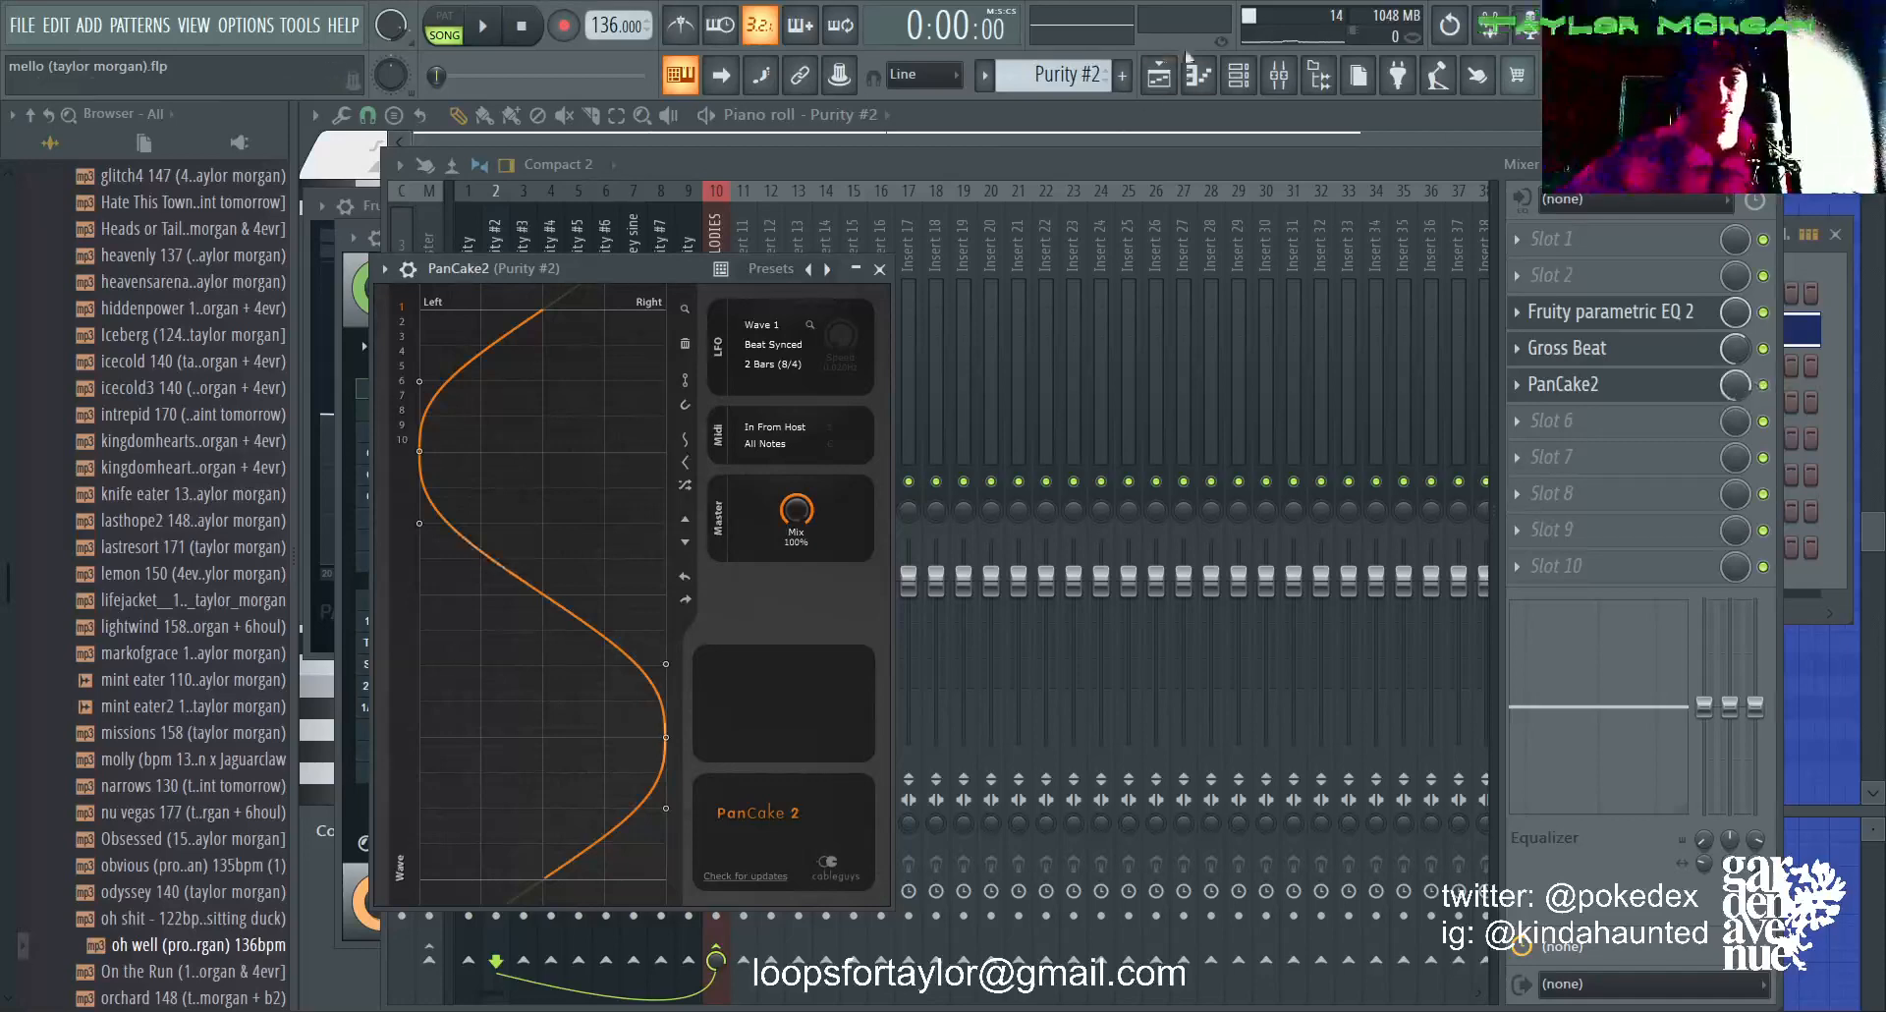
Step: Solo Track 2 in the playlist and play it while following the Purity #2 notes in the piano roll, then stop playback
click(1157, 76)
right_click(611, 306)
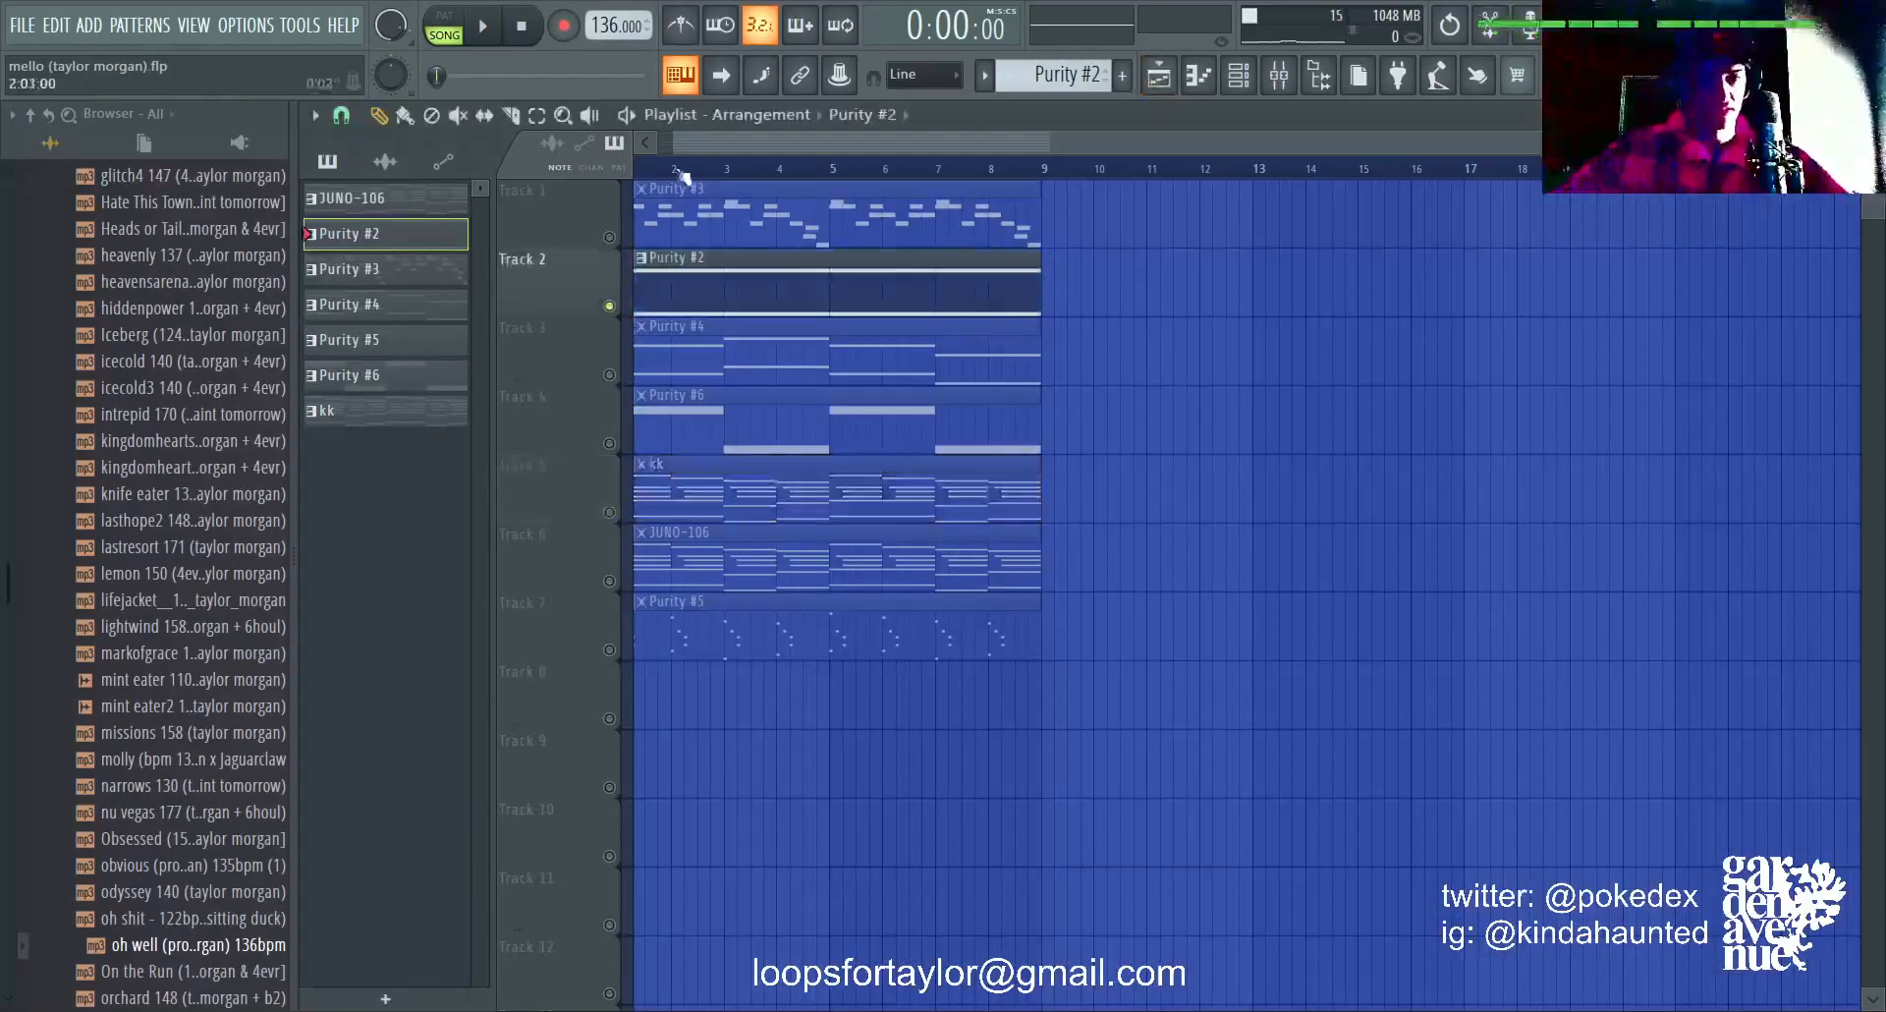
key(space)
double_click(814, 286)
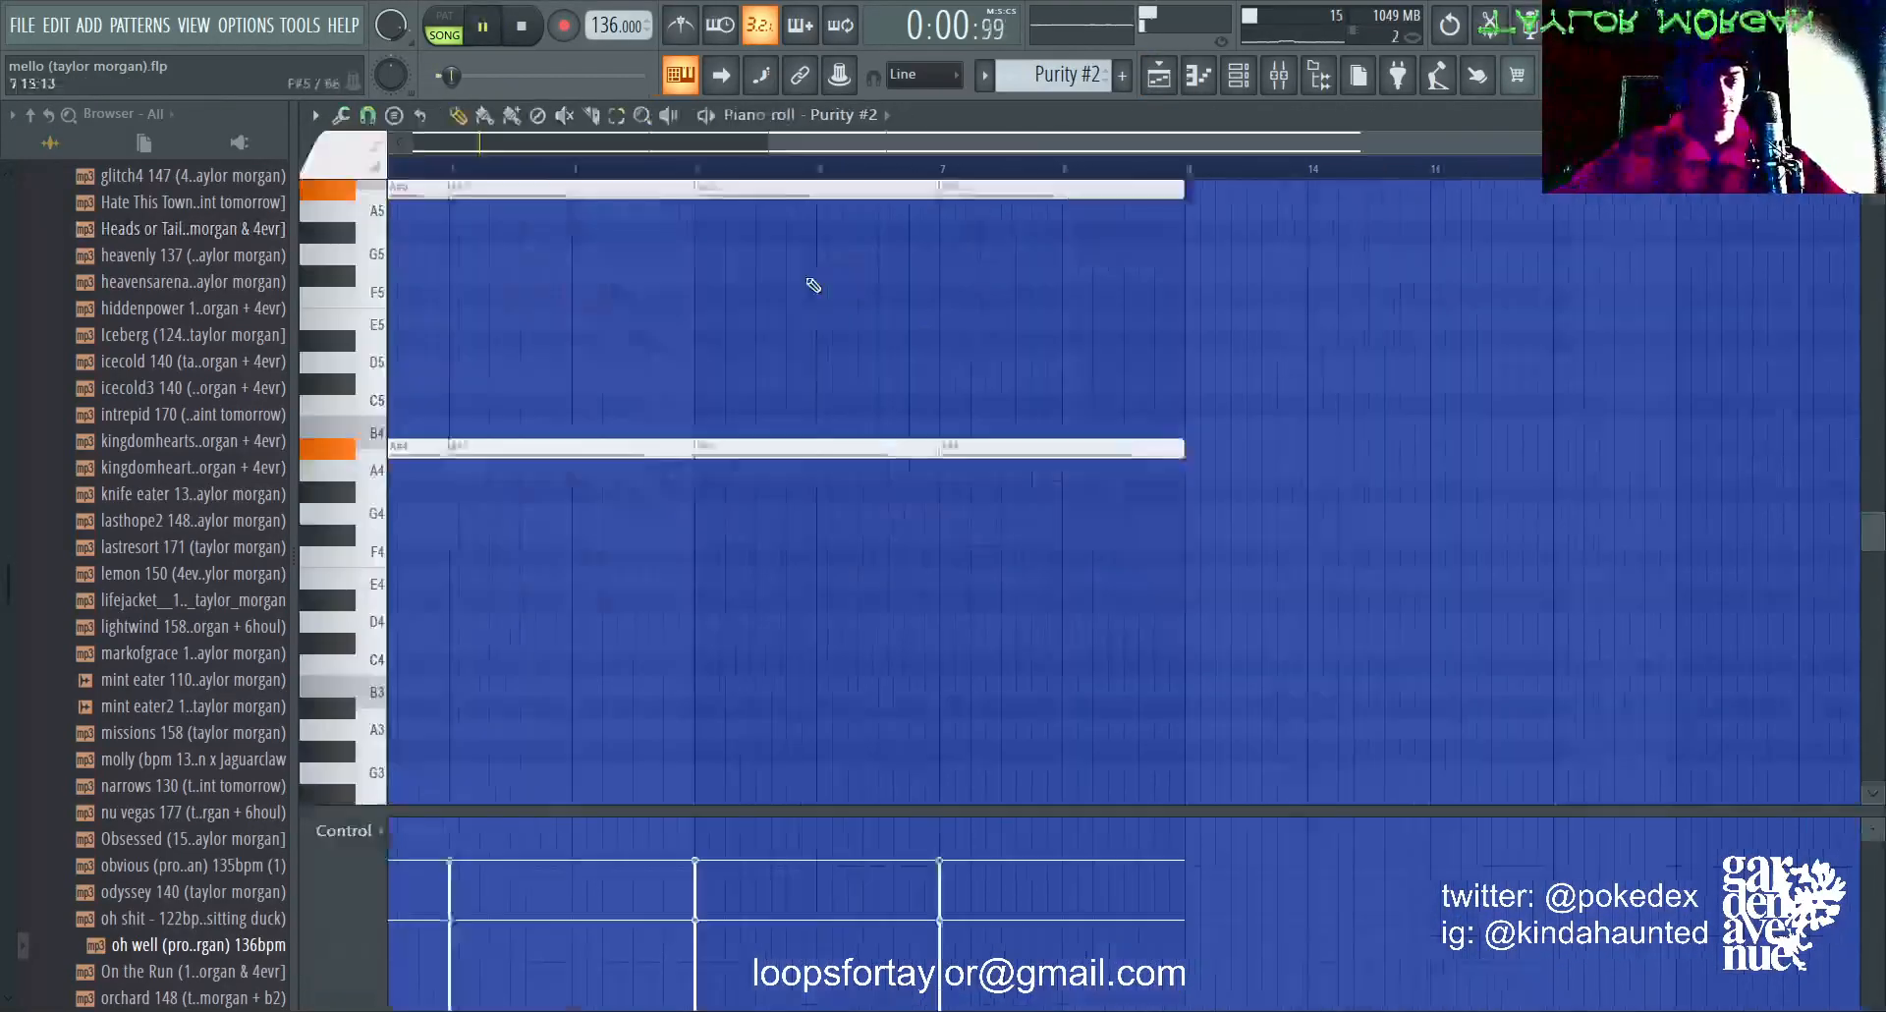
scroll(750, 434, up, 3)
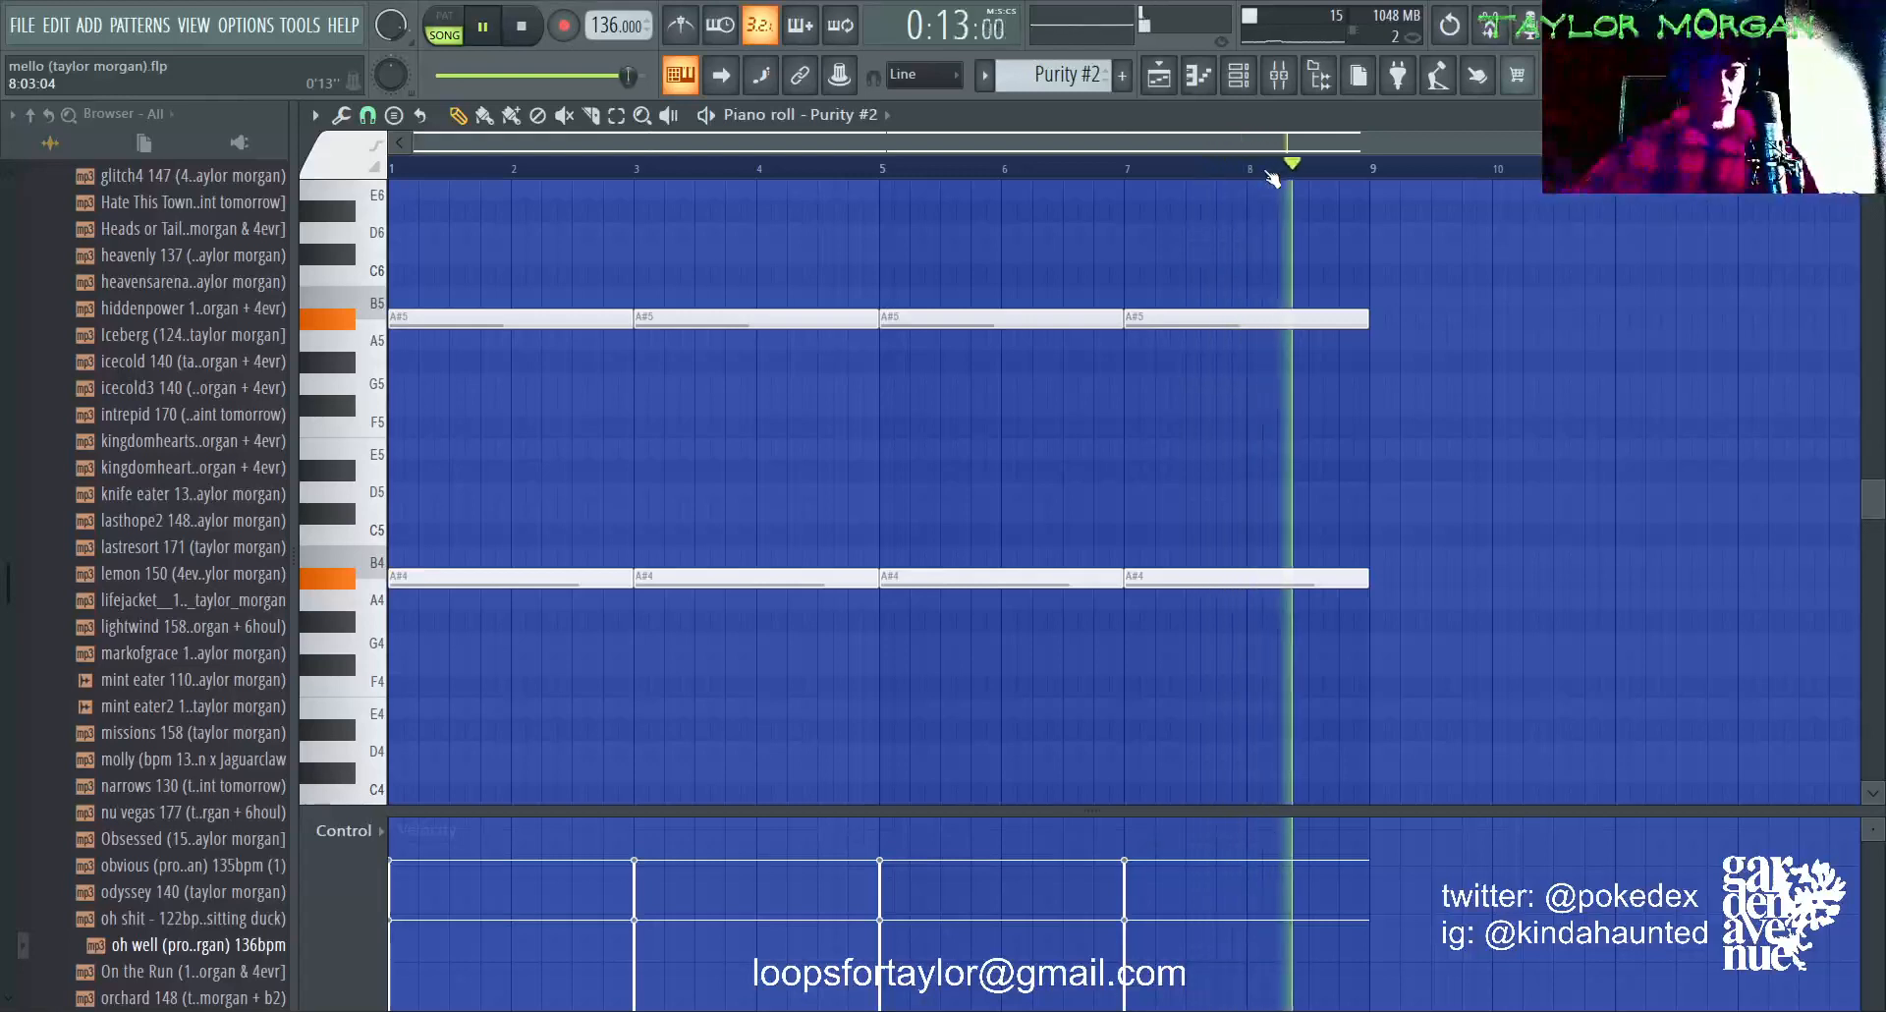
key(space)
Step: Solo Track 4, open its Purity #6 pattern, and examine the synth's Organ preset and the mixer track's Fruity parametric EQ 2
click(1161, 77)
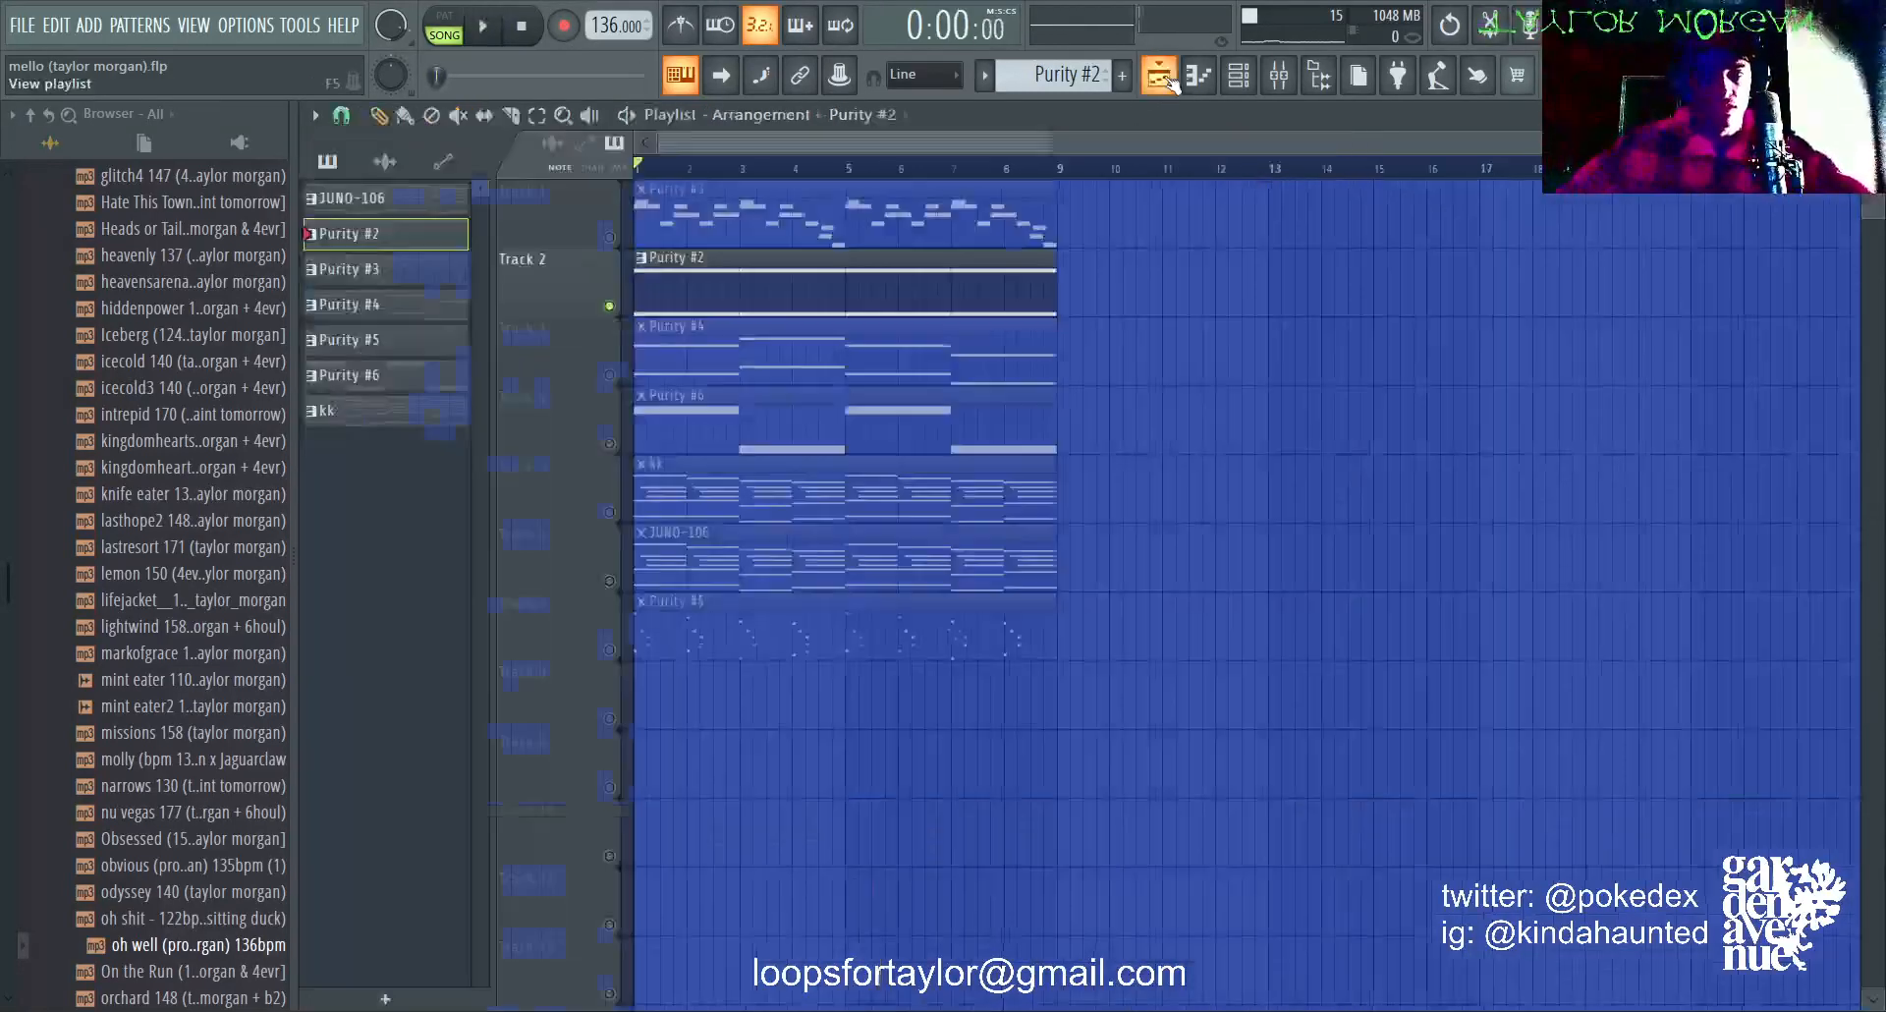
double_click(829, 413)
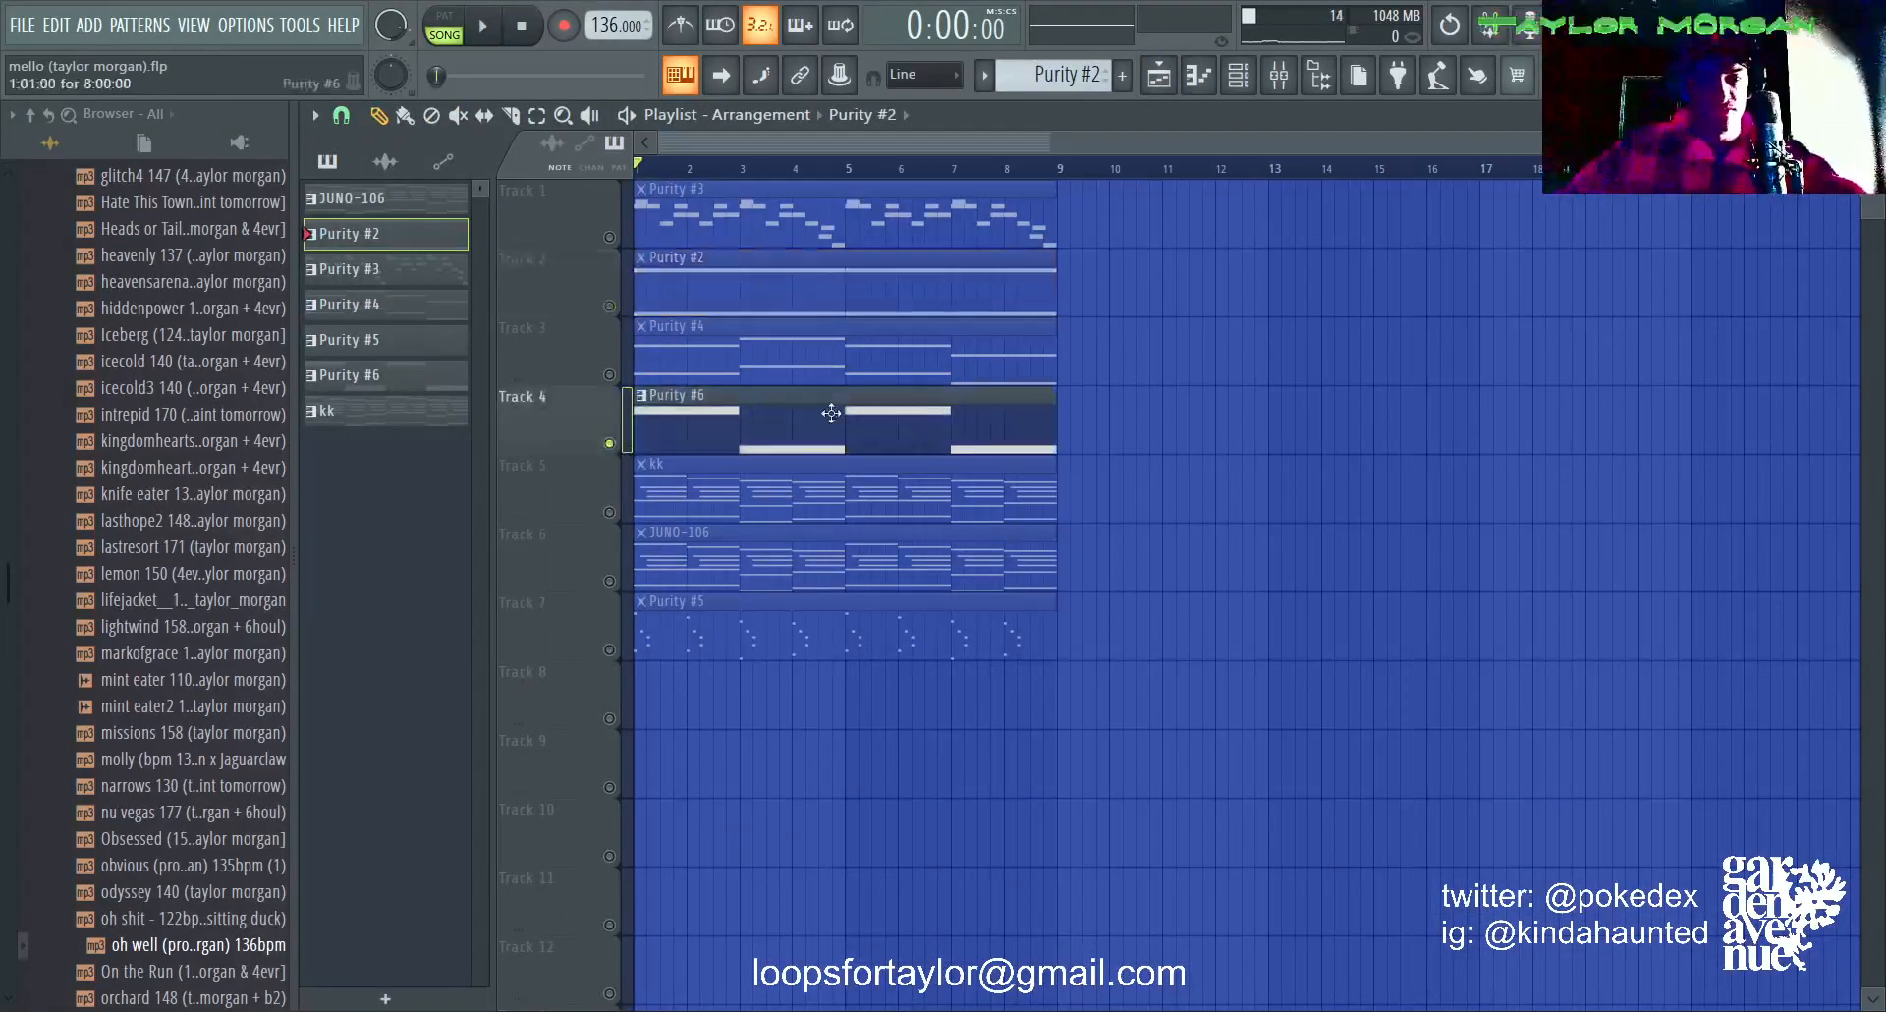
click(1237, 76)
click(525, 479)
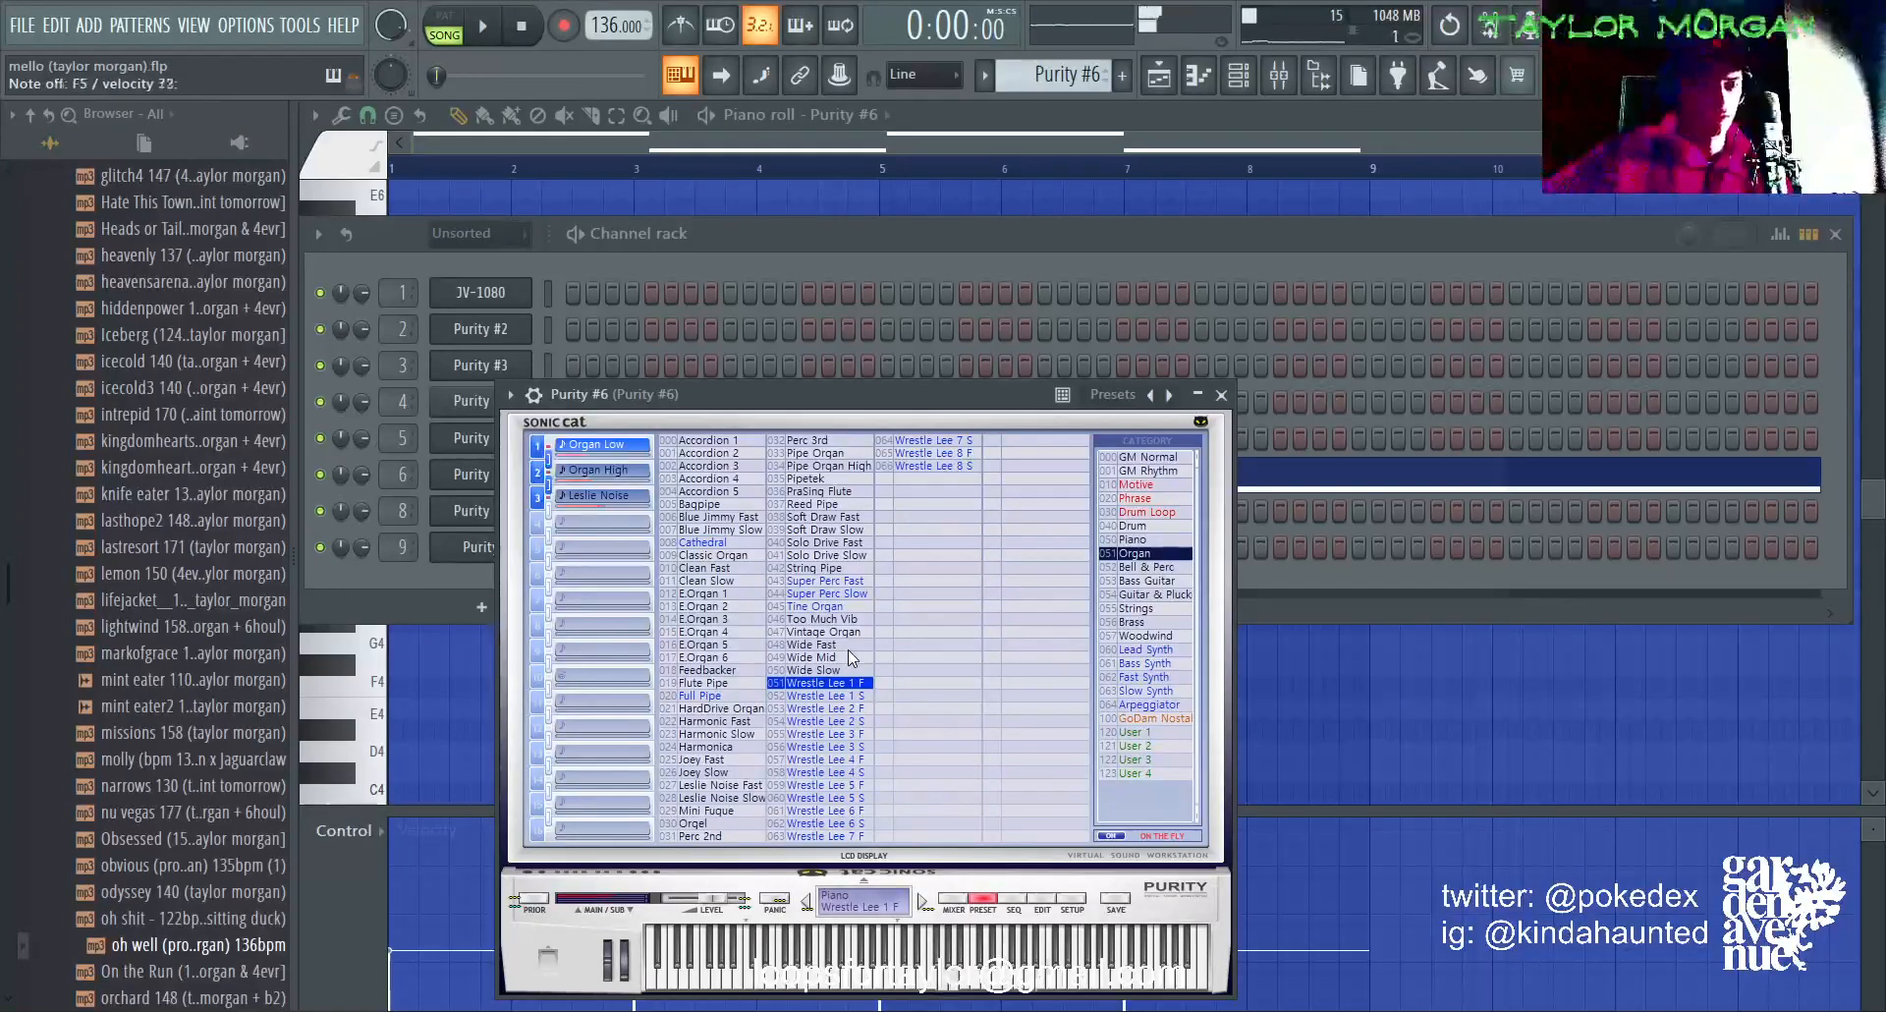
click(1285, 69)
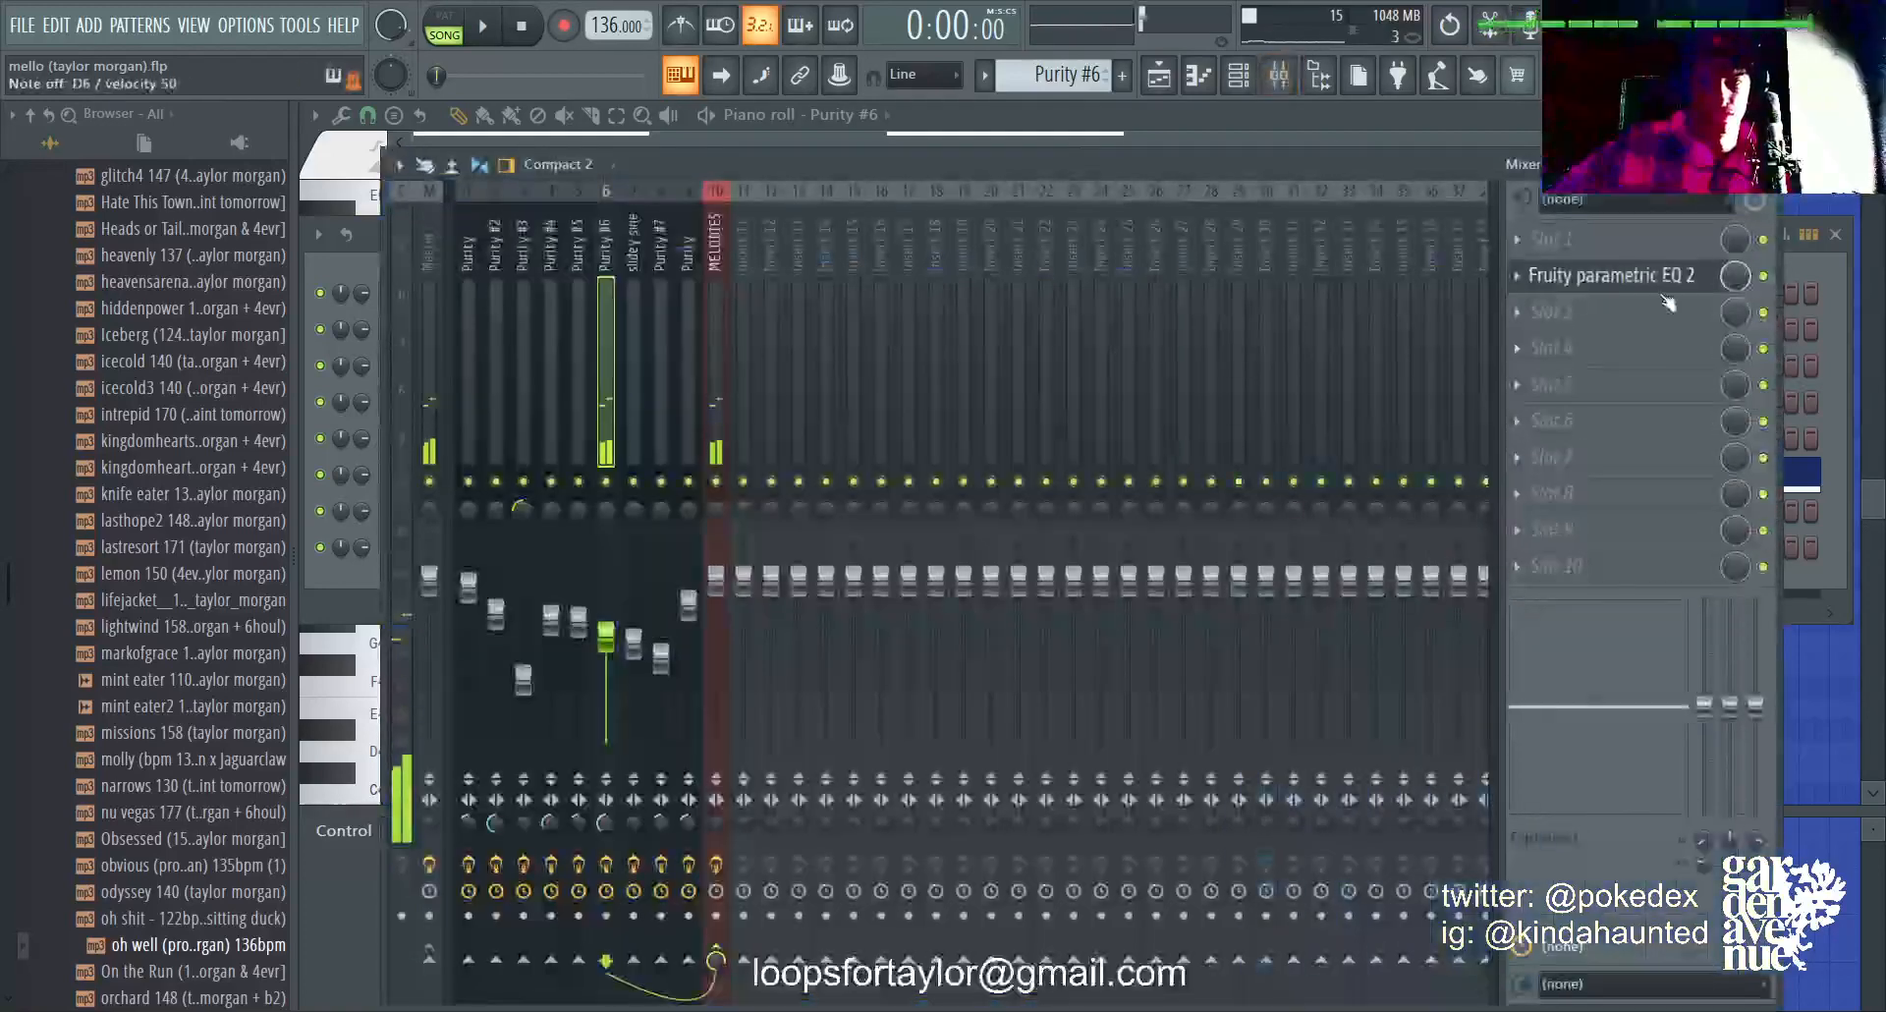
click(1660, 279)
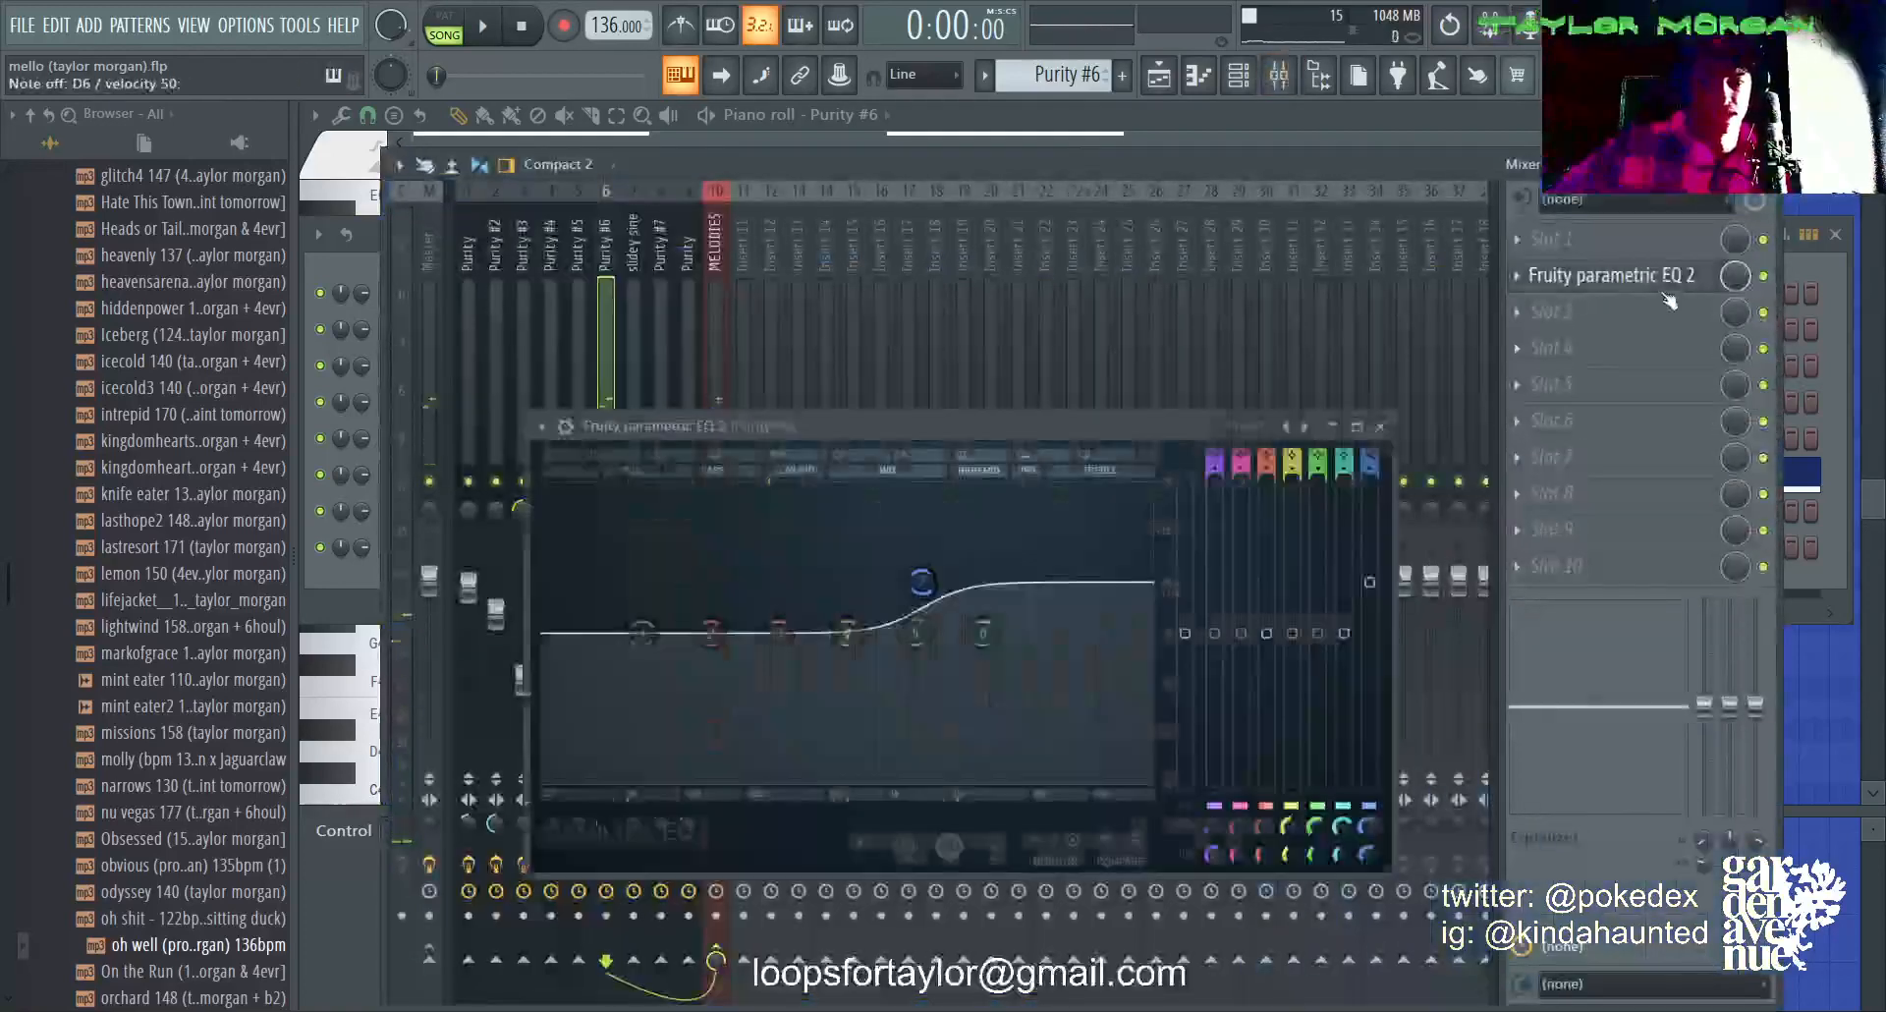
Step: Play the soloed Purity #6 pattern from the playlist, follow its notes in the piano roll, and return to the playlist with playback stopped
click(1158, 79)
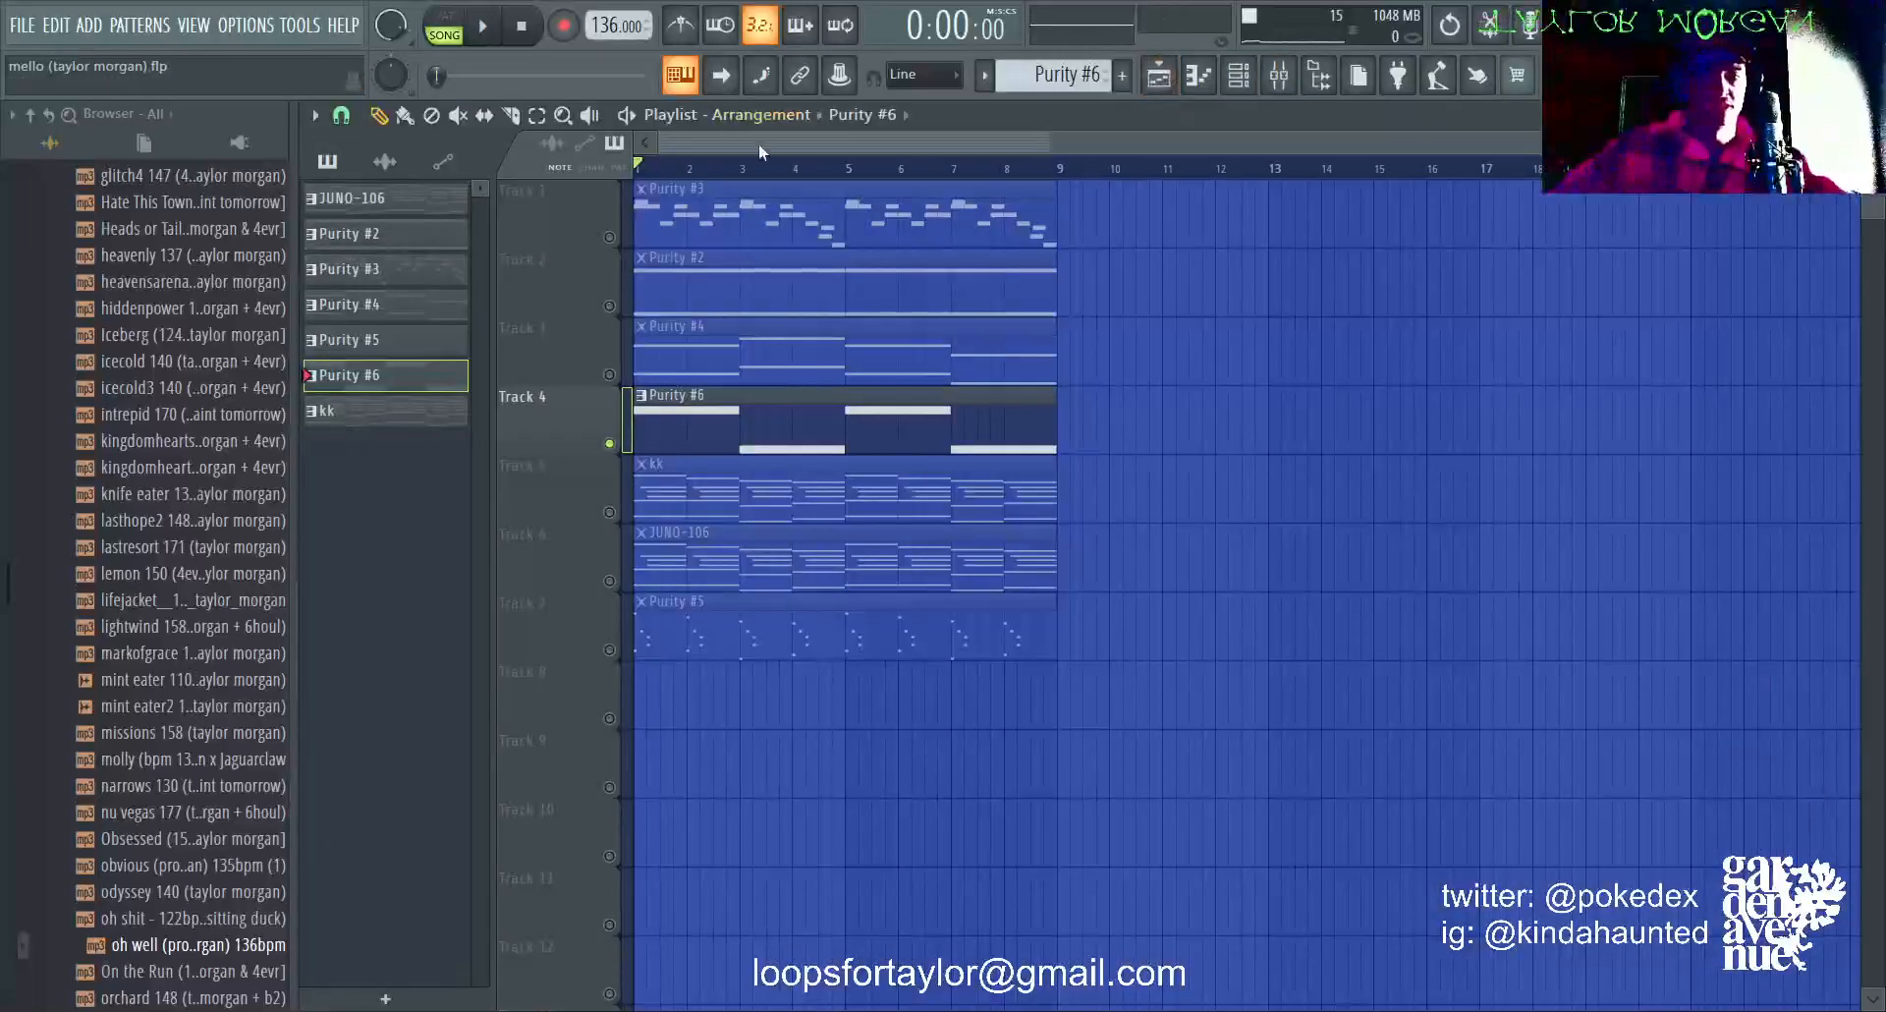
key(space)
double_click(795, 416)
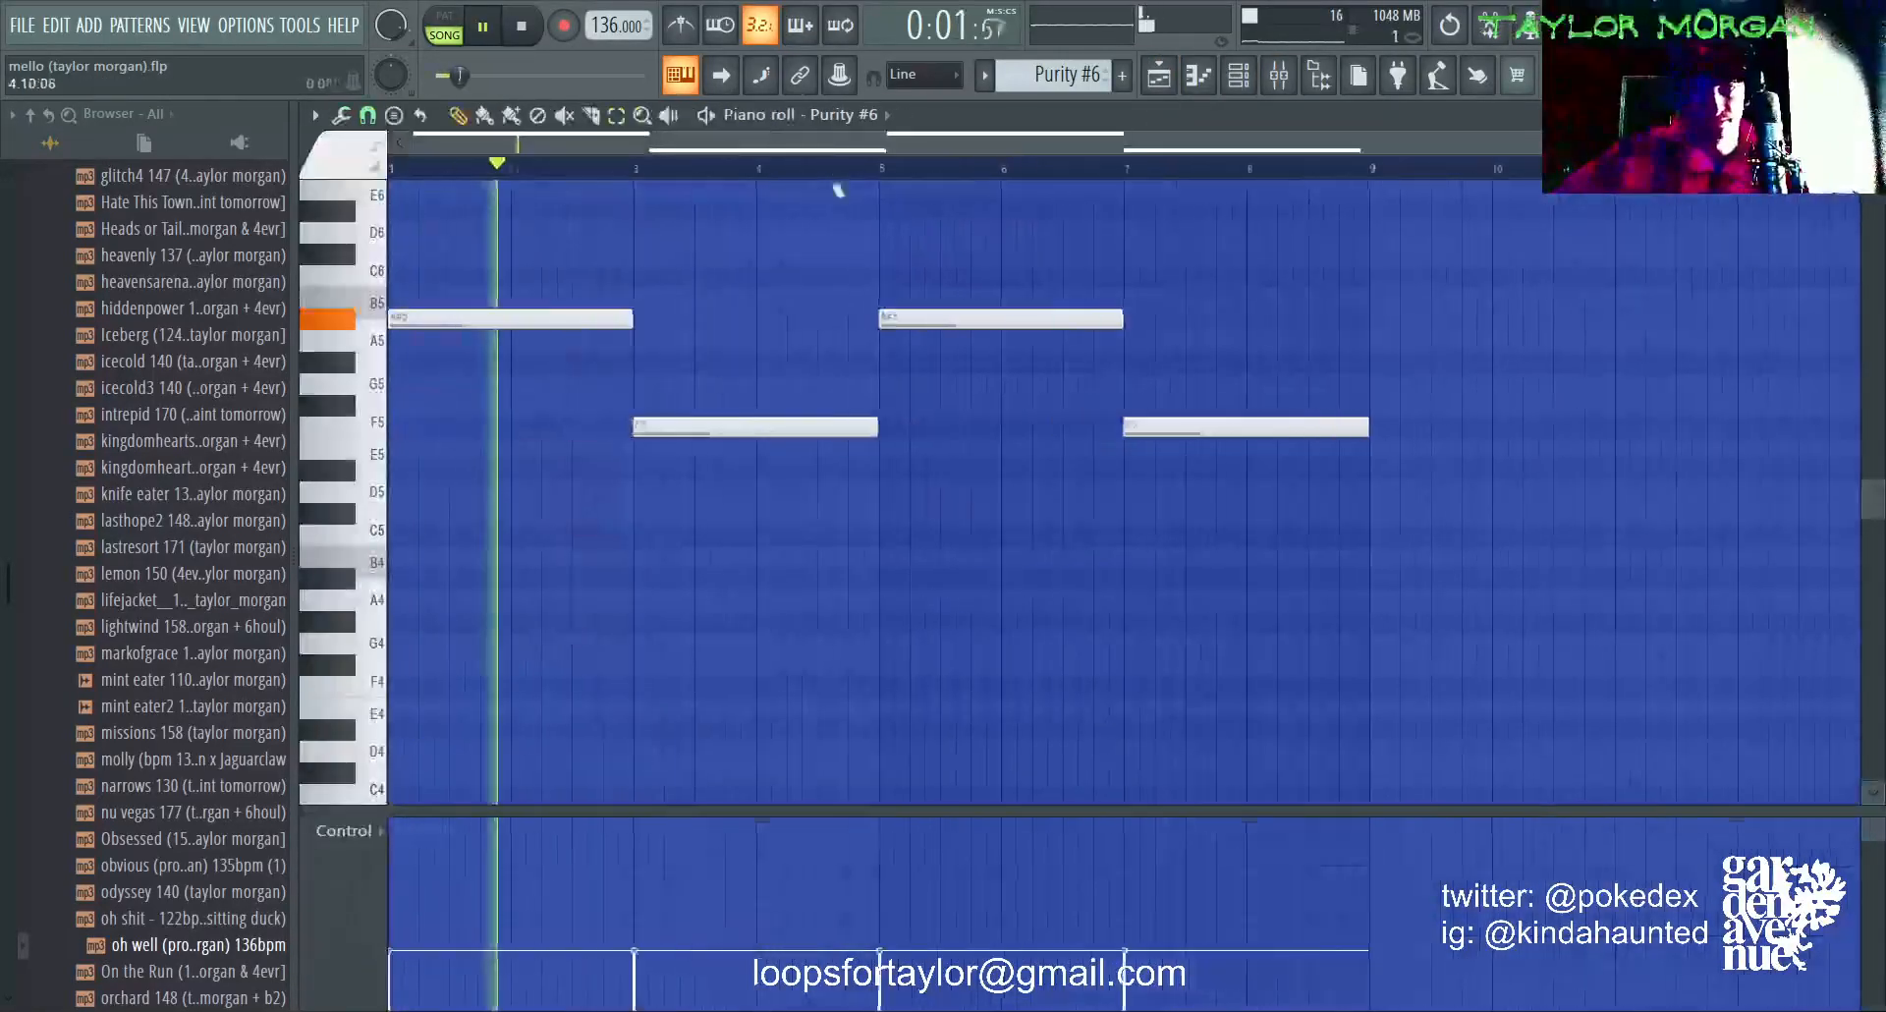
scroll(762, 652, up, 4)
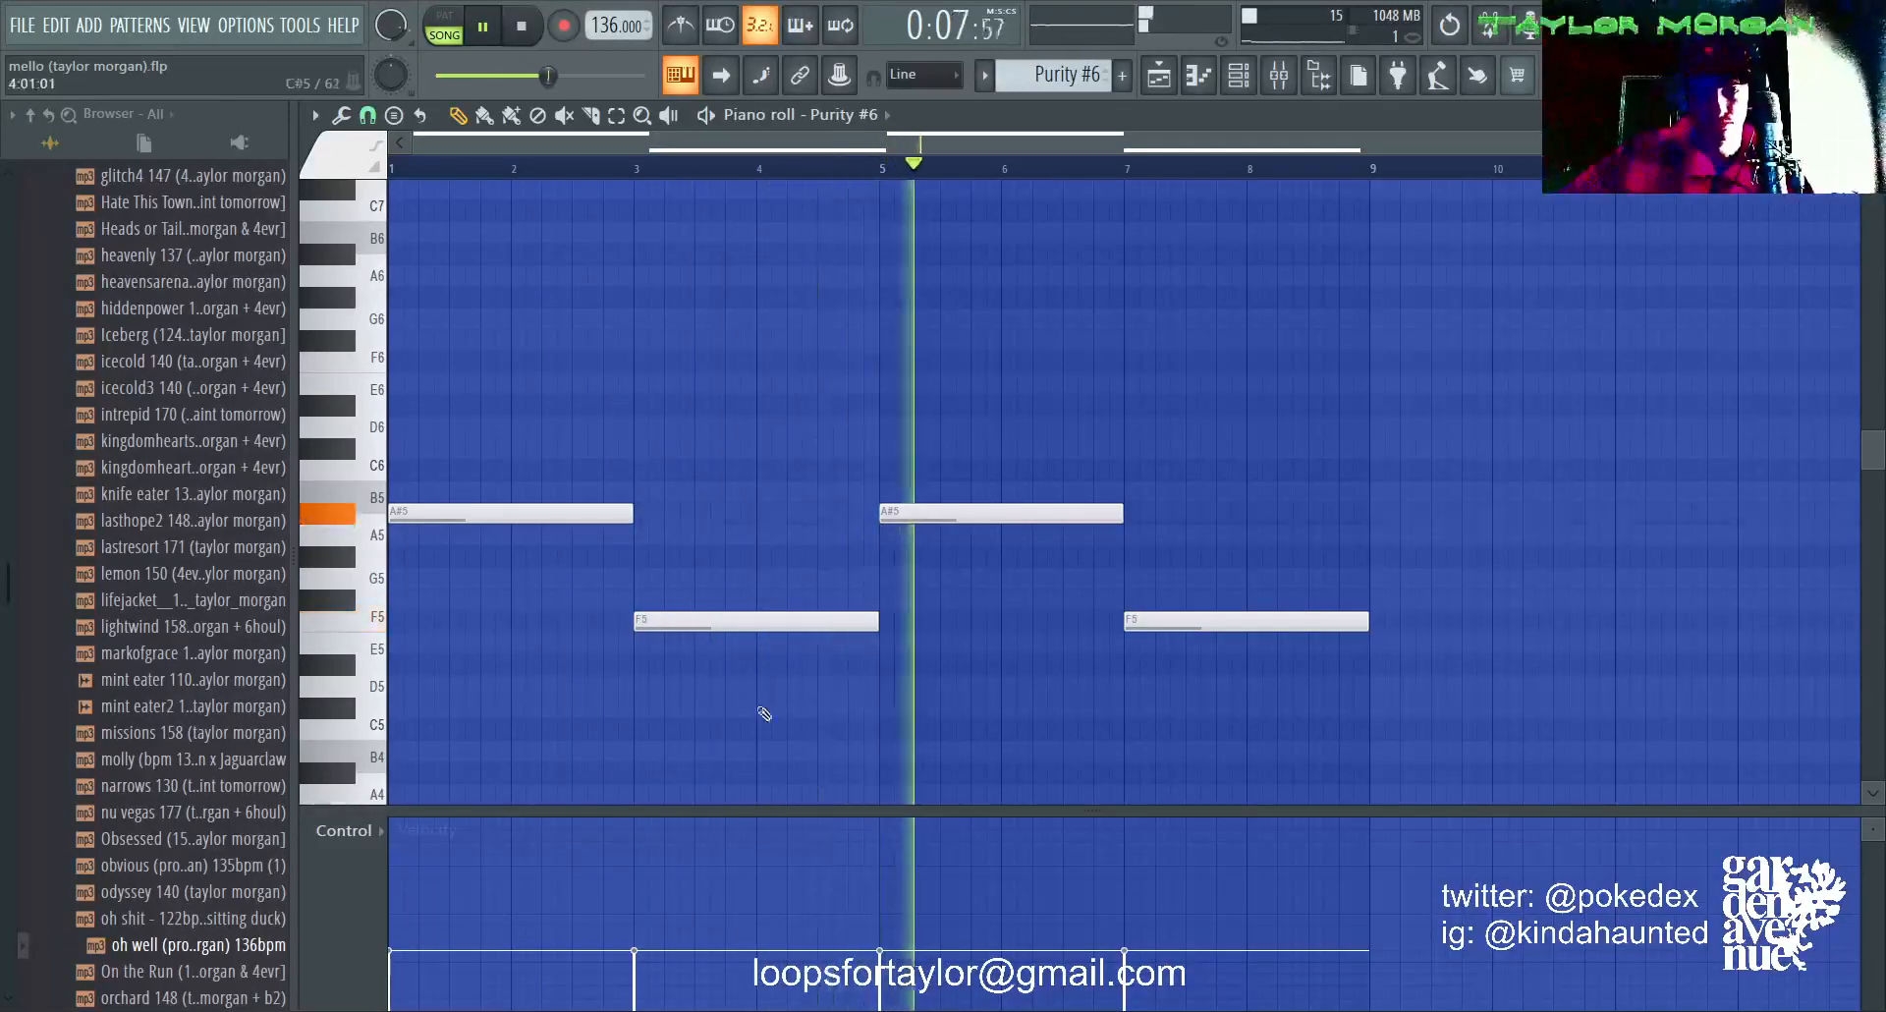
click(1159, 75)
key(space)
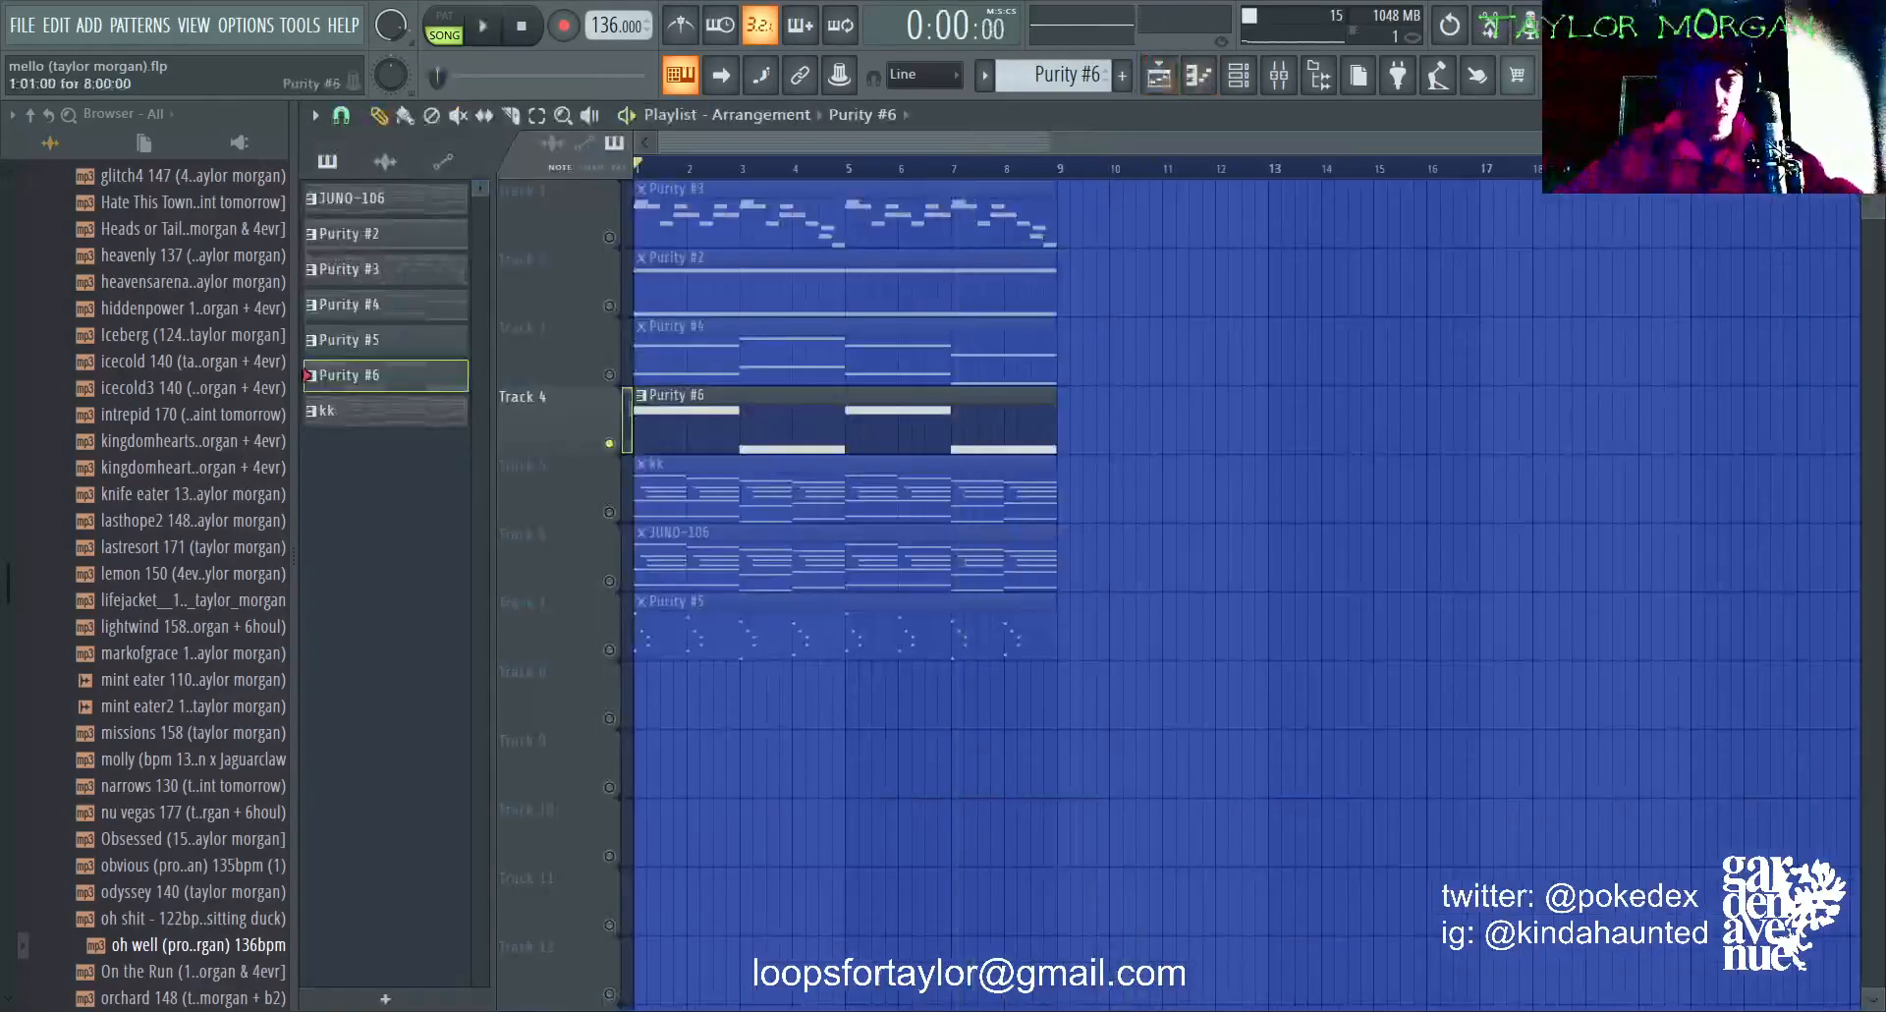
Step: Solo Track 3, open its Purity #4 pattern in the piano roll, and examine its synth's selected Strings preset
right_click(609, 375)
click(929, 310)
double_click(934, 337)
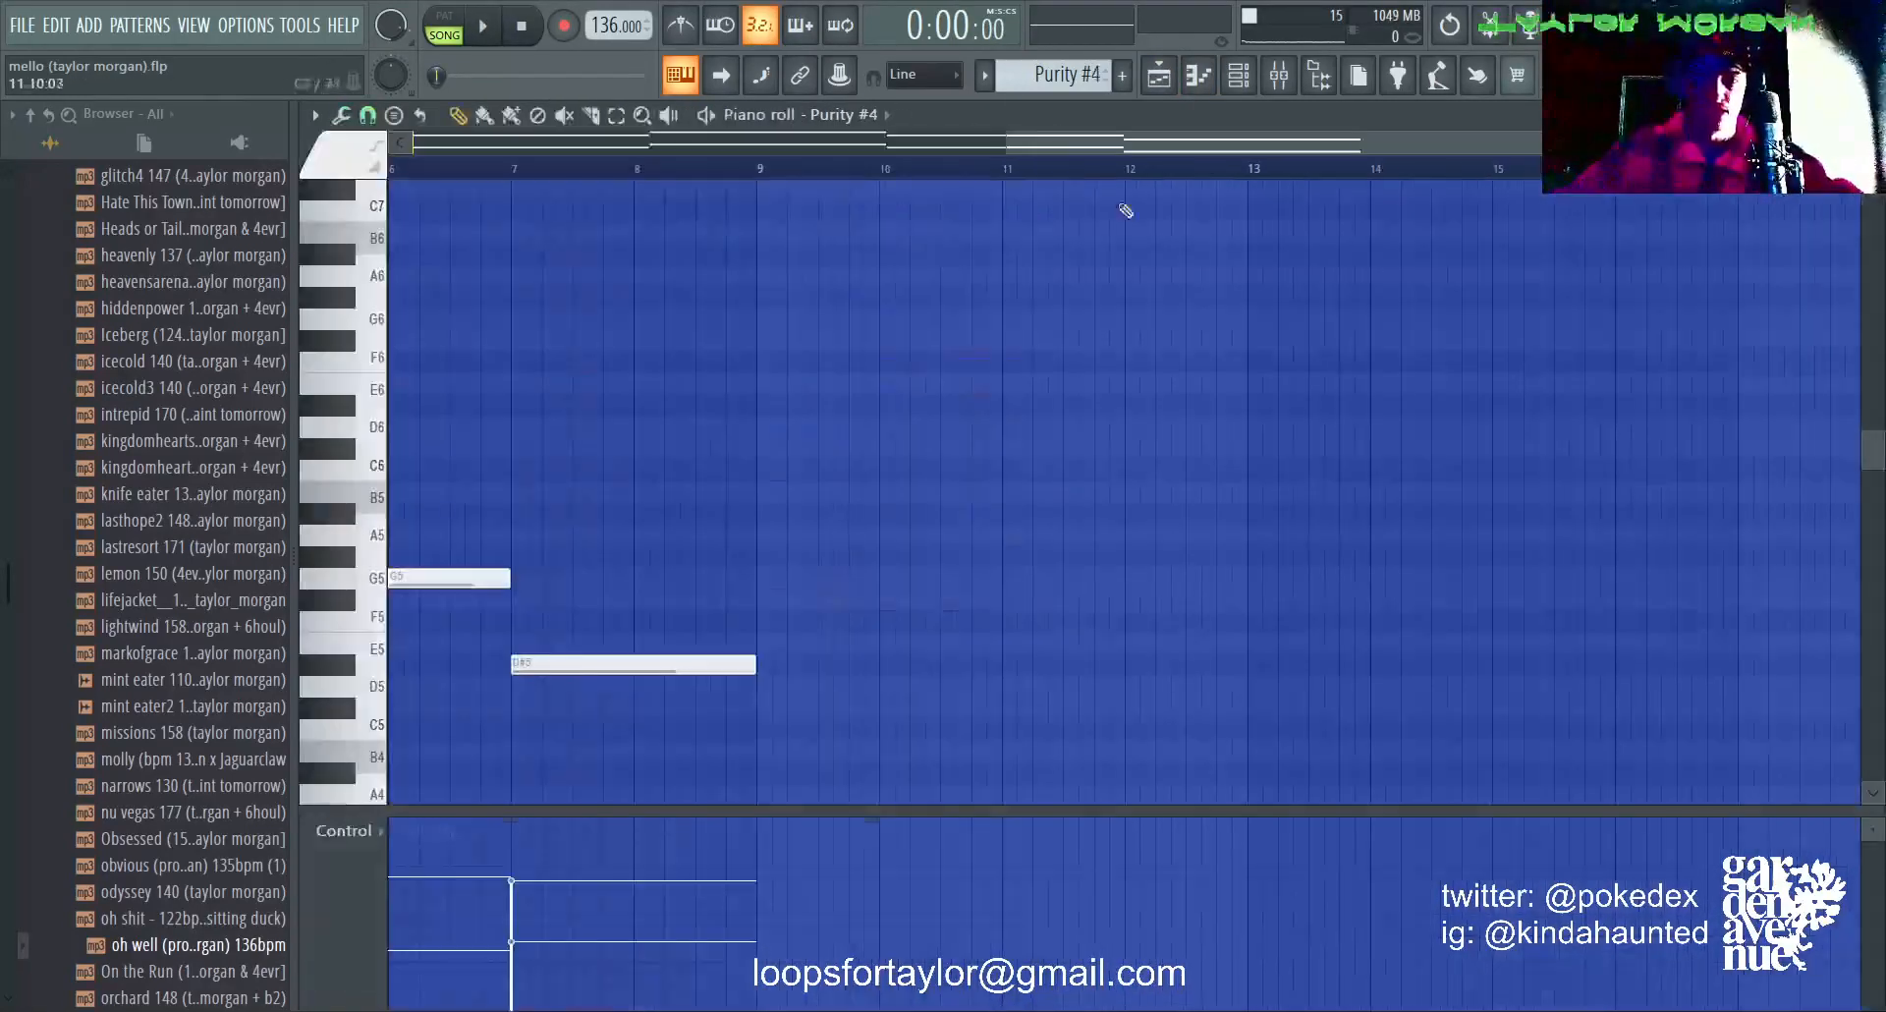
click(1239, 75)
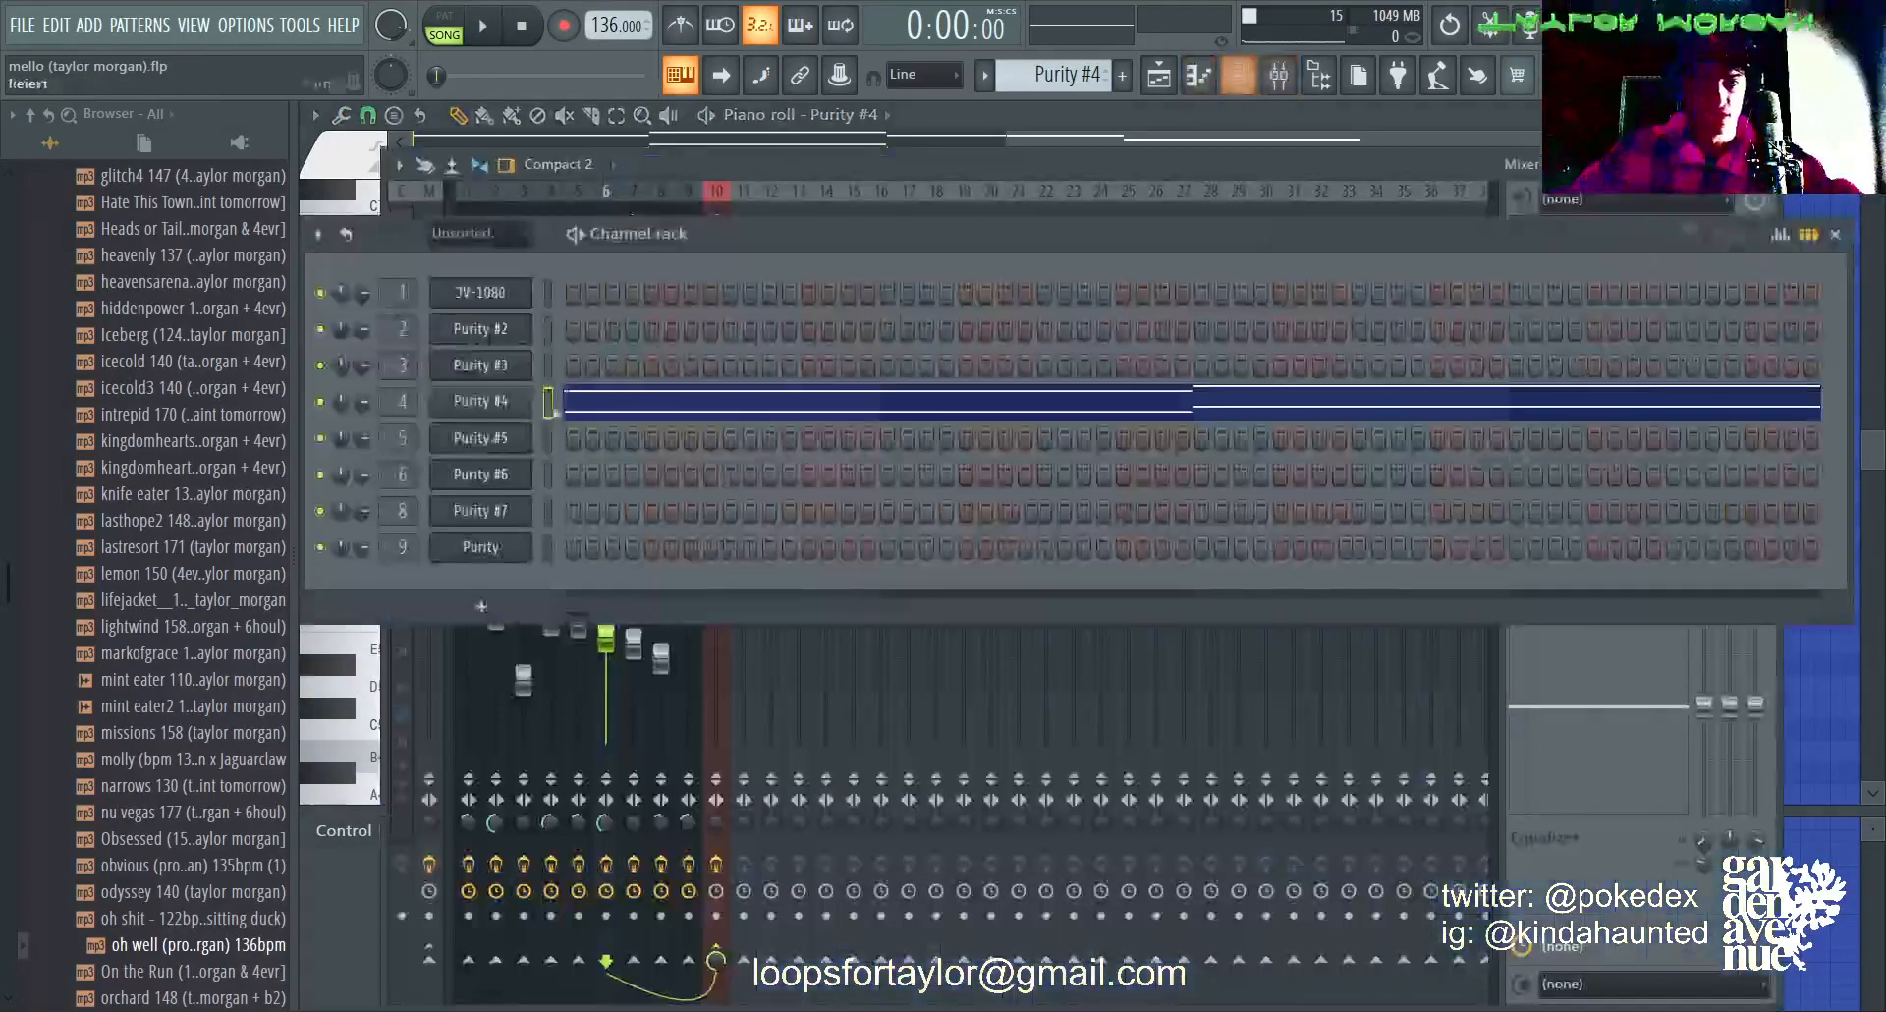
click(488, 401)
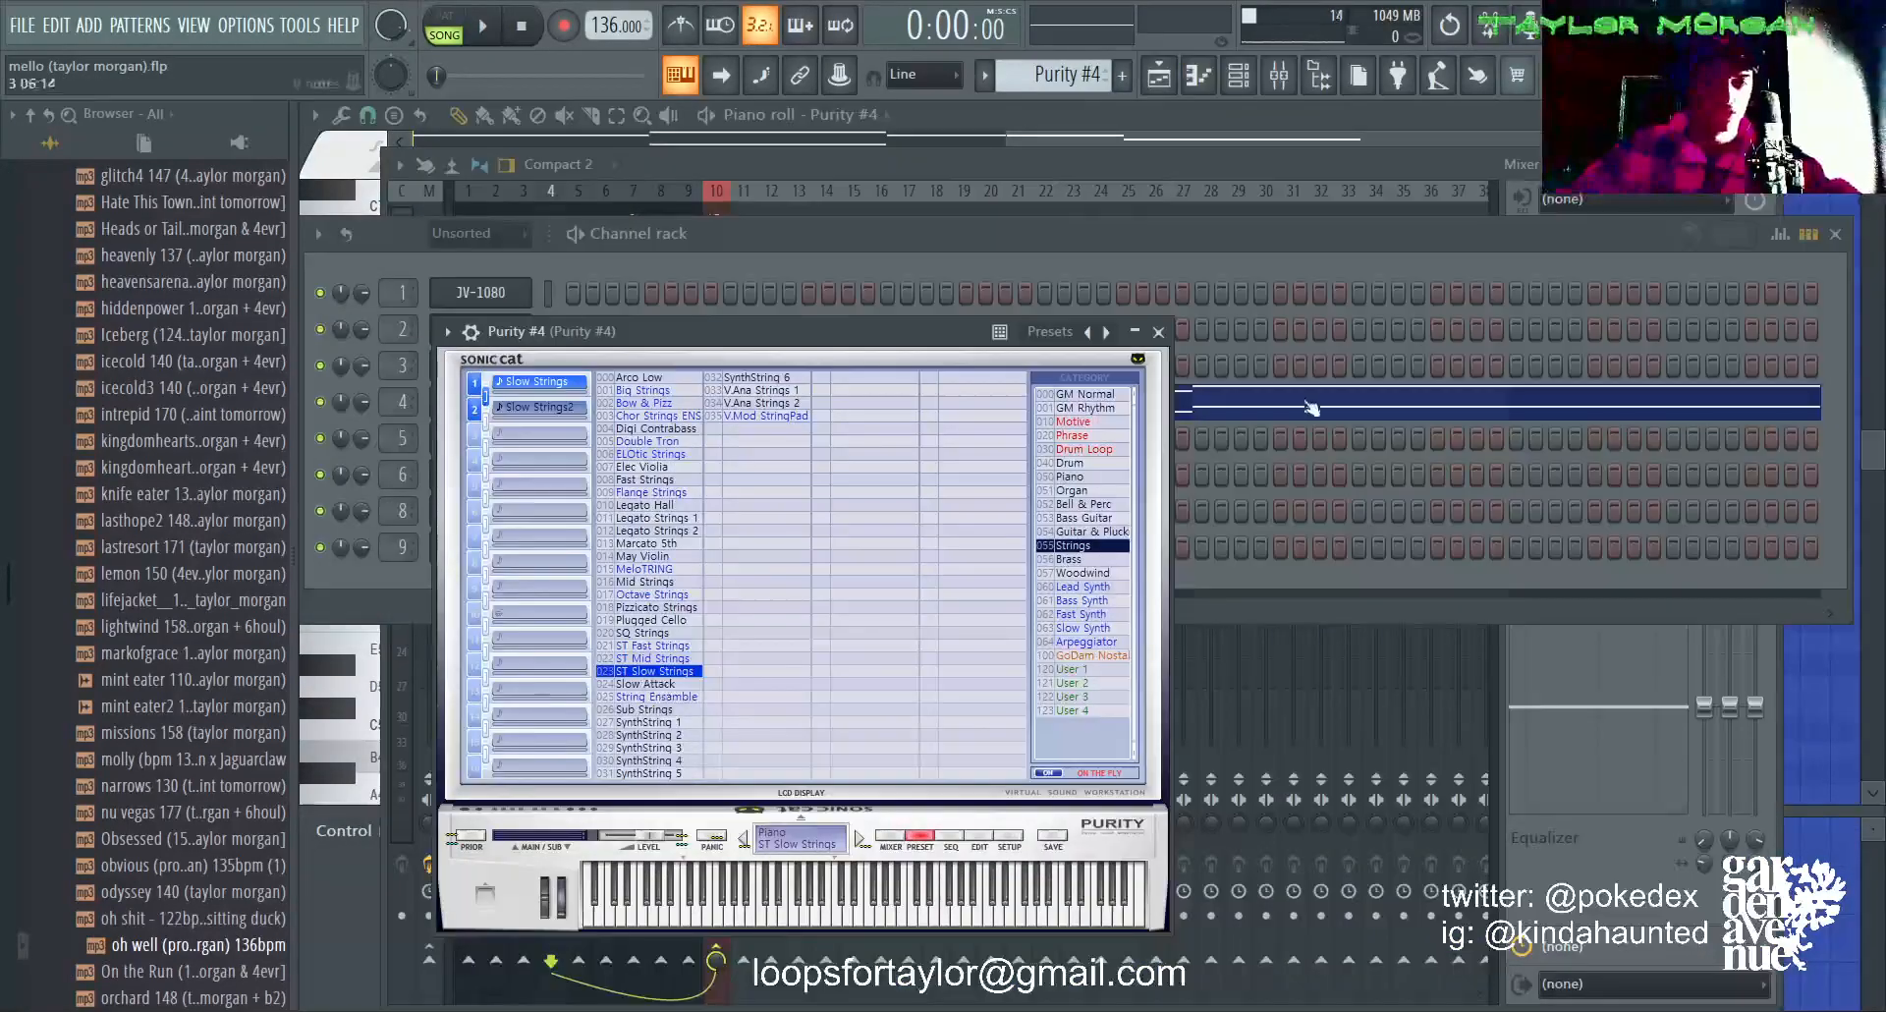
Step: Select the Purity #4 mixer track and examine its Fruity parametric EQ 2 curve
click(1320, 191)
click(551, 256)
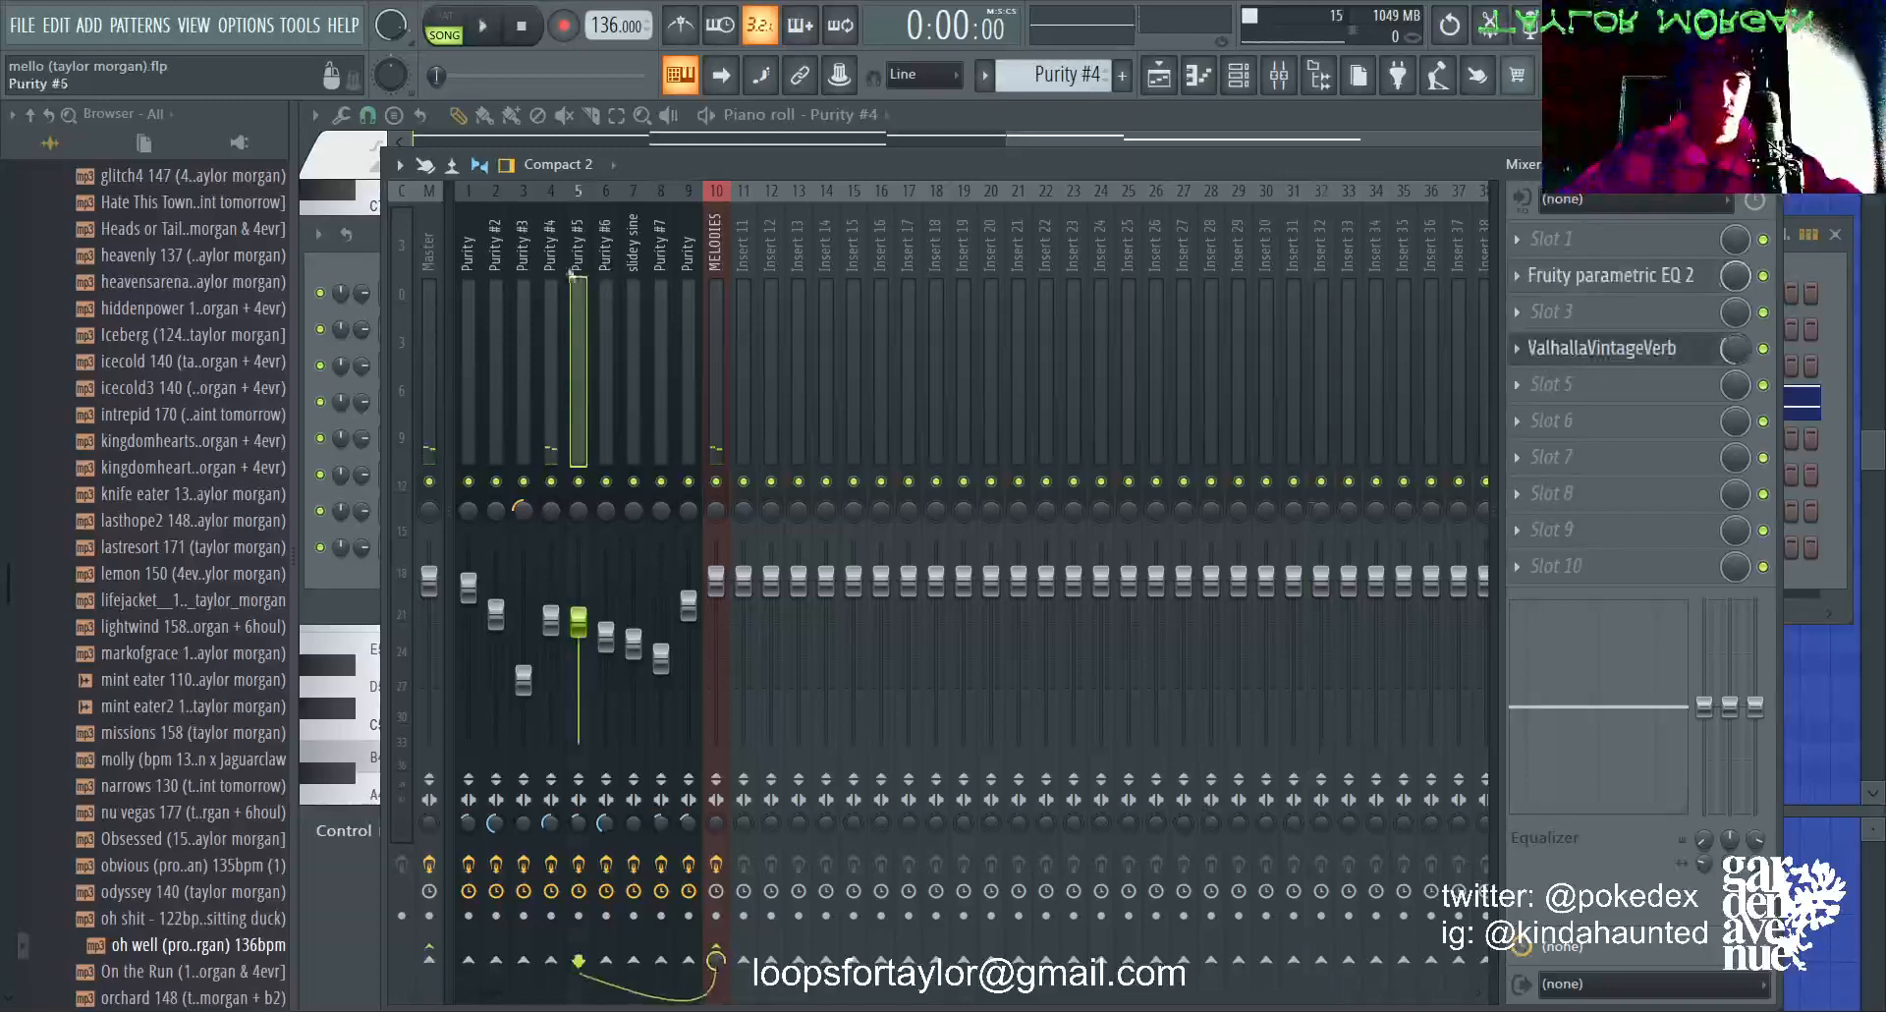
click(1611, 275)
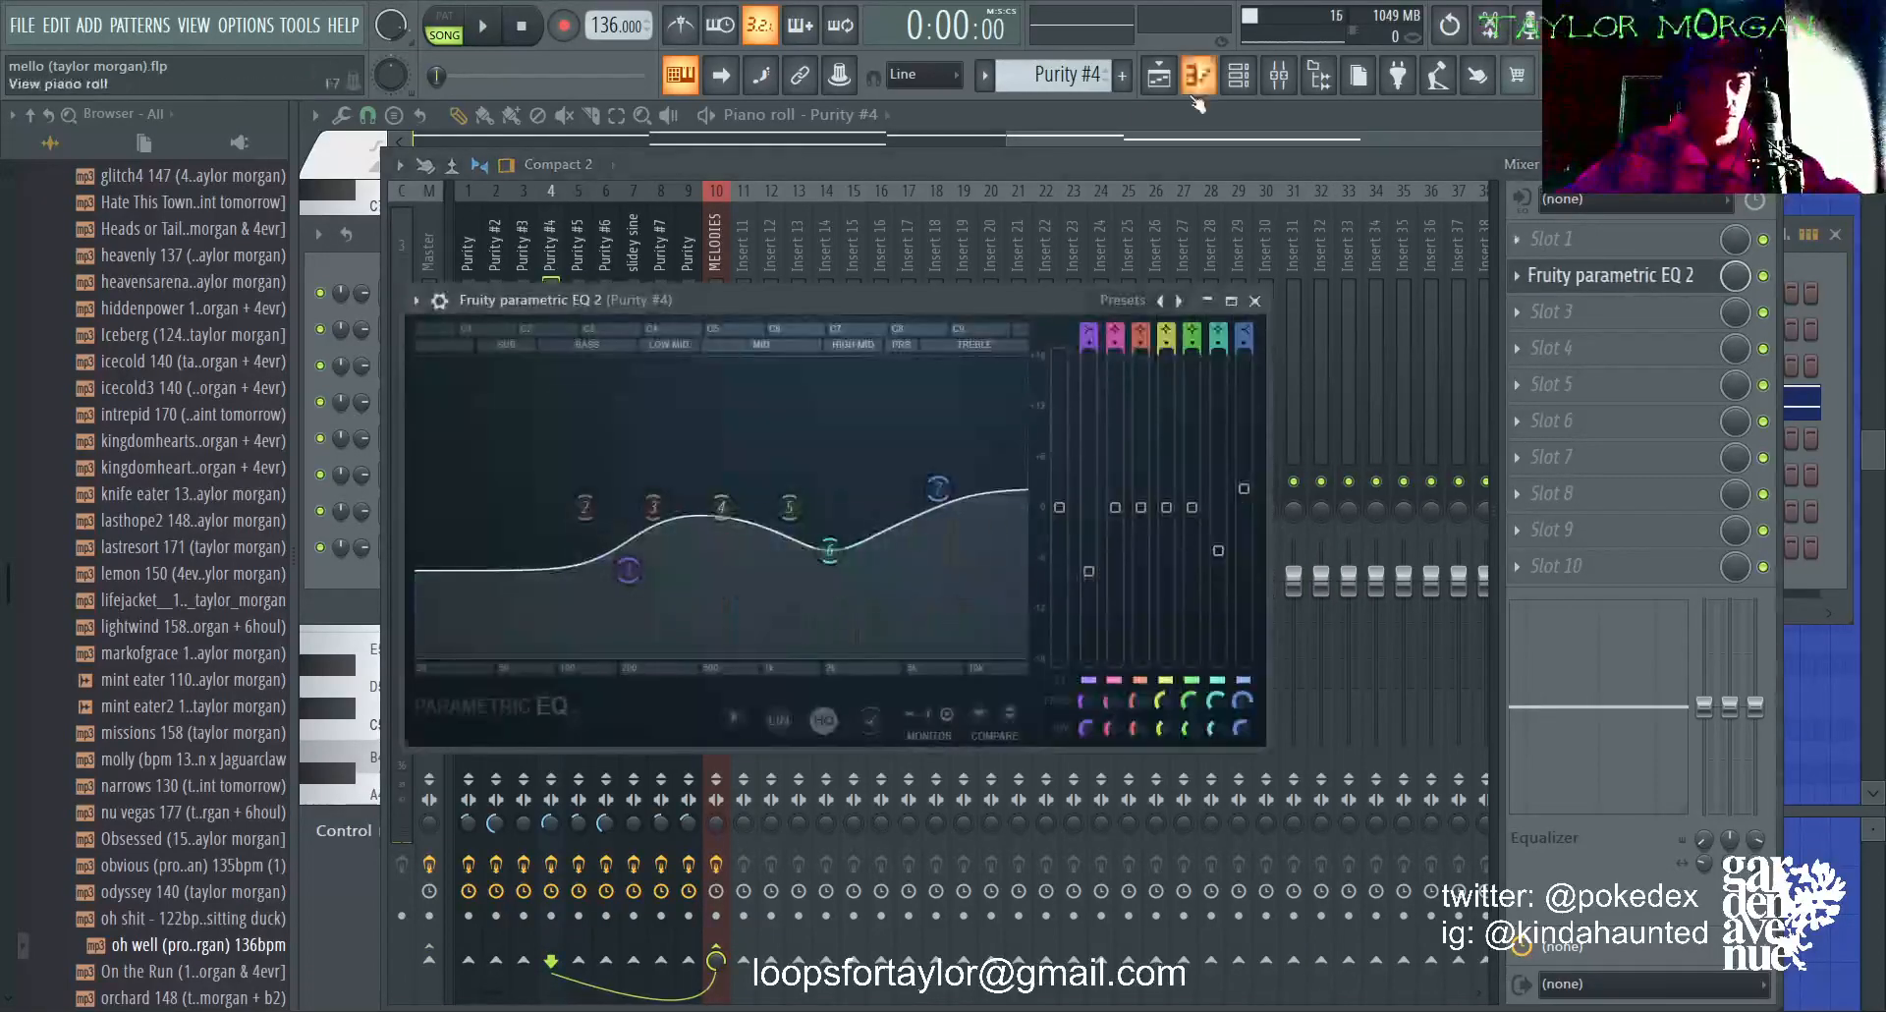
Step: Play the soloed Purity #4 pattern and follow its octave-doubled notes in the piano roll before stopping playback
key(F5)
key(space)
double_click(711, 346)
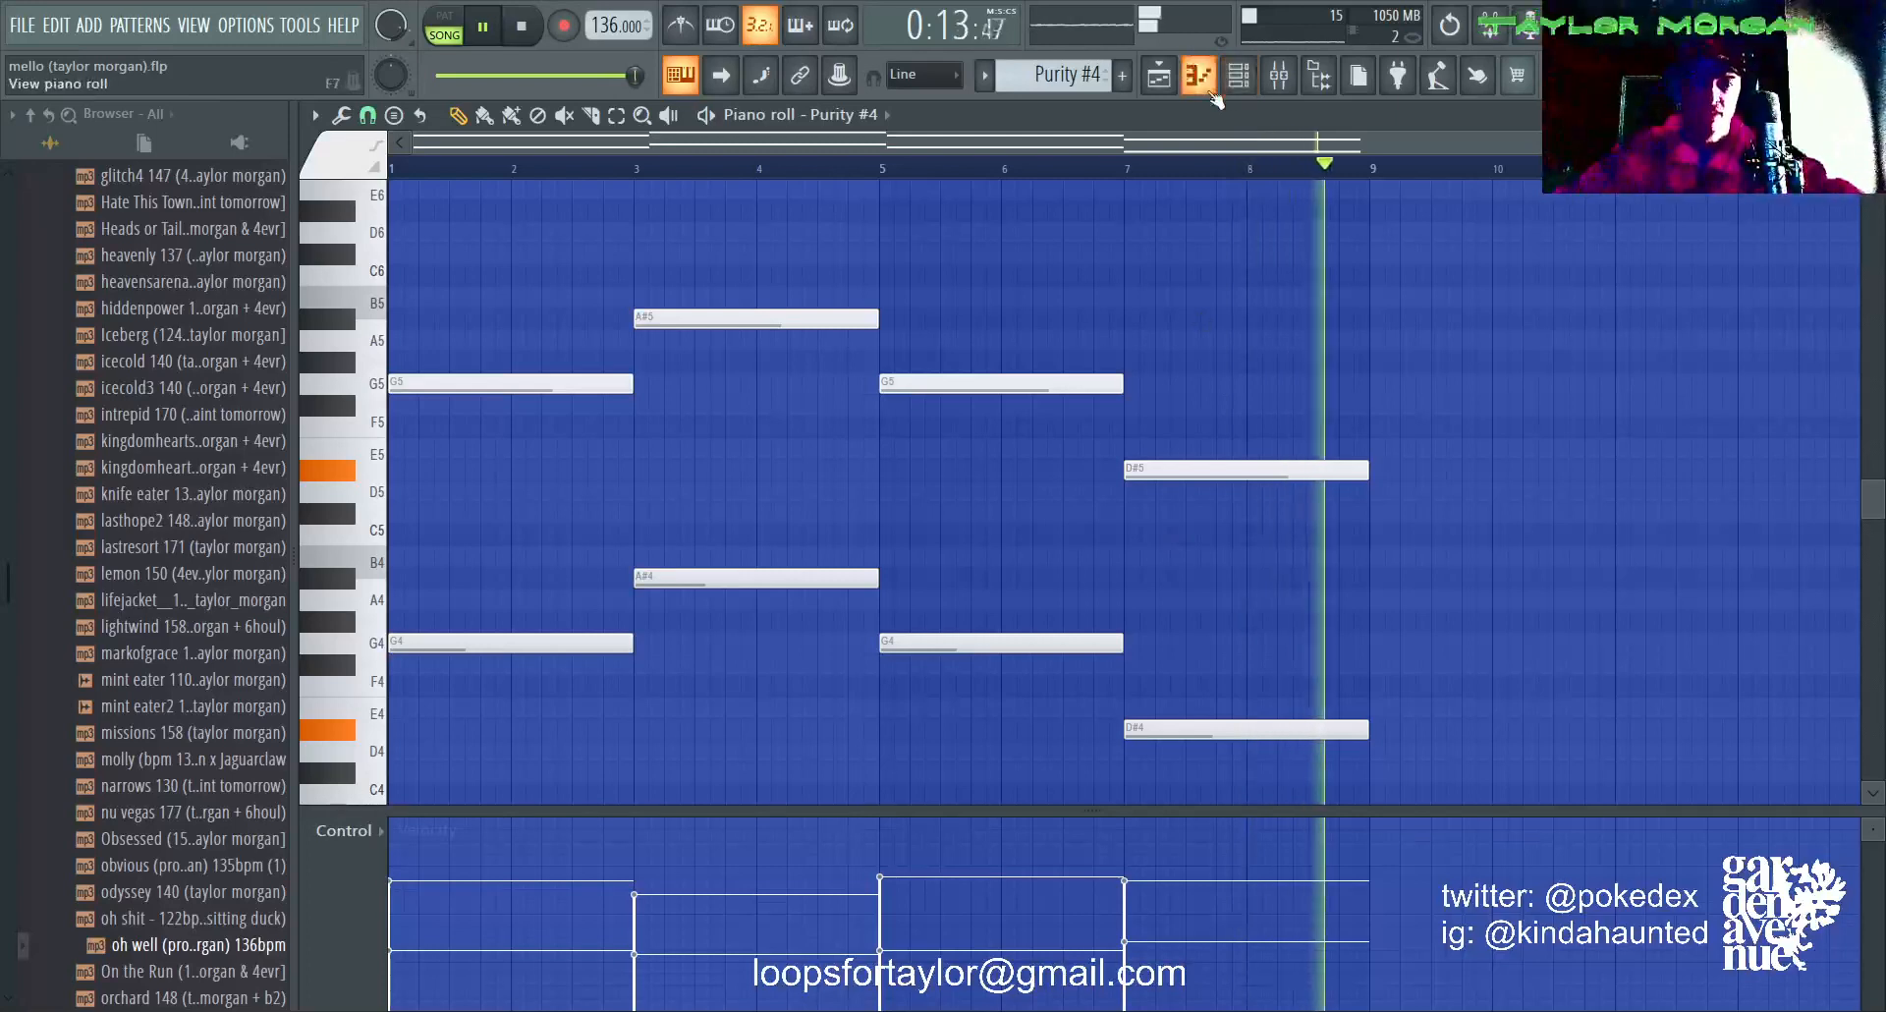
key(space)
Step: Unmute Tracks 2, 4, 5, 6 and 7 in the playlist and listen to them together with Track 3
click(1160, 84)
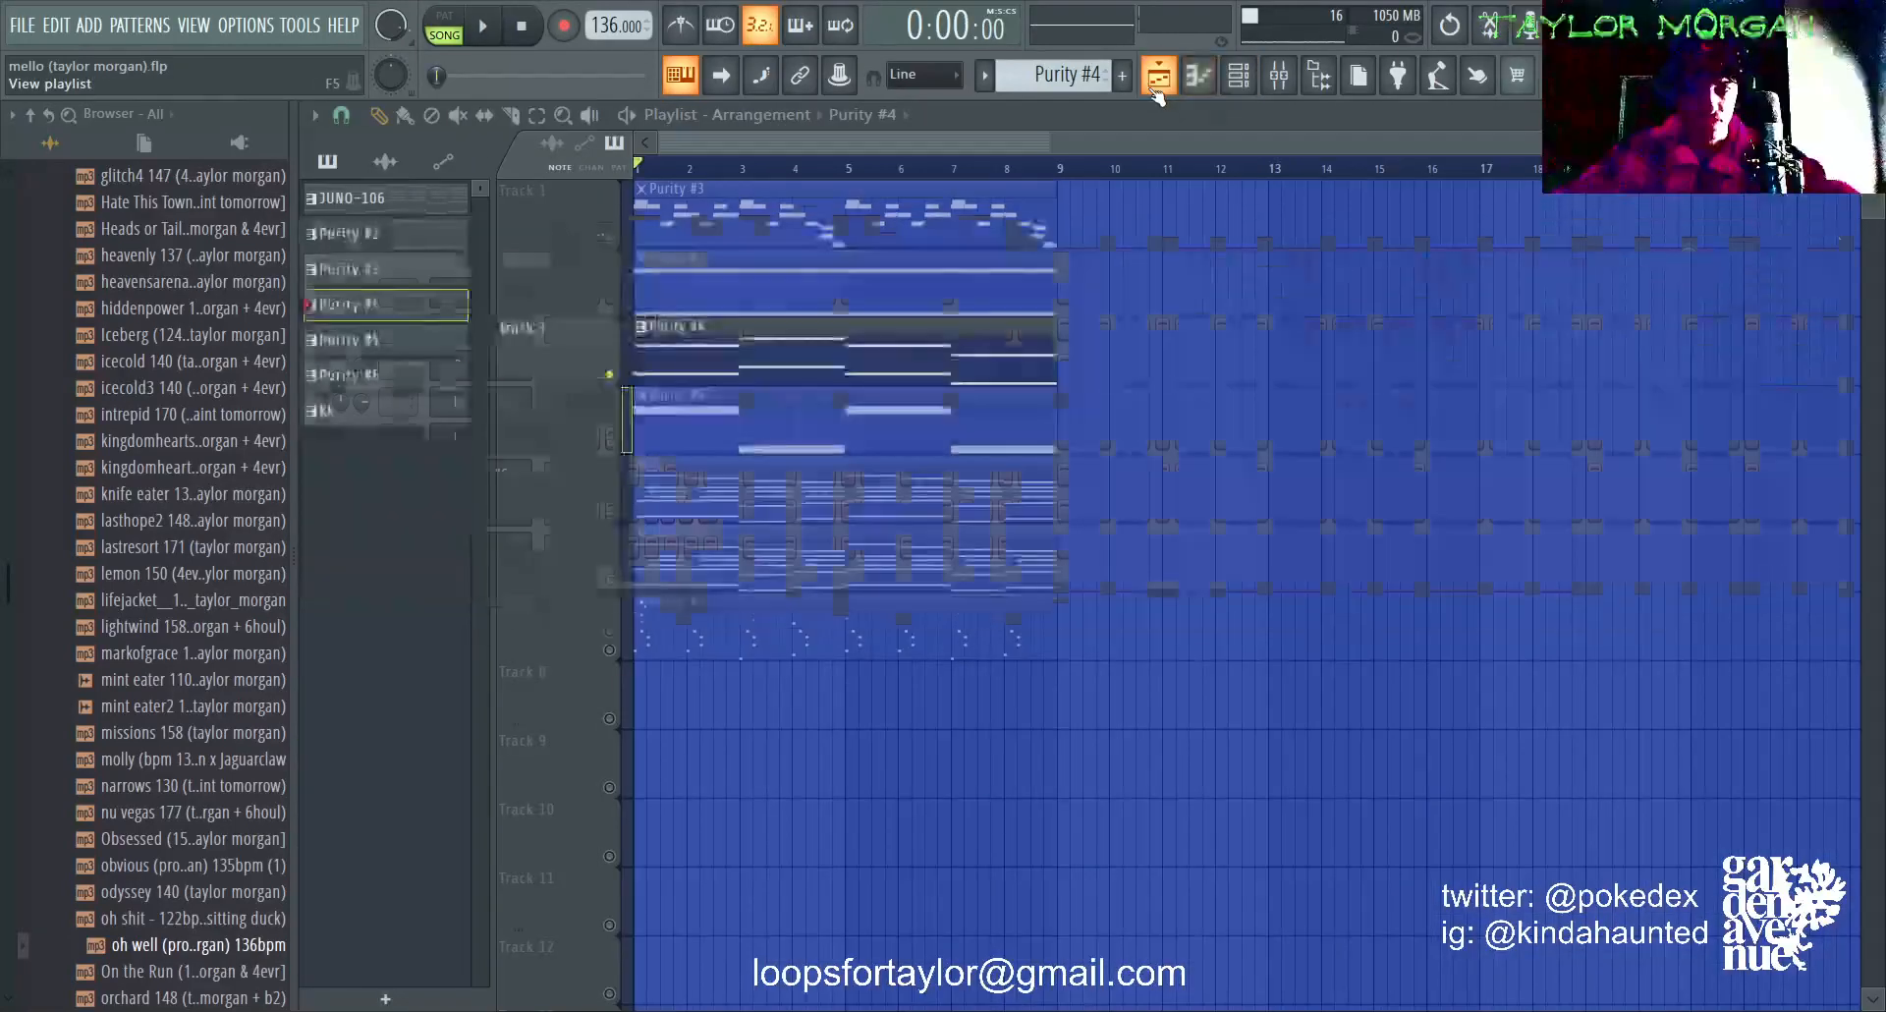
click(609, 305)
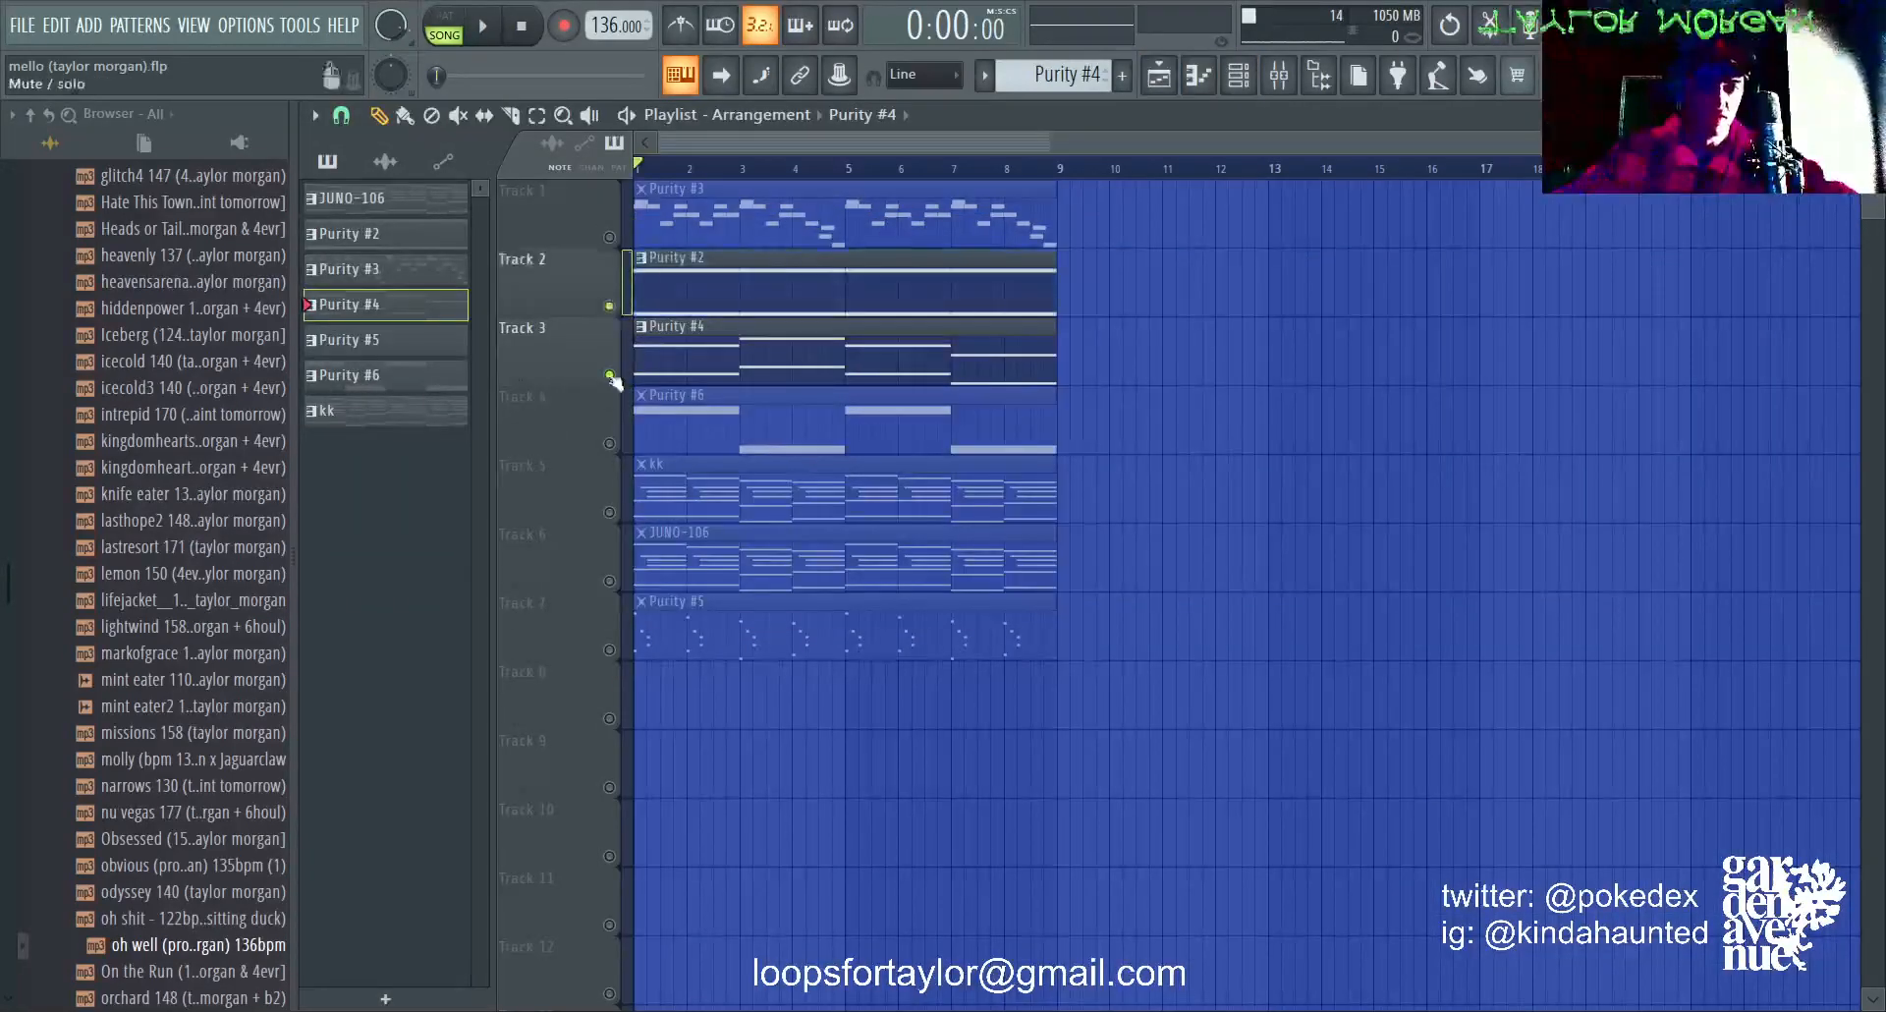
click(609, 443)
click(609, 512)
click(609, 581)
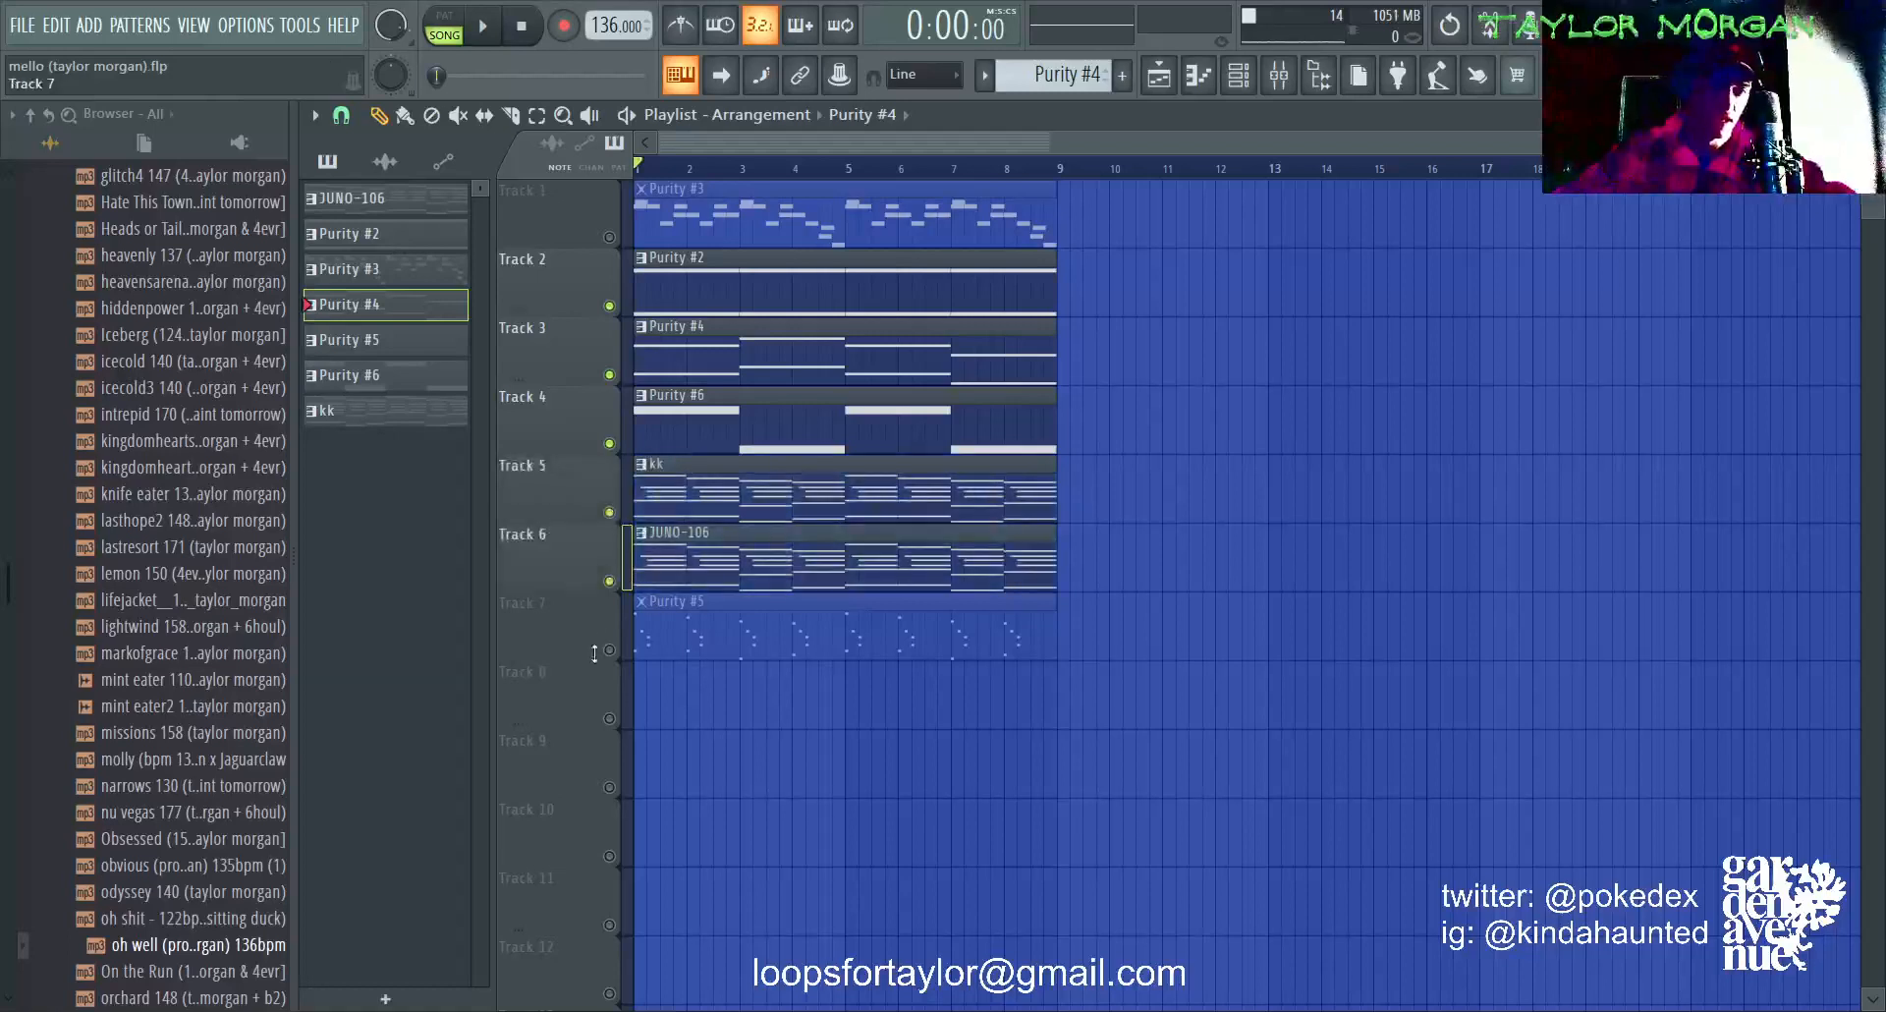
click(609, 650)
key(space)
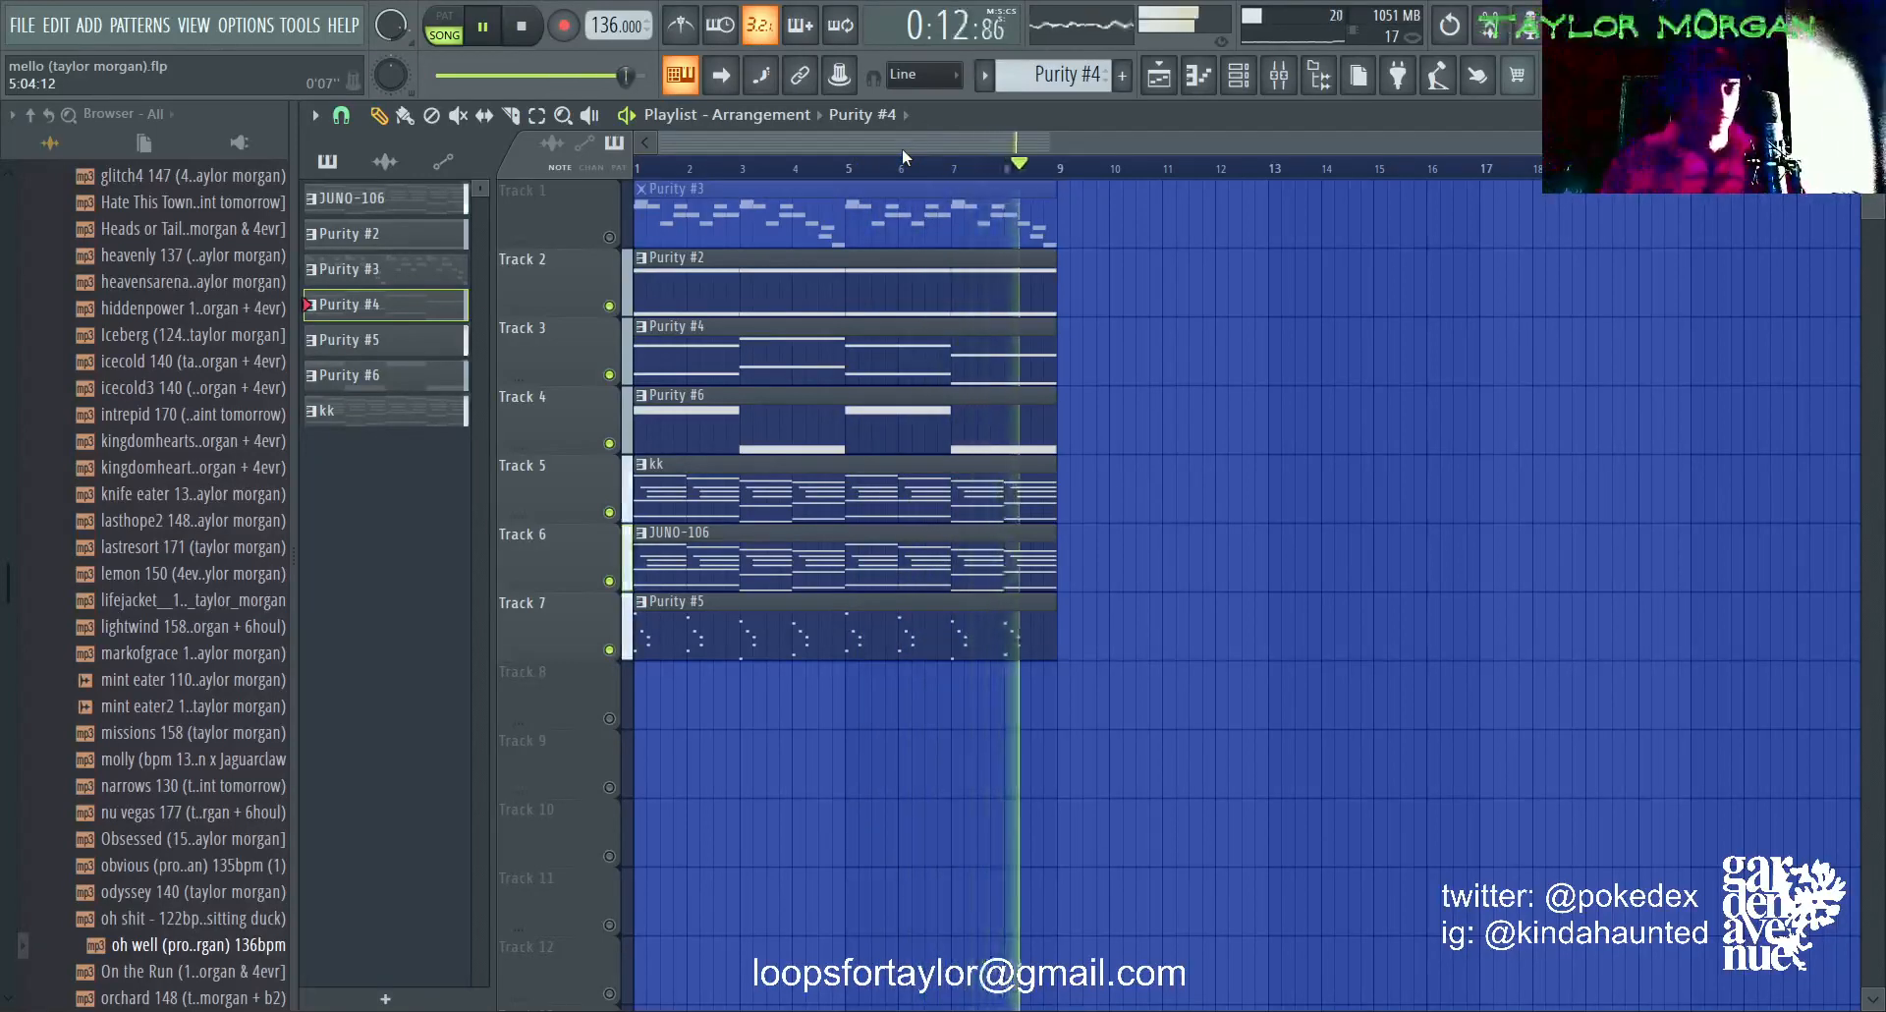
key(space)
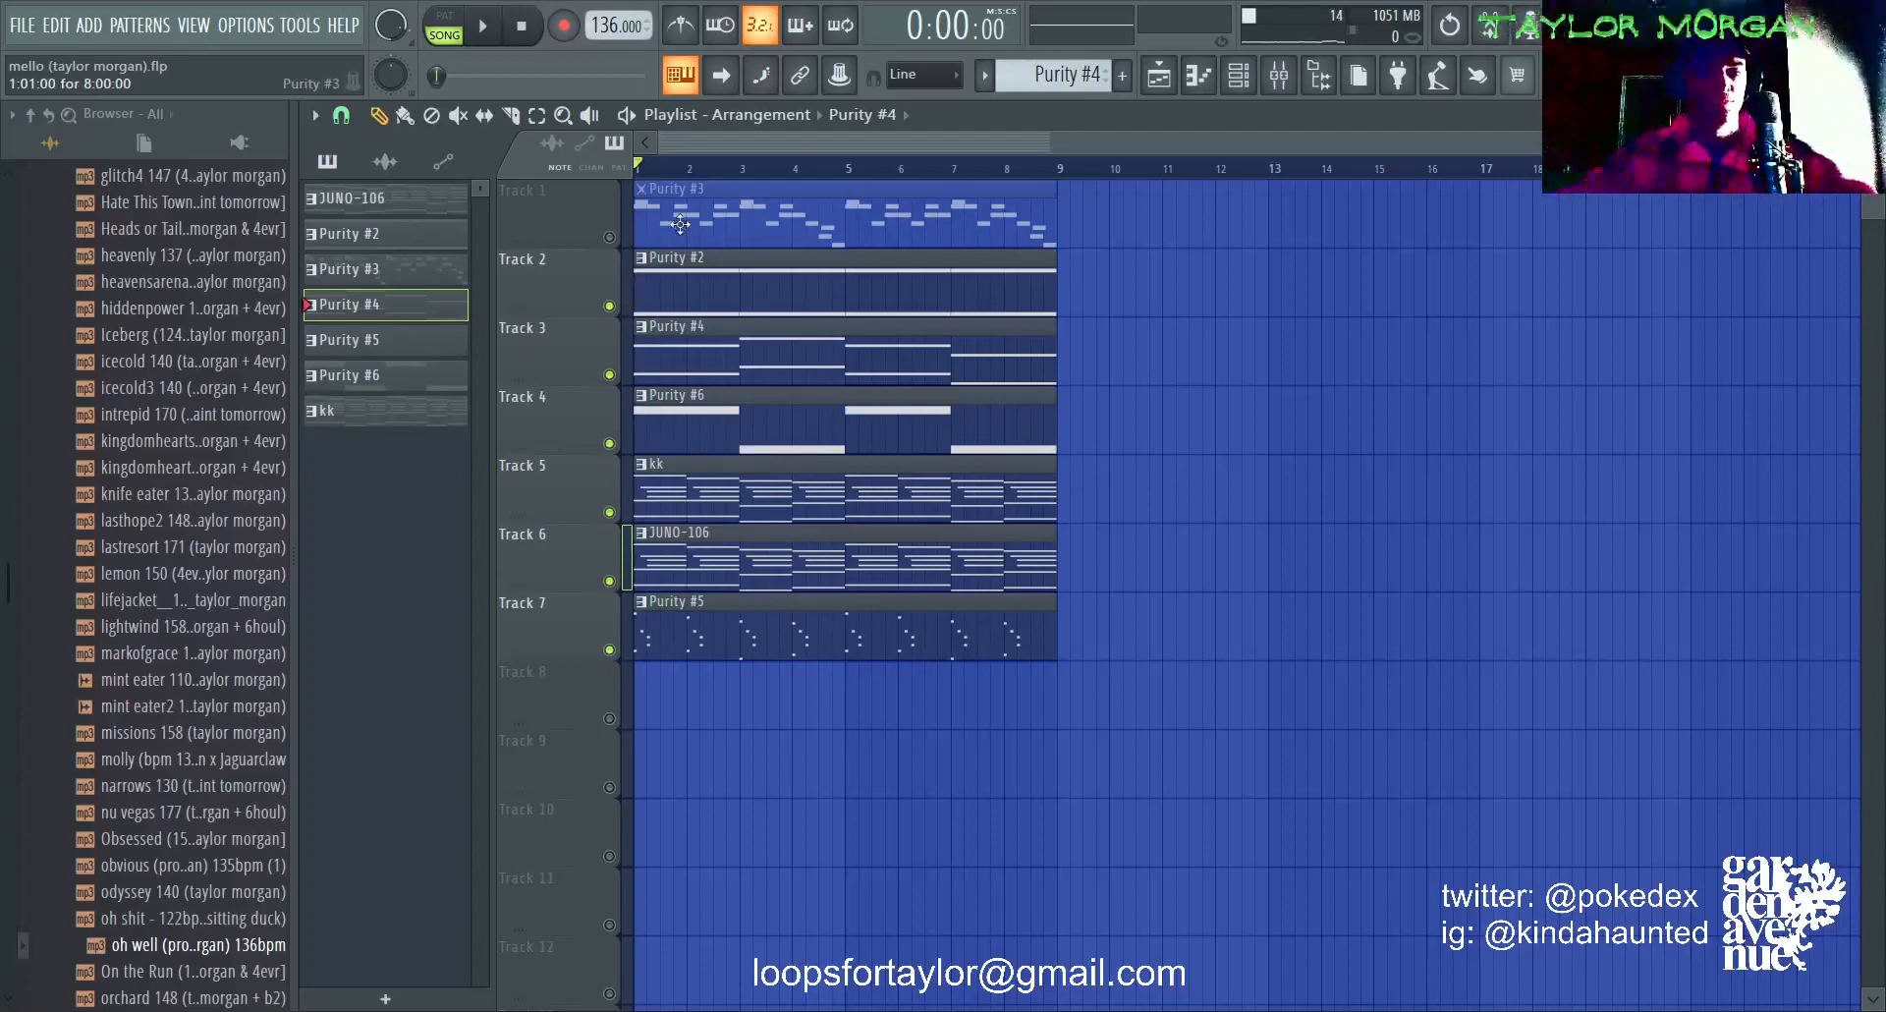
Step: Solo Track 1, open its Purity #3 melody in the piano roll, and examine its synth's selected Lead Synth preset
right_click(608, 235)
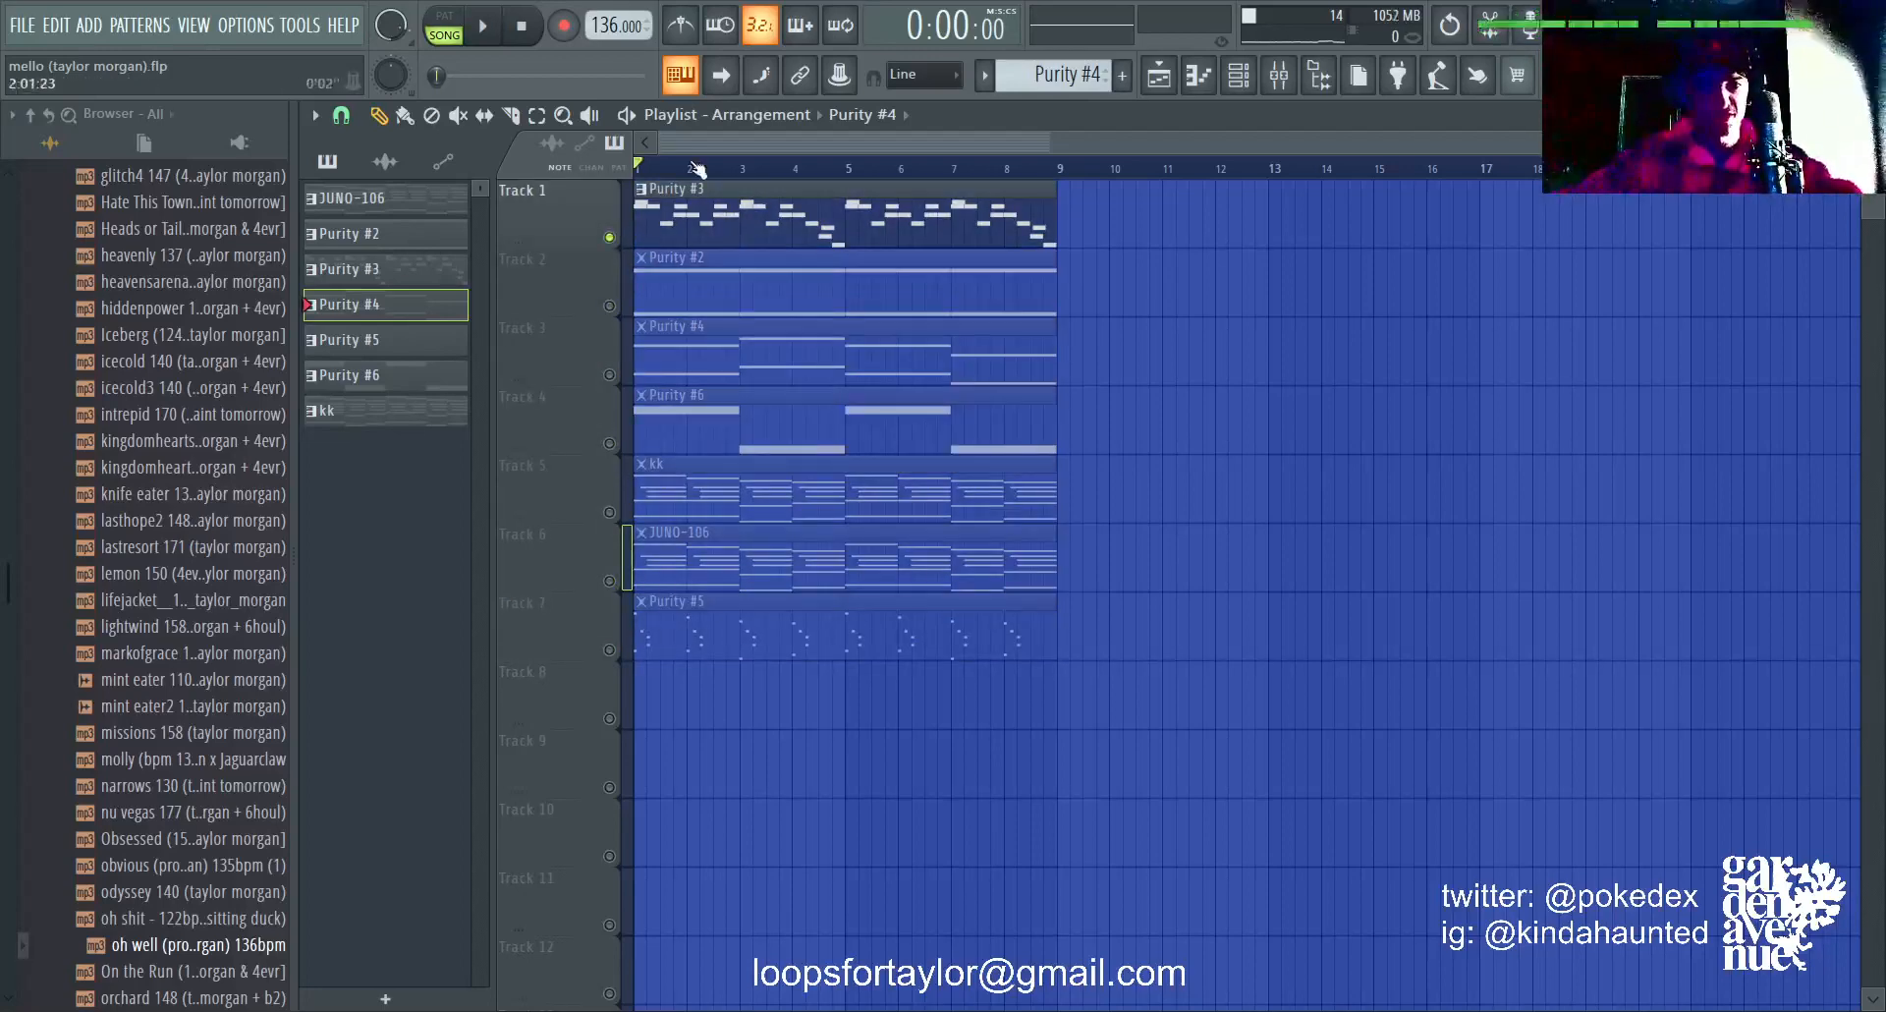
double_click(779, 201)
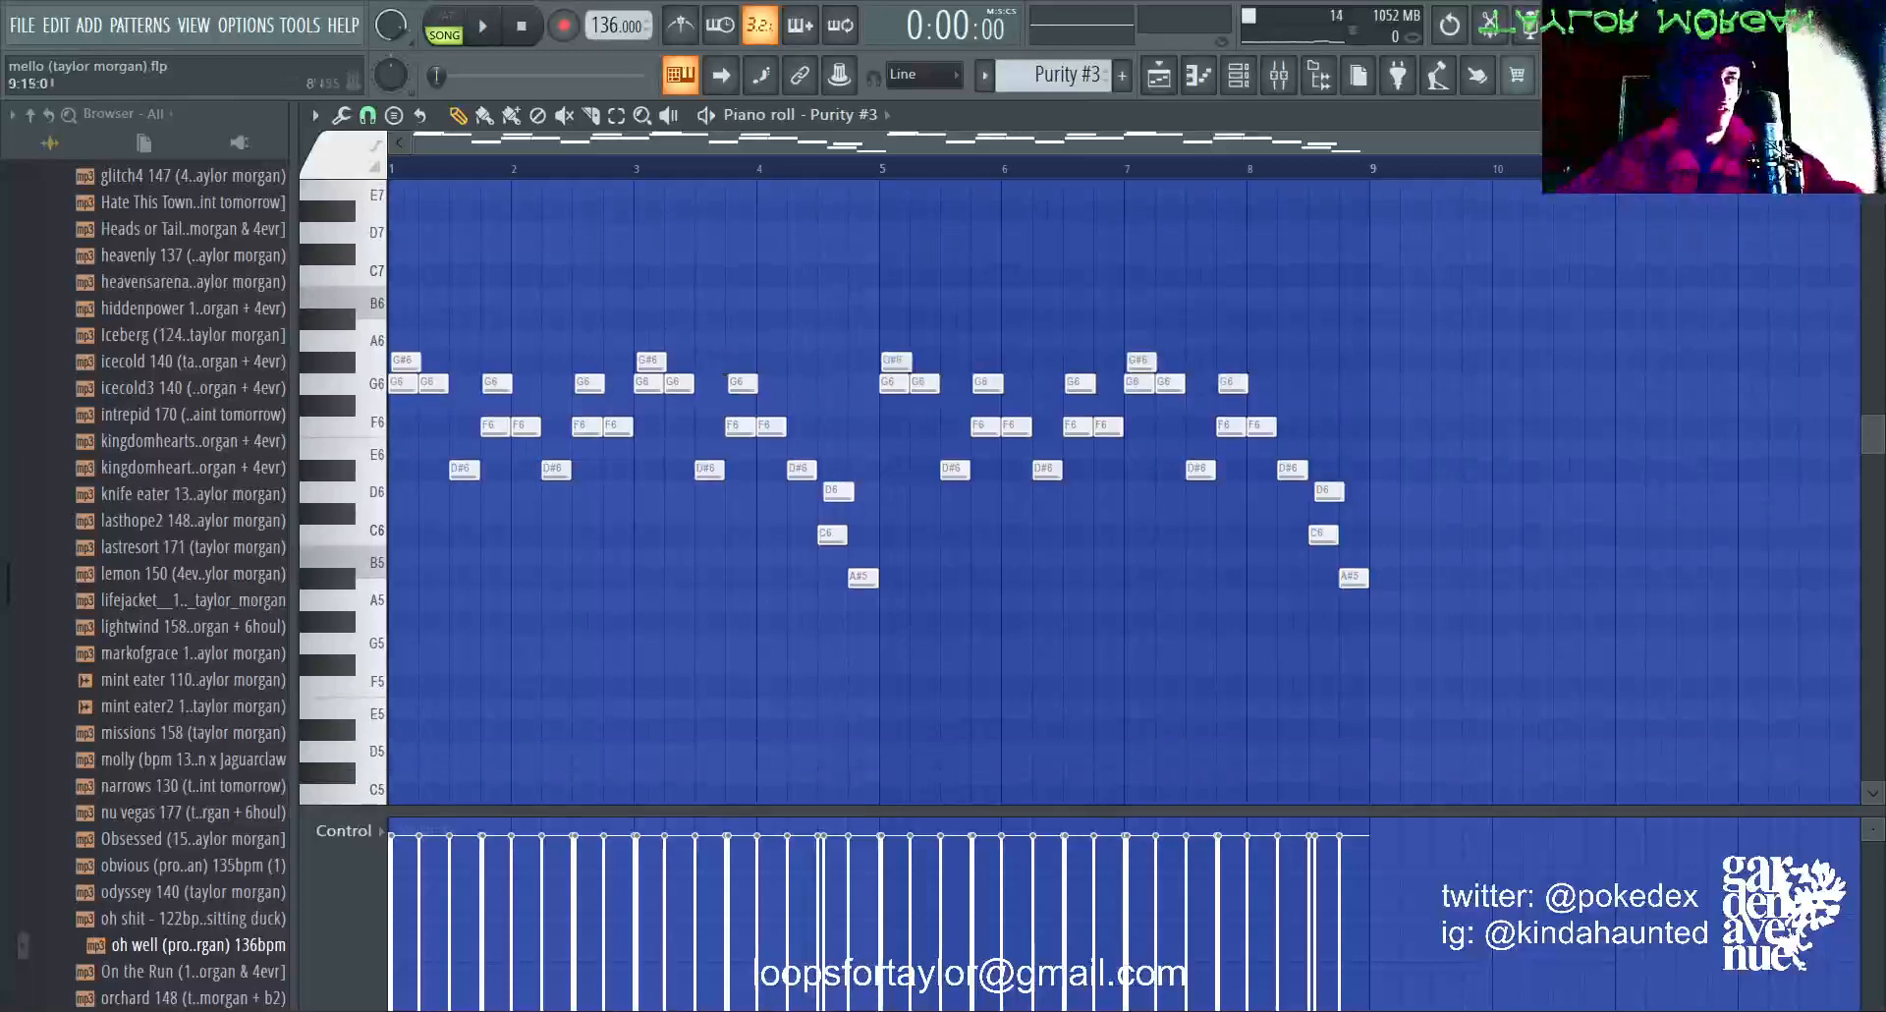
click(1239, 76)
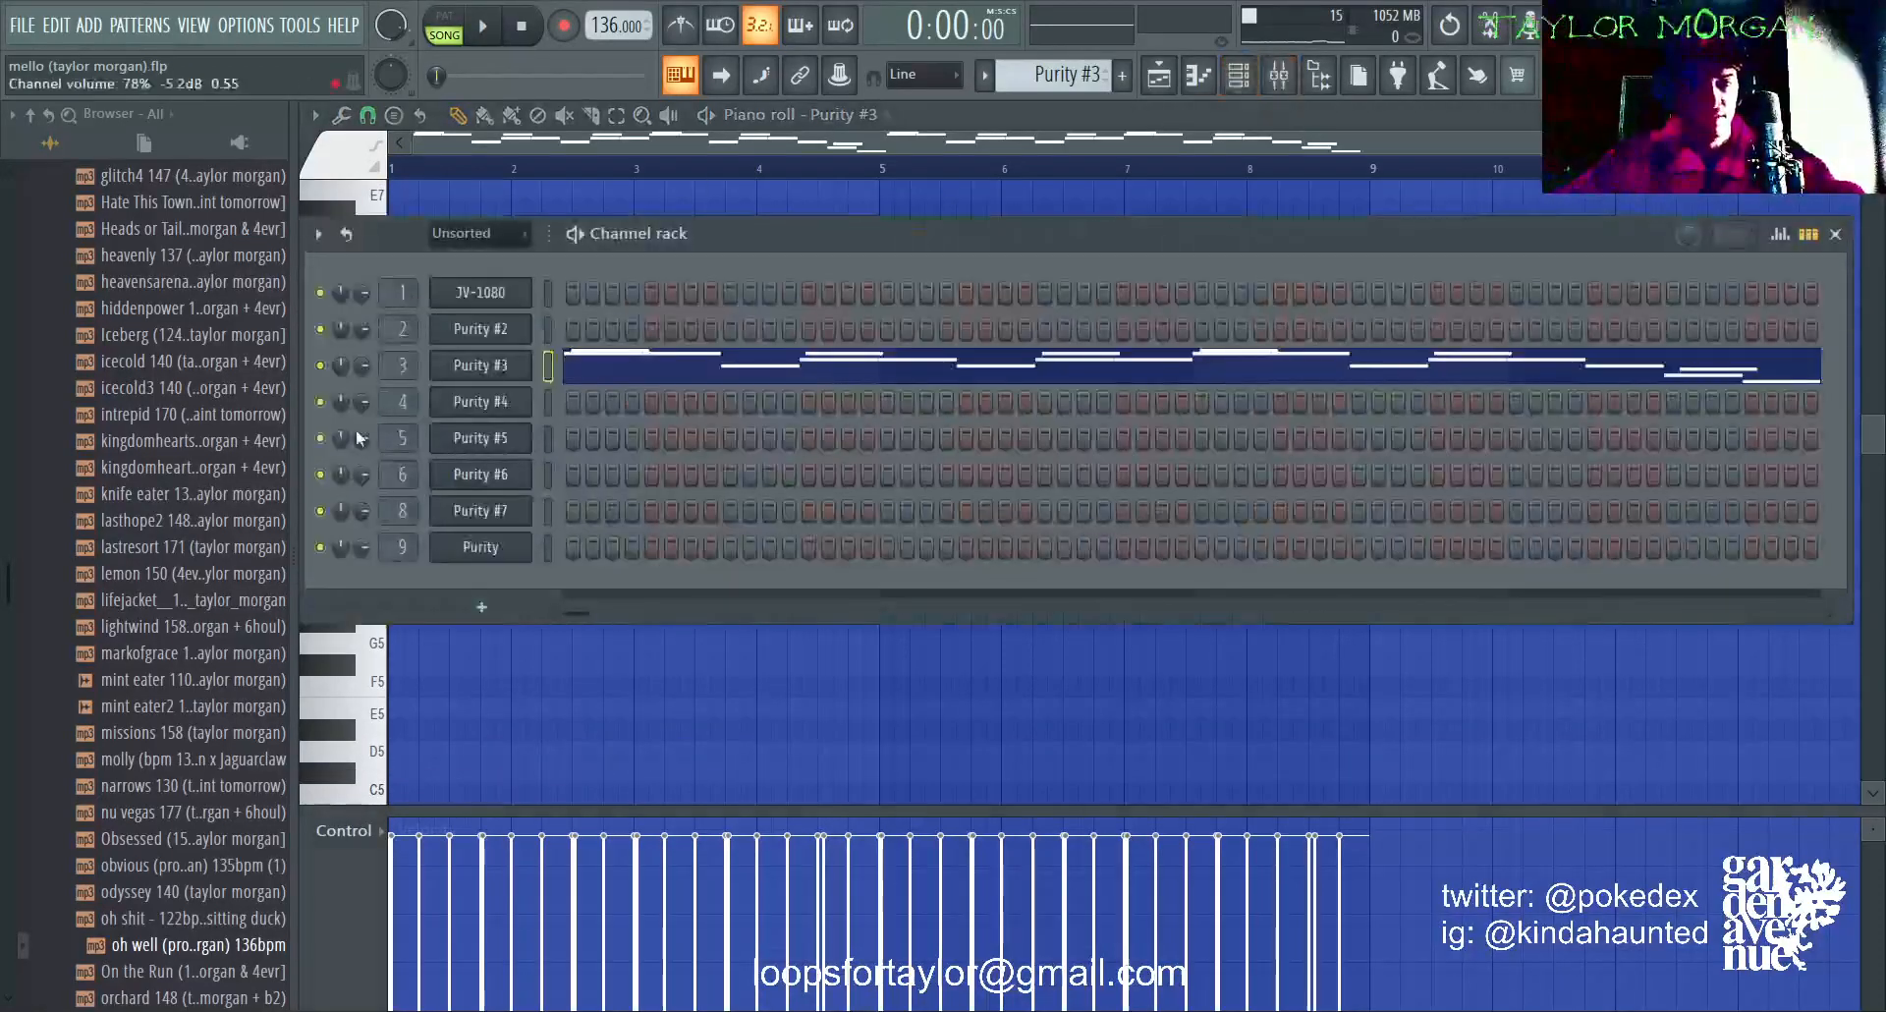
click(480, 364)
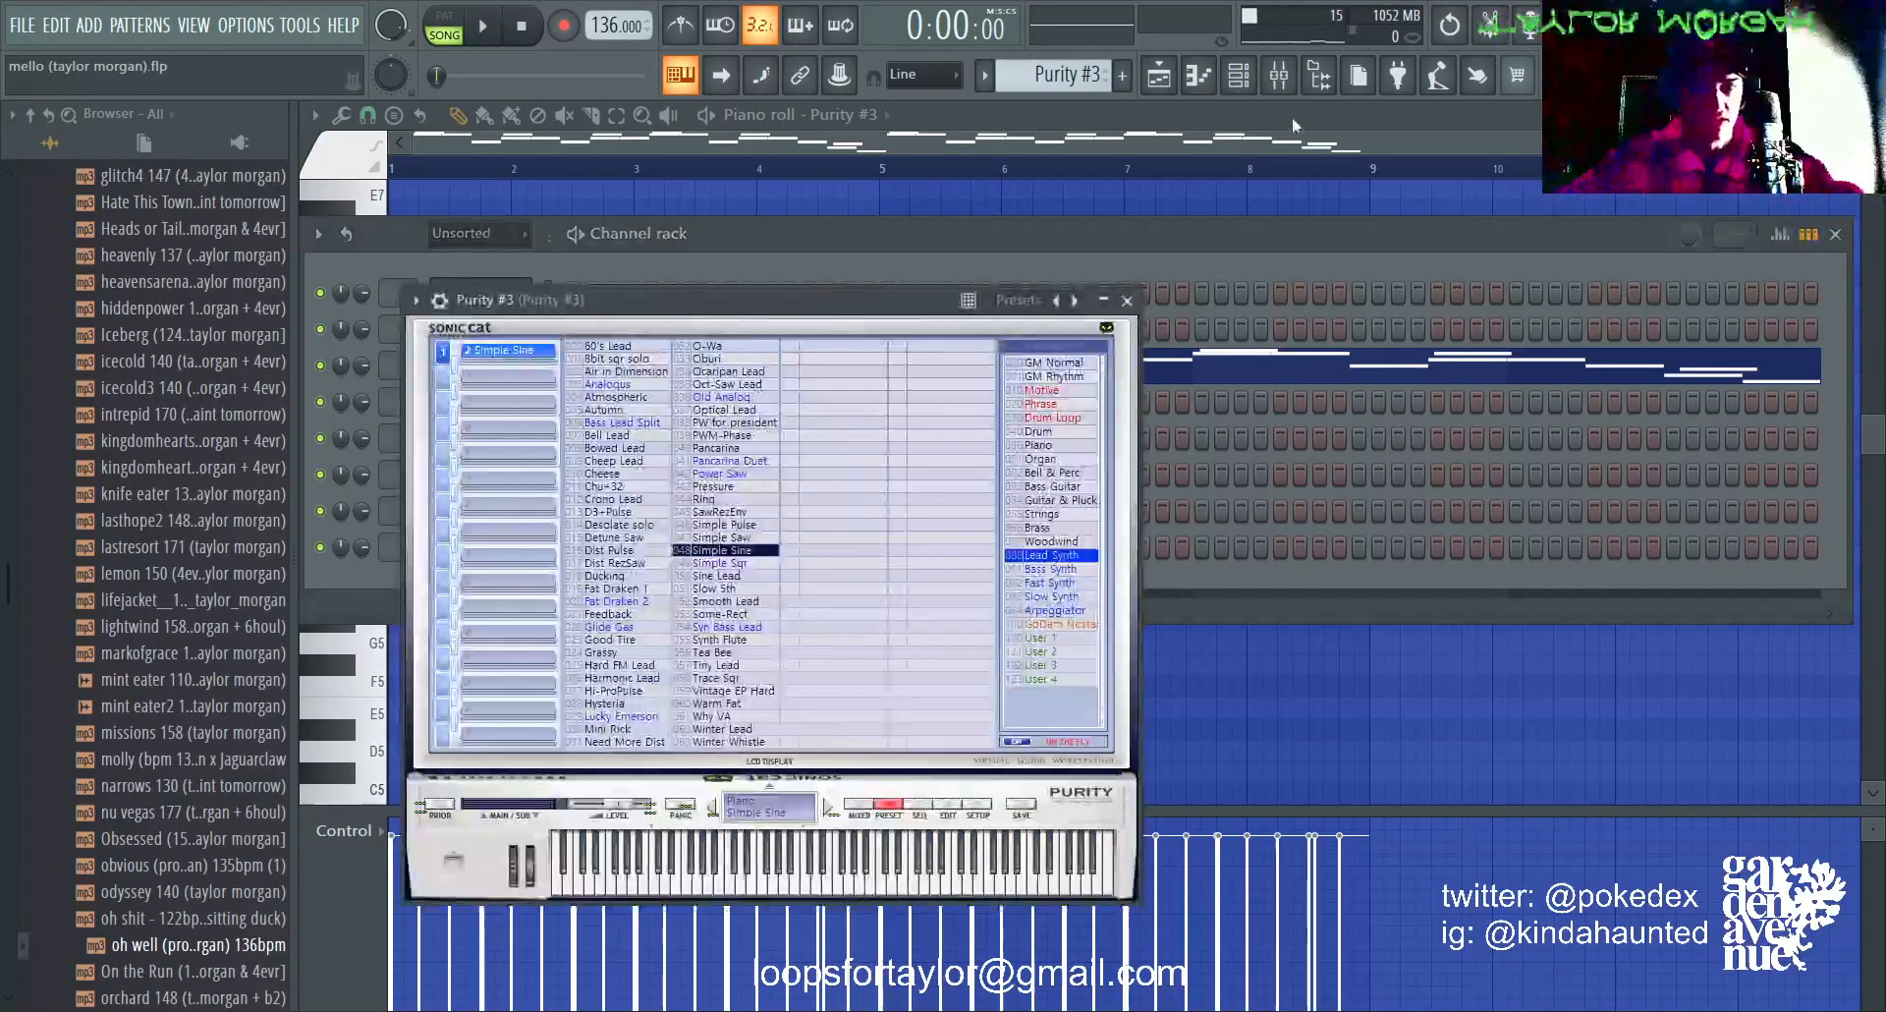
Step: Open the mixer on the Purity #3 track and examine the curve of its first Fruity parametric EQ 2
click(1280, 75)
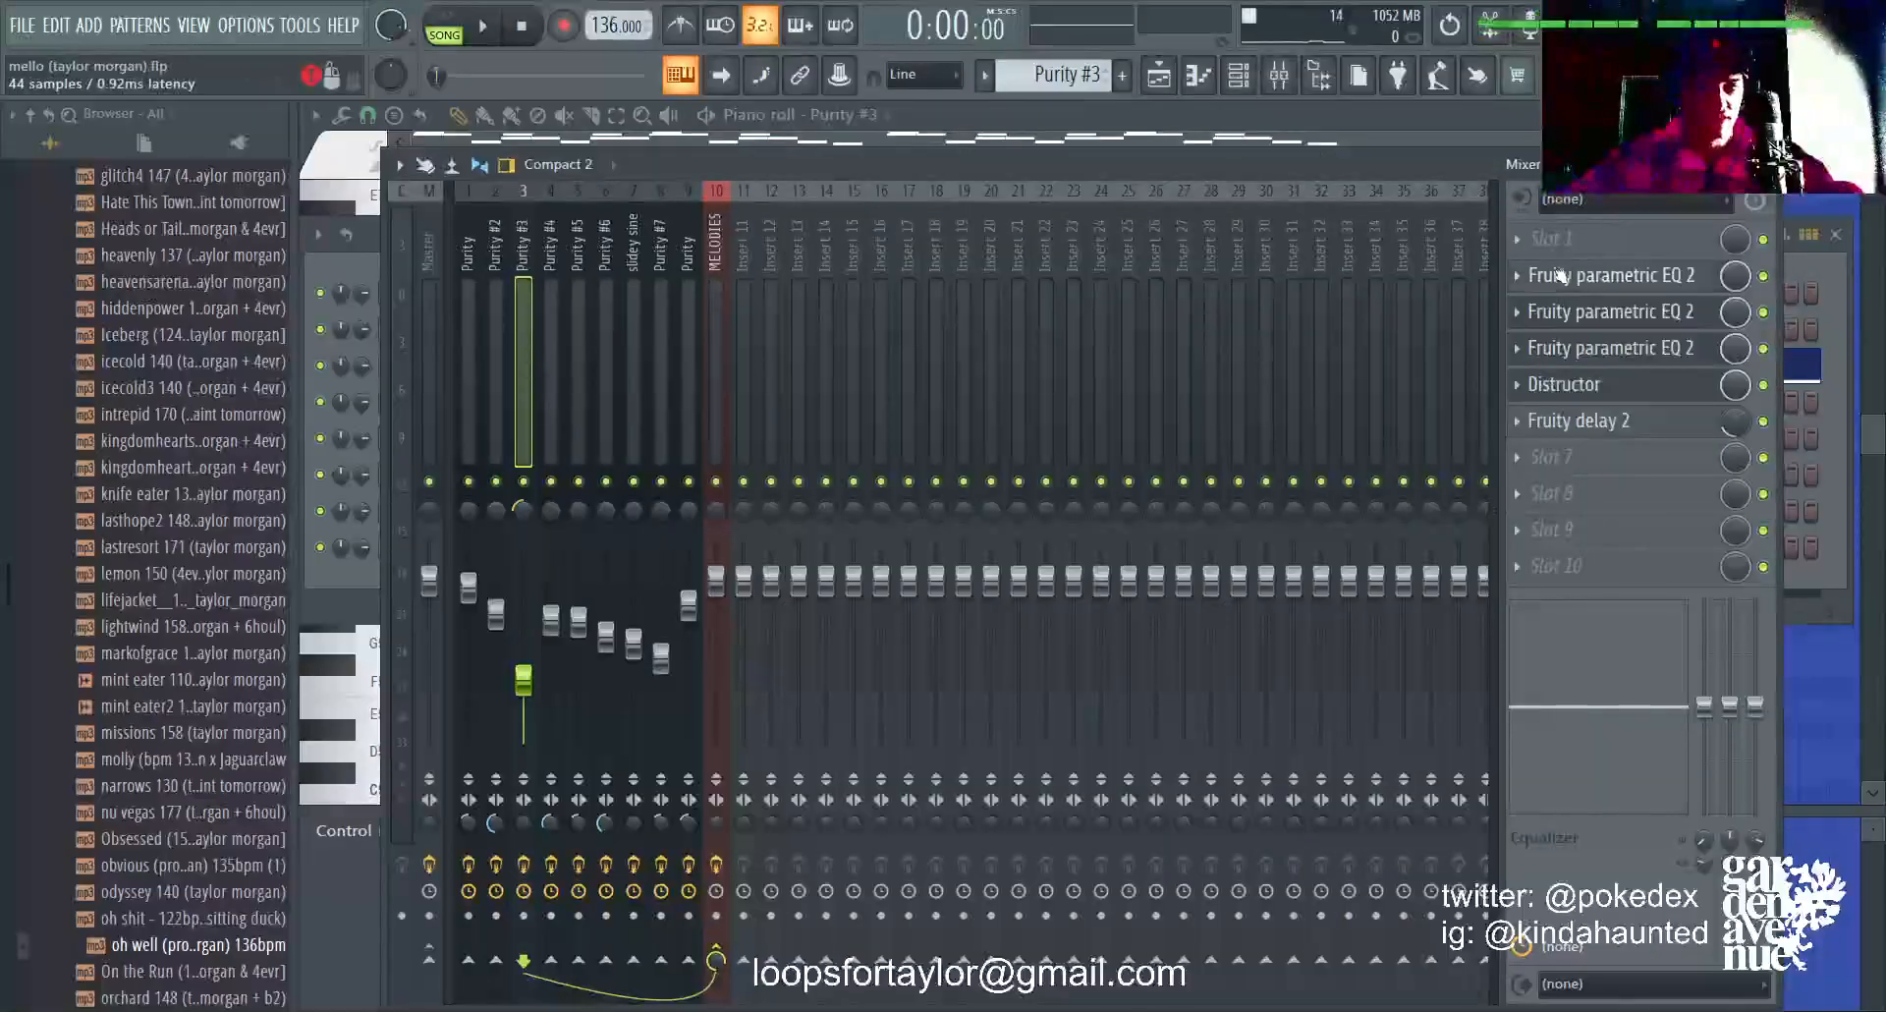
click(1562, 275)
click(1636, 314)
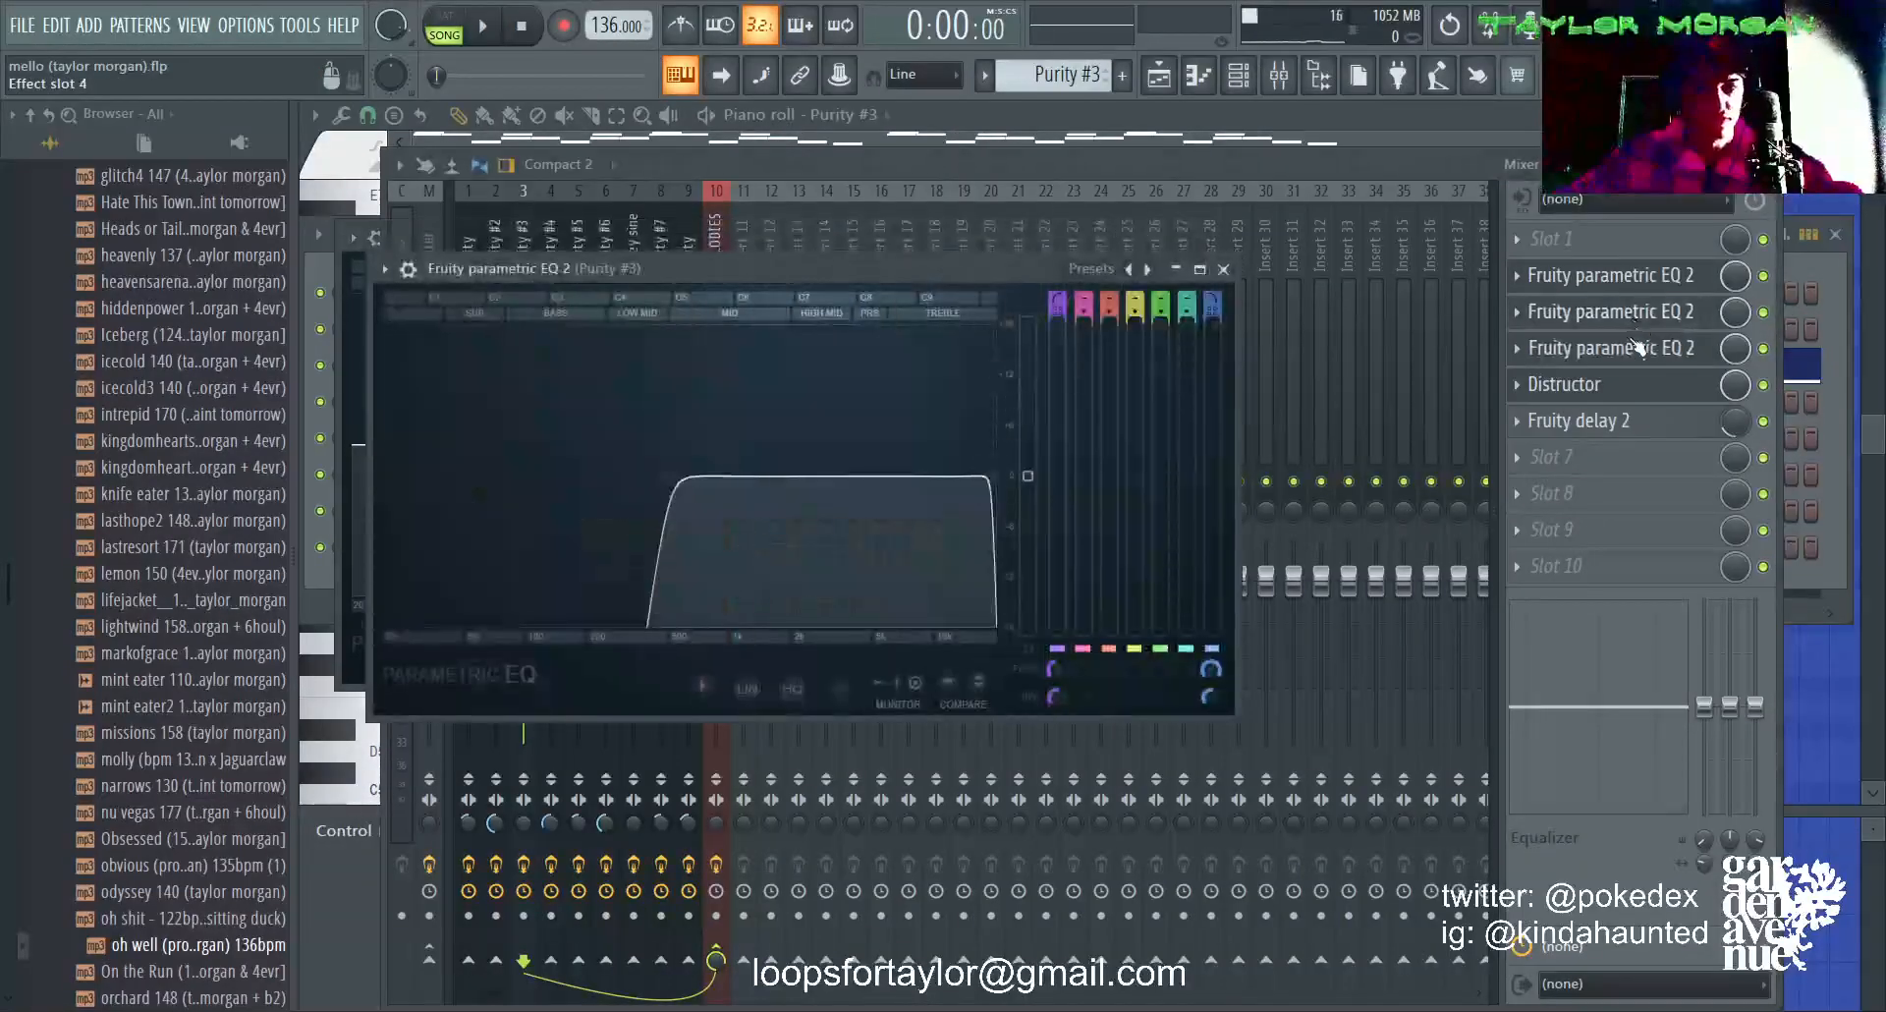
click(1640, 283)
click(1639, 283)
mouse_move(588, 525)
mouse_down()
mouse_move(601, 326)
mouse_move(595, 515)
mouse_up()
Step: Examine the second and third Fruity parametric EQ 2 curves on the Purity #3 track, playing the melody briefly to hear the filtering
click(1565, 311)
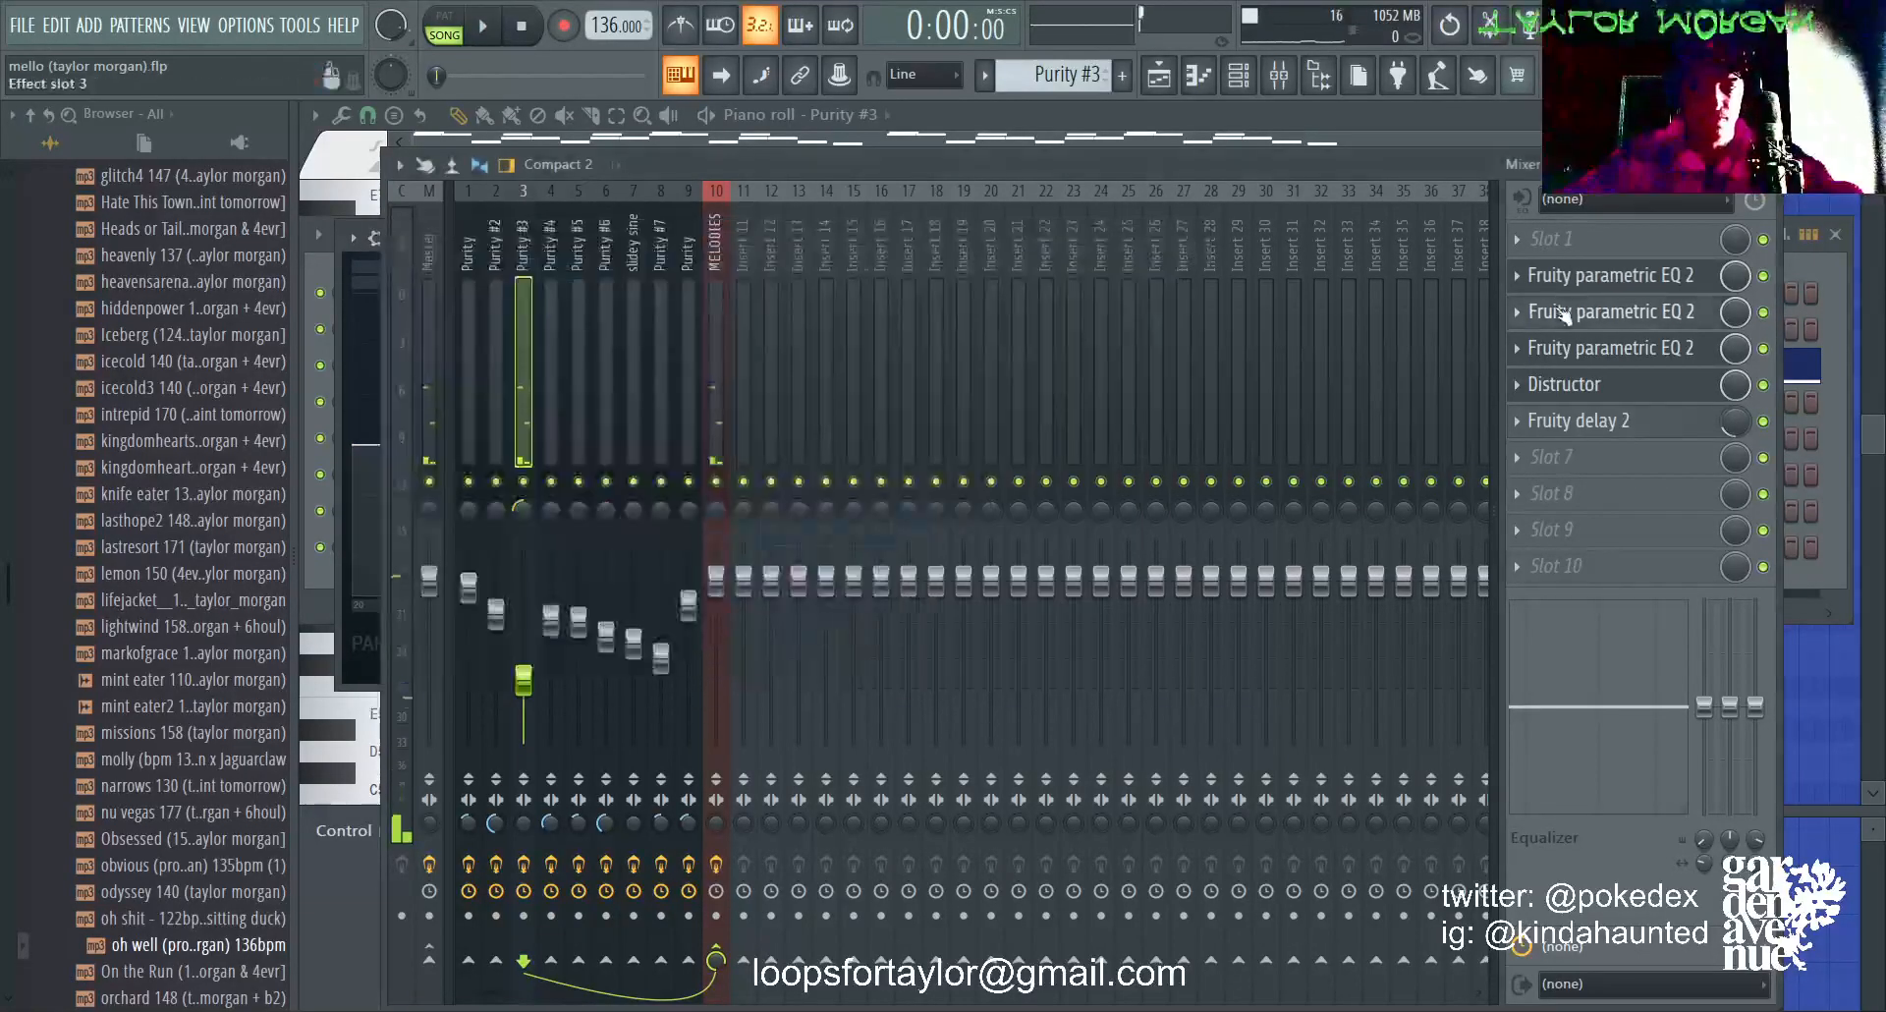
click(1565, 311)
click(1631, 348)
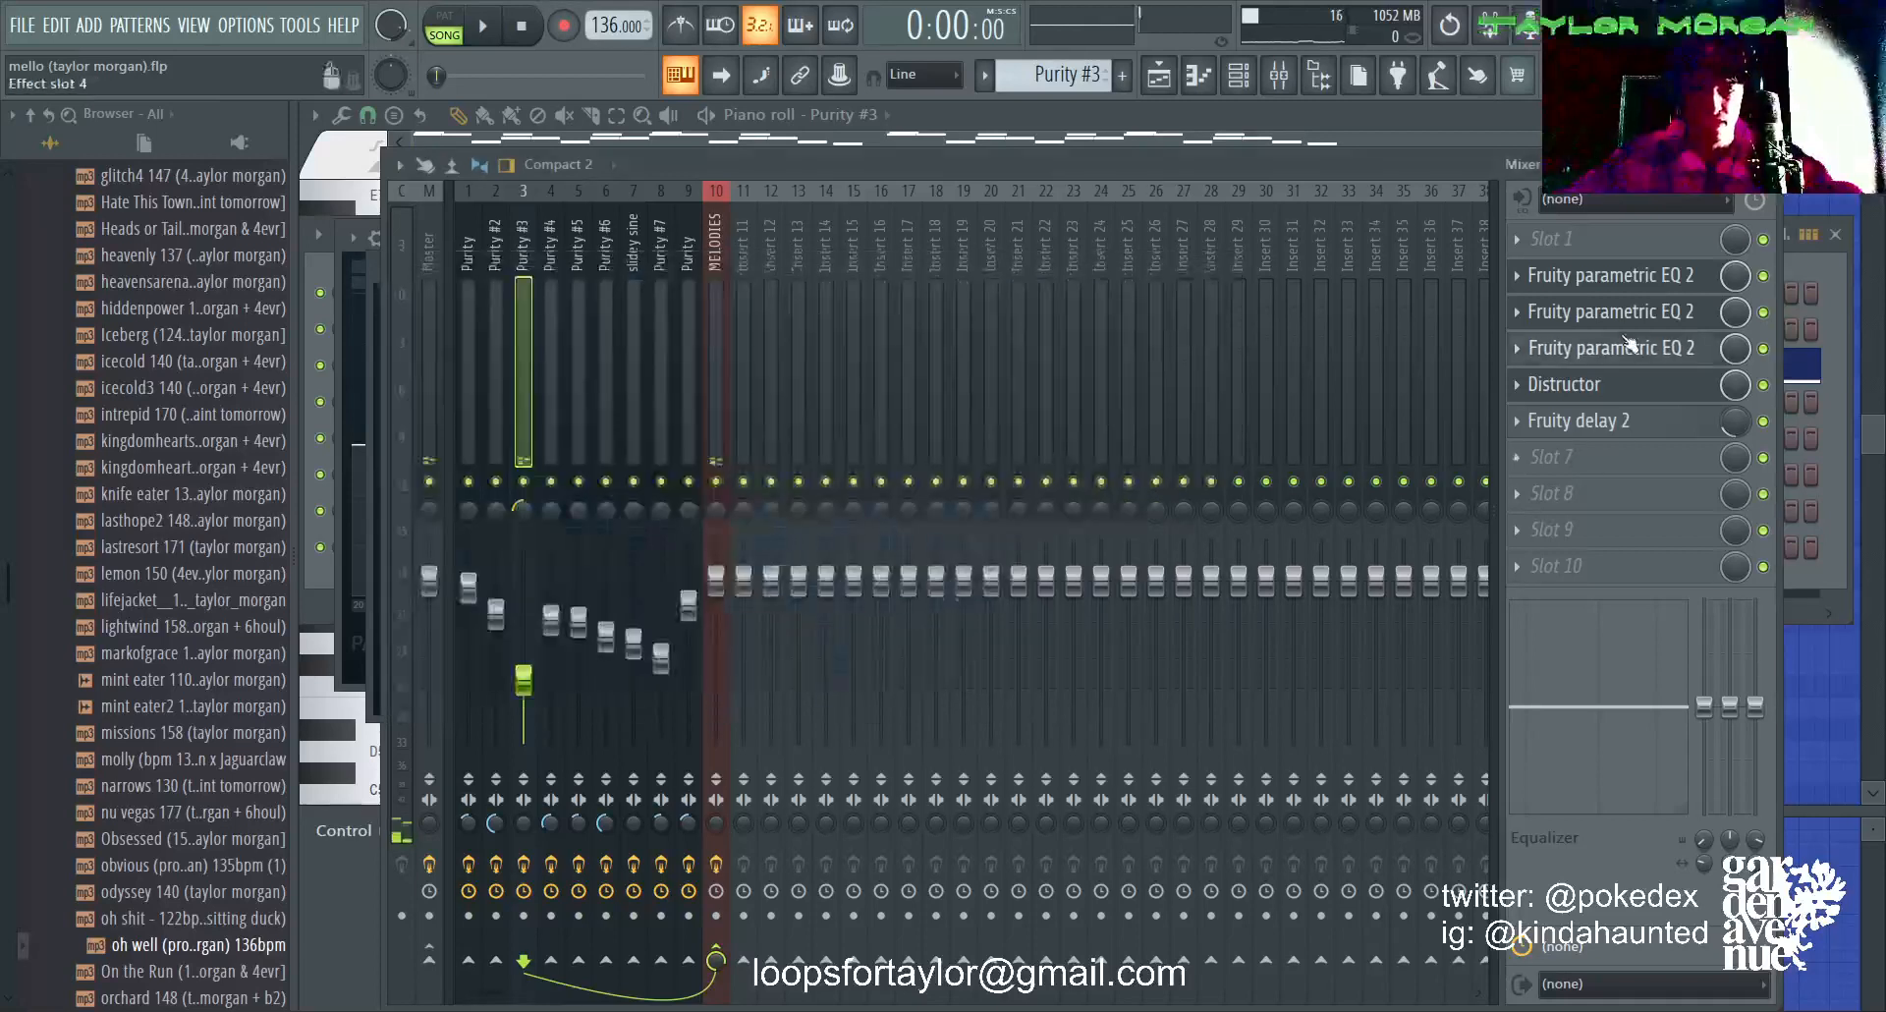
click(1624, 348)
key(space)
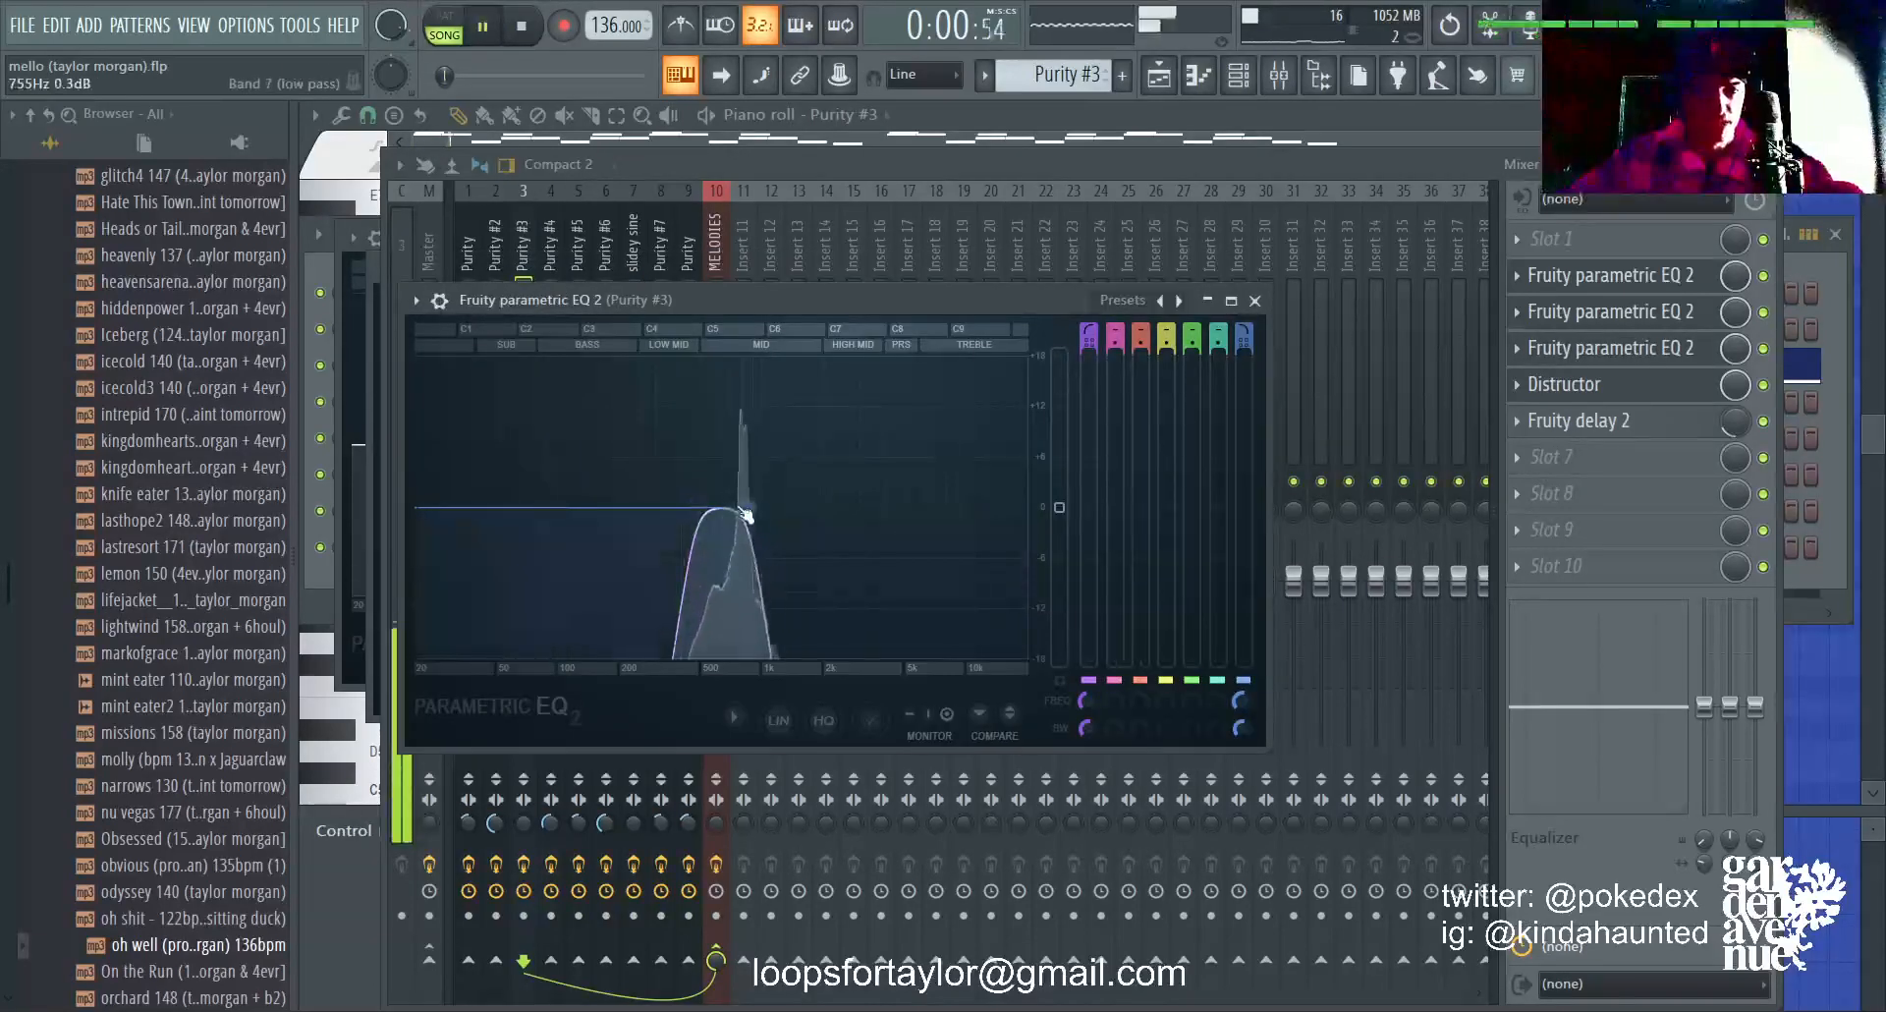
key(space)
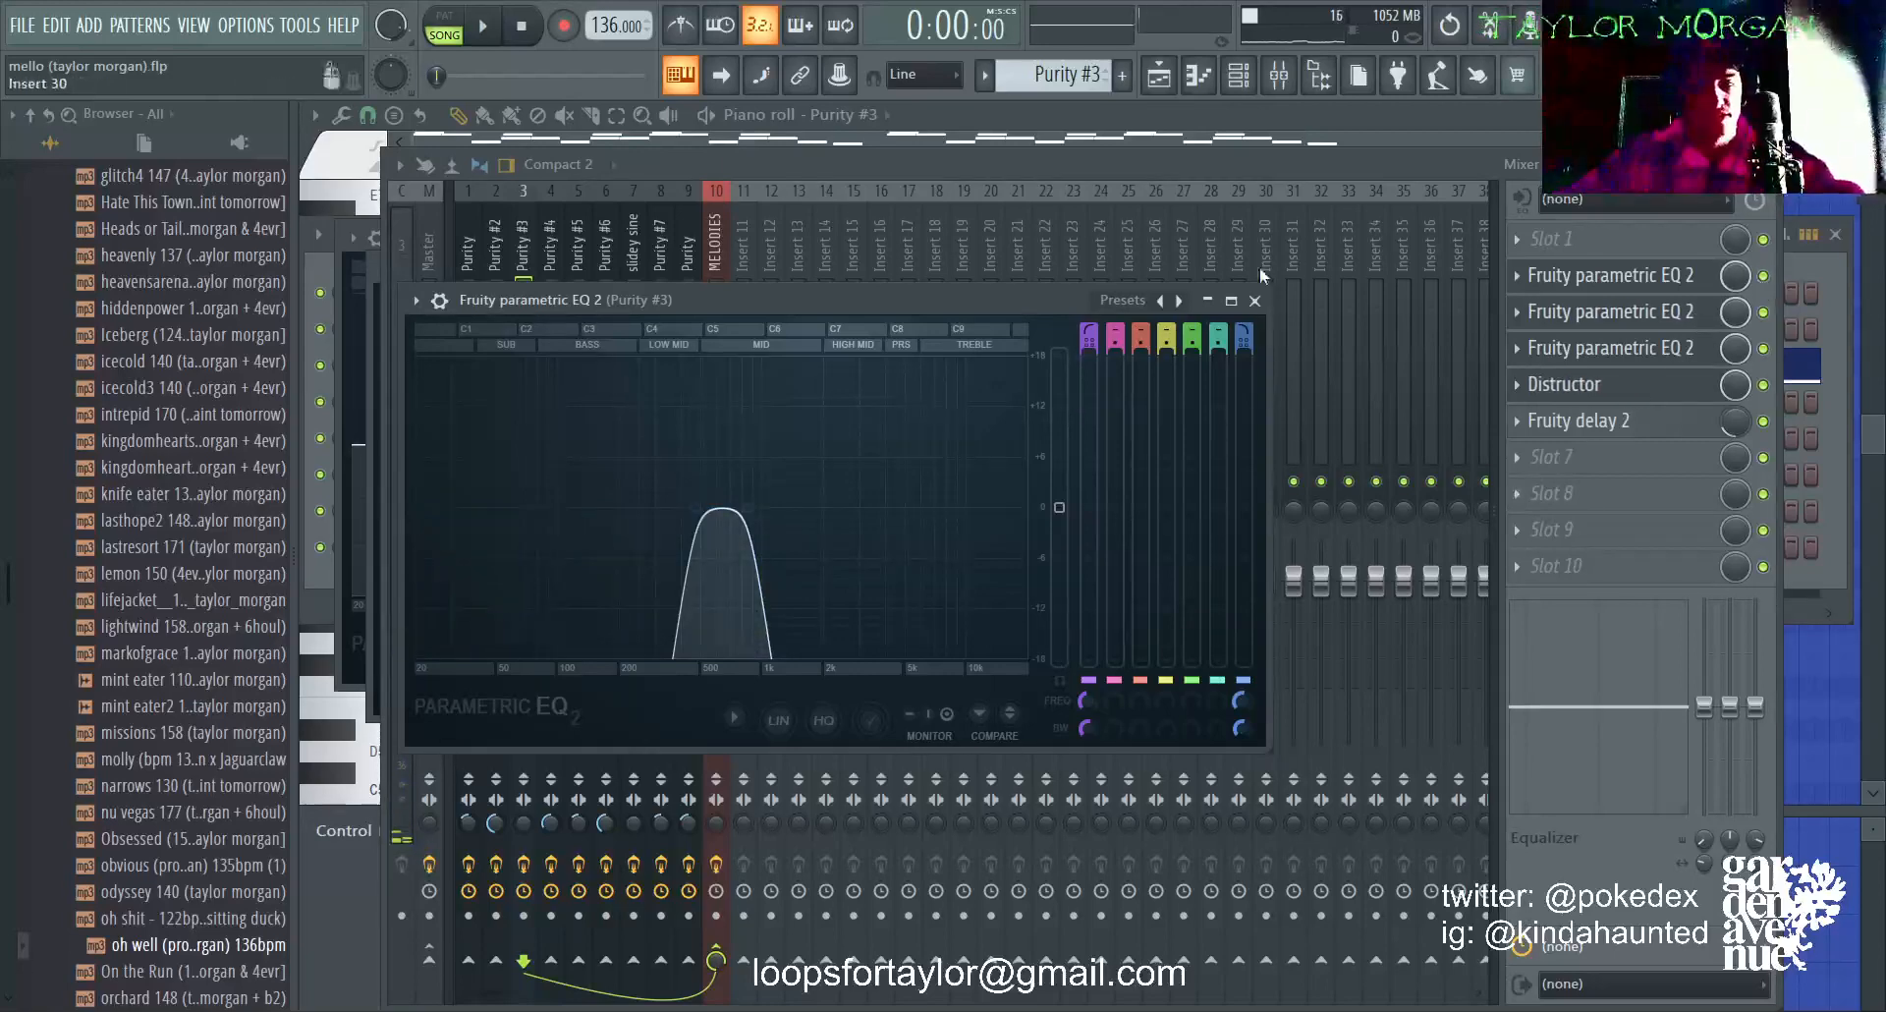
click(1254, 300)
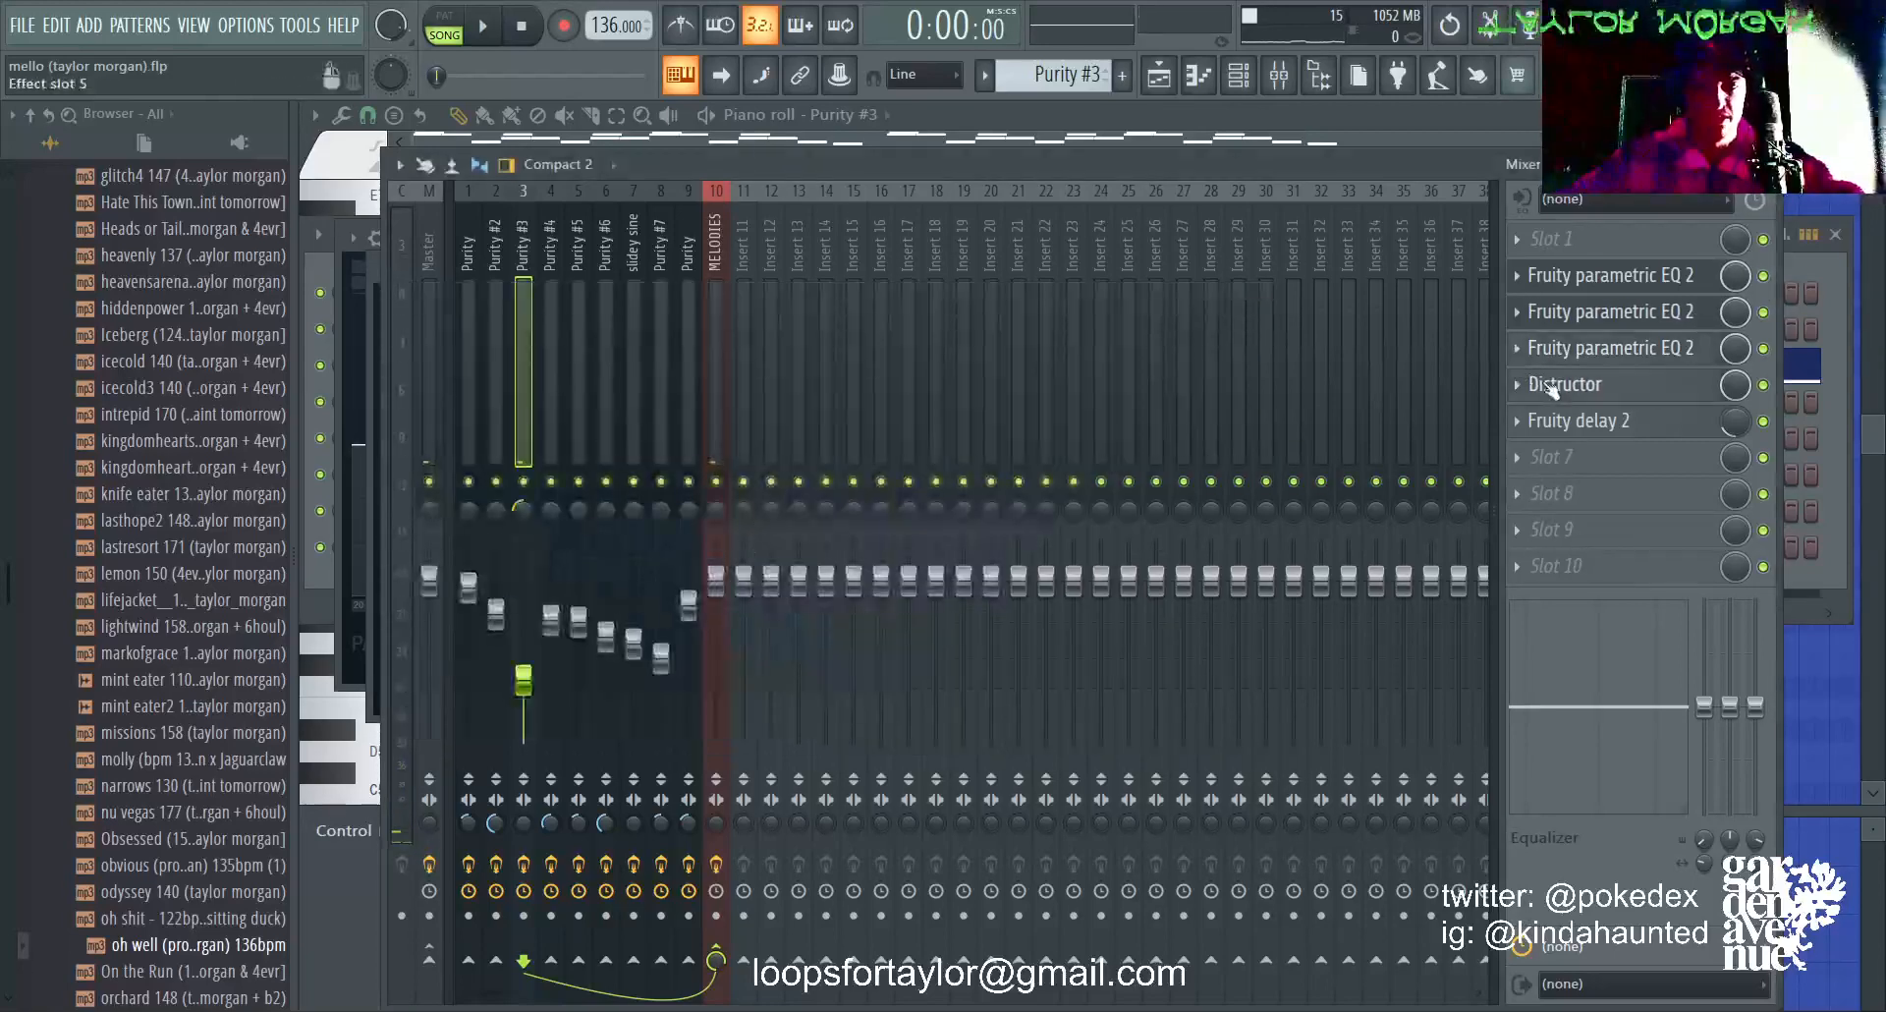
Step: Examine the Distructor and Fruity delay 2 settings on the Purity #3 track, playing the melody briefly between them
click(1532, 383)
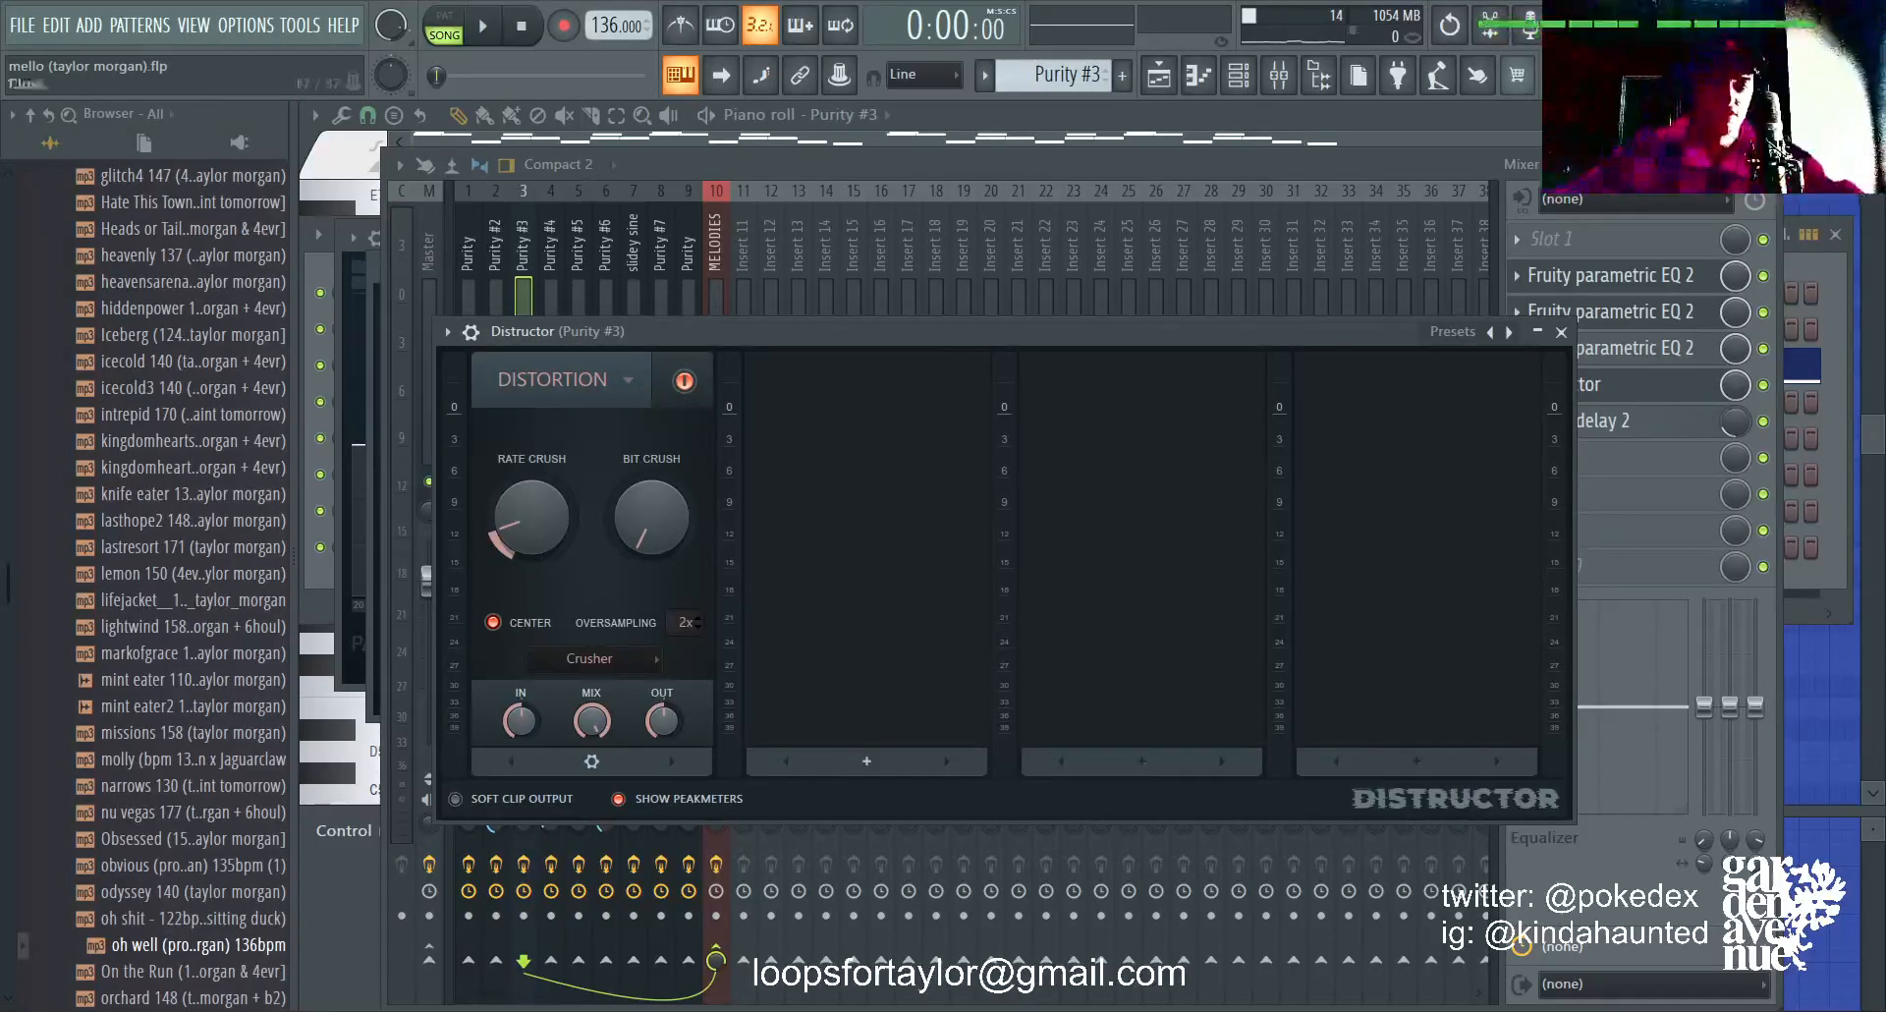
click(1765, 384)
key(space)
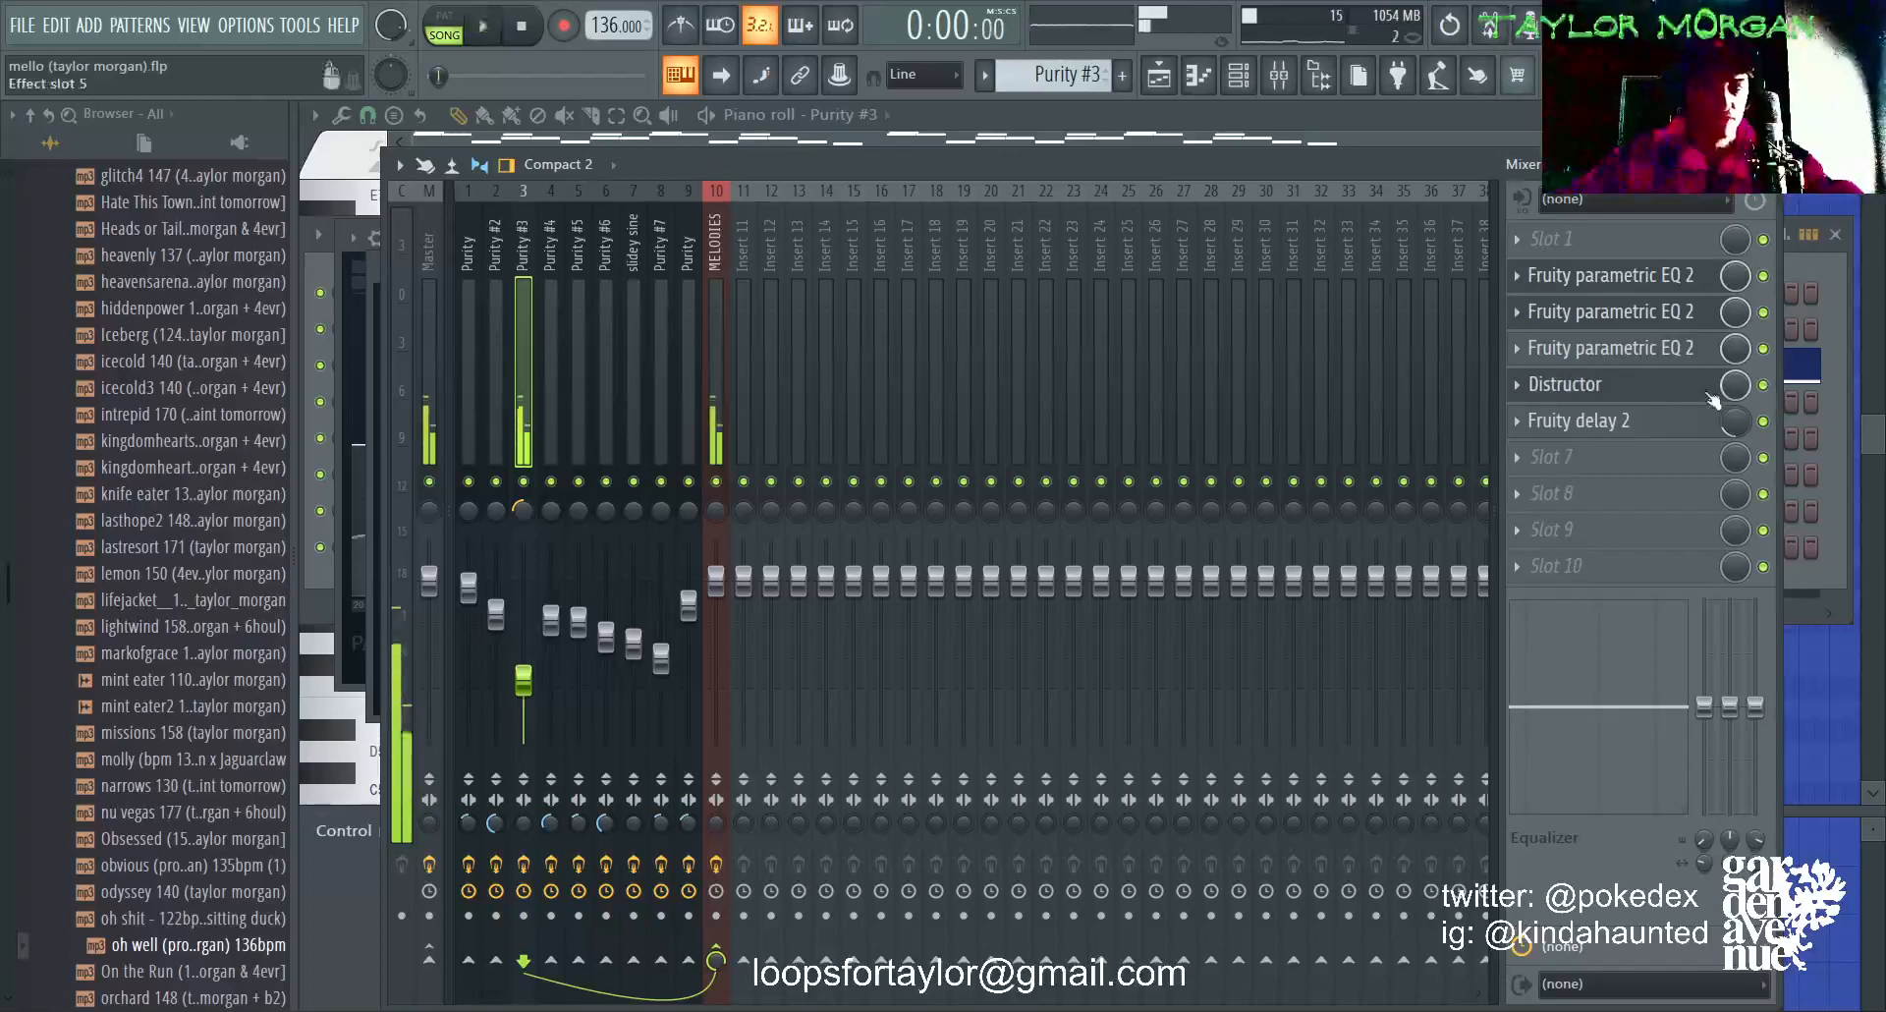
key(space)
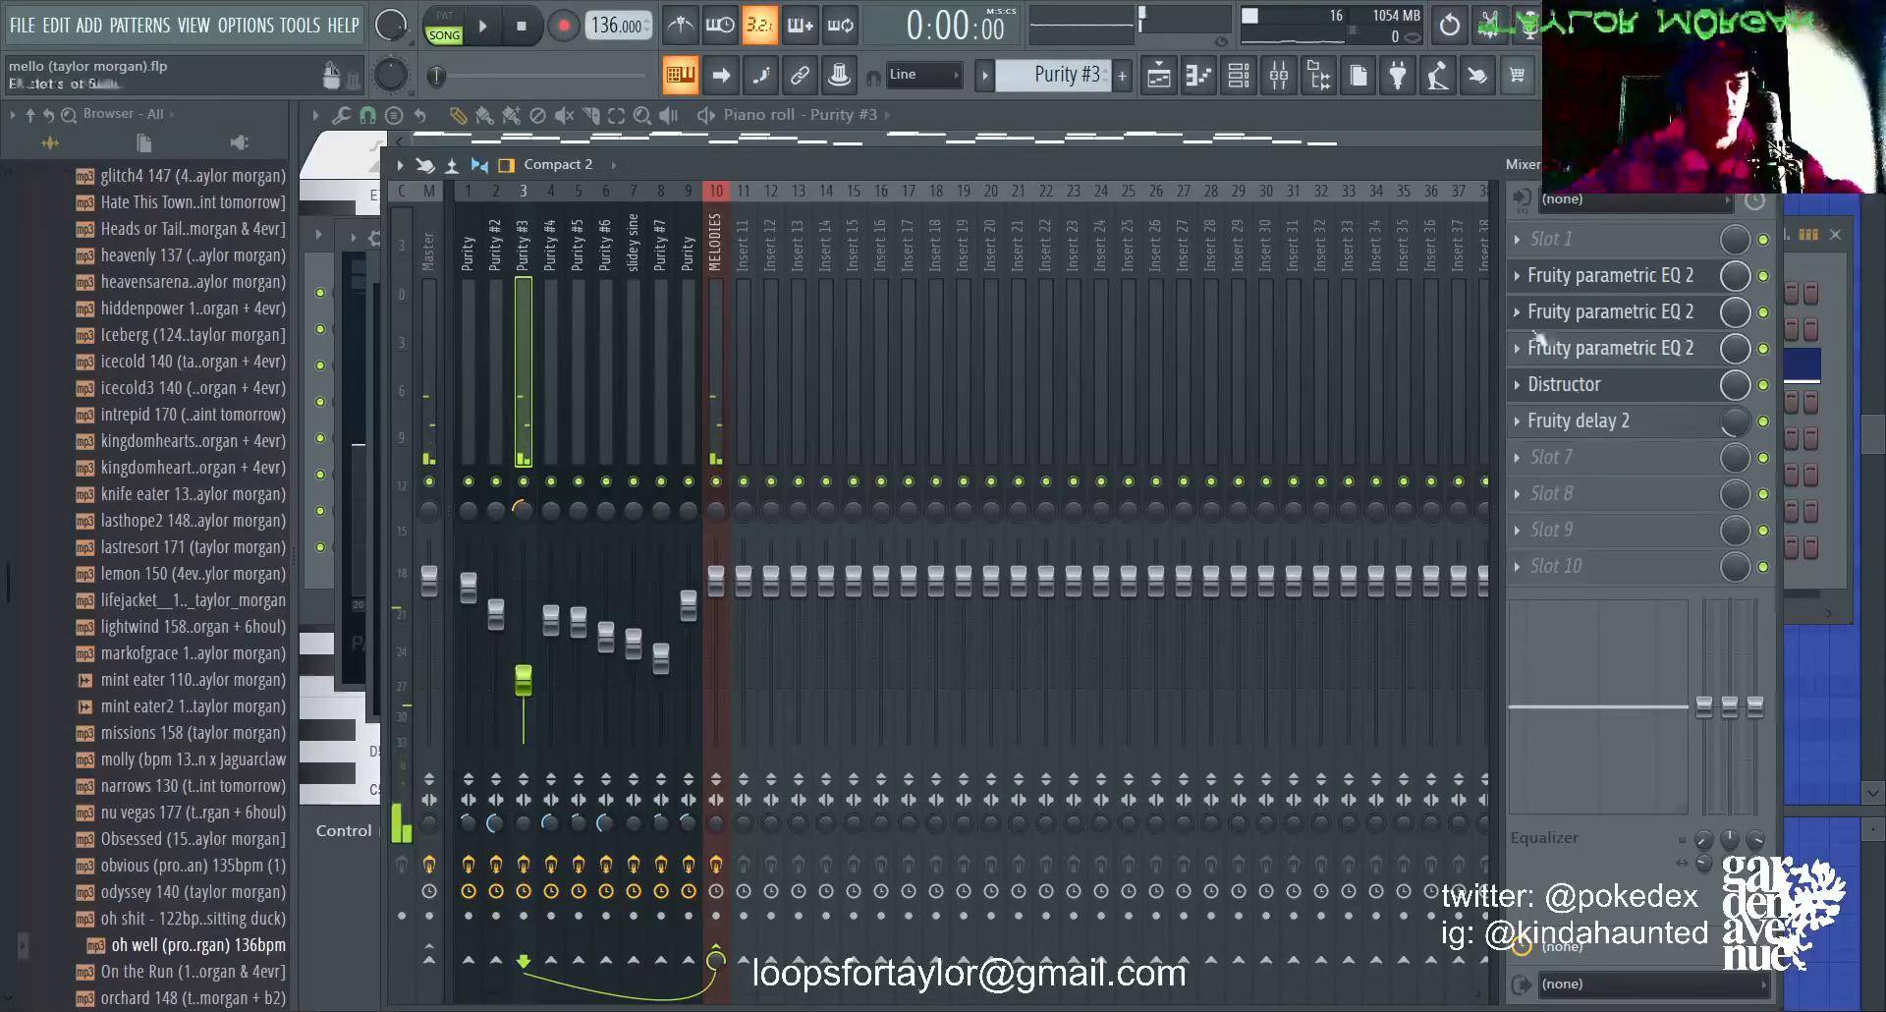
click(1610, 422)
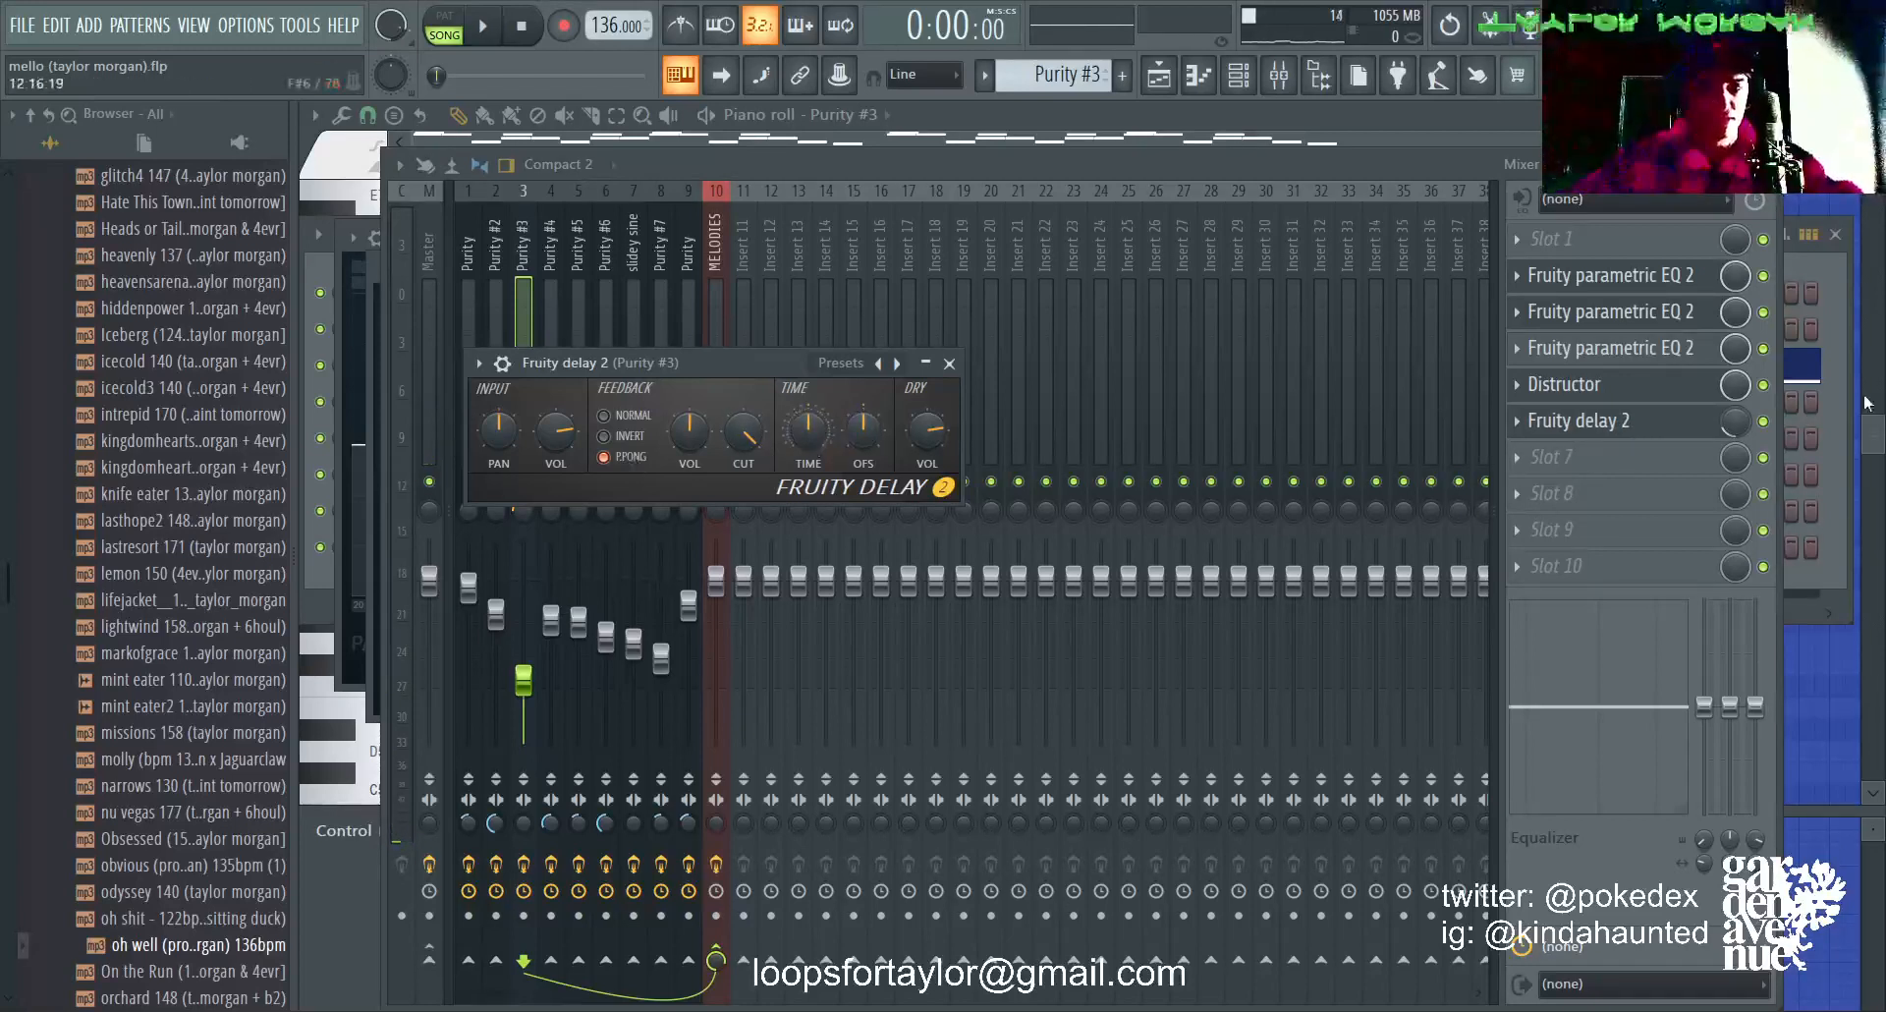
Step: Open the Purity #3 clip from the playlist in the piano roll and play its soloed melody through before stopping playback
click(1252, 175)
click(1169, 88)
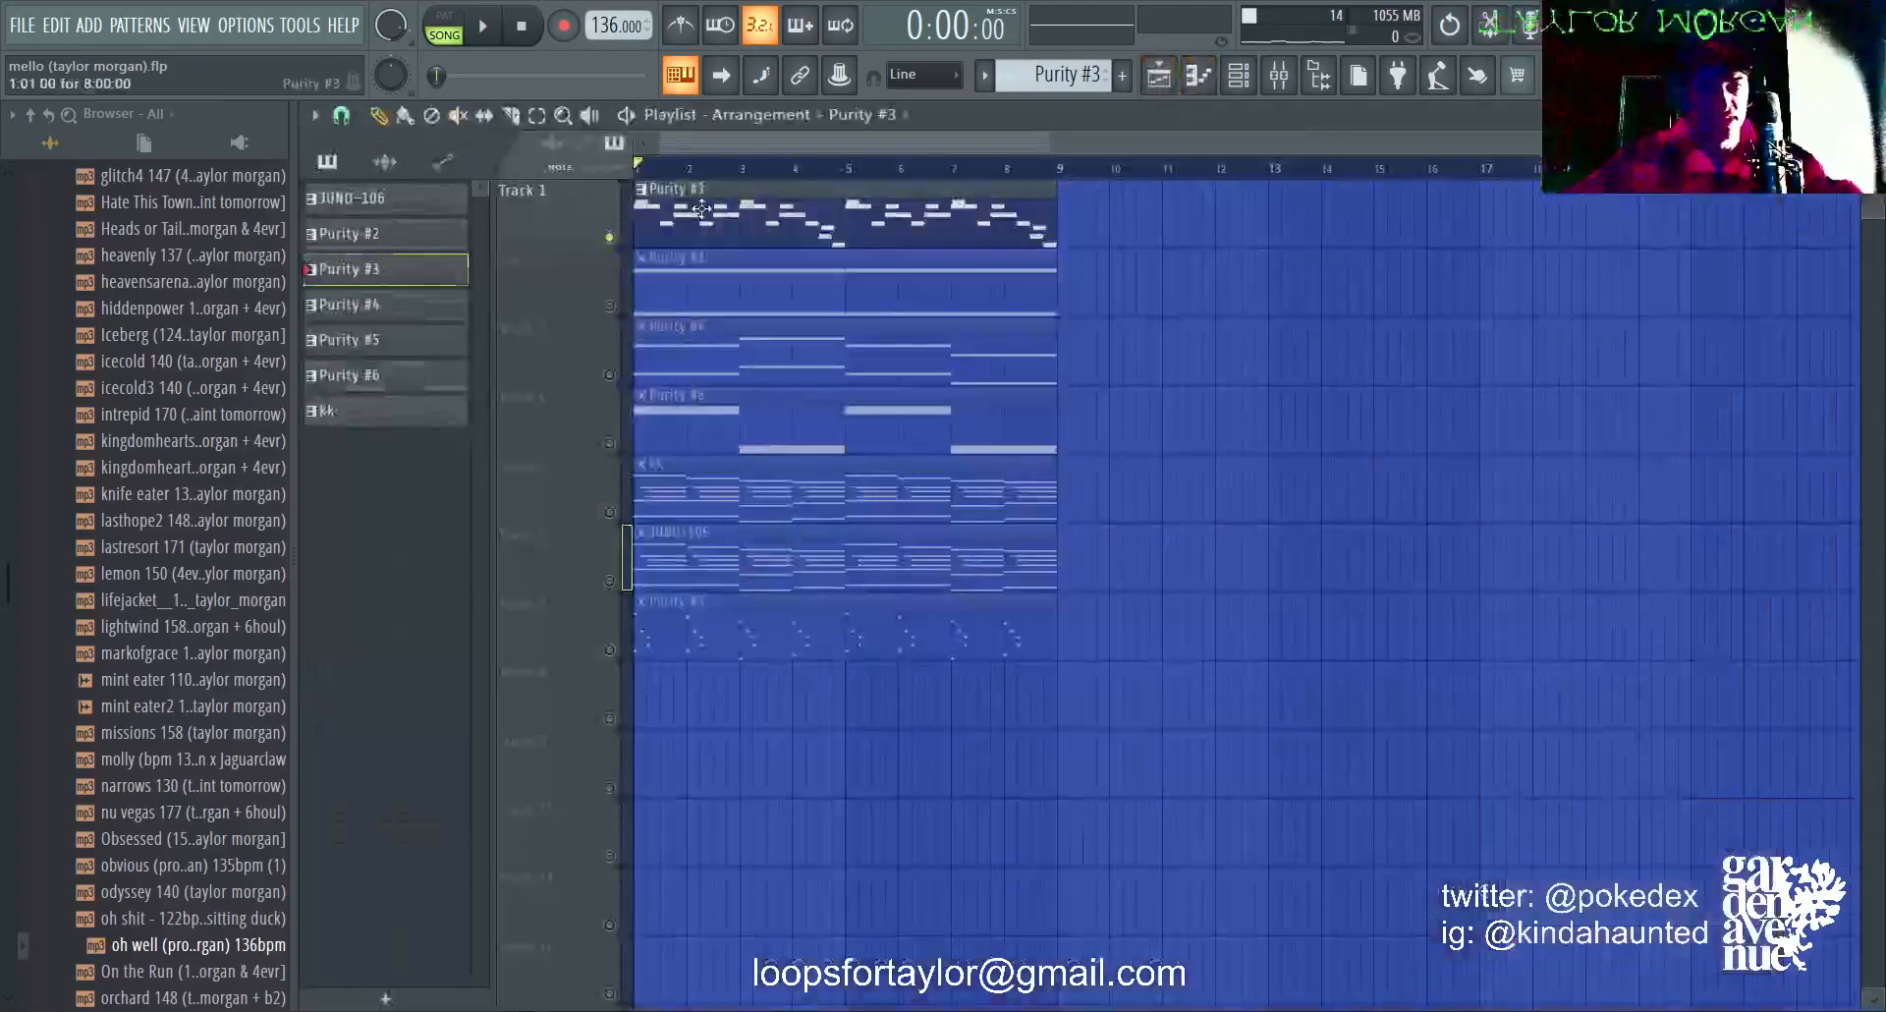
double_click(753, 187)
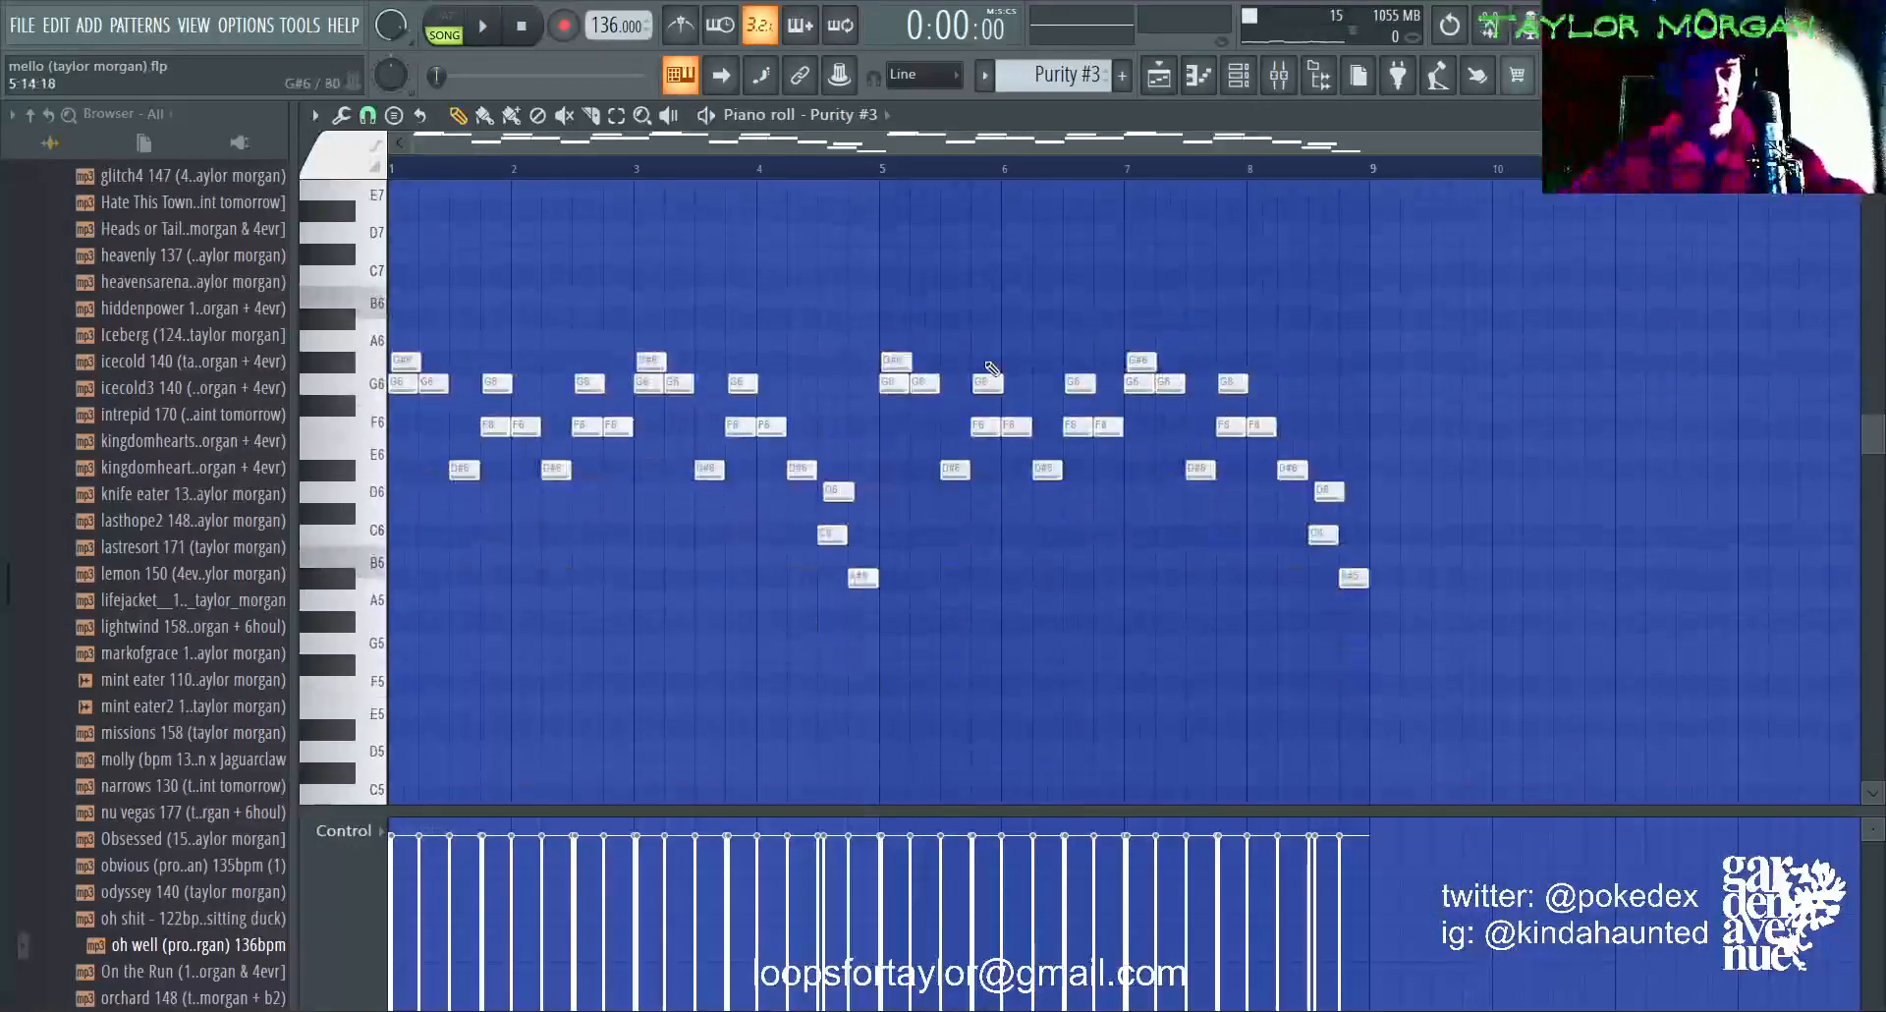
key(space)
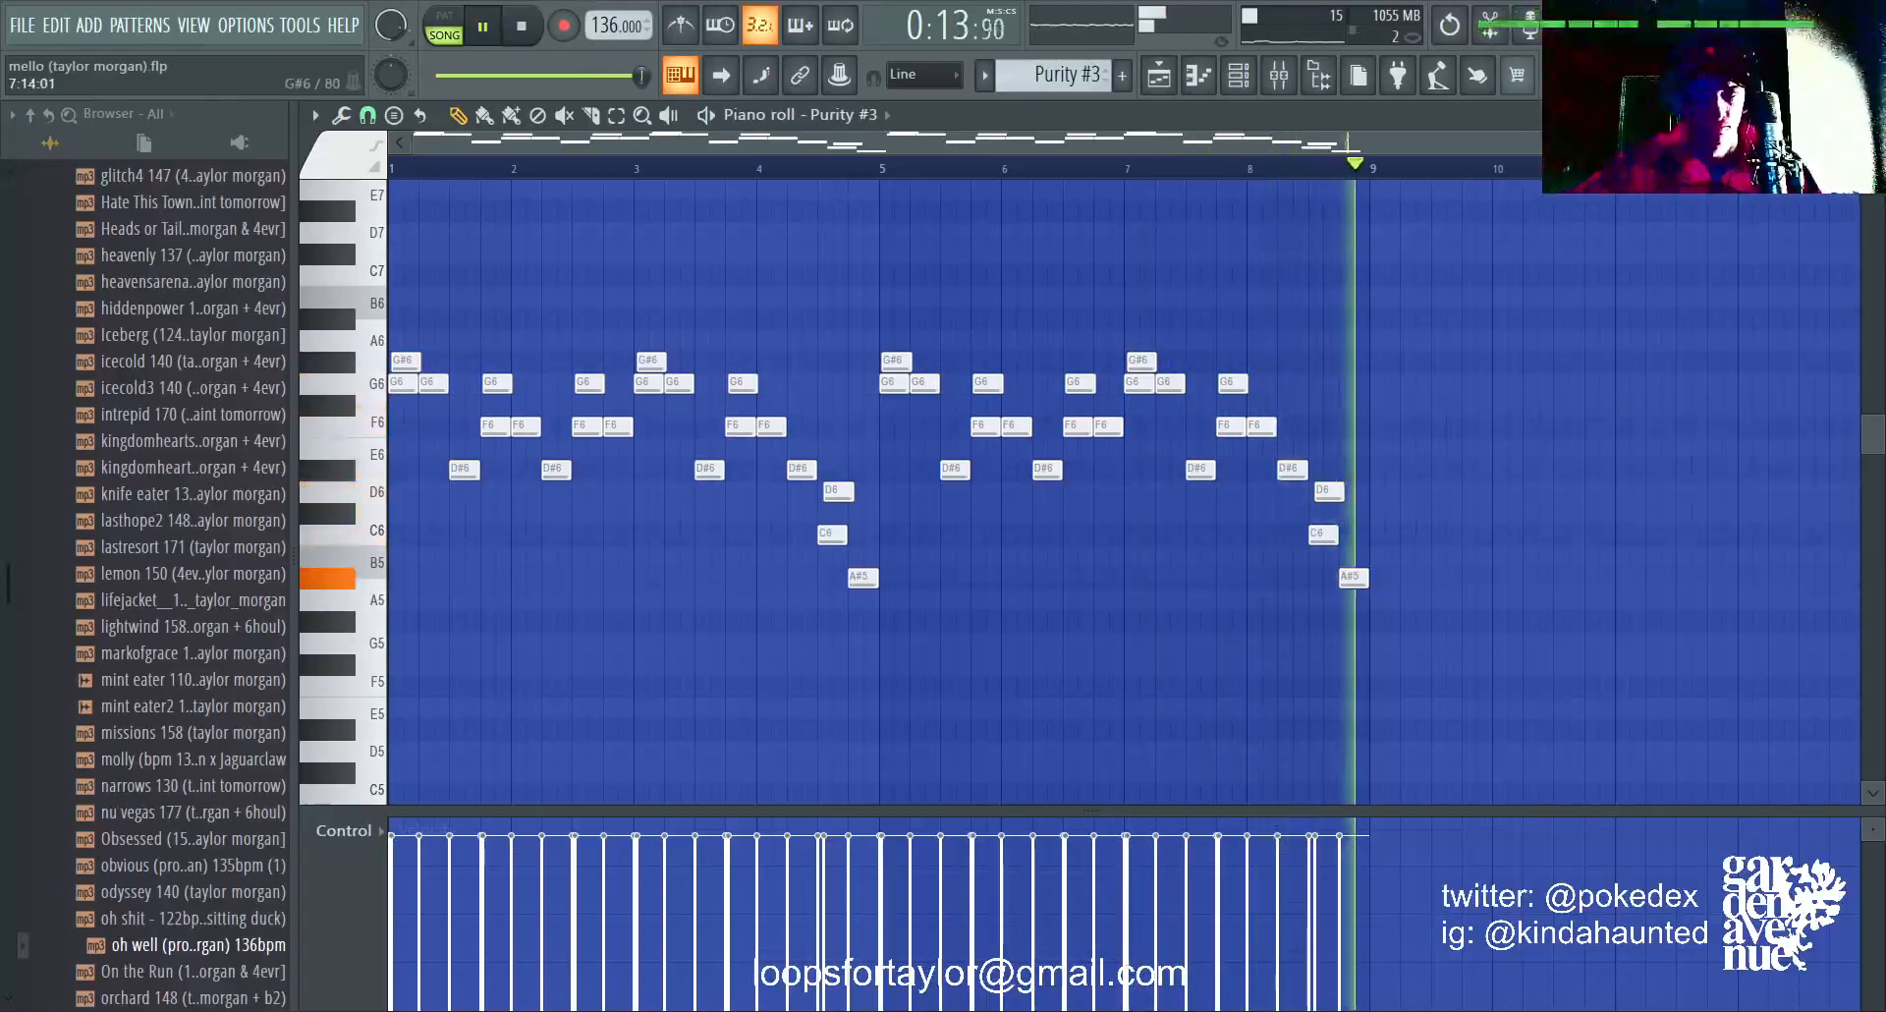
key(space)
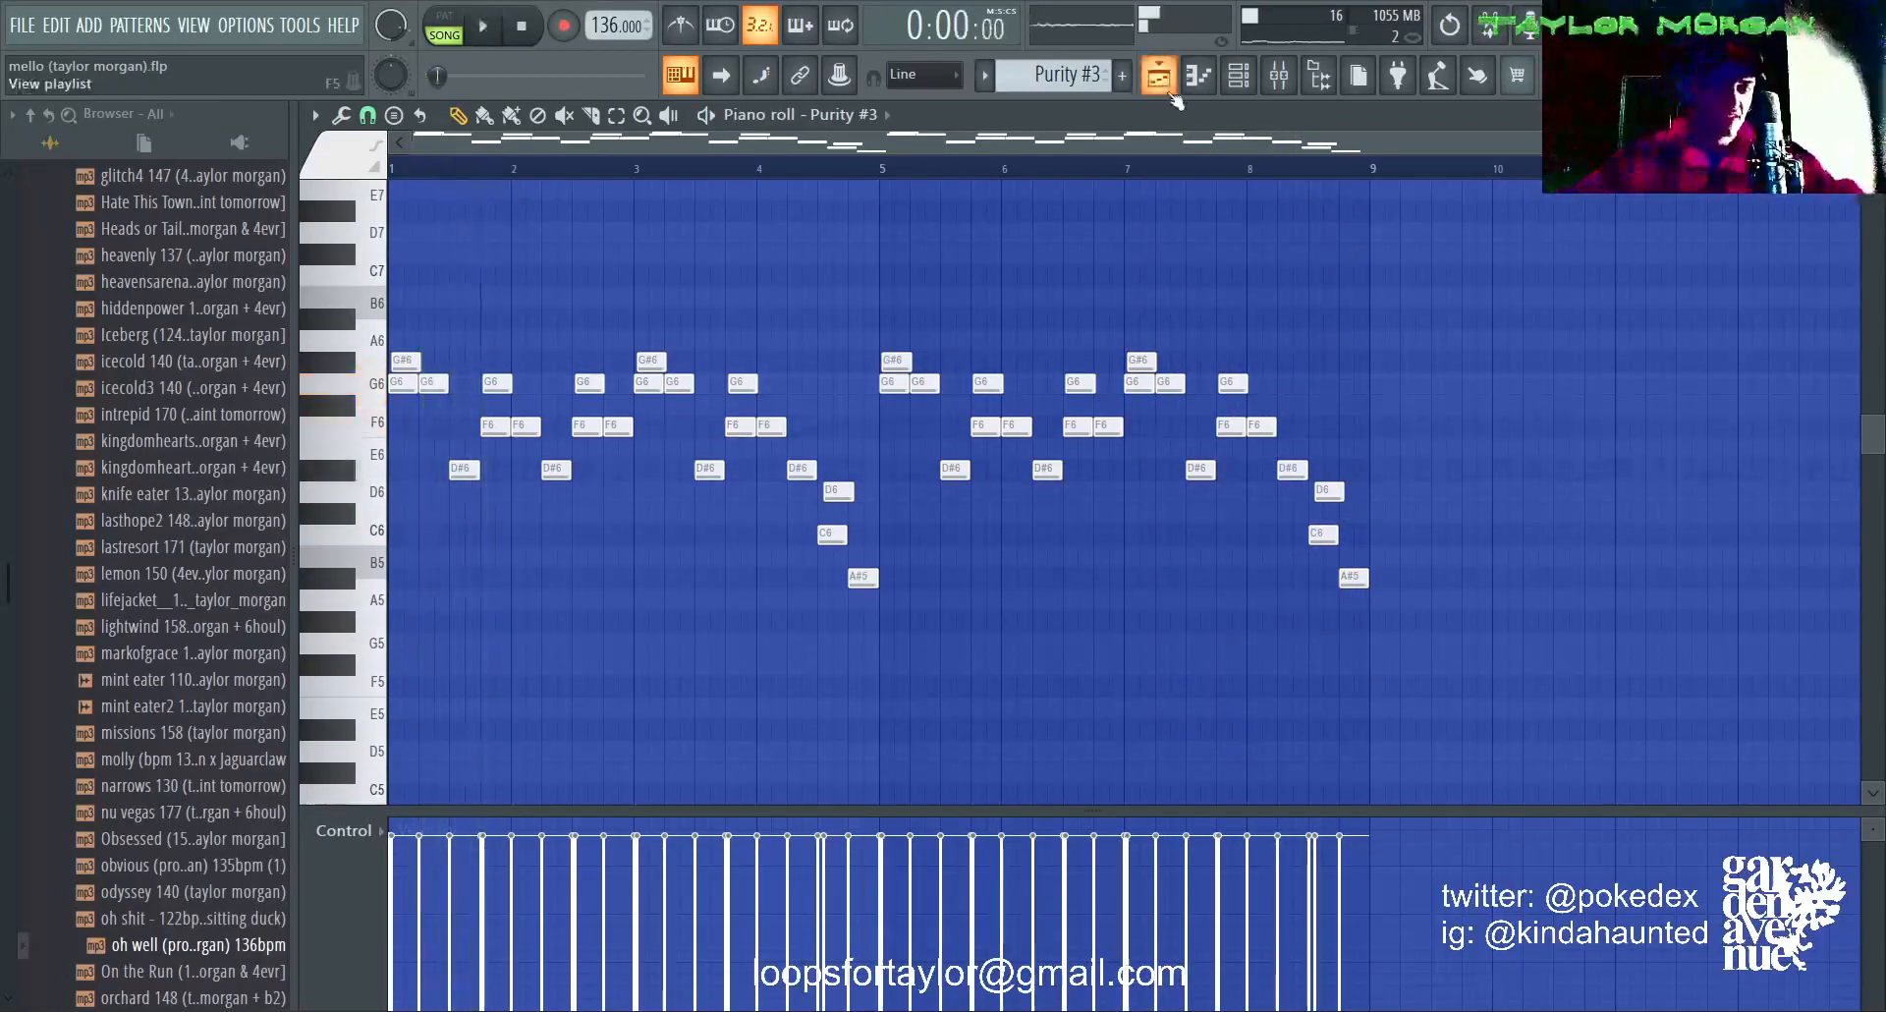
Step: Unsolo Track 1 in the playlist and play the full arrangement with all seven tracks active before stopping playback
click(1169, 80)
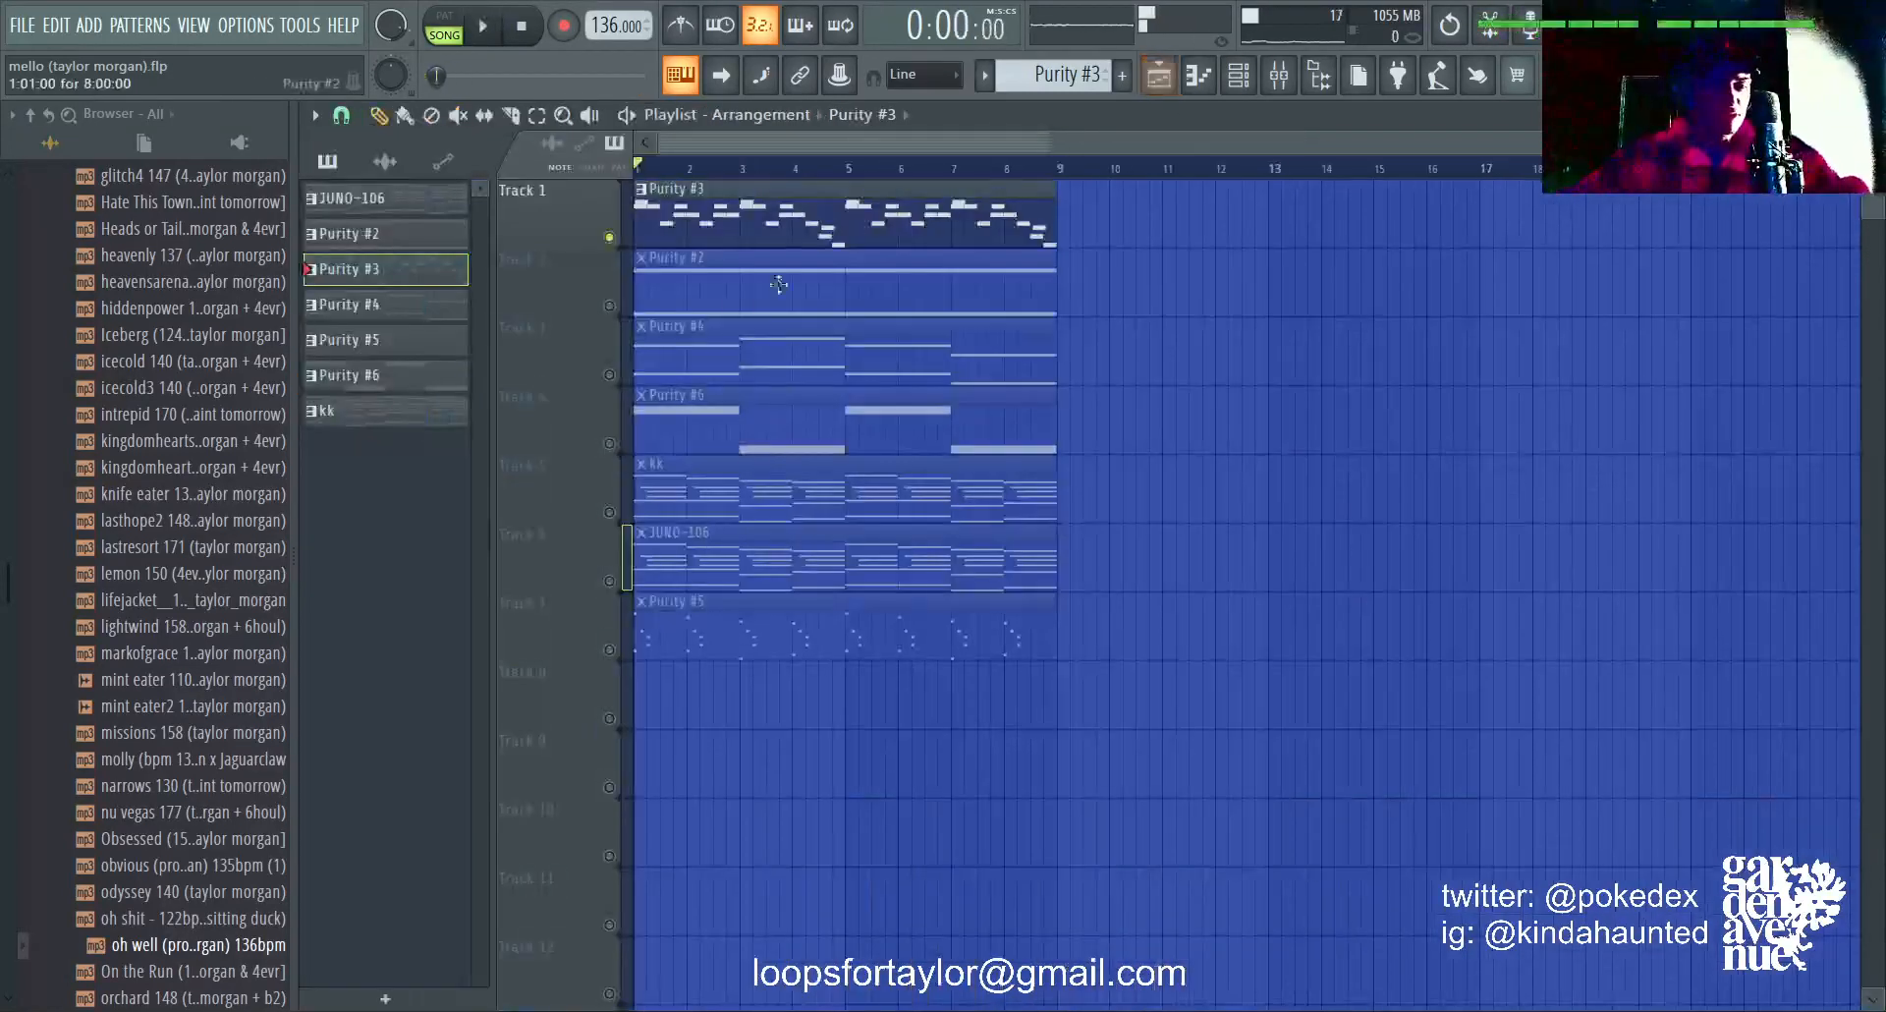
right_click(609, 233)
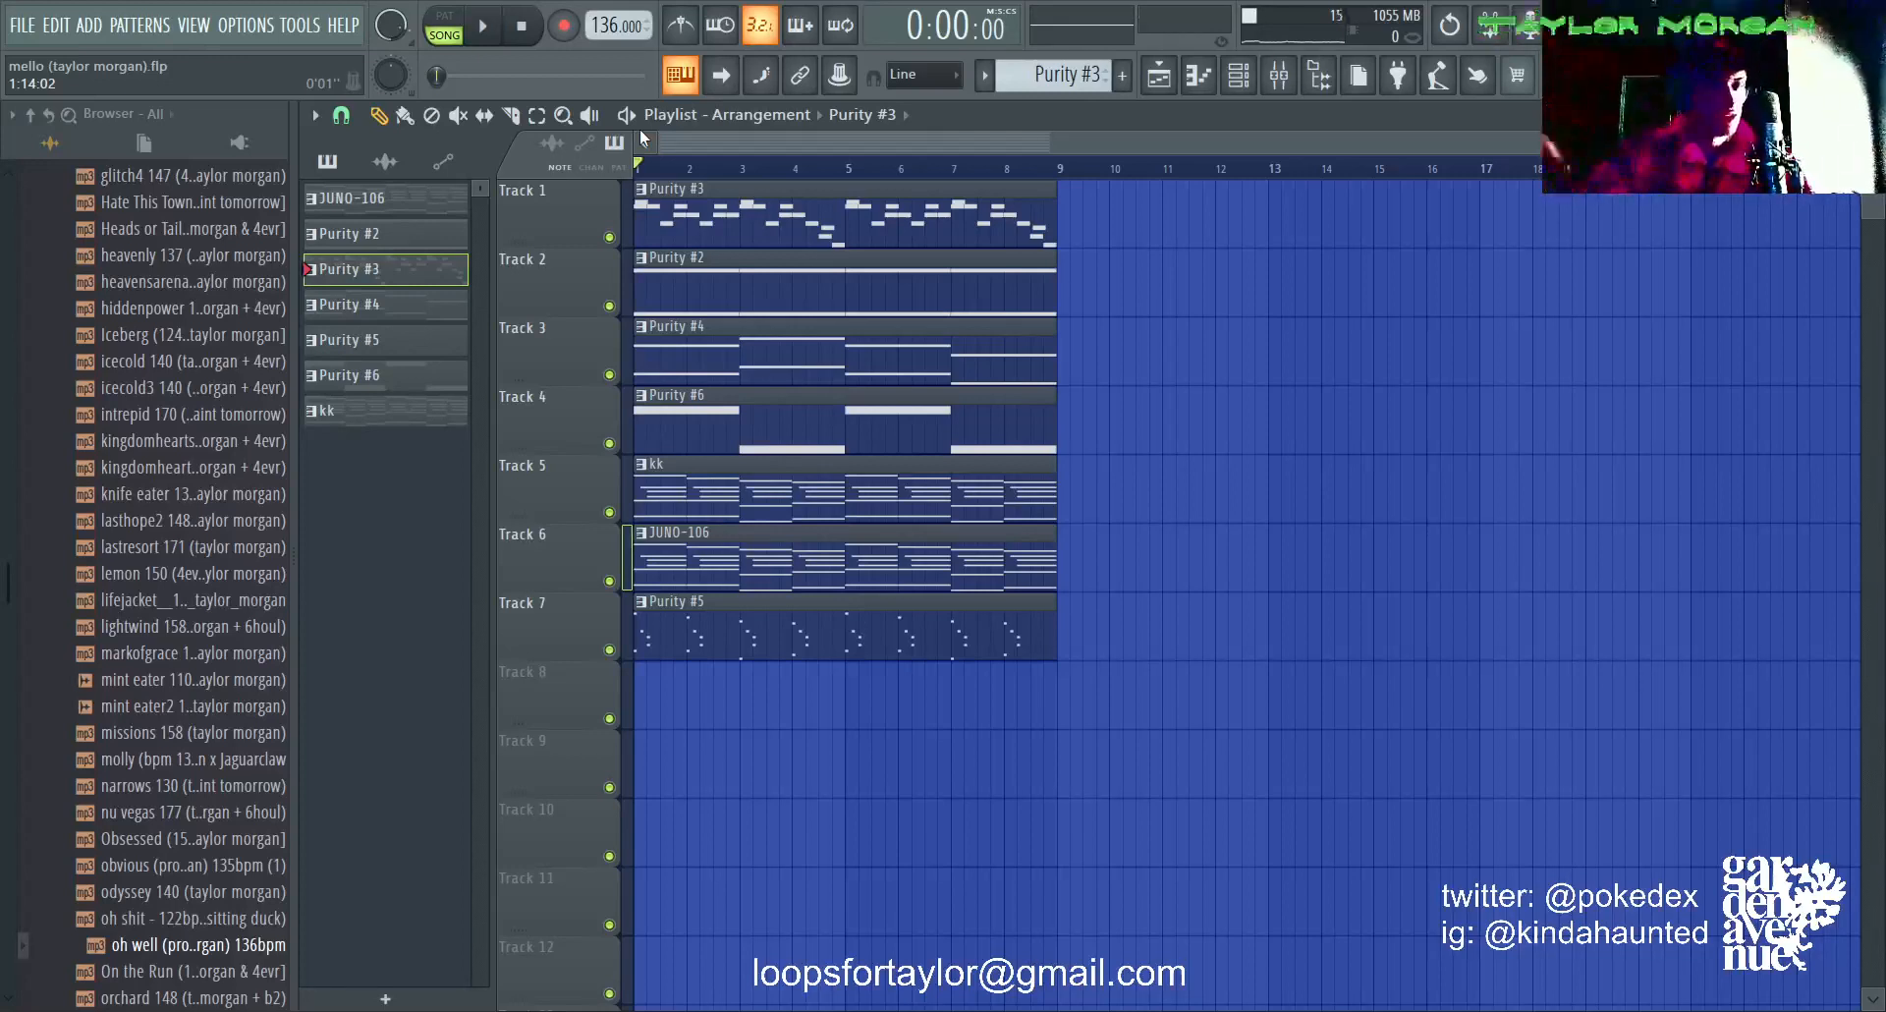
key(space)
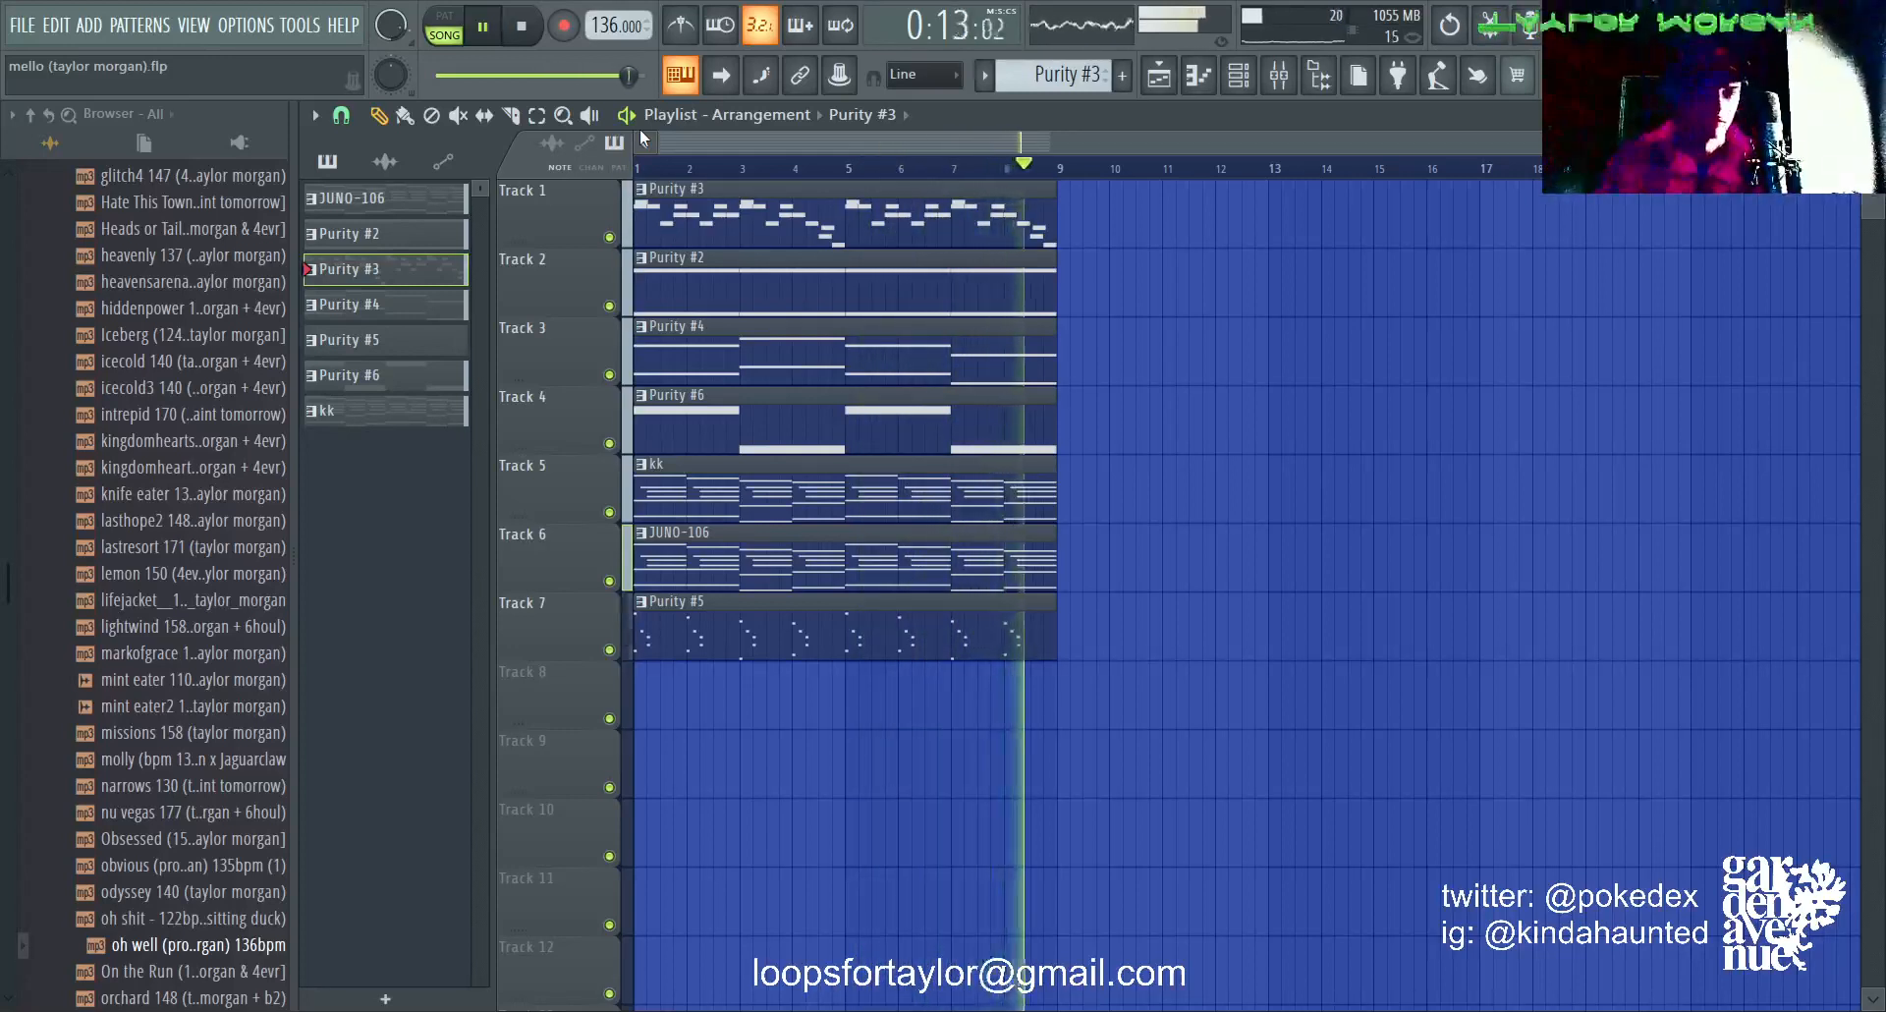
key(space)
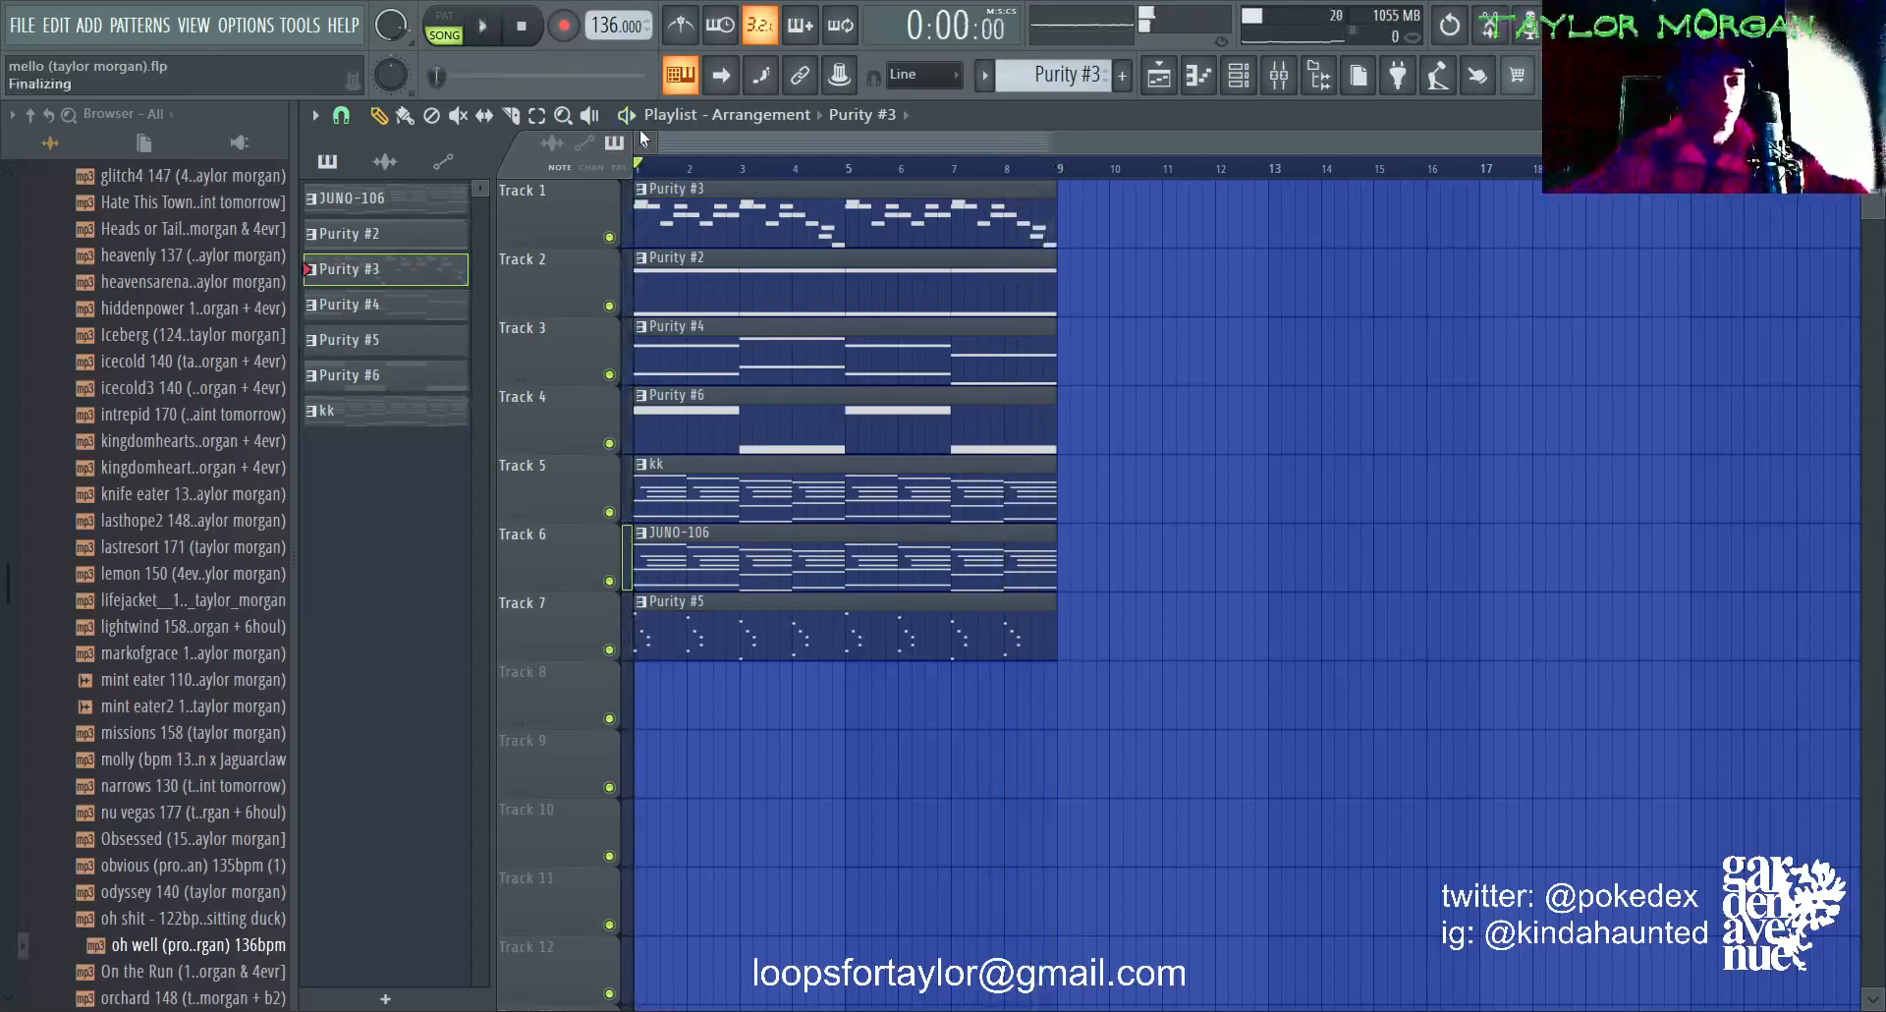